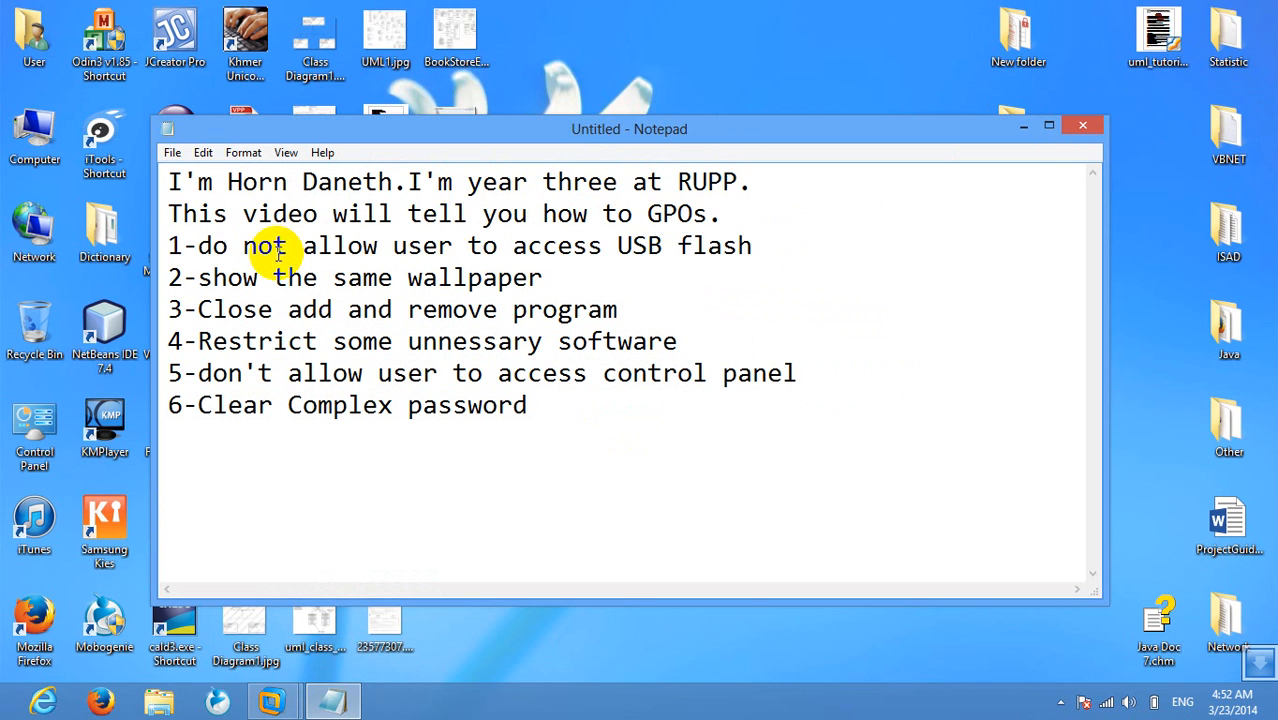
# Step: Insert a blank line between the introduction and the numbered list of GPO tasks in the note
pyautogui.click(274, 246)
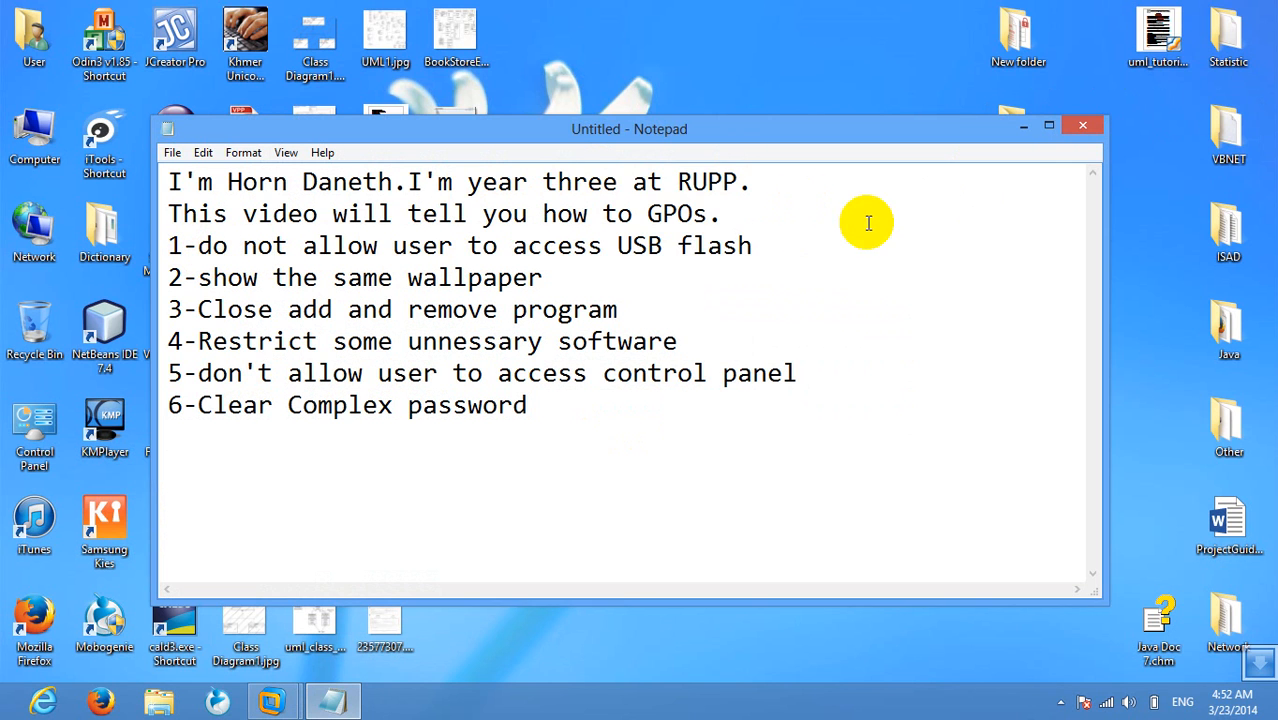
pyautogui.click(406, 246)
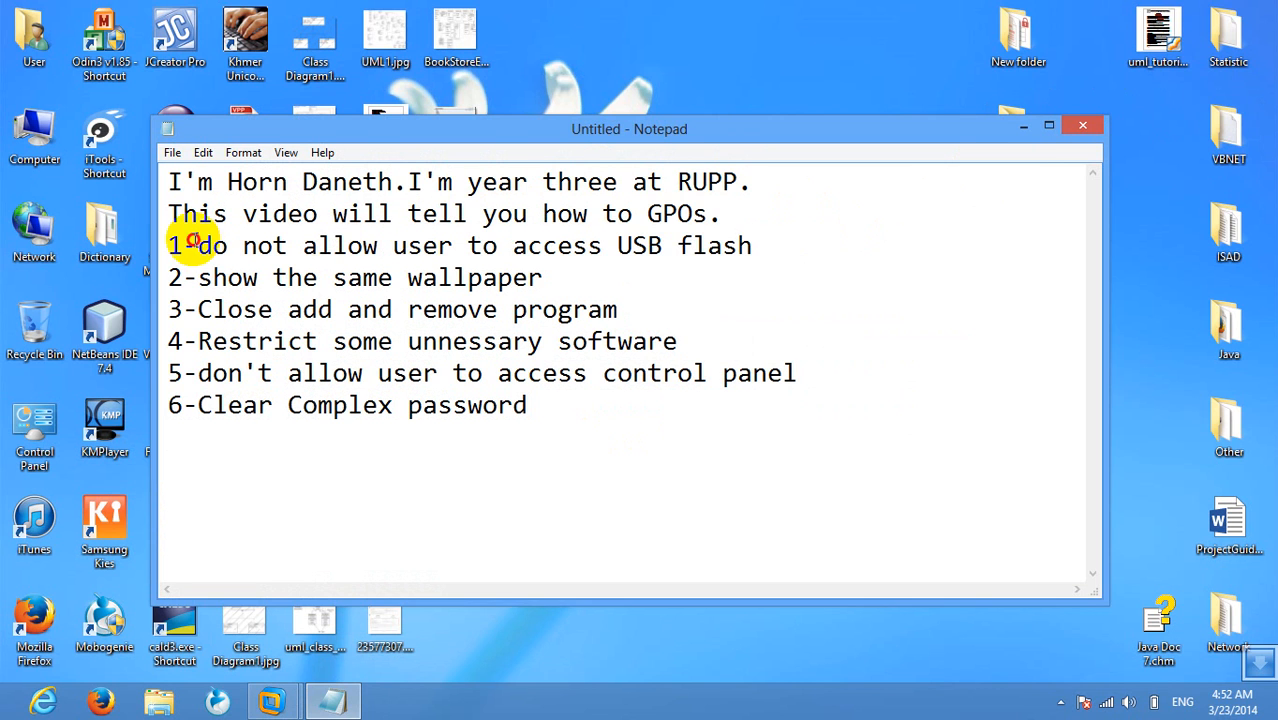
pyautogui.click(725, 216)
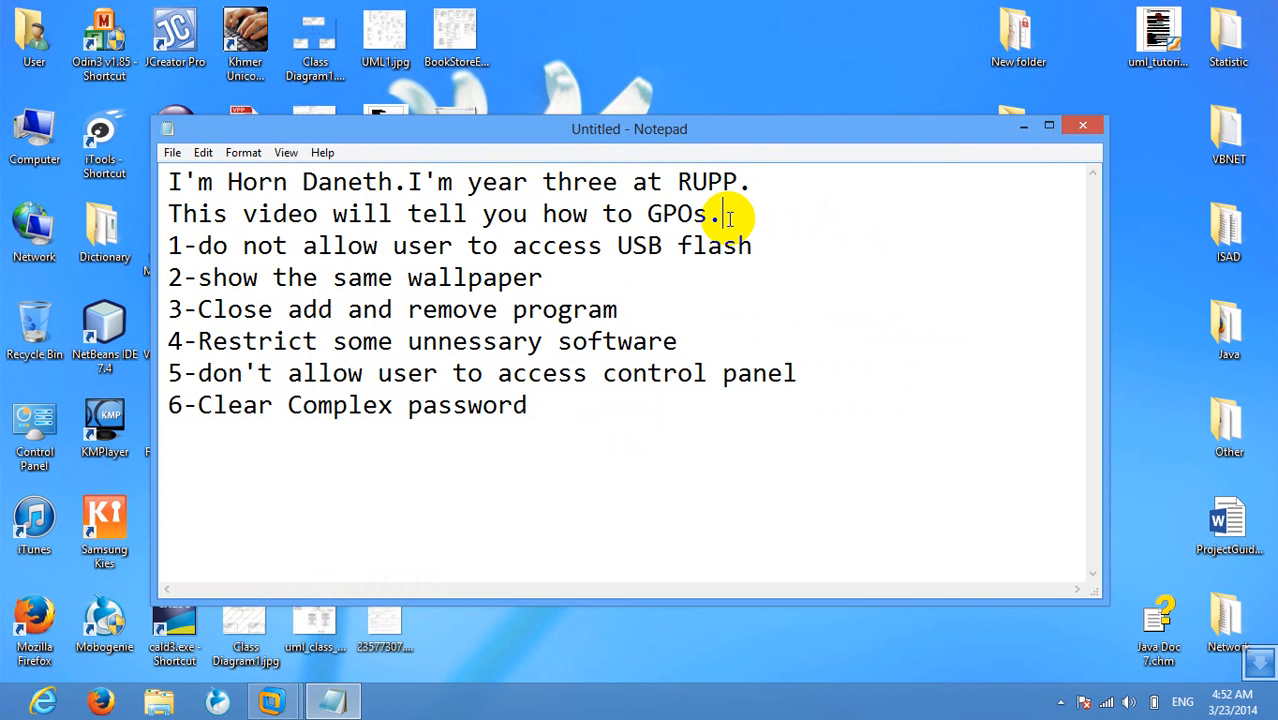
pyautogui.press('Return')
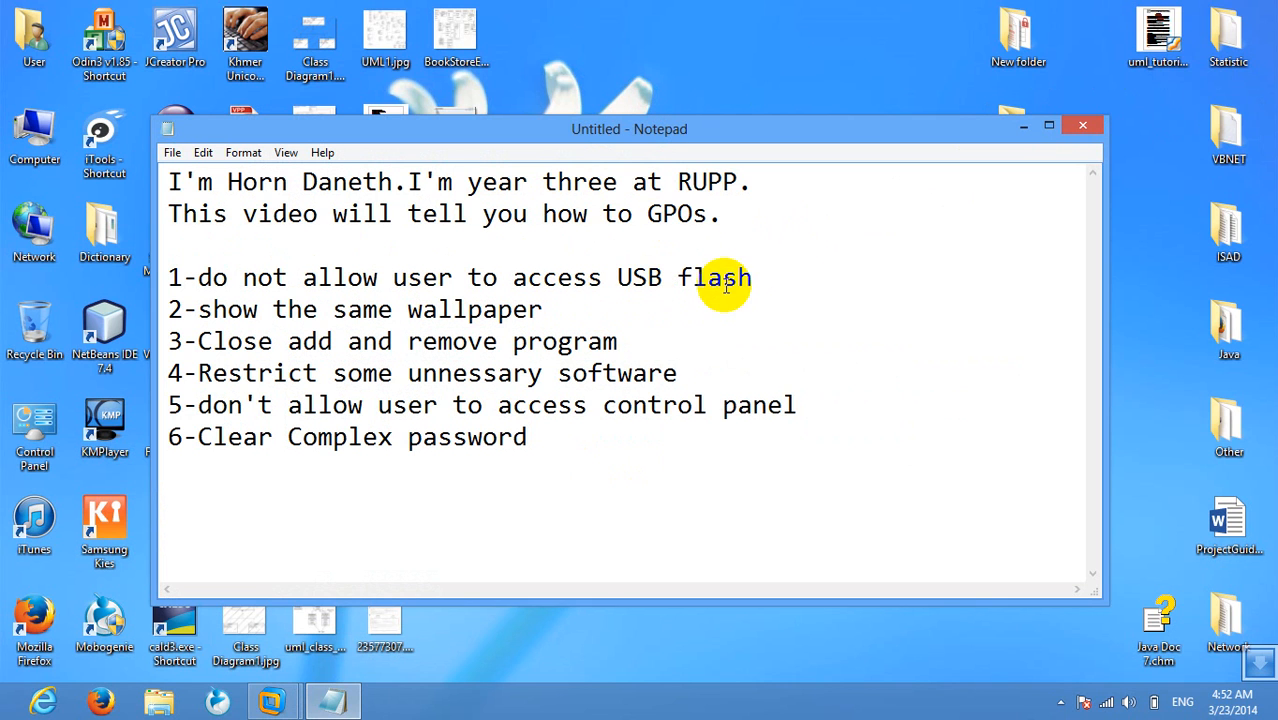
# Step: Review the six numbered GPO tasks in the note, from blocking USB flash access to clearing complex passwords
pyautogui.moveTo(754, 278); pyautogui.dragTo(729, 285)
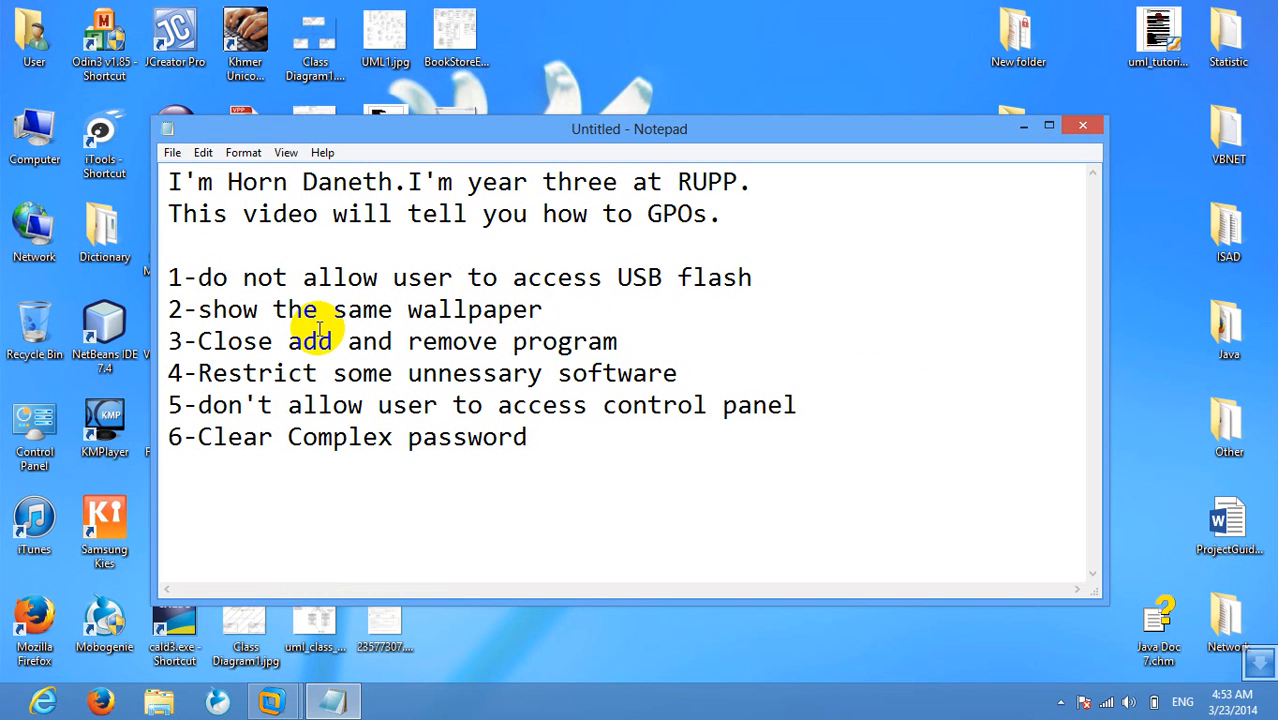
pyautogui.click(243, 300)
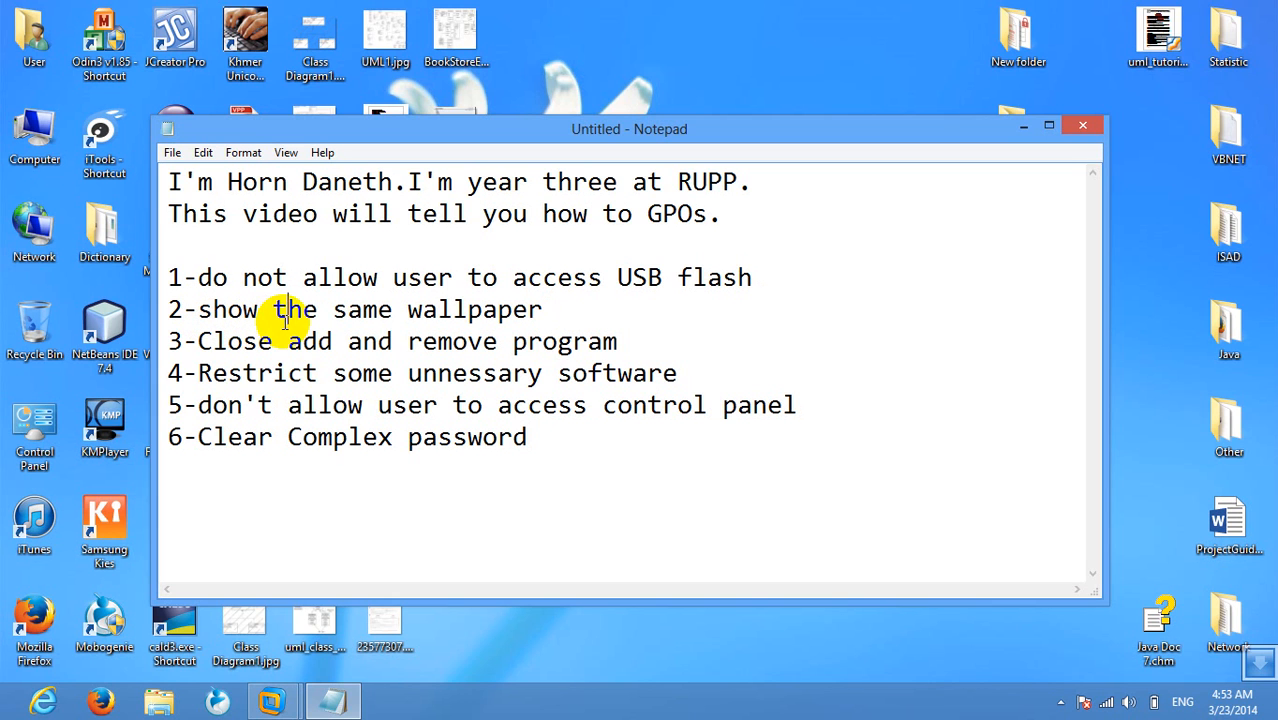
pyautogui.click(328, 321)
pyautogui.click(420, 310)
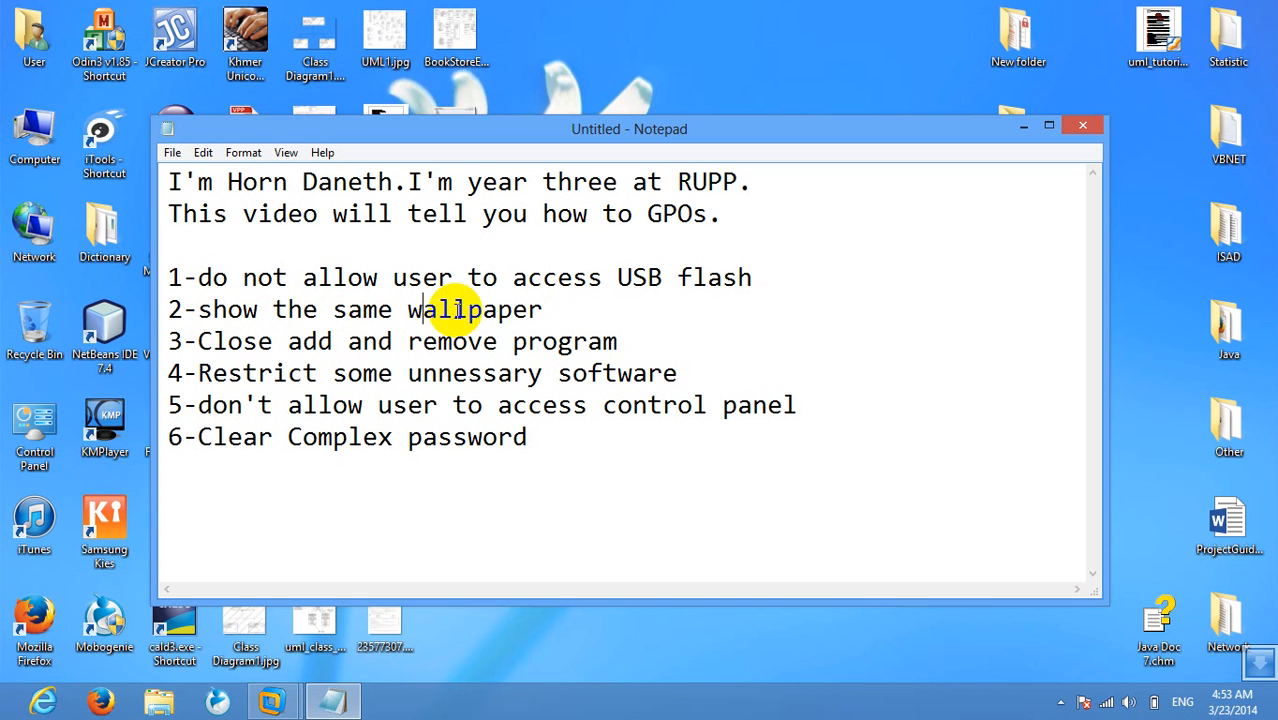
pyautogui.click(482, 311)
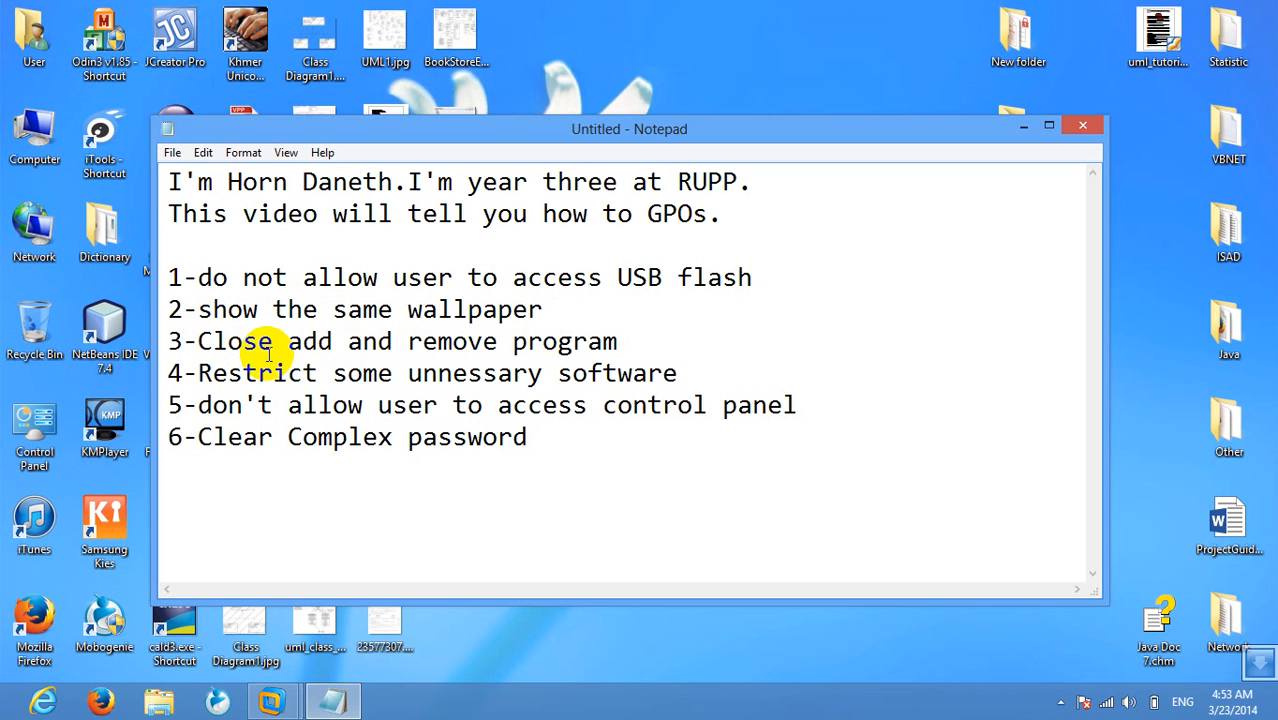
pyautogui.doubleClick(310, 341)
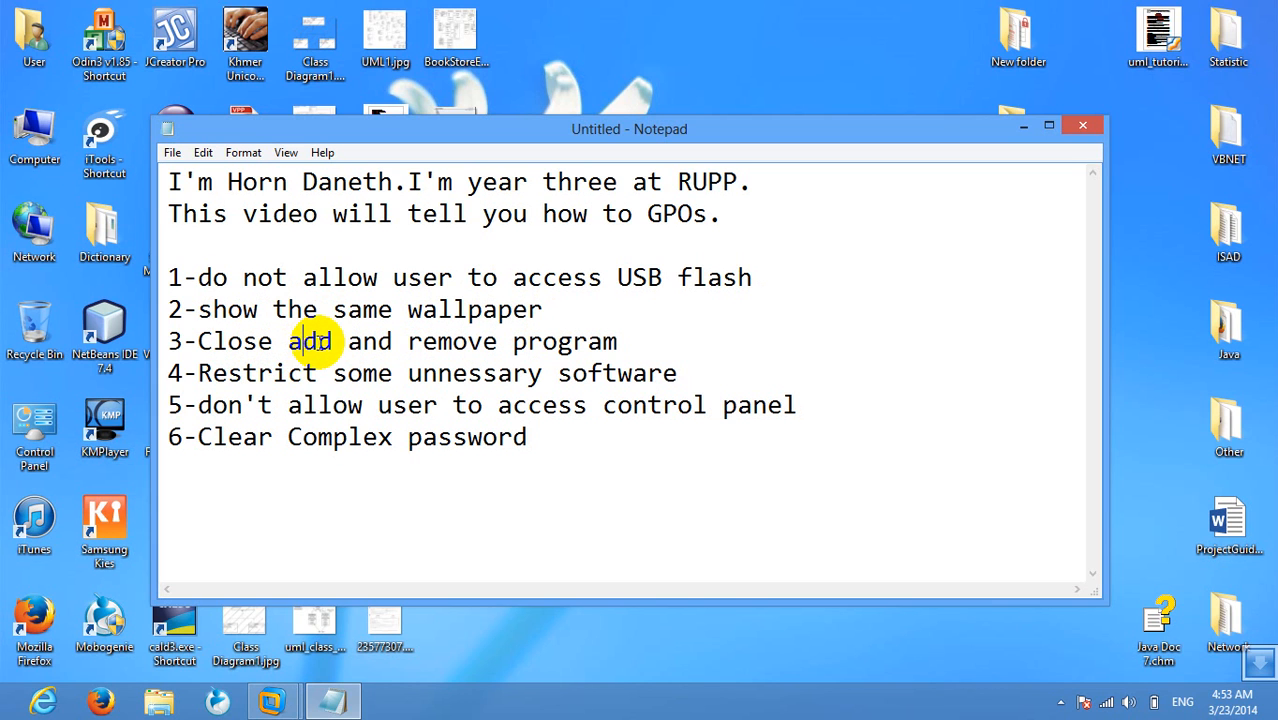
pyautogui.click(332, 346)
pyautogui.click(346, 342)
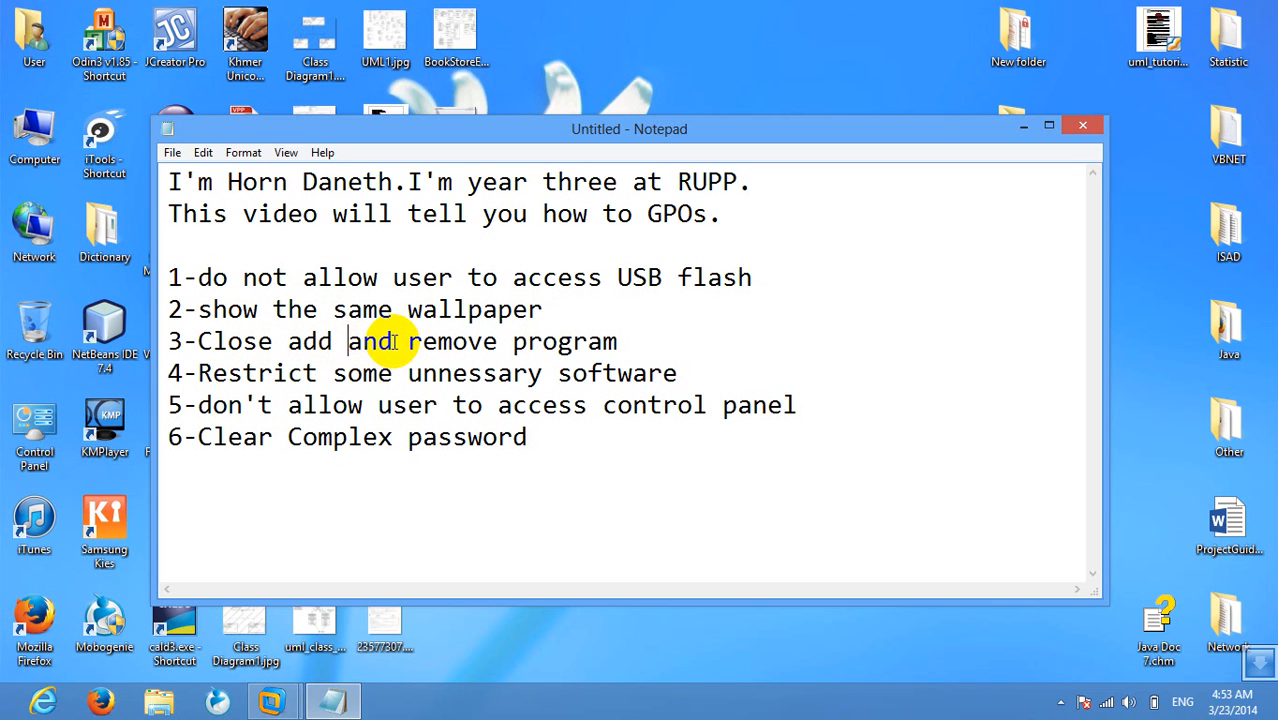
pyautogui.click(420, 341)
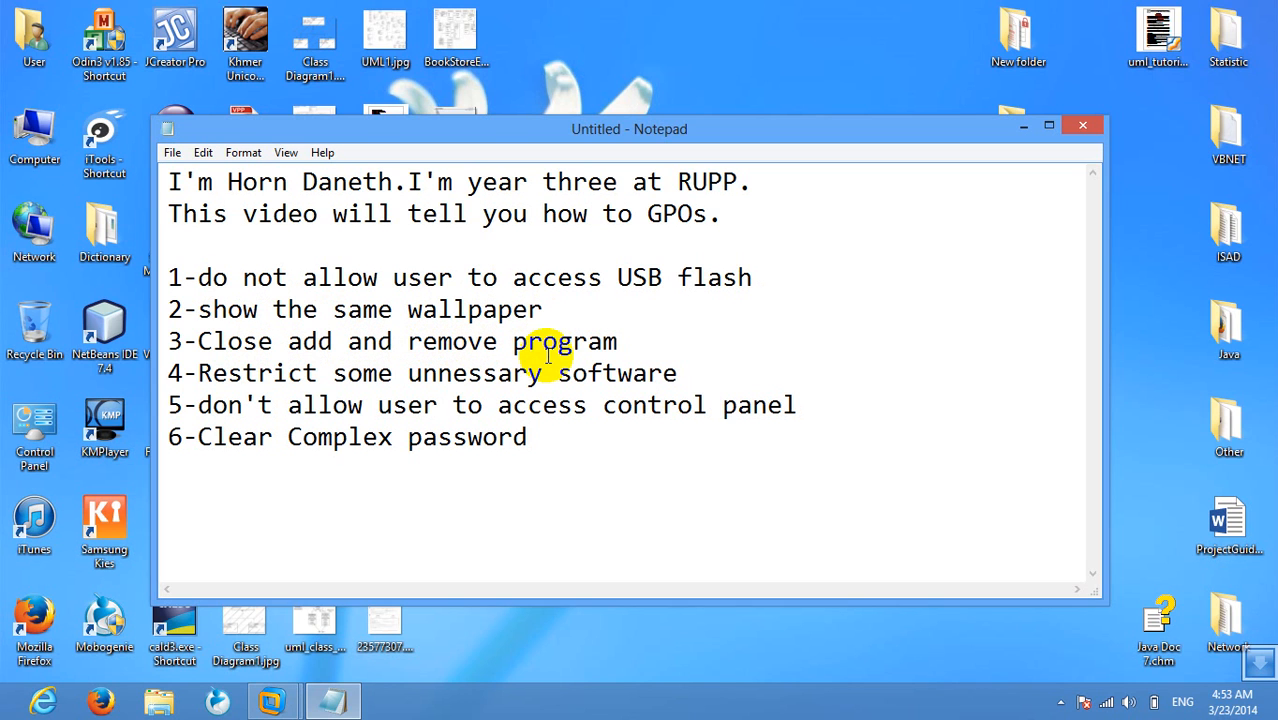
pyautogui.click(407, 373)
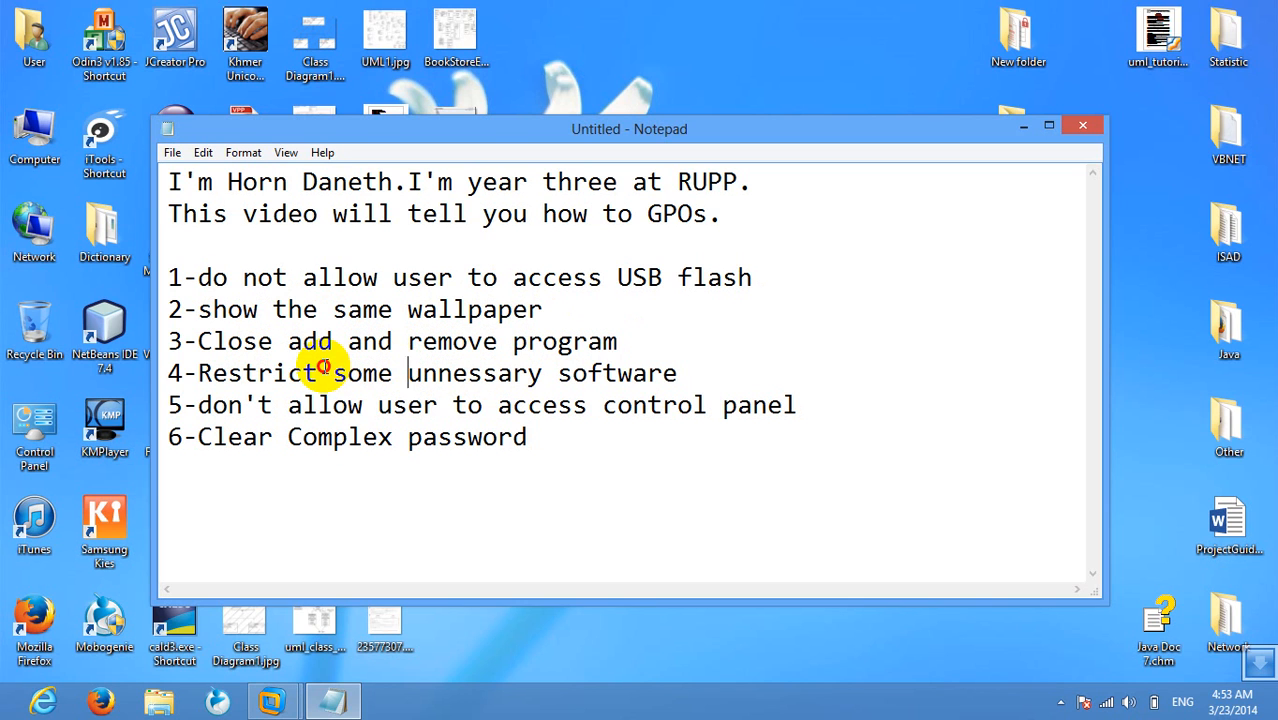
pyautogui.click(320, 370)
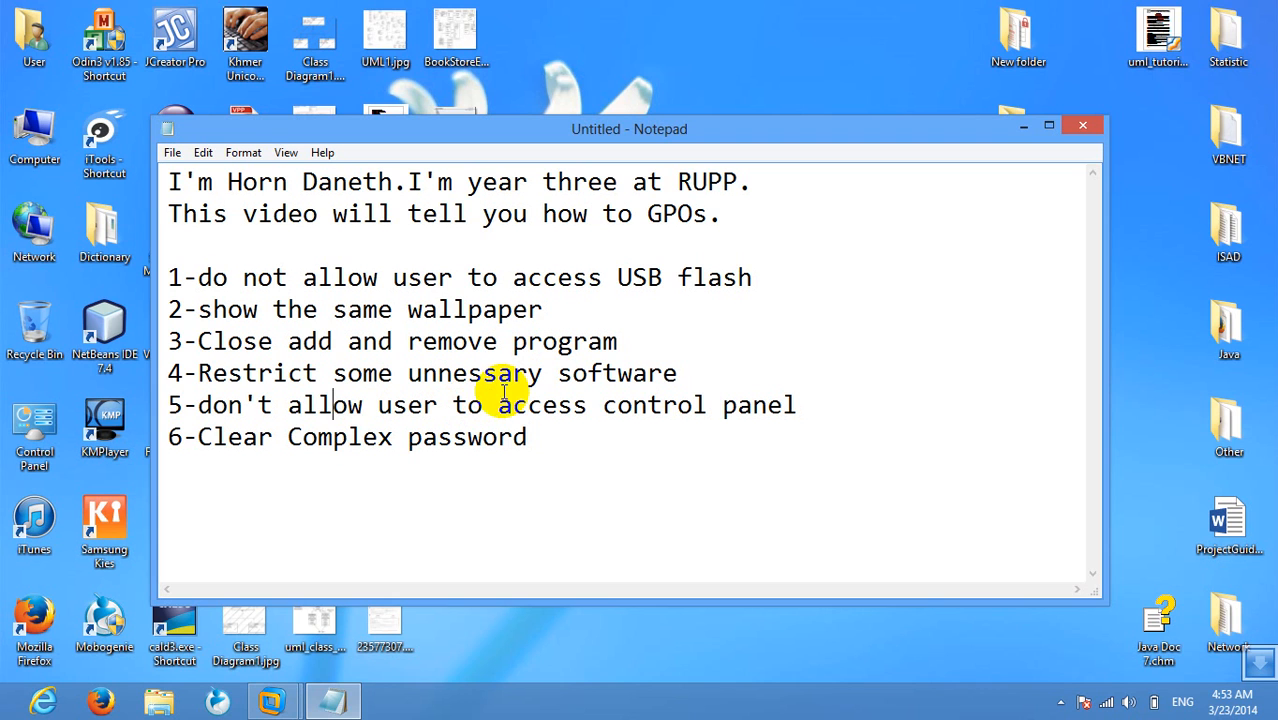
pyautogui.moveTo(498, 410); pyautogui.dragTo(557, 404)
pyautogui.click(604, 404)
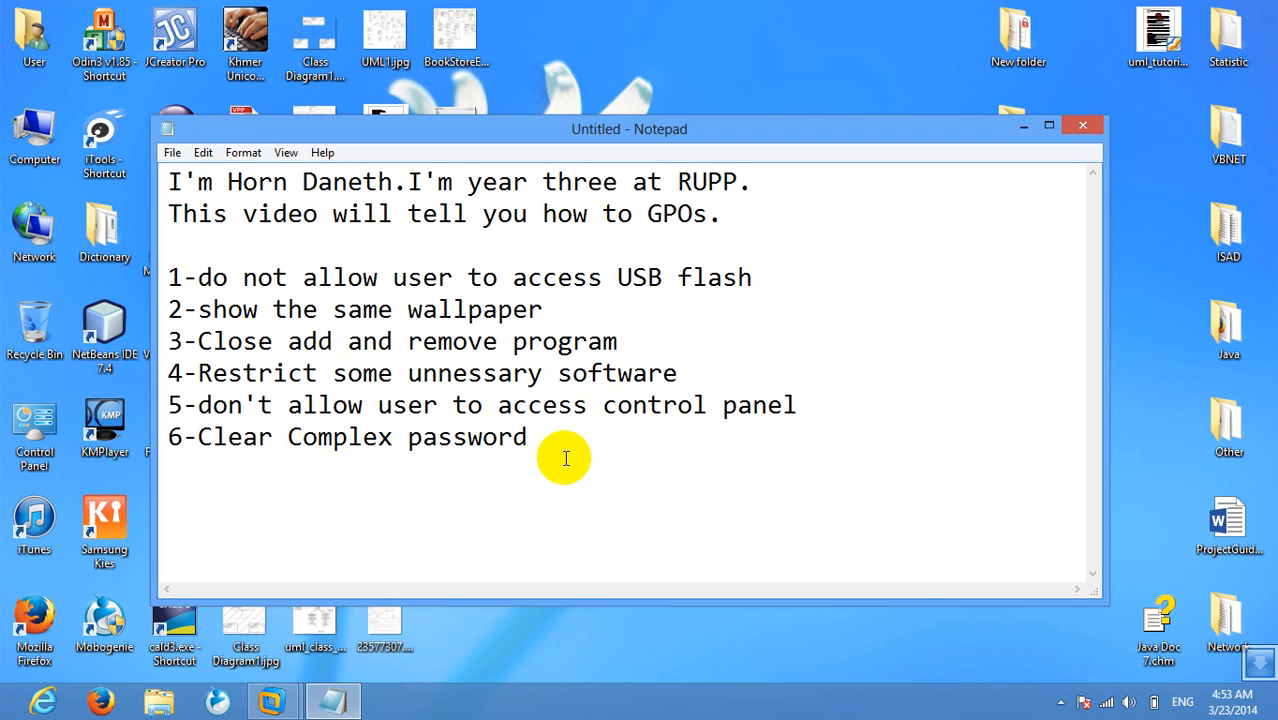
pyautogui.click(345, 460)
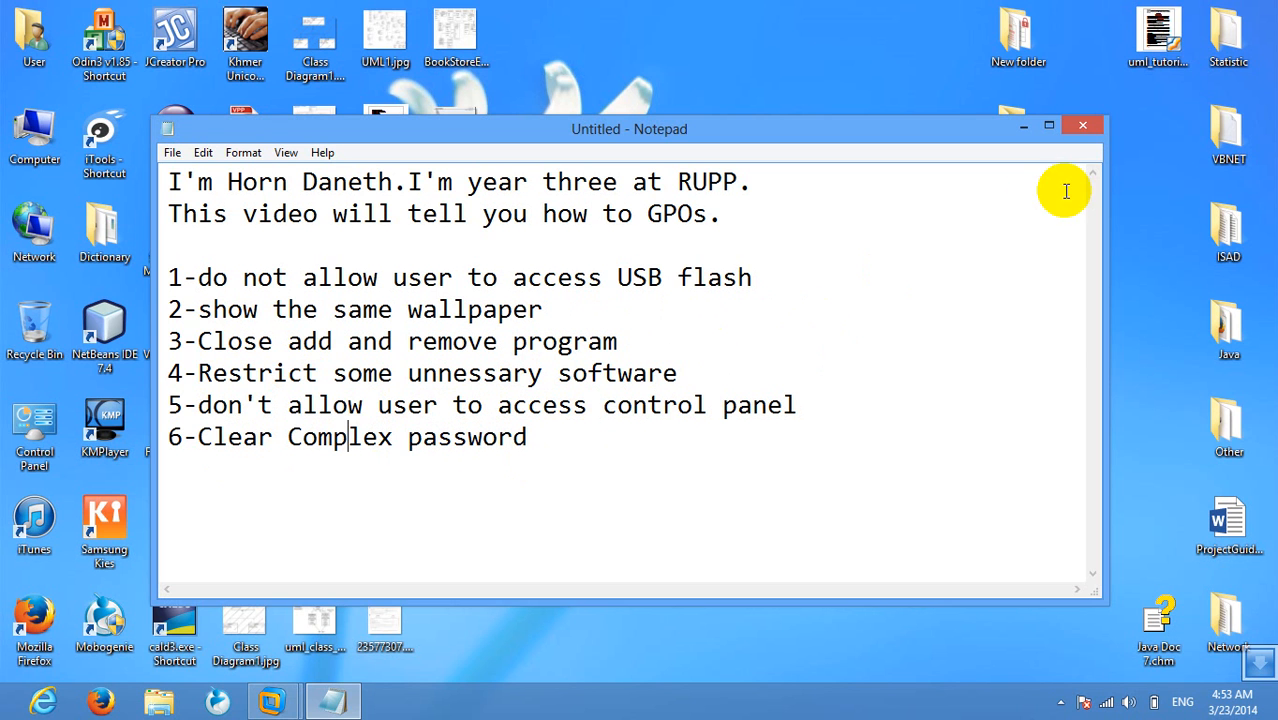
# Step: Minimize the note, switch to VMware Workstation, and show the Windows Server 2008 (2) virtual machine in full screen
pyautogui.click(1021, 126)
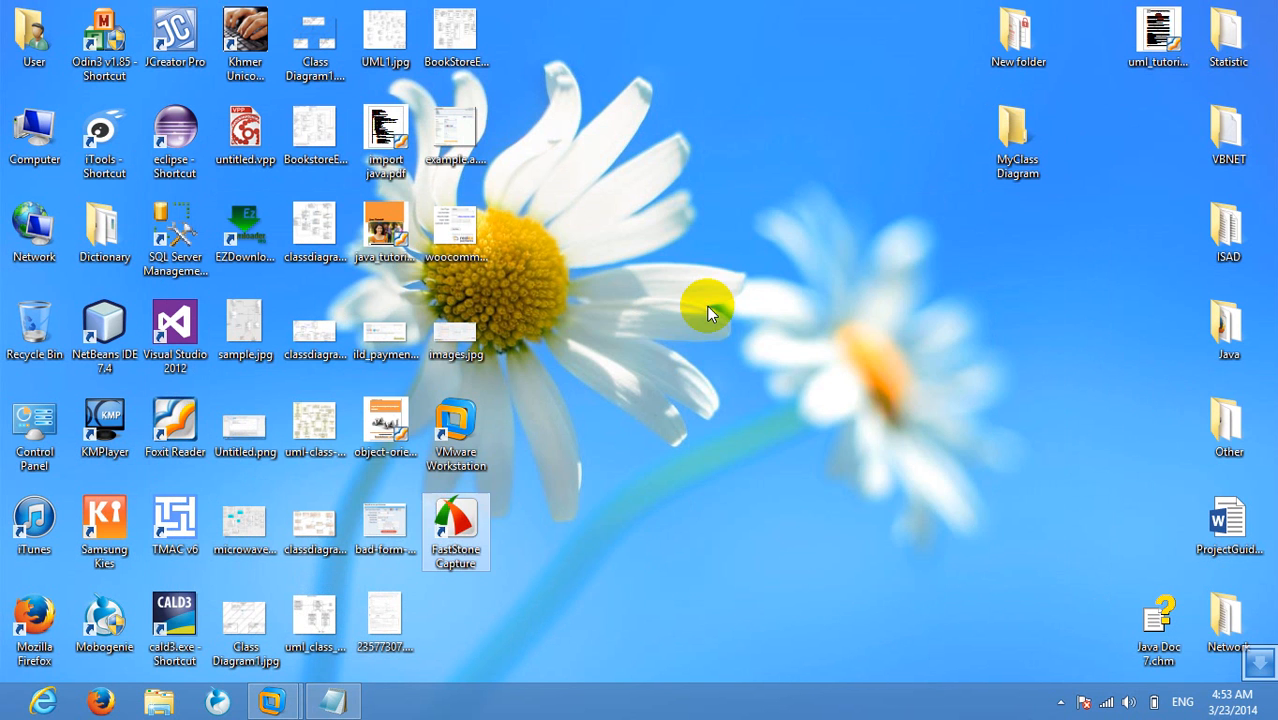
pyautogui.moveTo(271, 701)
pyautogui.click(366, 606)
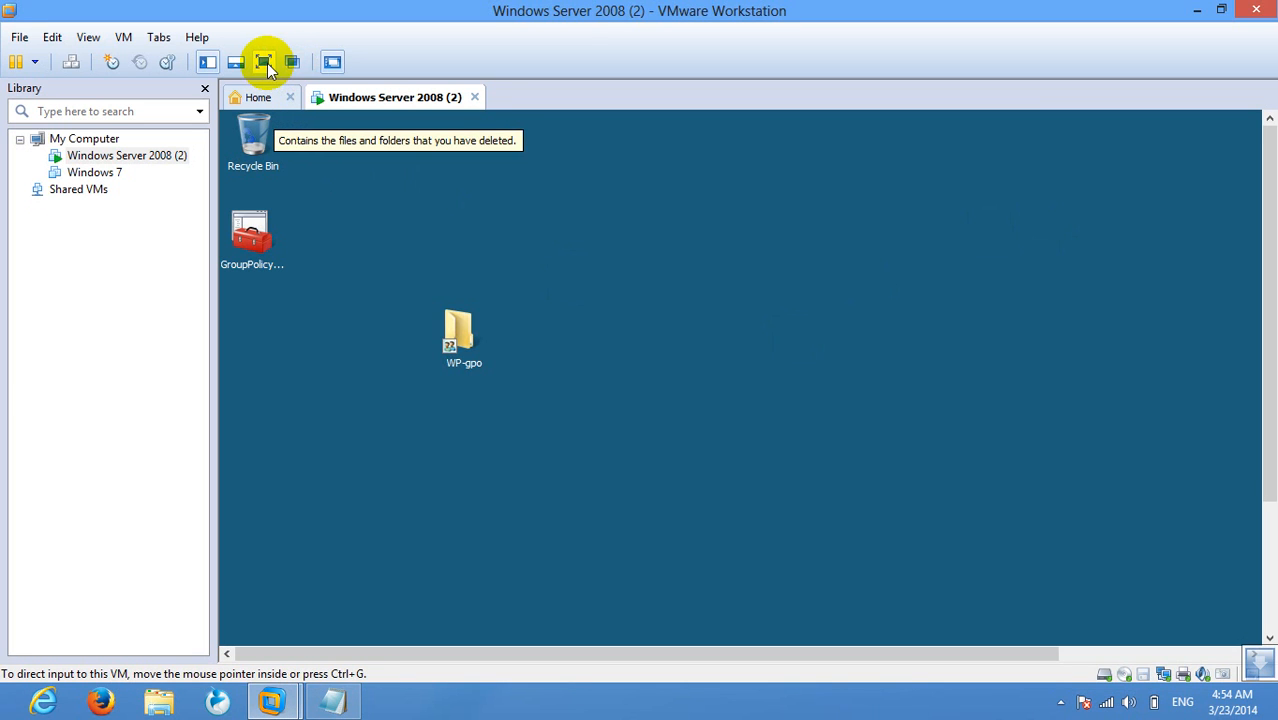
pyautogui.click(264, 62)
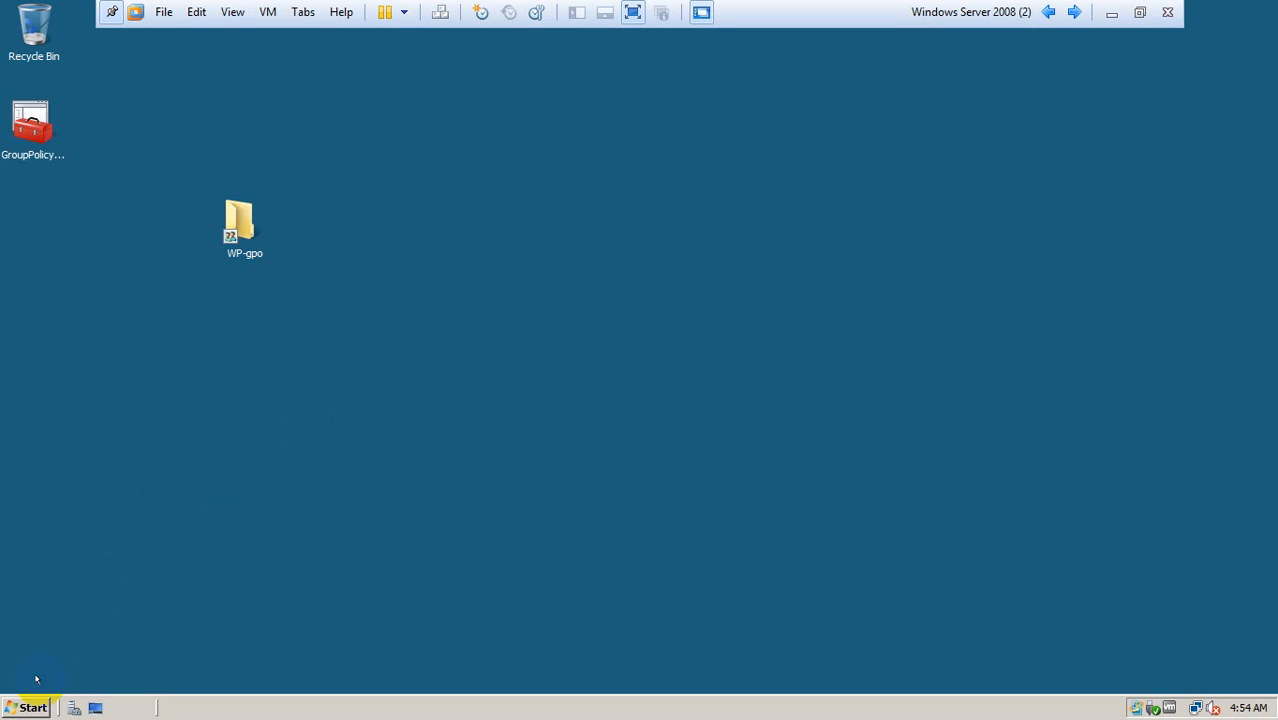
# Step: Open the GroupPolicyAndAD console from the server desktop and display the GPOs linked to the Test organizational unit
pyautogui.click(31, 124)
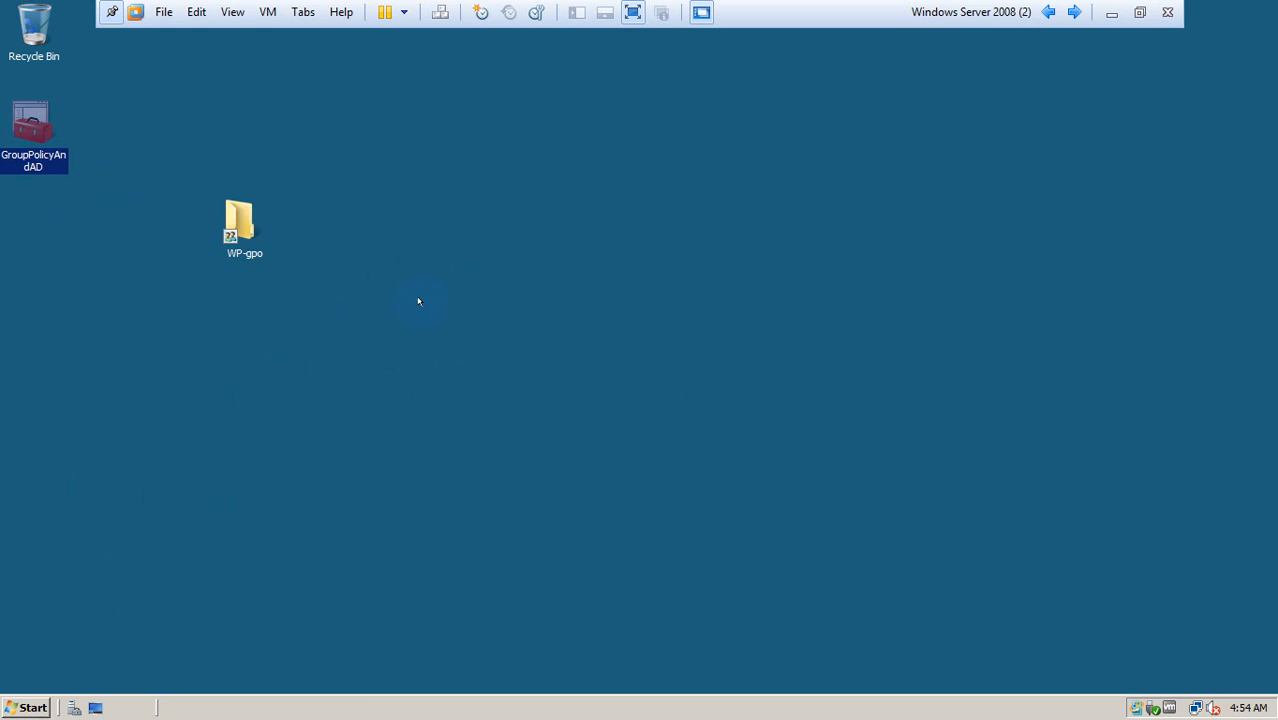
pyautogui.click(466, 303)
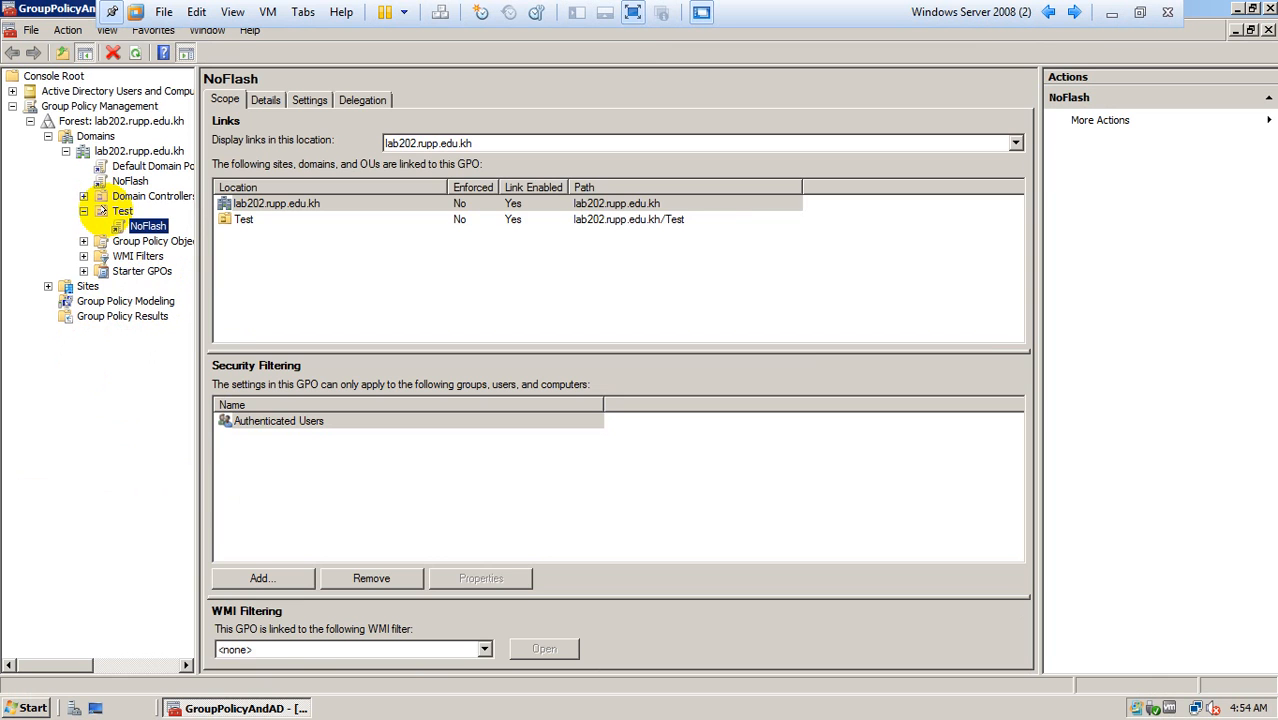
pyautogui.click(106, 212)
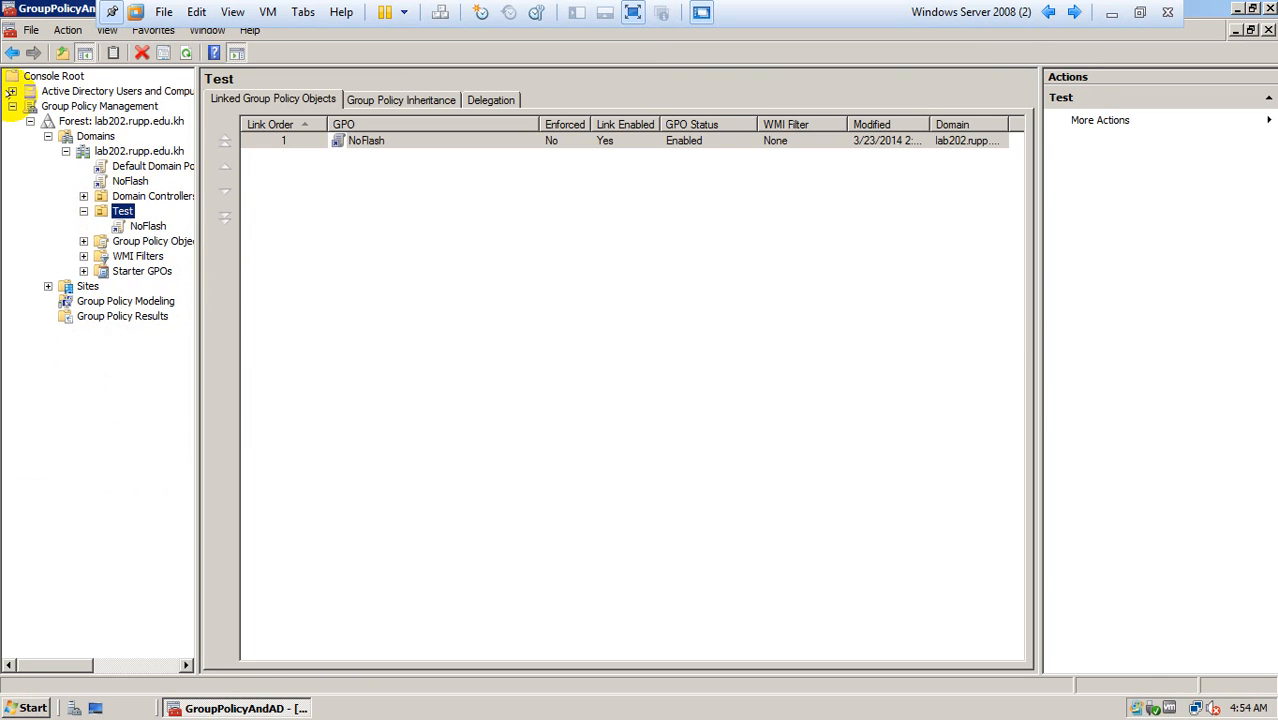
# Step: Expand lab202.rupp.edu.kh under Active Directory Users and Computers and view the contents of Users and Test
pyautogui.click(11, 91)
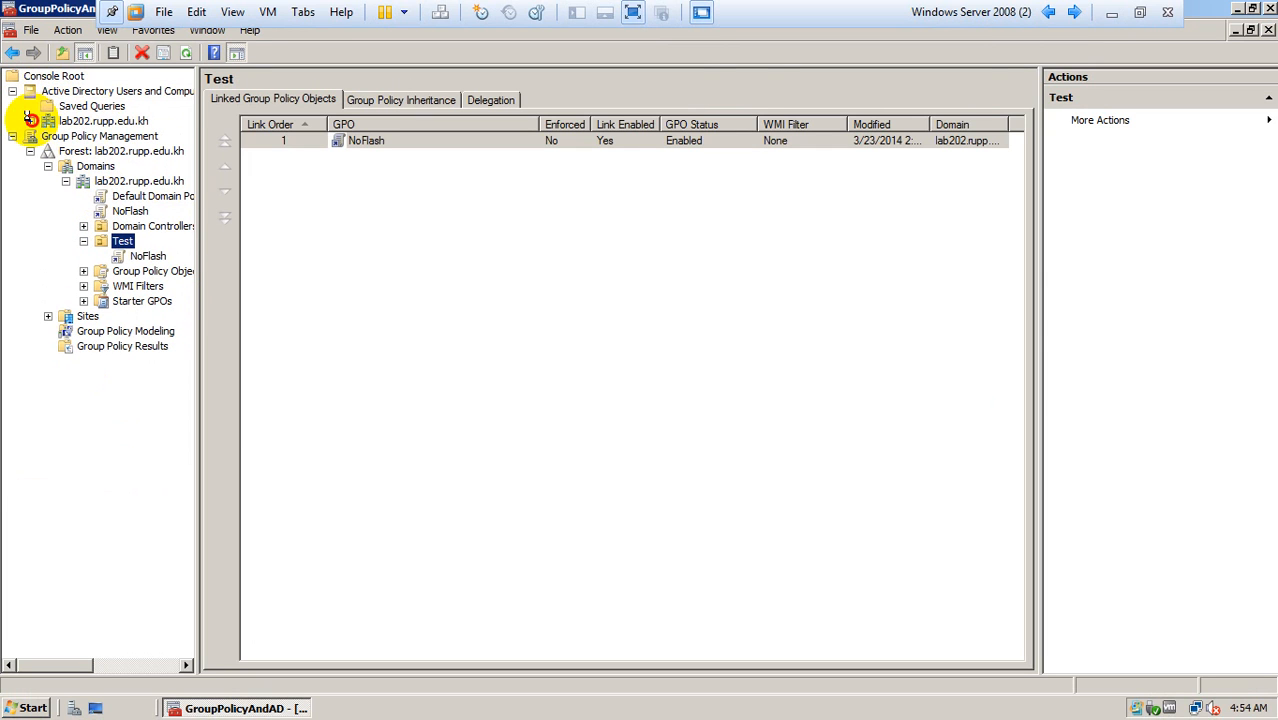
pyautogui.click(30, 120)
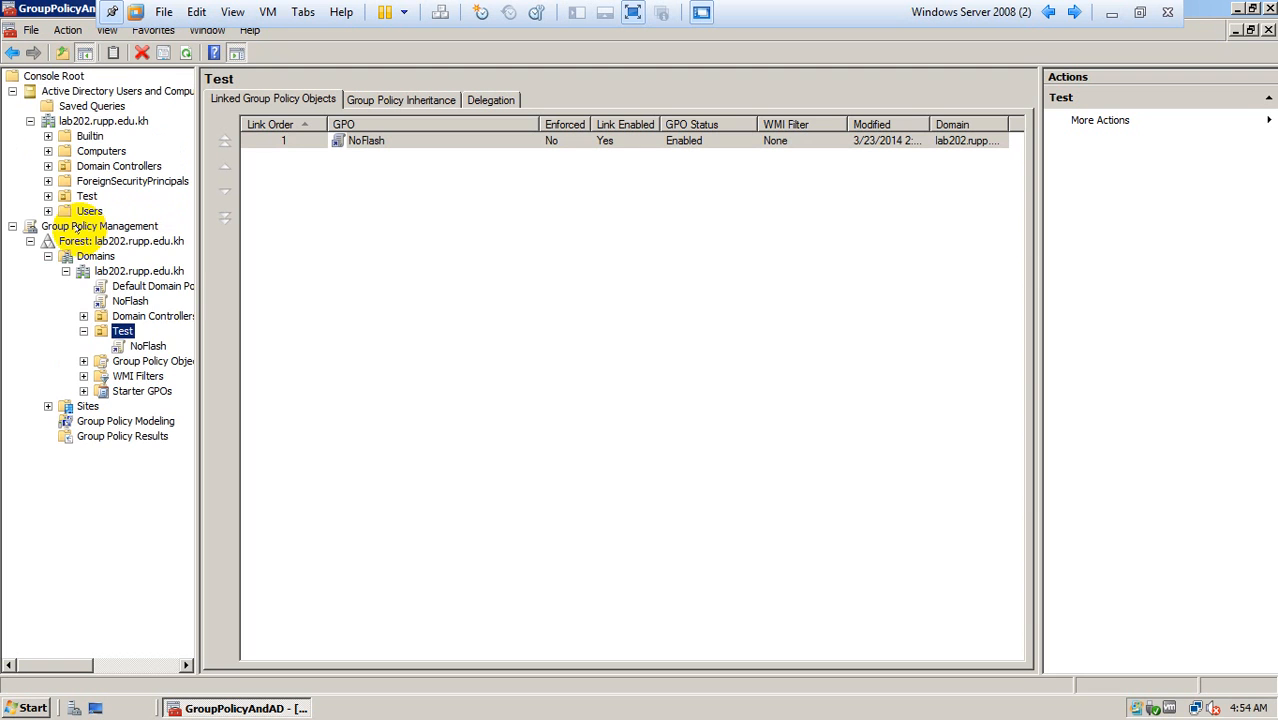
pyautogui.click(82, 212)
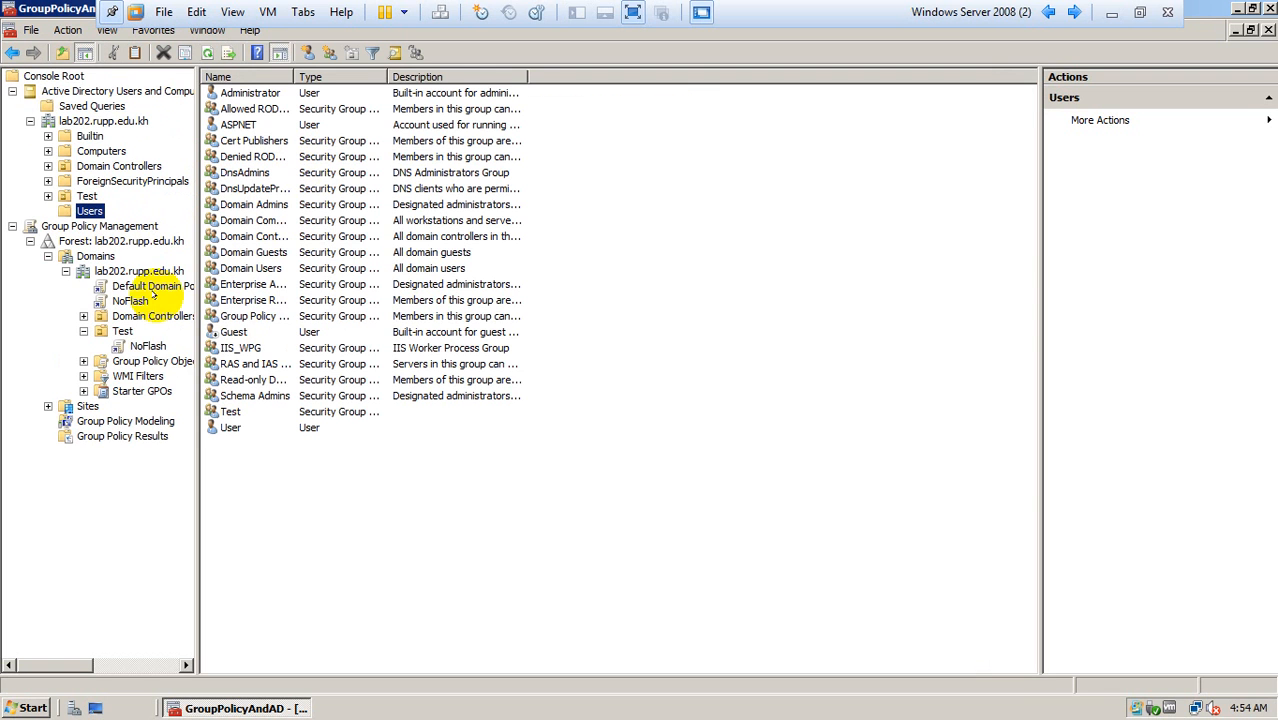
pyautogui.click(82, 196)
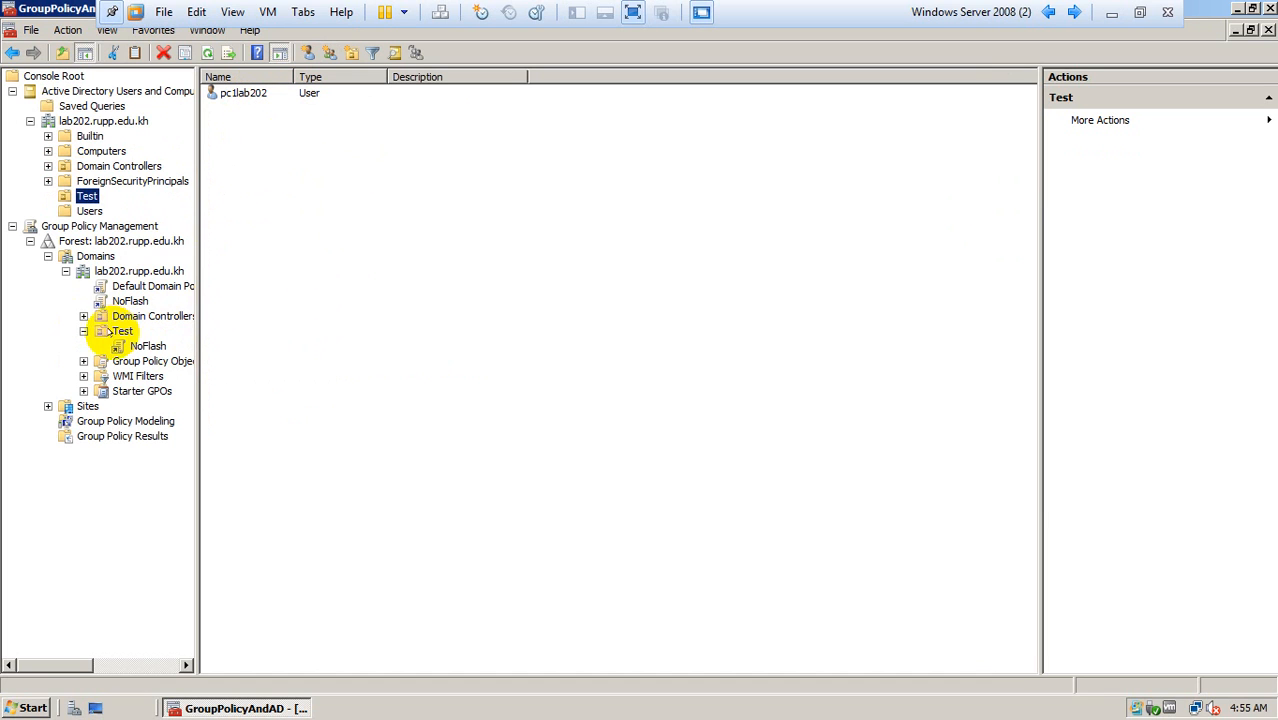
pyautogui.click(110, 331)
pyautogui.rightClick(112, 328)
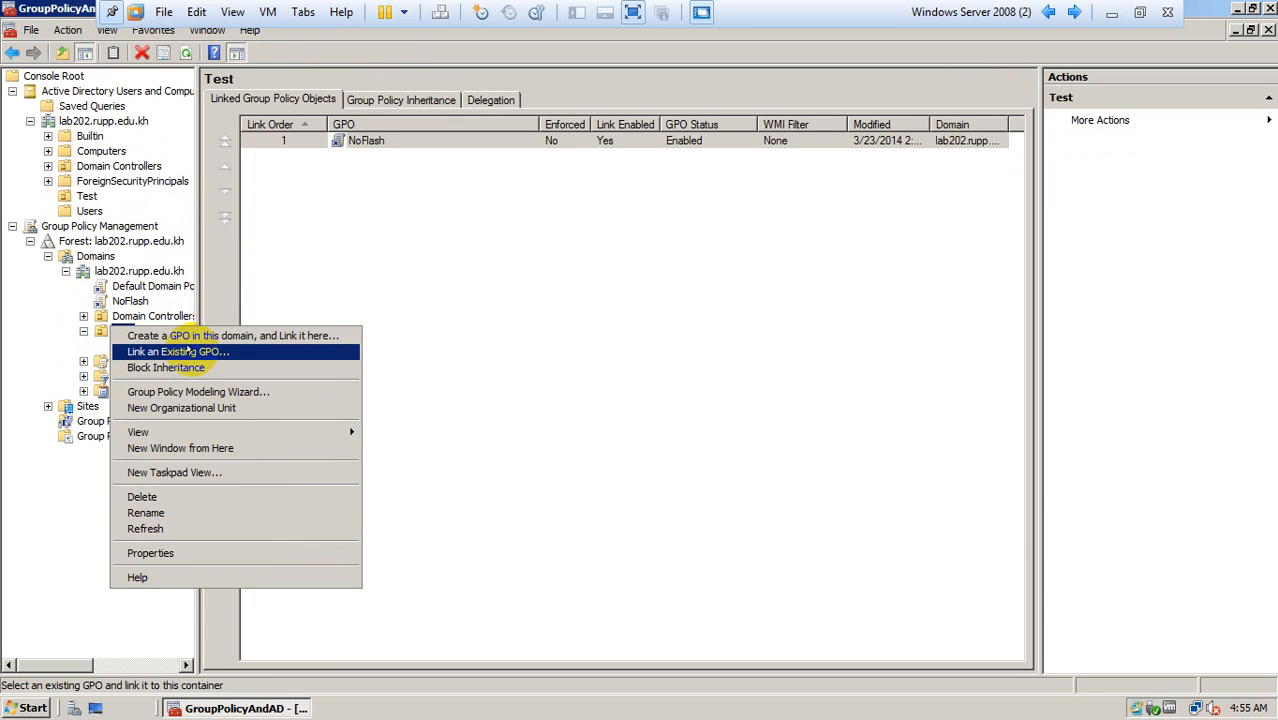
pyautogui.click(188, 350)
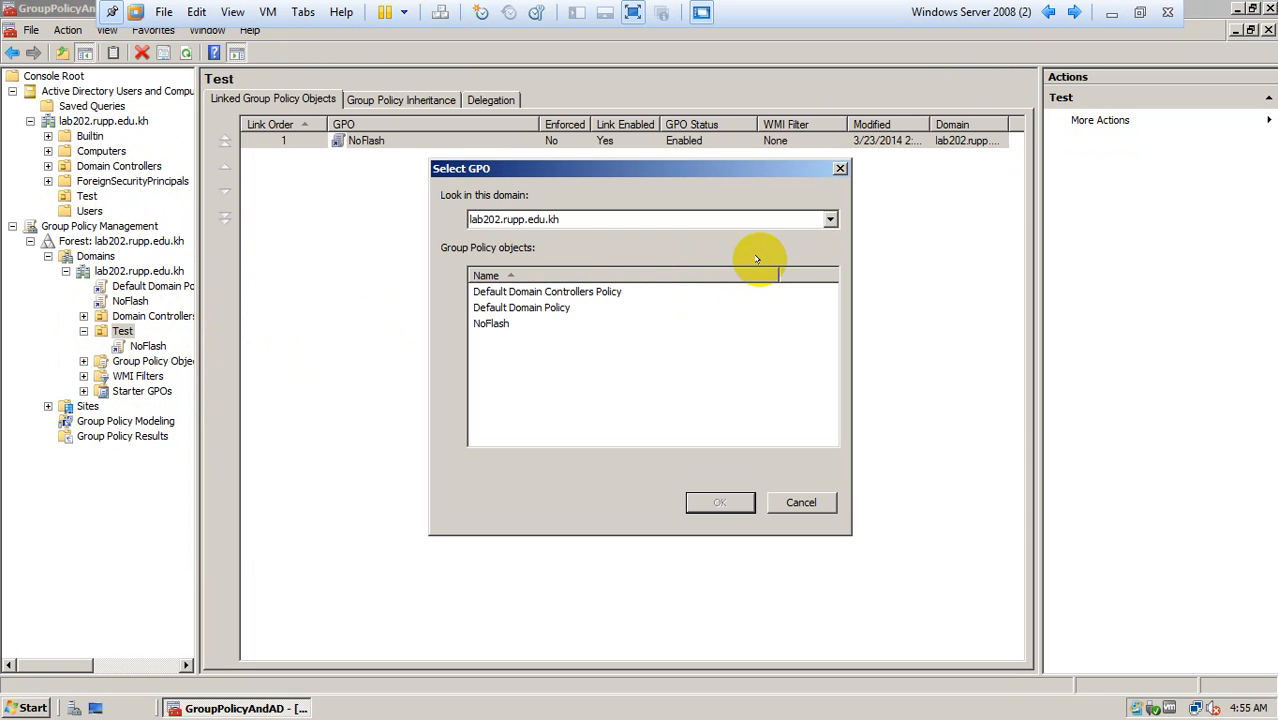
pyautogui.click(840, 169)
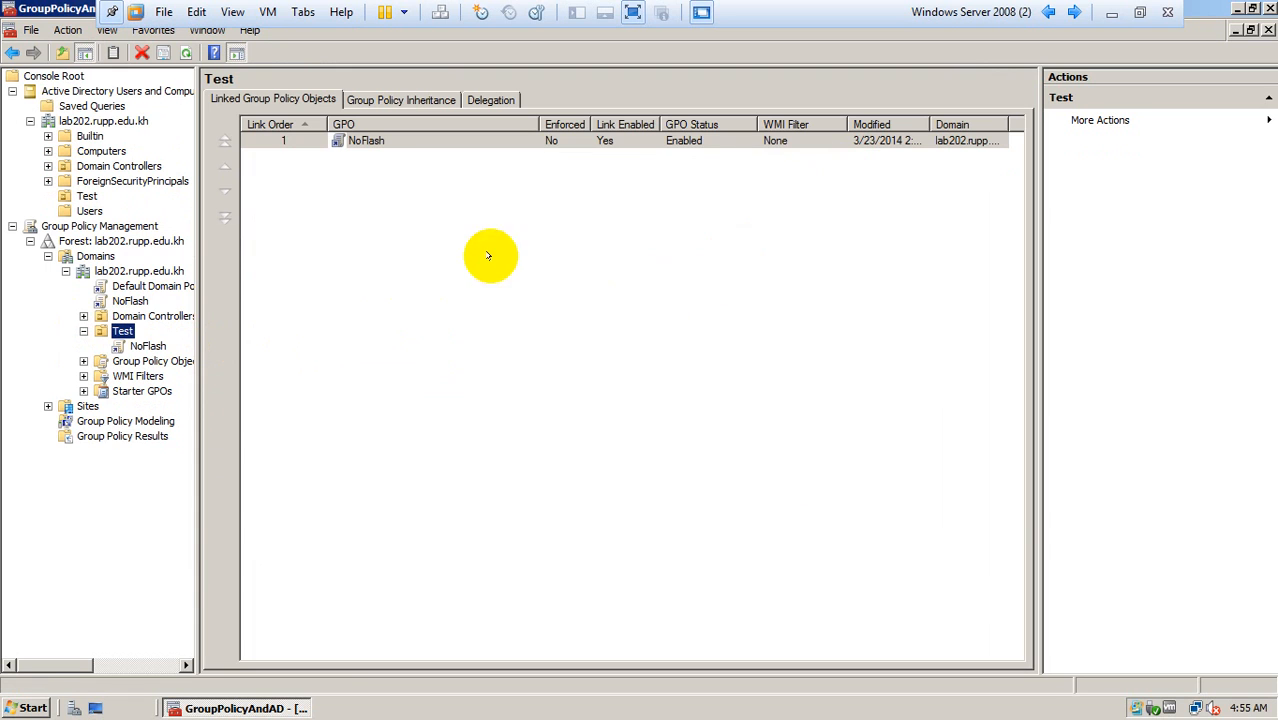
# Step: Create a GPO named "No Control panel" linked to the Test organizational unit in Group Policy Management
pyautogui.click(118, 330)
pyautogui.rightClick(118, 330)
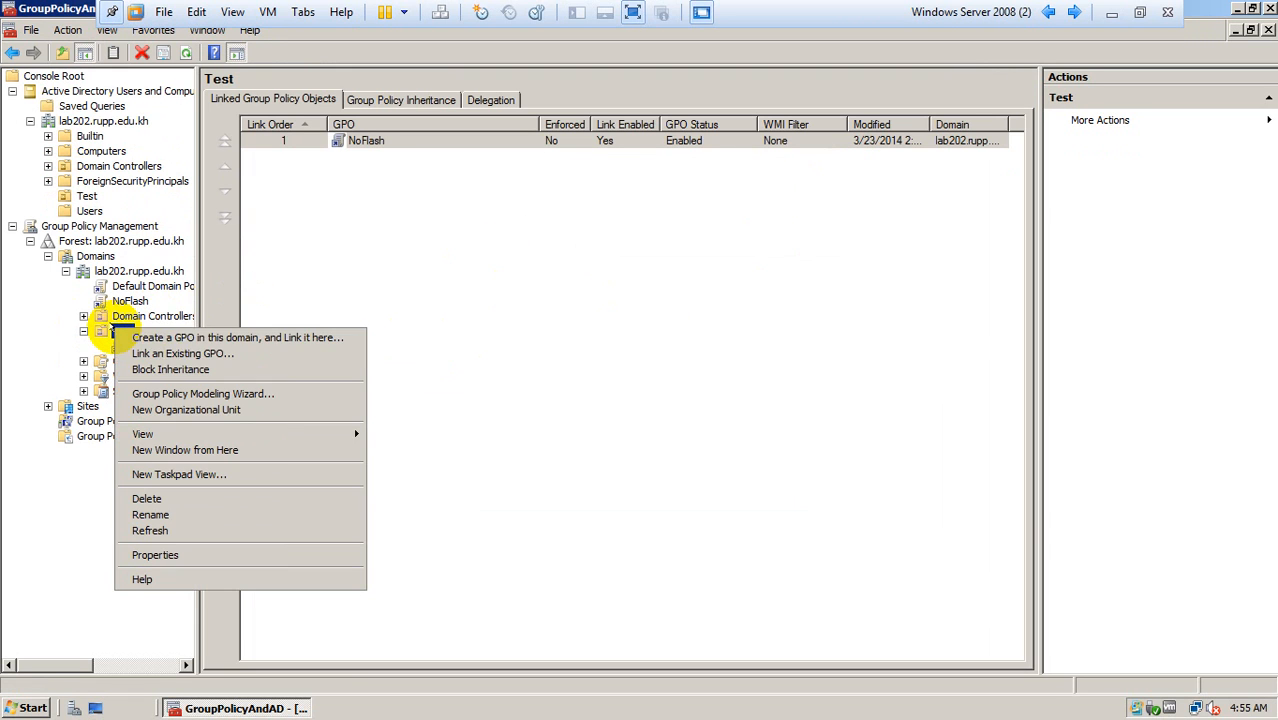
pyautogui.click(160, 337)
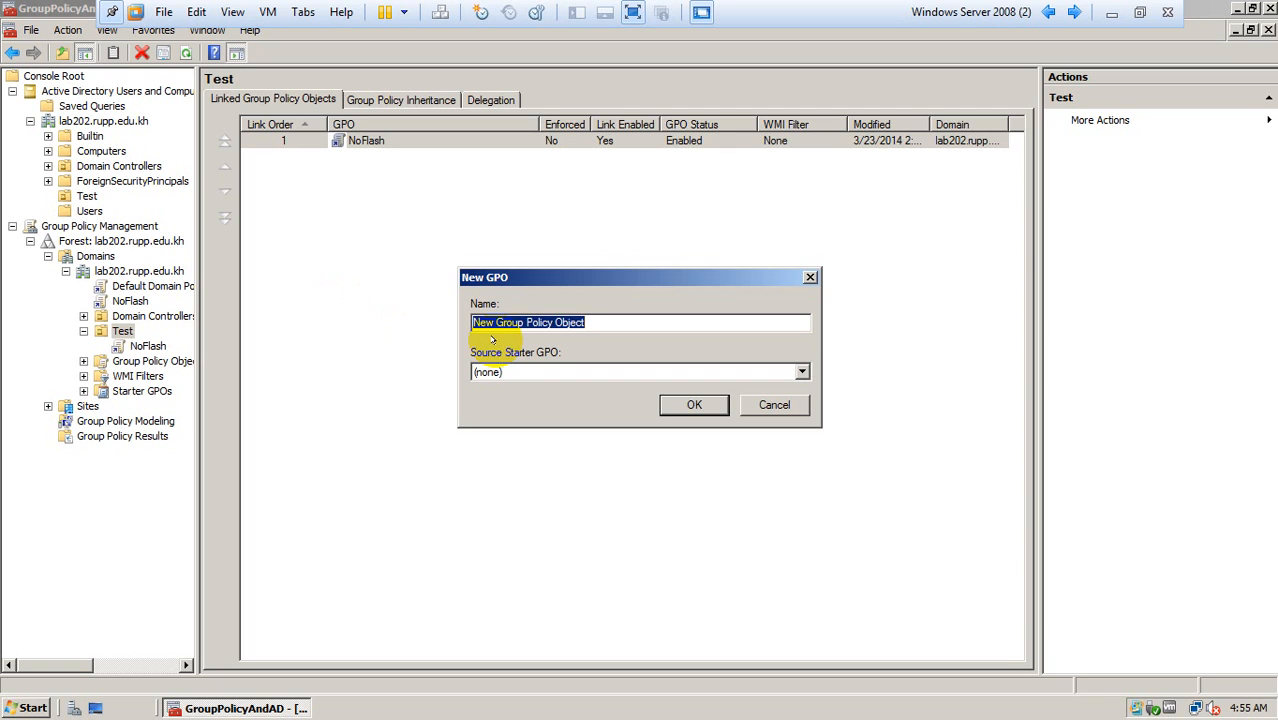
pyautogui.write('No Control')
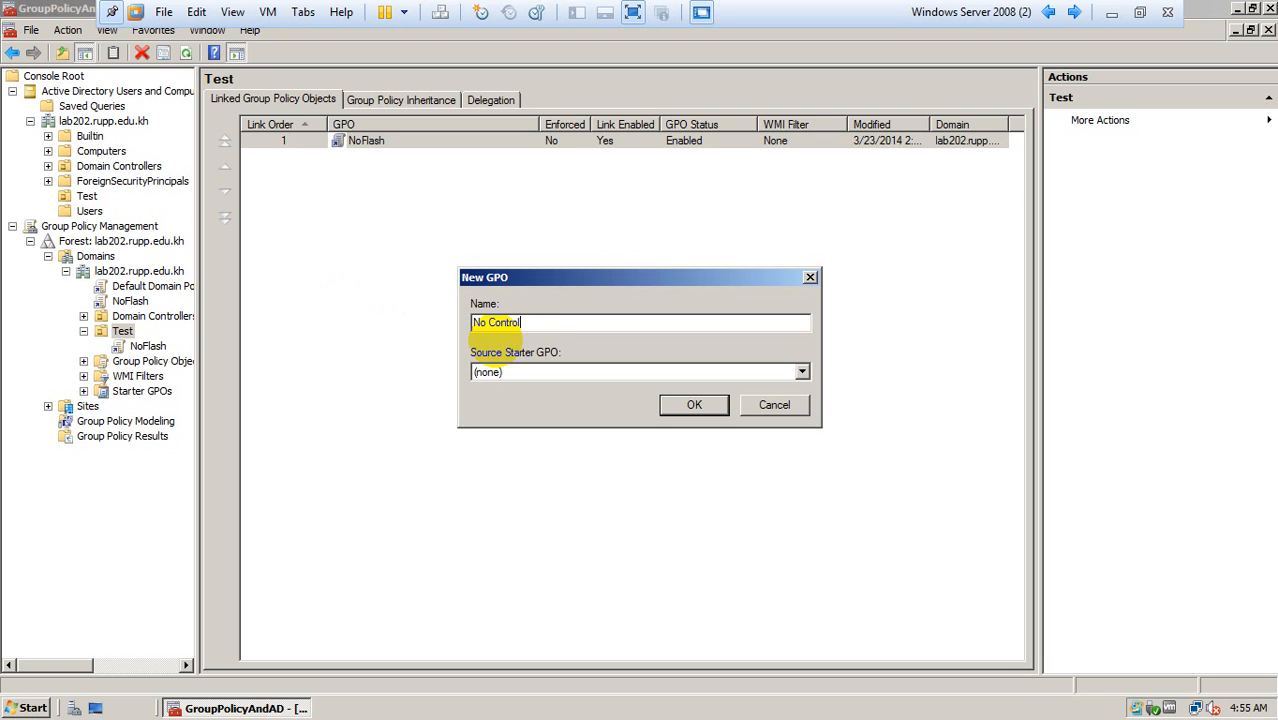
pyautogui.write('panel')
pyautogui.press('Return')
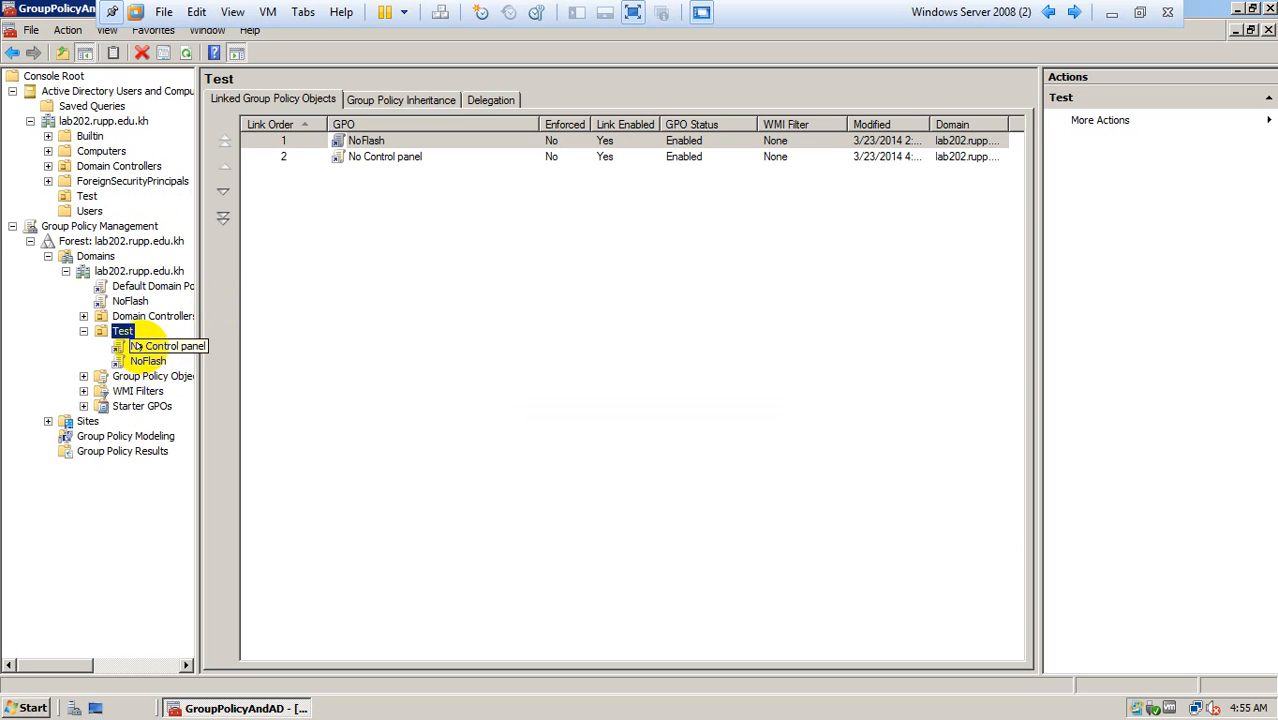
# Step: Open the No Control panel GPO for editing and display the Control Panel settings under User Configuration, Policies, Administrative Templates
pyautogui.click(135, 345)
pyautogui.rightClick(142, 347)
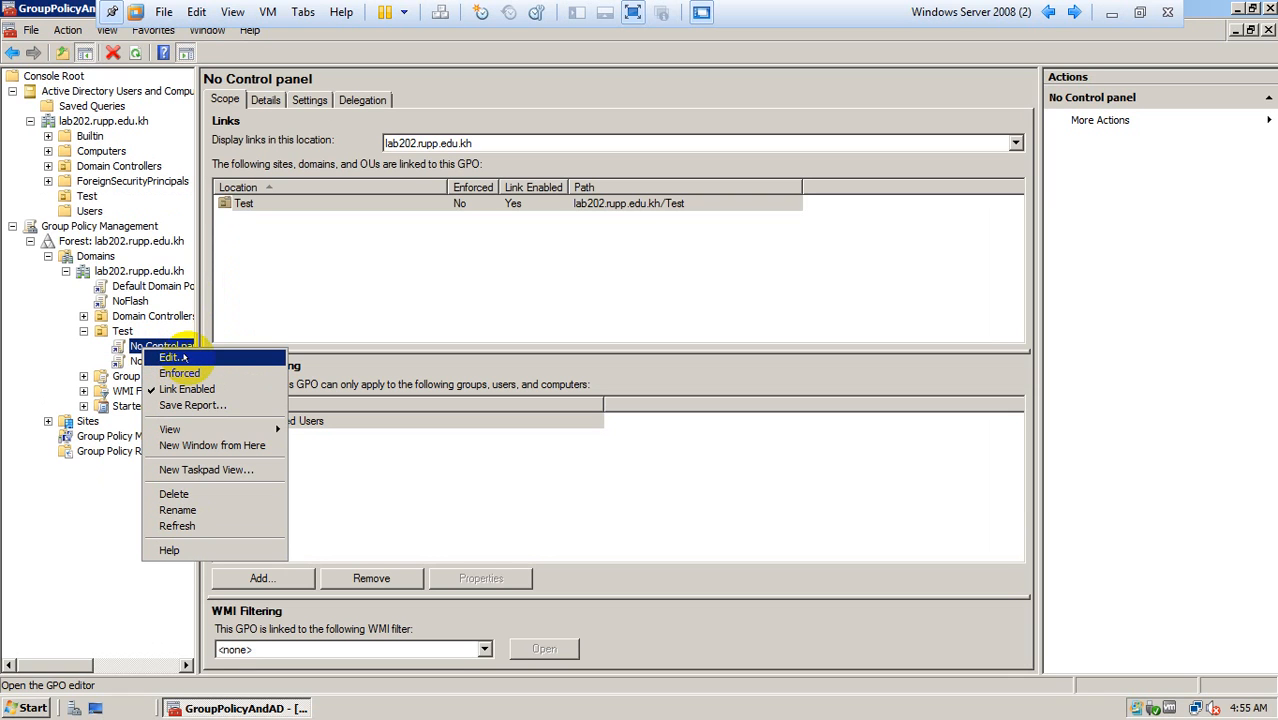
pyautogui.click(190, 357)
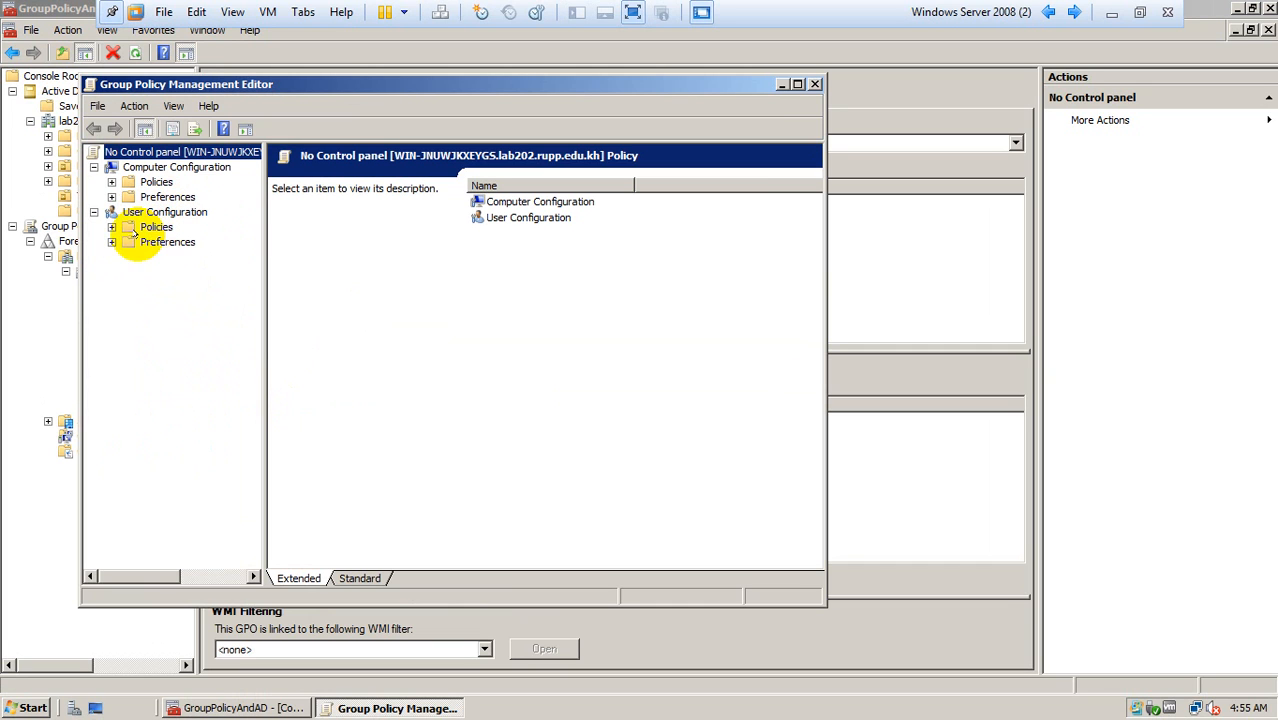
pyautogui.click(112, 227)
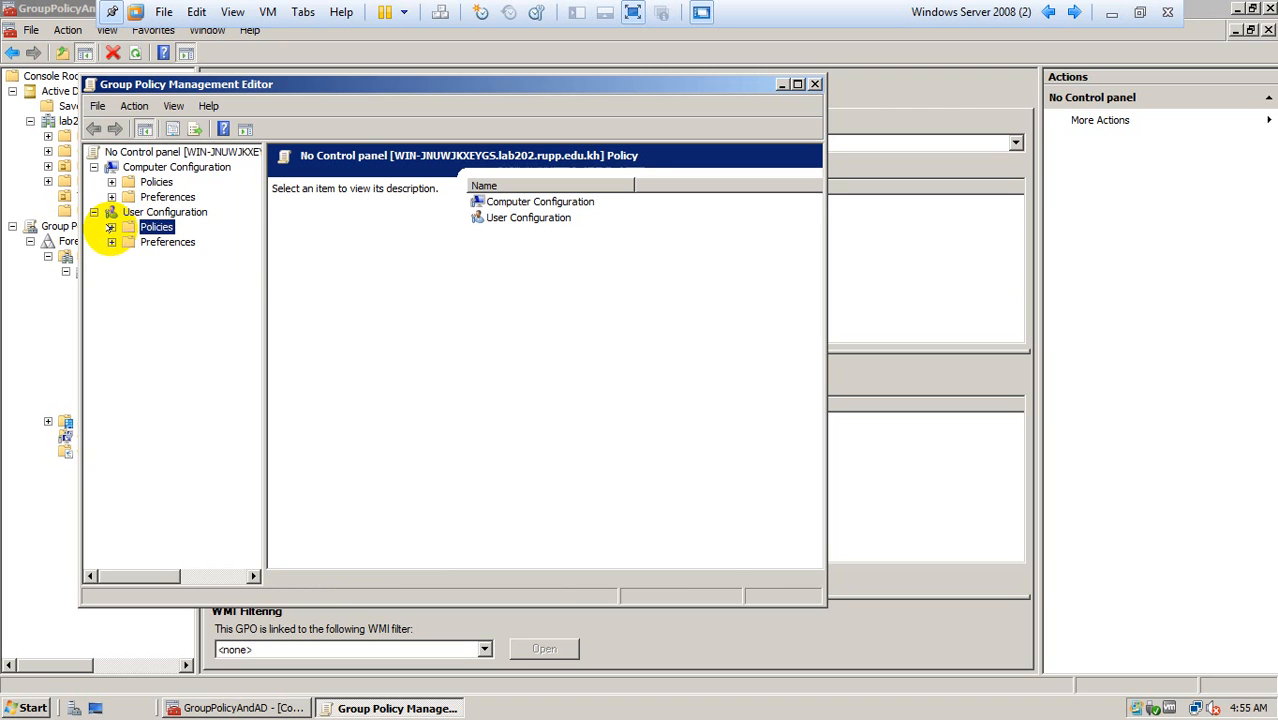
pyautogui.click(111, 227)
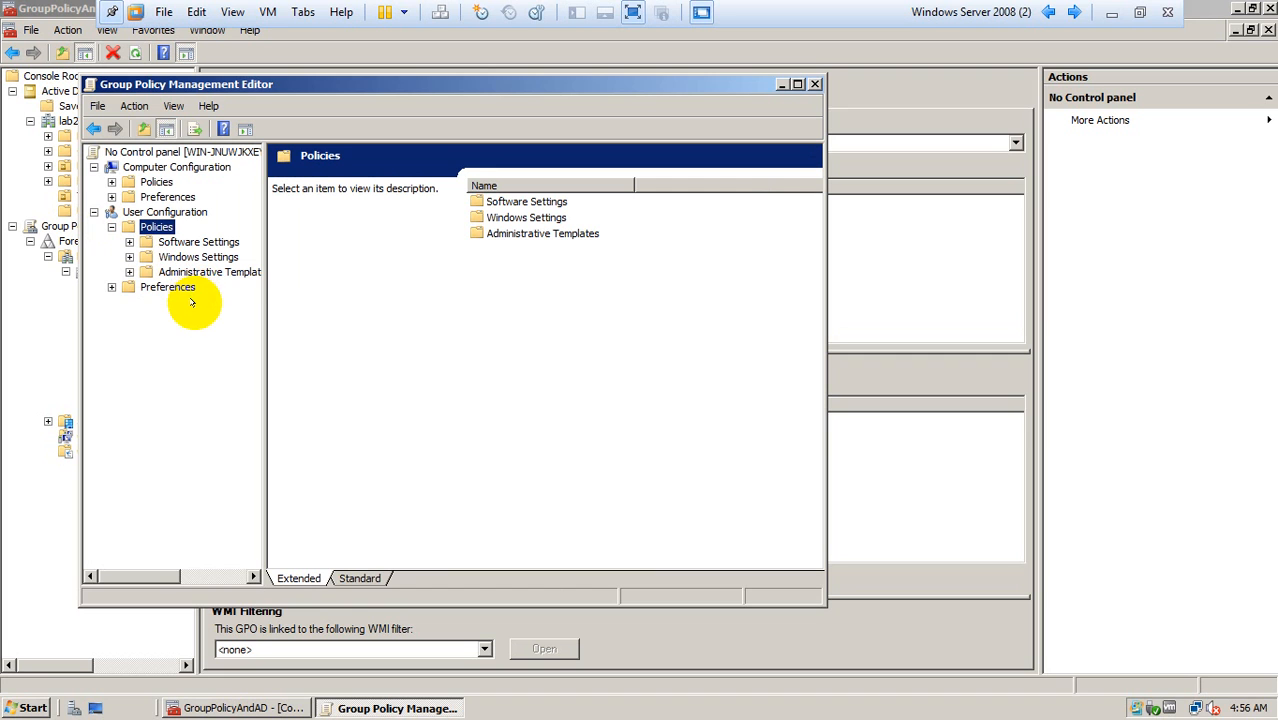
pyautogui.moveTo(258, 293); pyautogui.dragTo(311, 294)
pyautogui.click(129, 272)
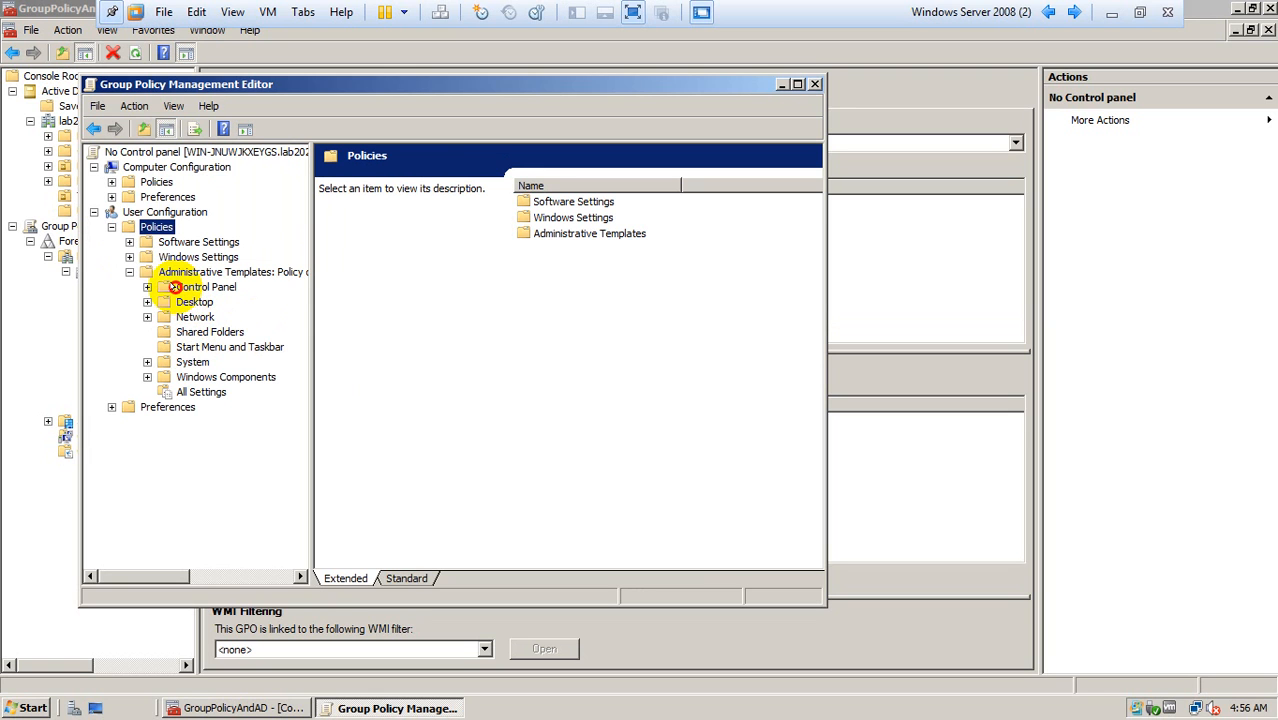
pyautogui.click(176, 287)
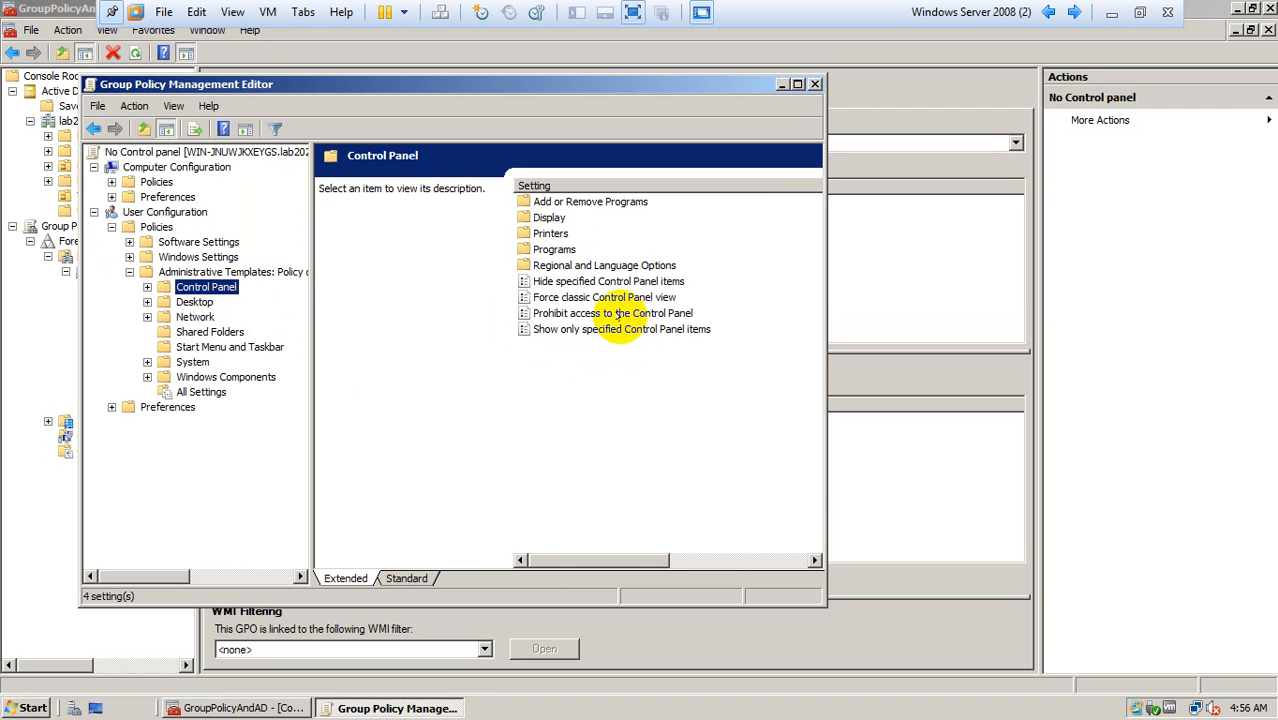
# Step: Open the "Prohibit access to the Control Panel" setting and read its explanation
pyautogui.doubleClick(572, 313)
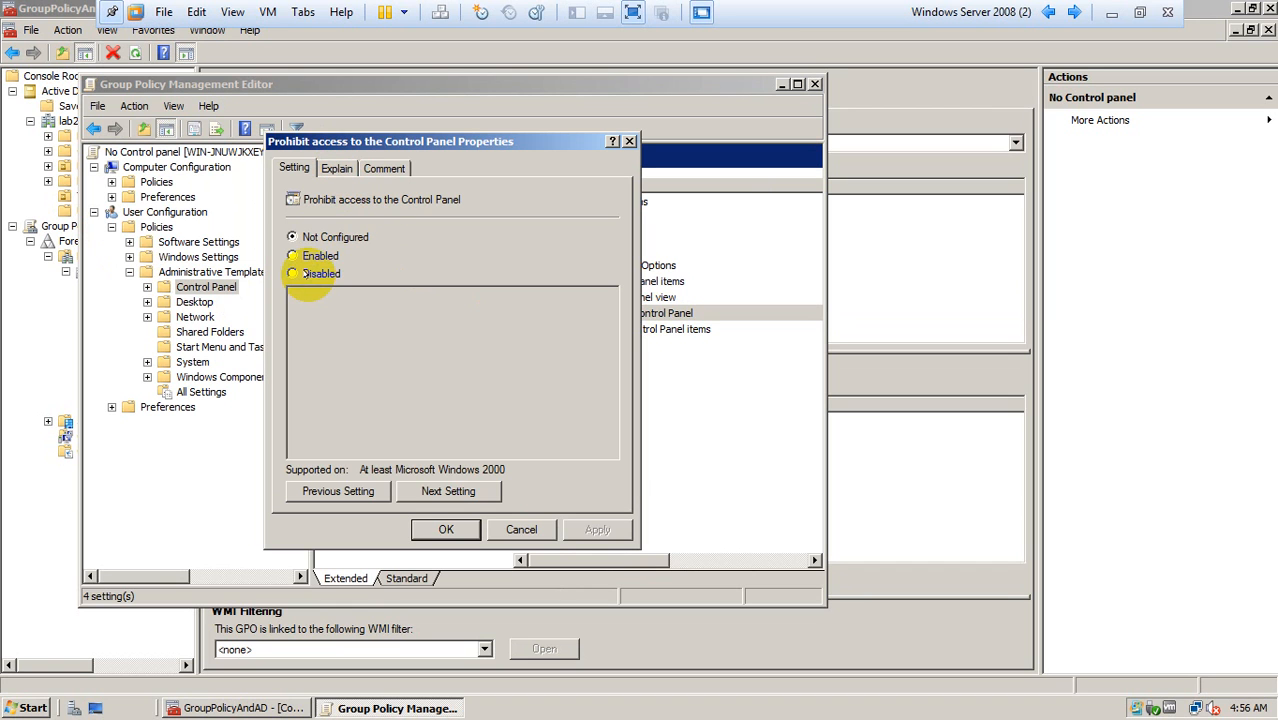
pyautogui.click(336, 168)
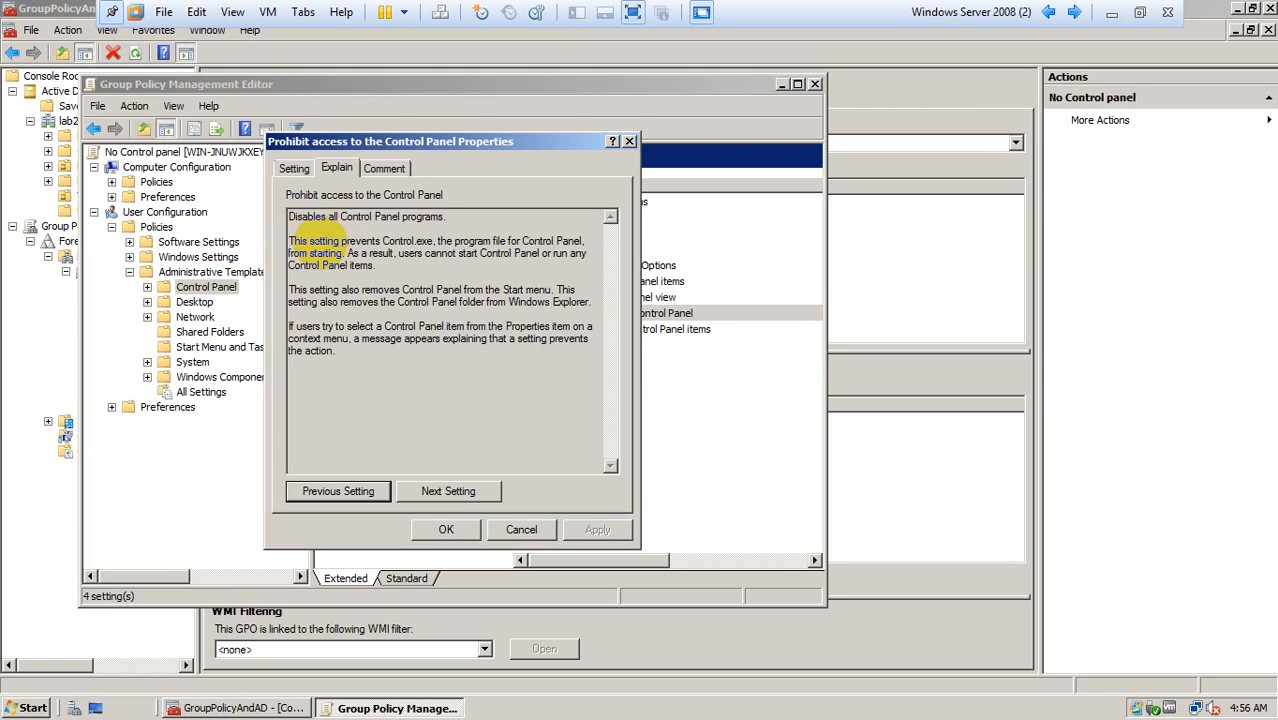
pyautogui.moveTo(310, 242); pyautogui.dragTo(347, 242)
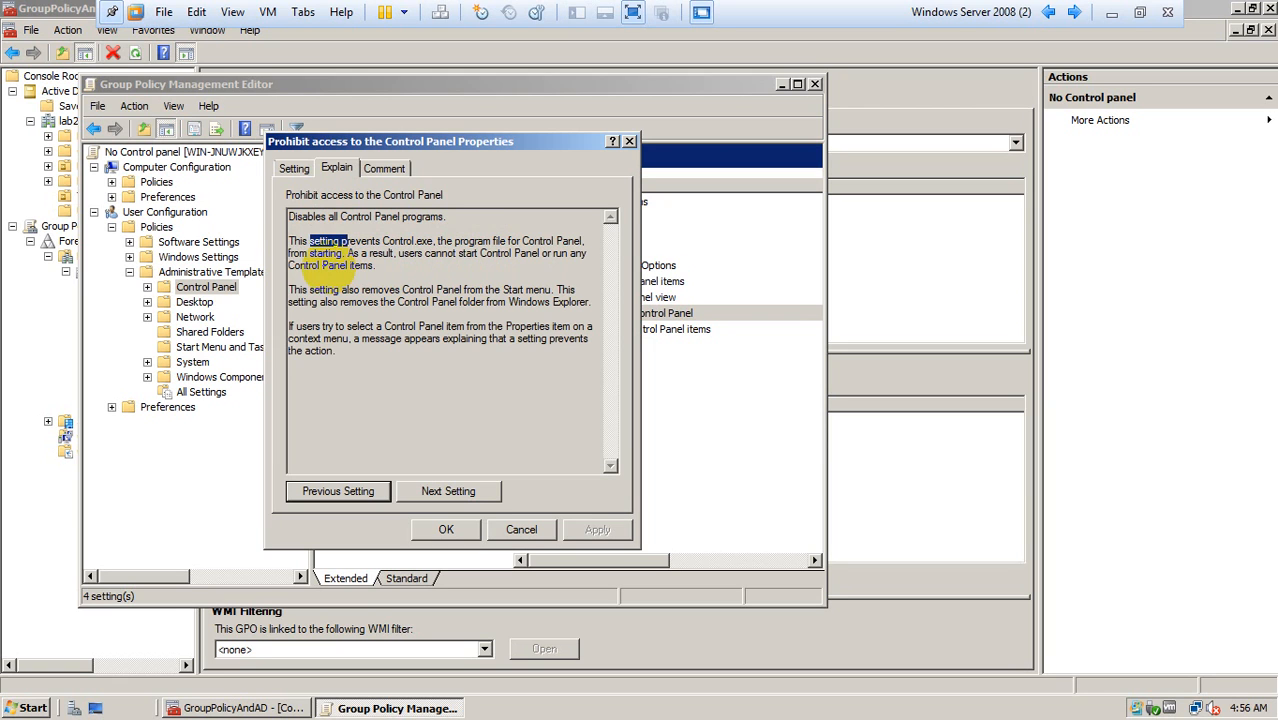
pyautogui.click(352, 254)
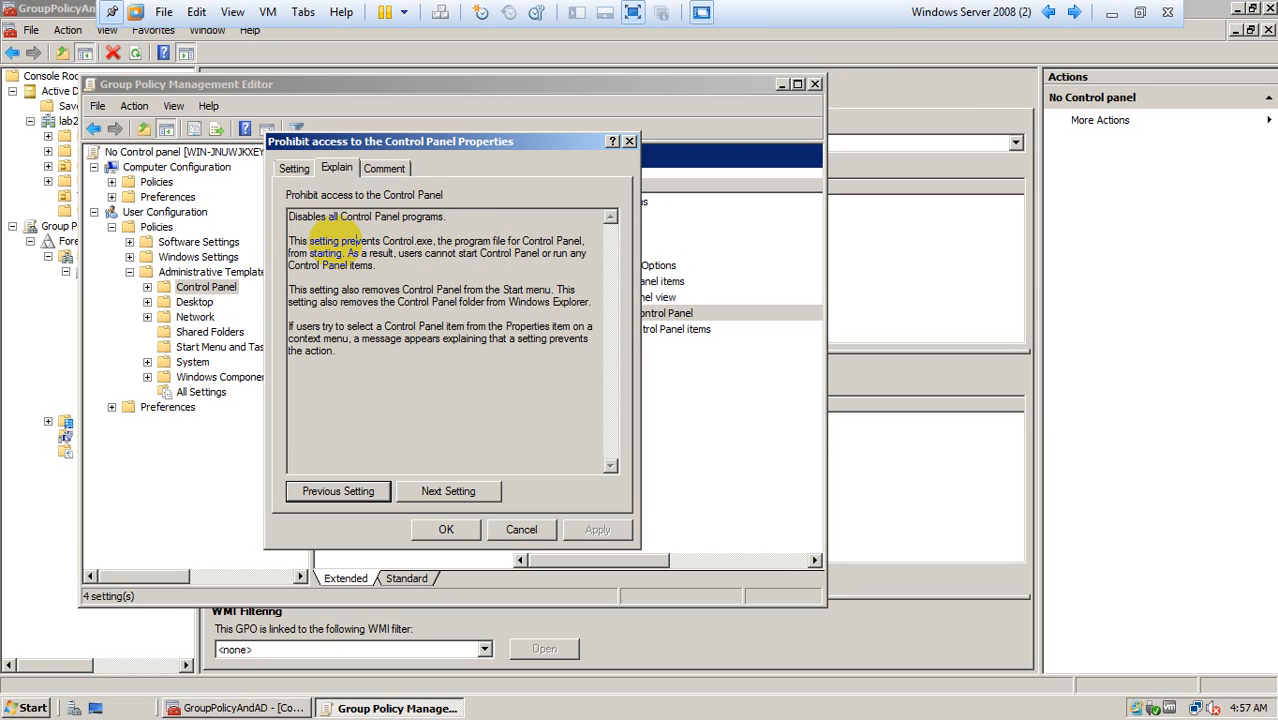
pyautogui.moveTo(398, 243); pyautogui.dragTo(456, 262)
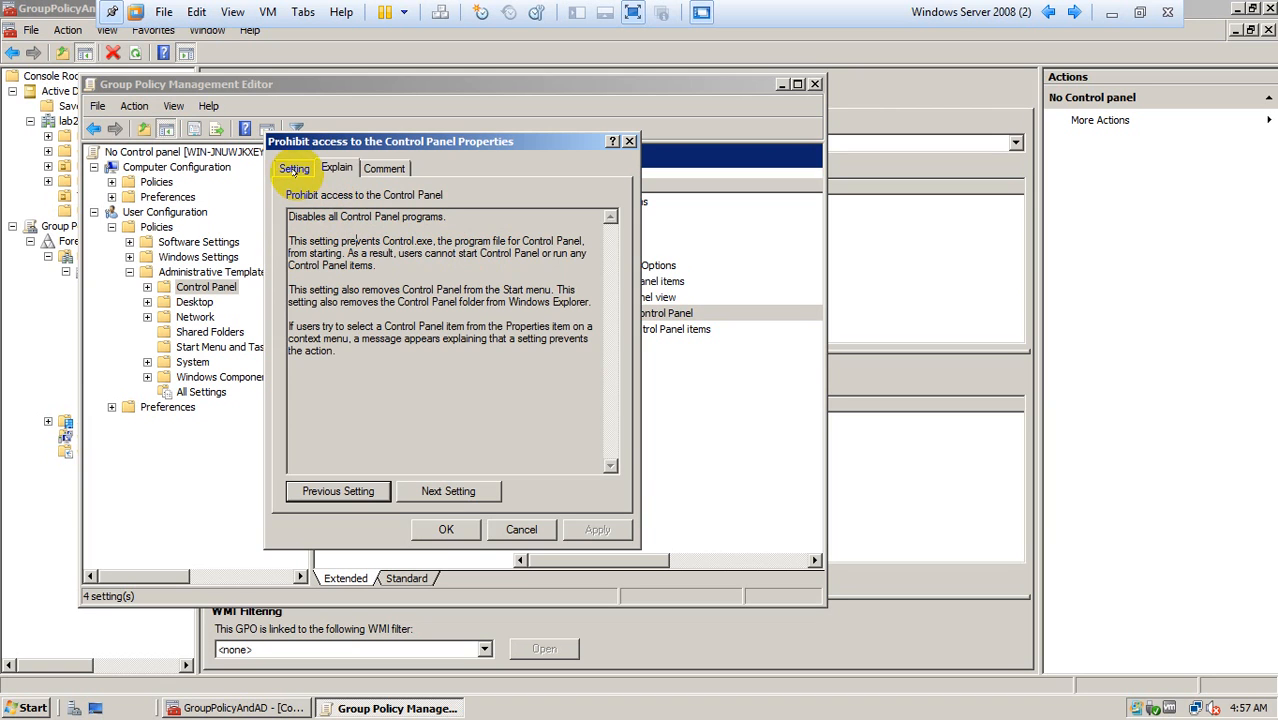
# Step: Set "Prohibit access to the Control Panel" to Enabled and apply the change
pyautogui.click(294, 168)
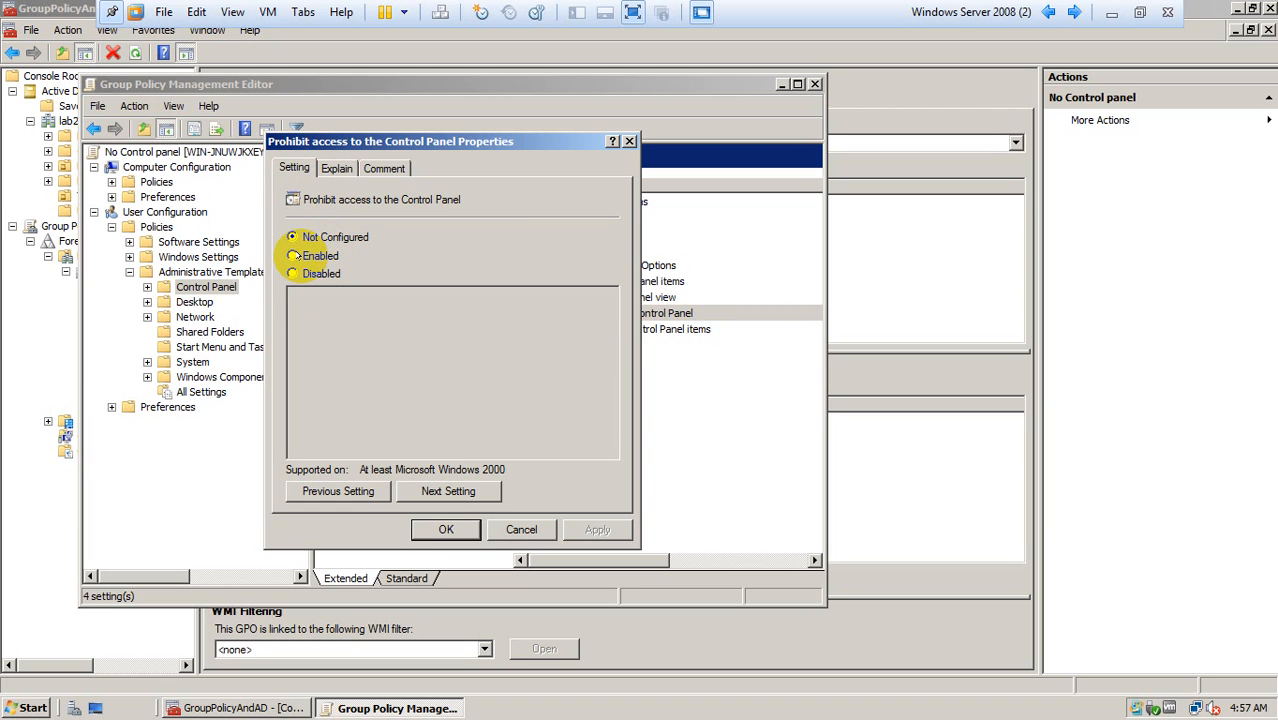
pyautogui.click(306, 256)
pyautogui.click(597, 529)
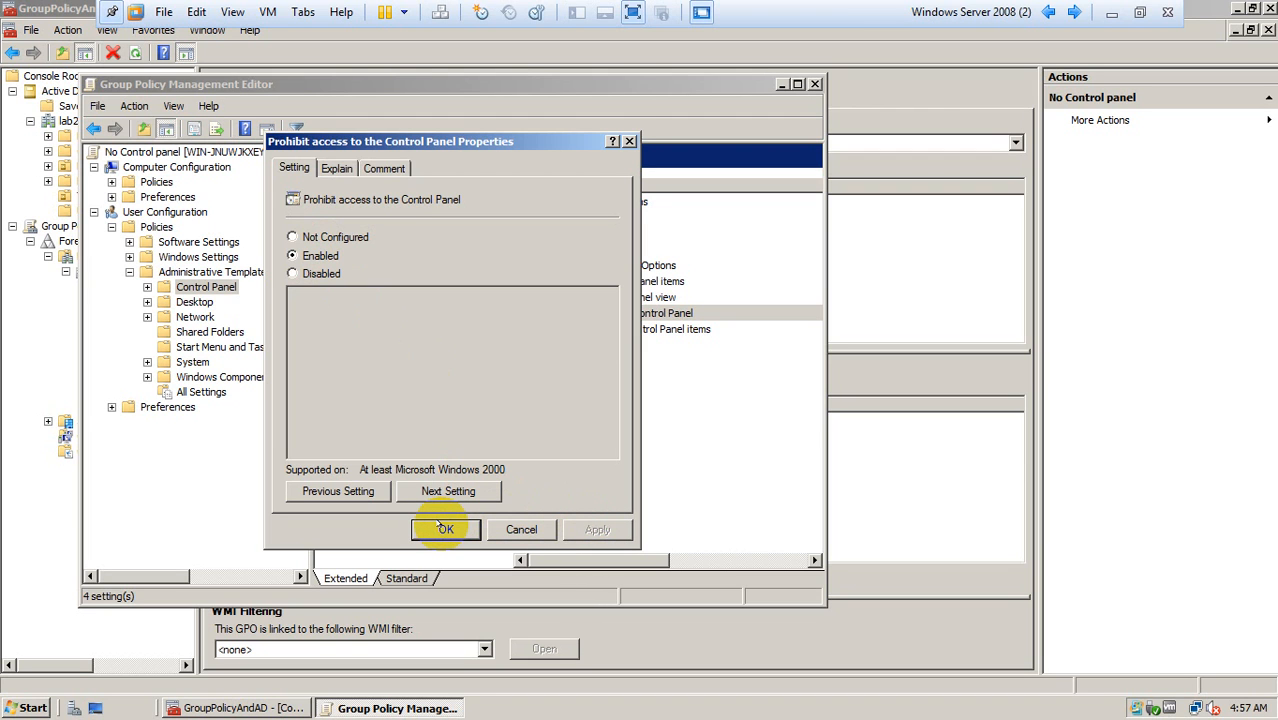
pyautogui.click(442, 528)
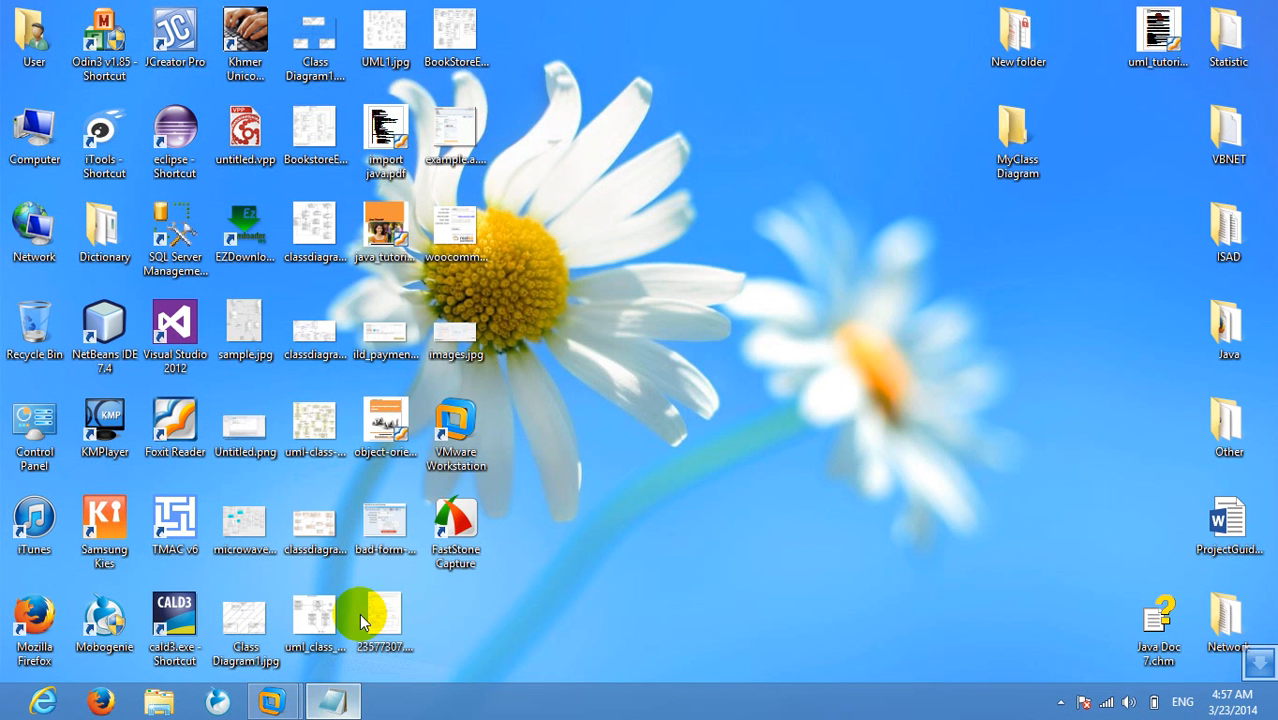
# Step: Switch to the Notepad note and move the line "5-don't allow user to access control panel" above the USB flash line
pyautogui.click(332, 700)
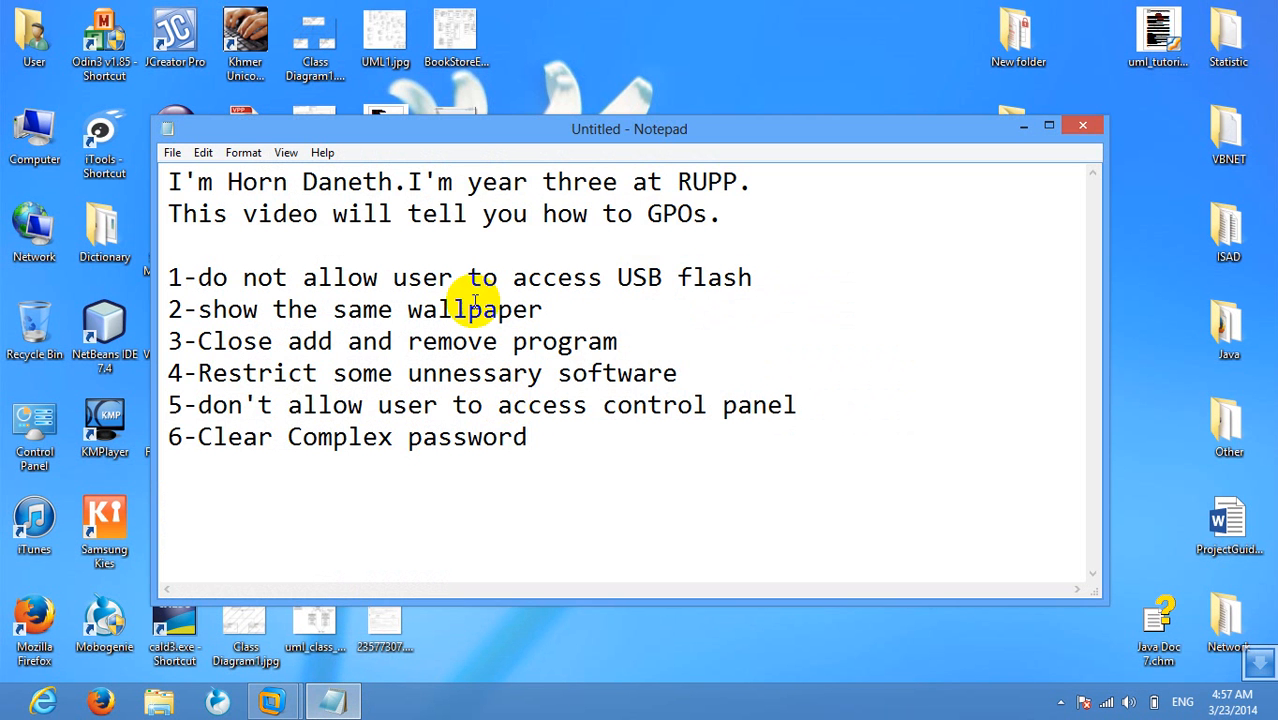
pyautogui.click(527, 303)
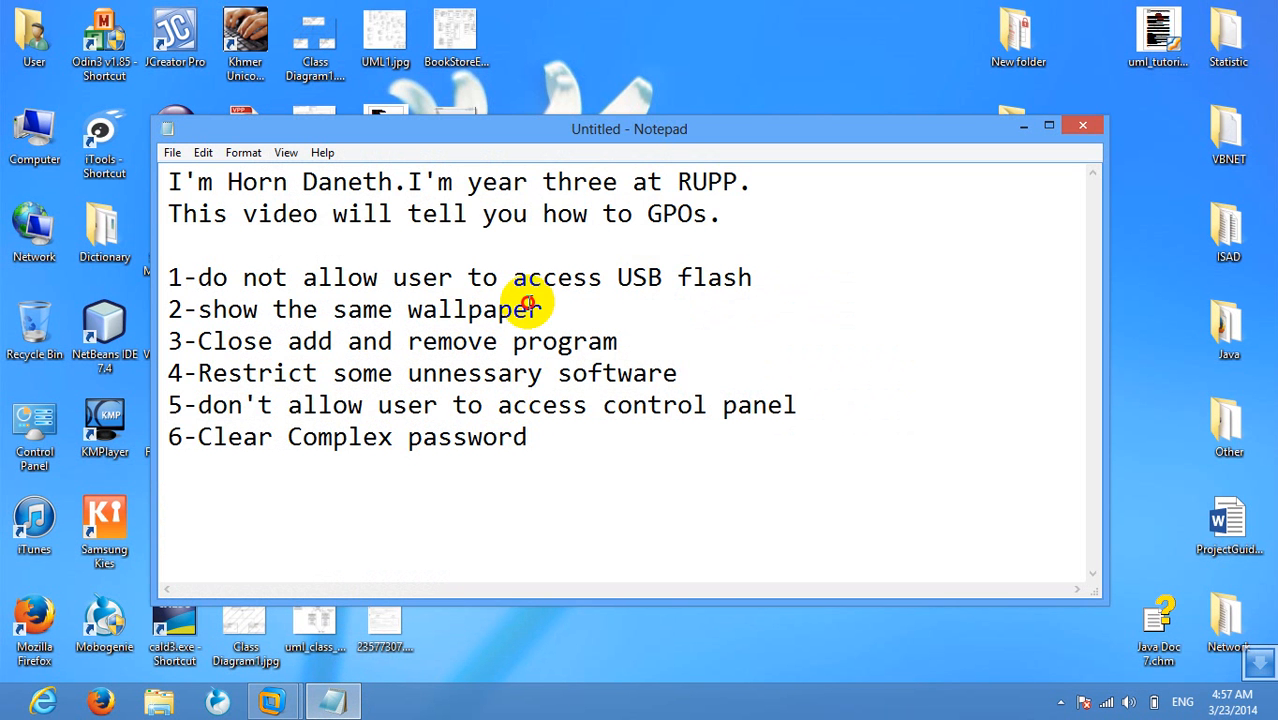
pyautogui.click(708, 278)
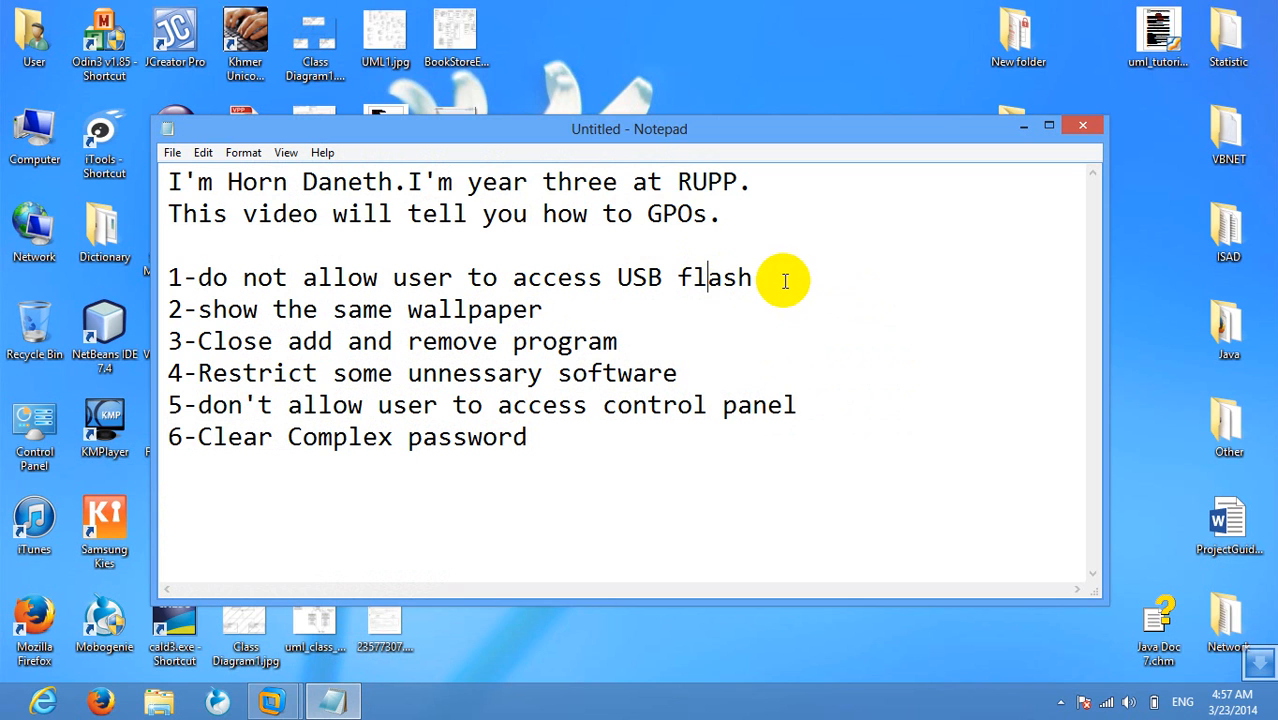
pyautogui.click(780, 279)
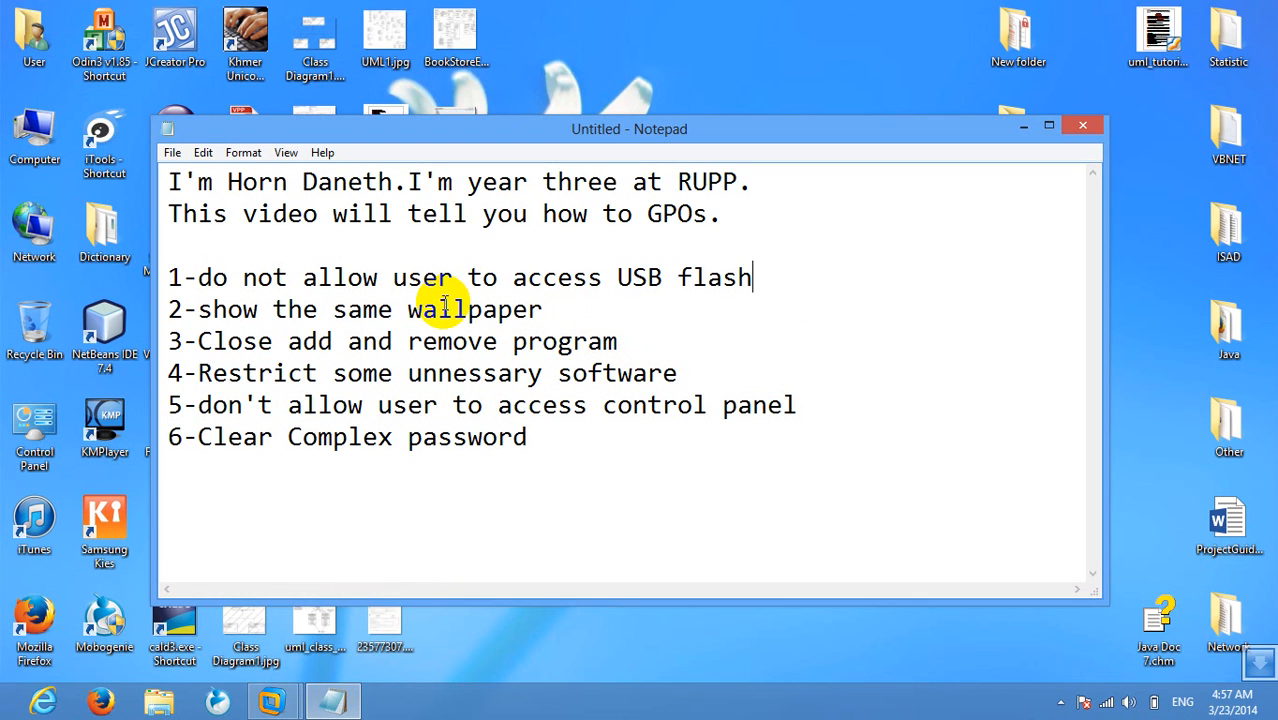
pyautogui.moveTo(797, 407); pyautogui.dragTo(173, 405)
pyautogui.hotkey('ctrl', 'c')
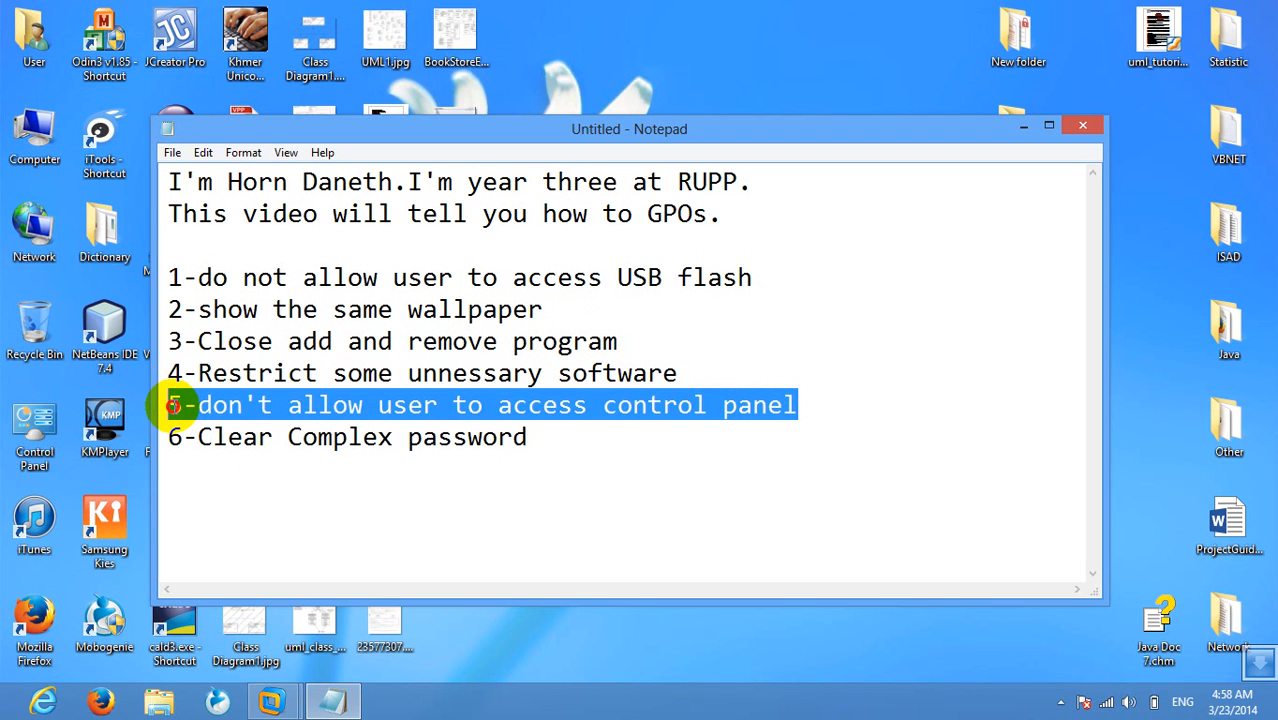
pyautogui.press('Delete')
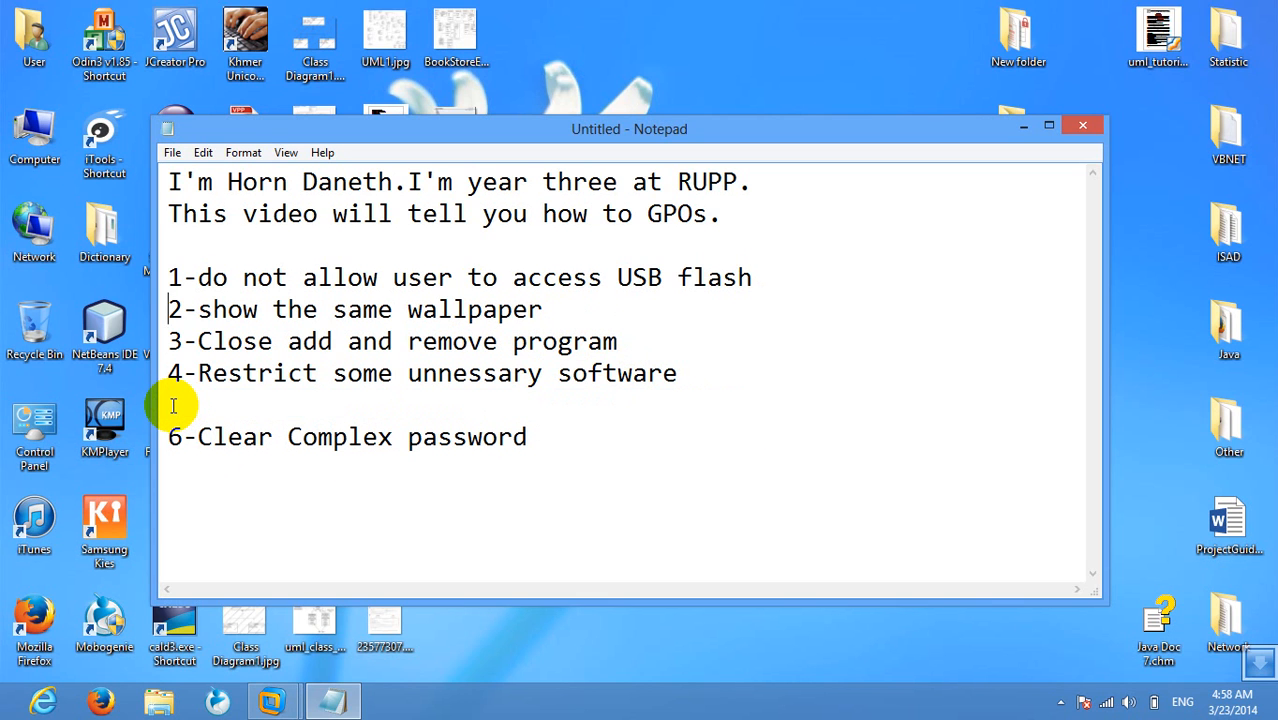
pyautogui.press('Up')
pyautogui.press('Return')
pyautogui.hotkey('ctrl', 'v')
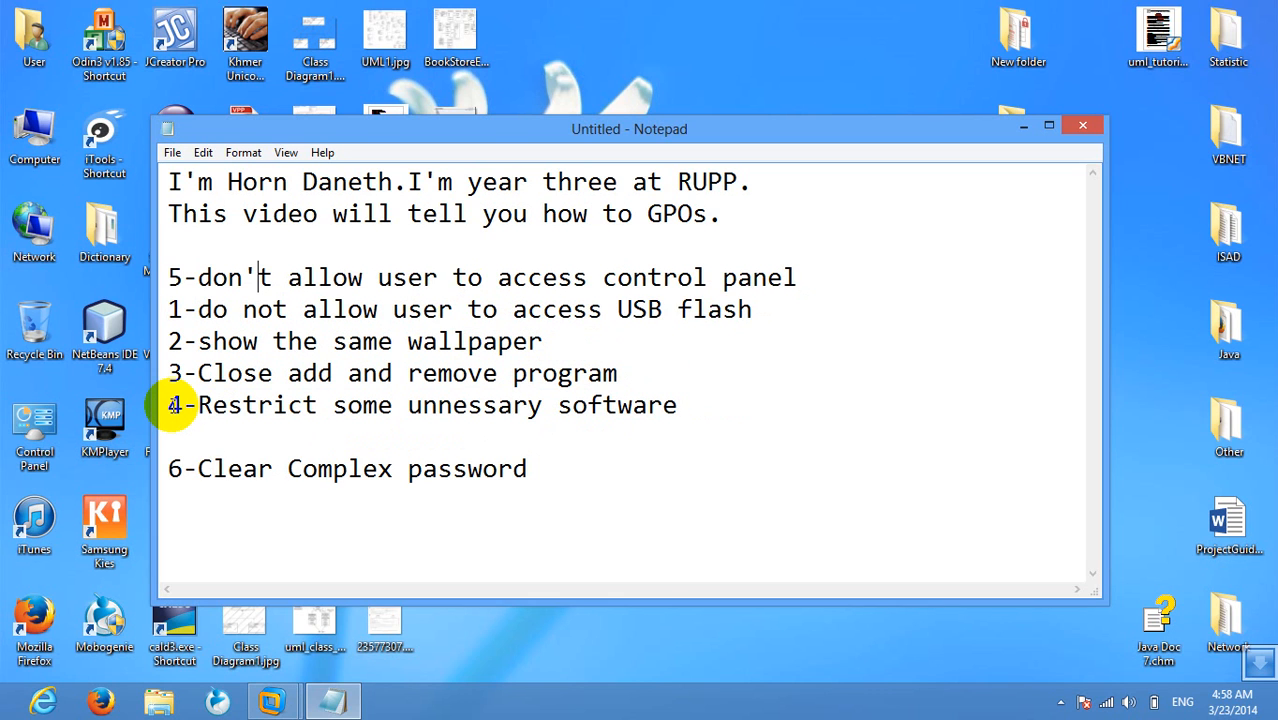
# Step: Renumber the control panel line as 0 and the Clear Complex password line as 5, removing the blank line between items
pyautogui.press('BackSpace')
pyautogui.write('0')
pyautogui.press('BackSpace')
pyautogui.write('5')
pyautogui.press('BackSpace')
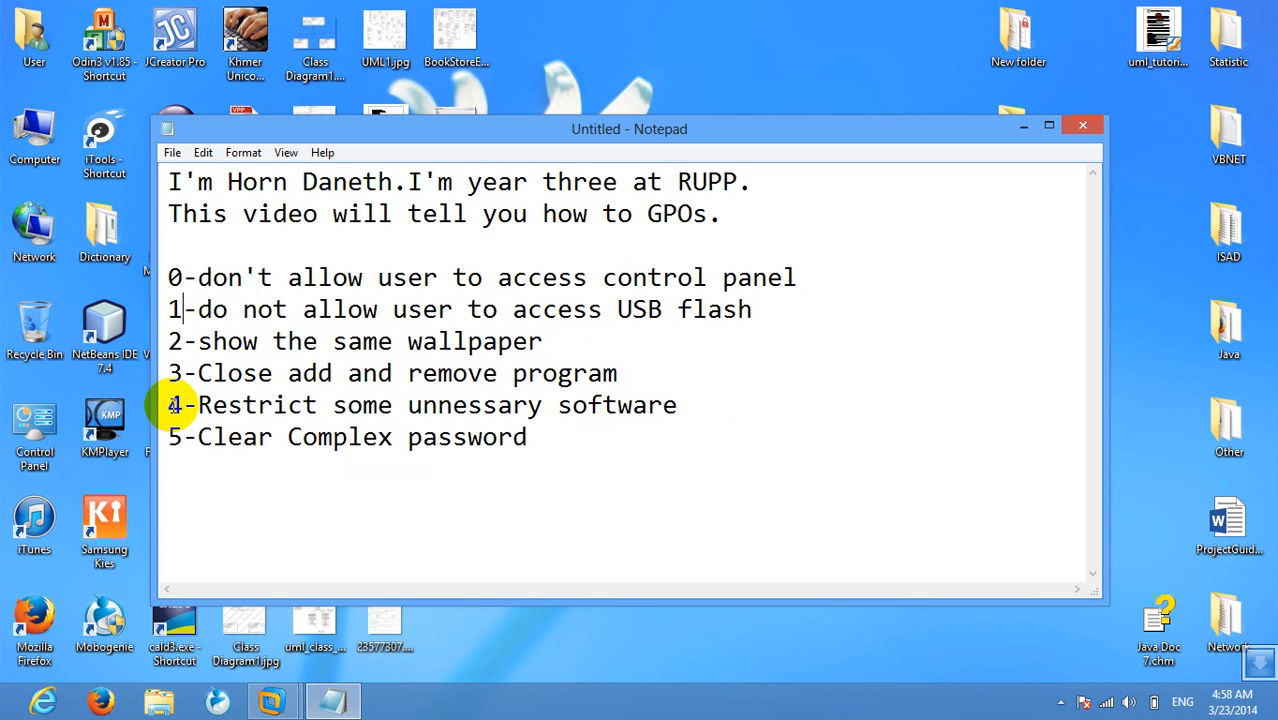
pyautogui.hotkey('shift', 'Right')
pyautogui.hotkey('shift', 'Right')
pyautogui.hotkey('shift', 'Right')
pyautogui.hotkey('shift', 'Right')
pyautogui.hotkey('shift', 'Right')
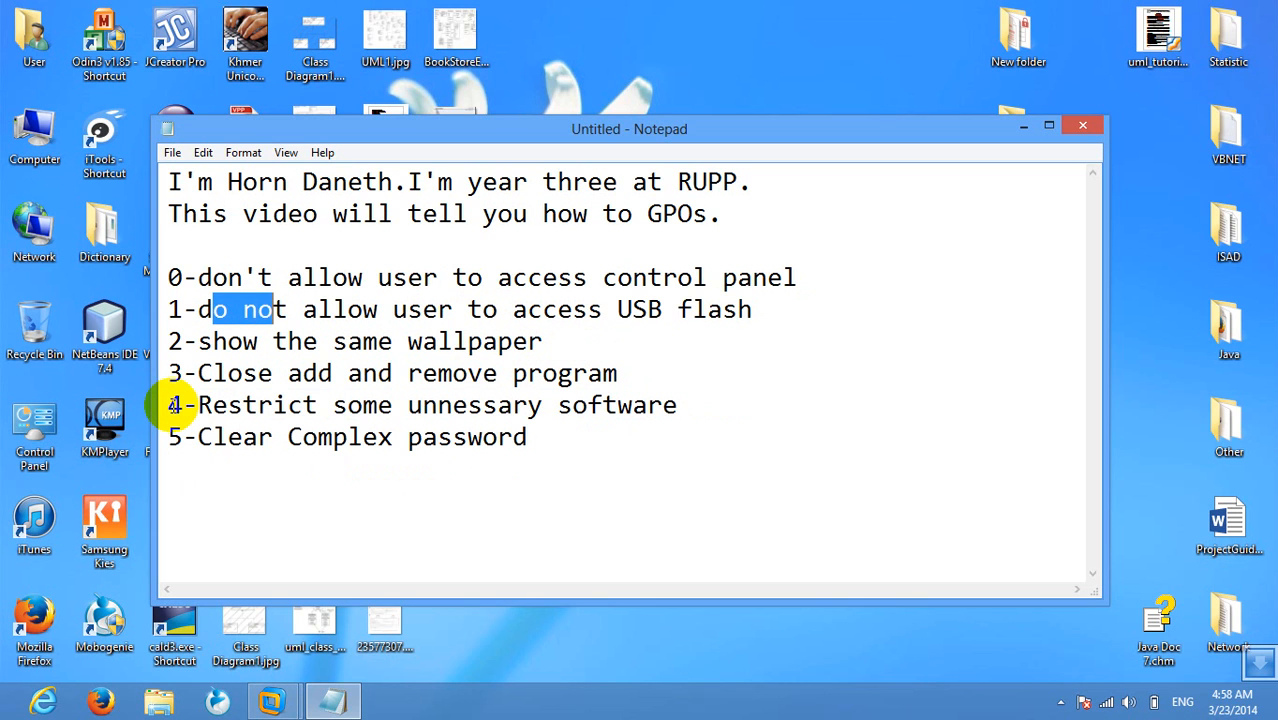
# Step: Minimize the note, then in the Windows Server 2008 (2) virtual machine close the Group Policy Management Editor
pyautogui.click(1022, 128)
pyautogui.moveTo(271, 700)
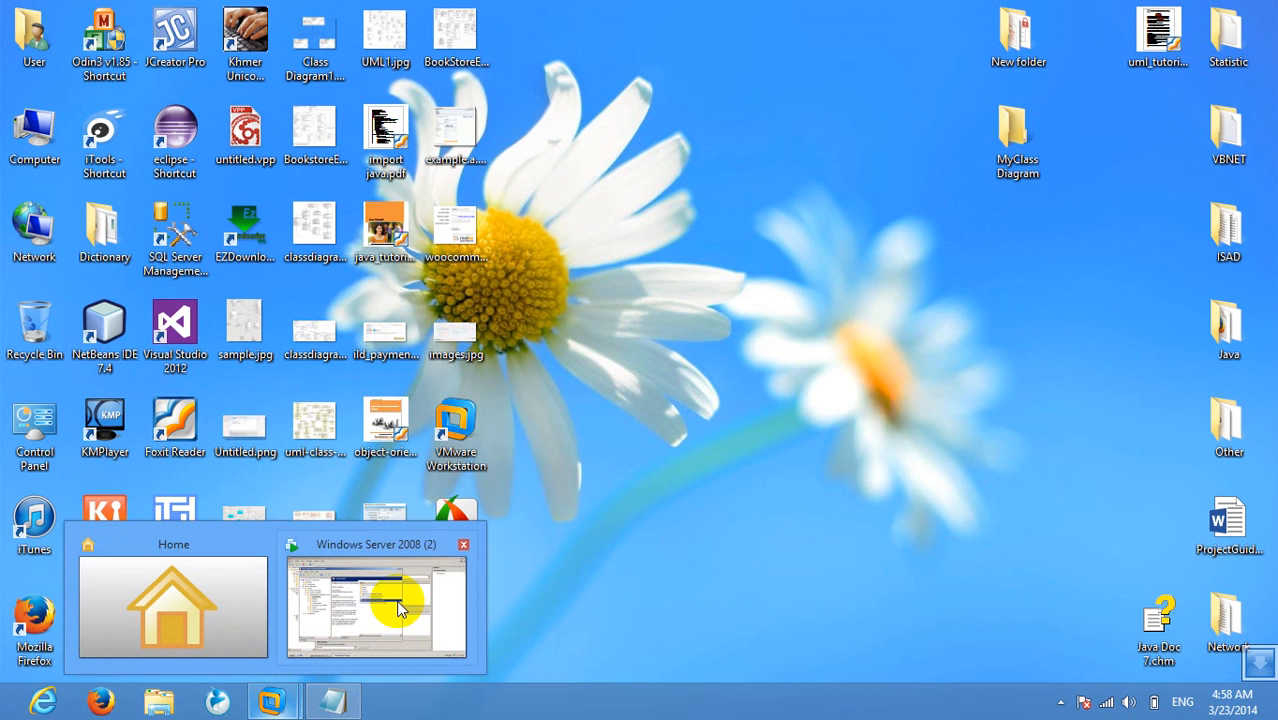
pyautogui.click(396, 608)
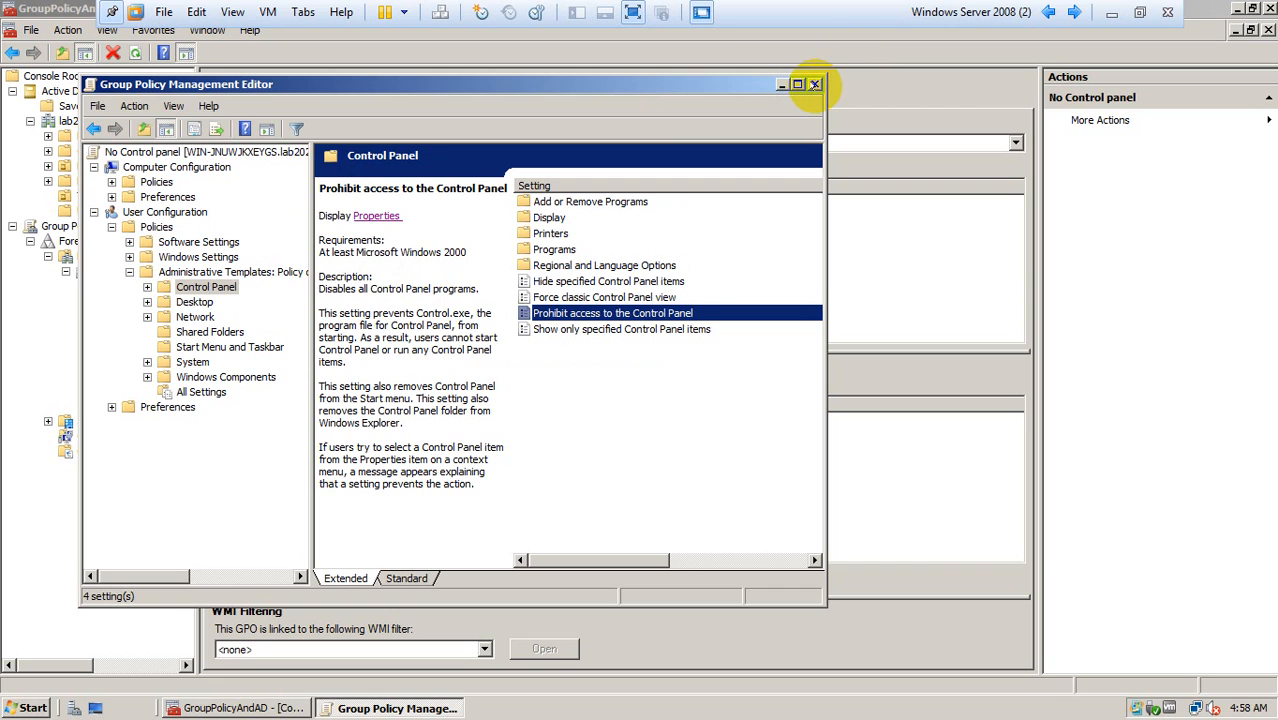
pyautogui.click(814, 84)
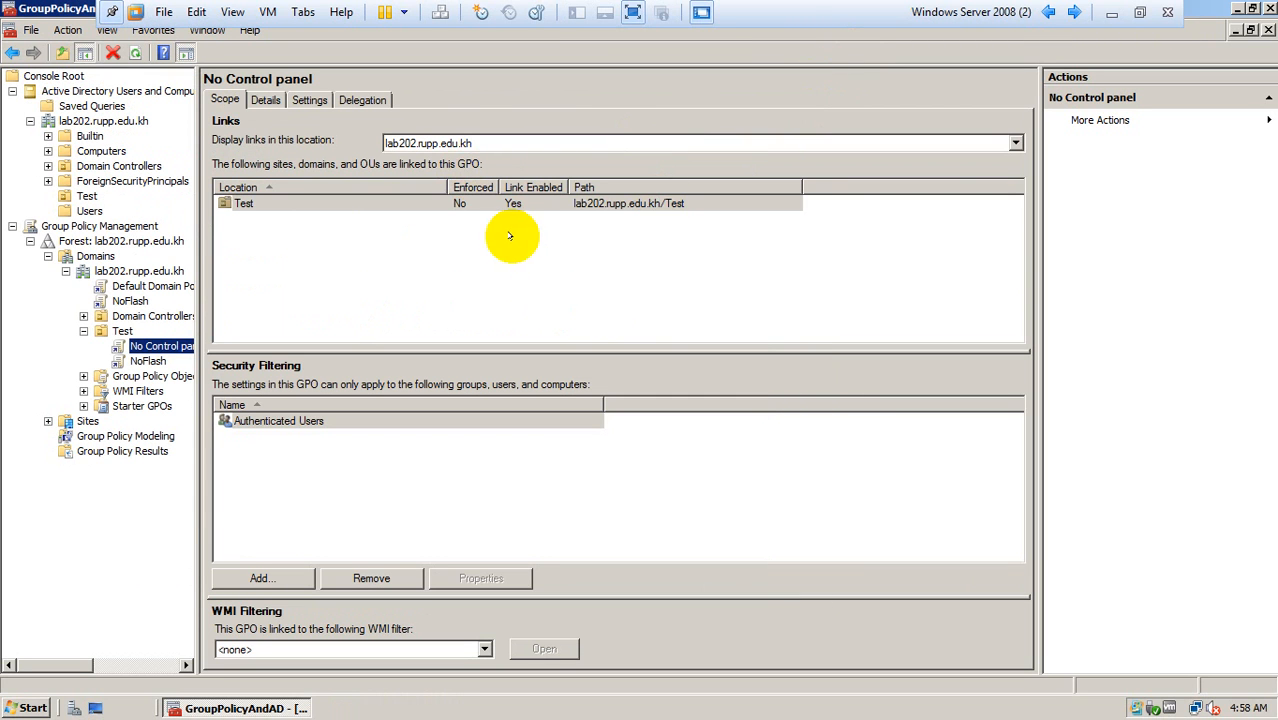
# Step: Create a GPO named "No Removable drive" linked to the Test organizational unit
pyautogui.click(118, 331)
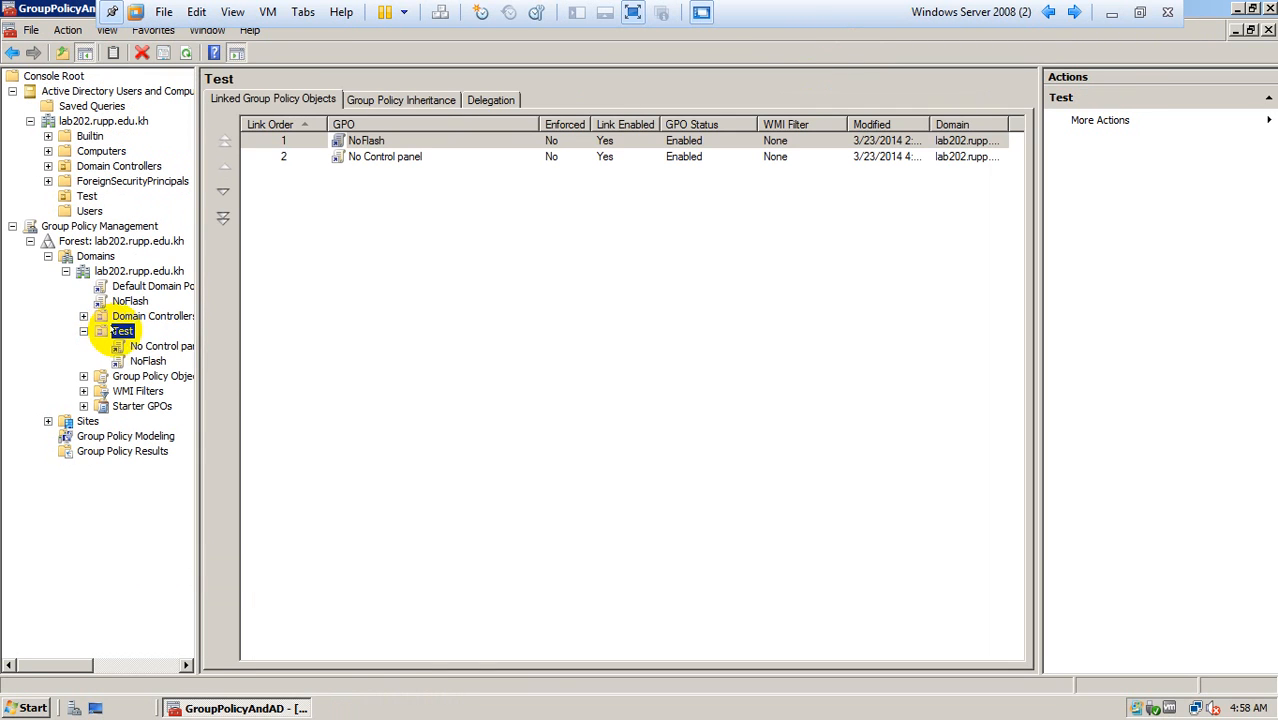
pyautogui.rightClick(118, 331)
pyautogui.click(222, 336)
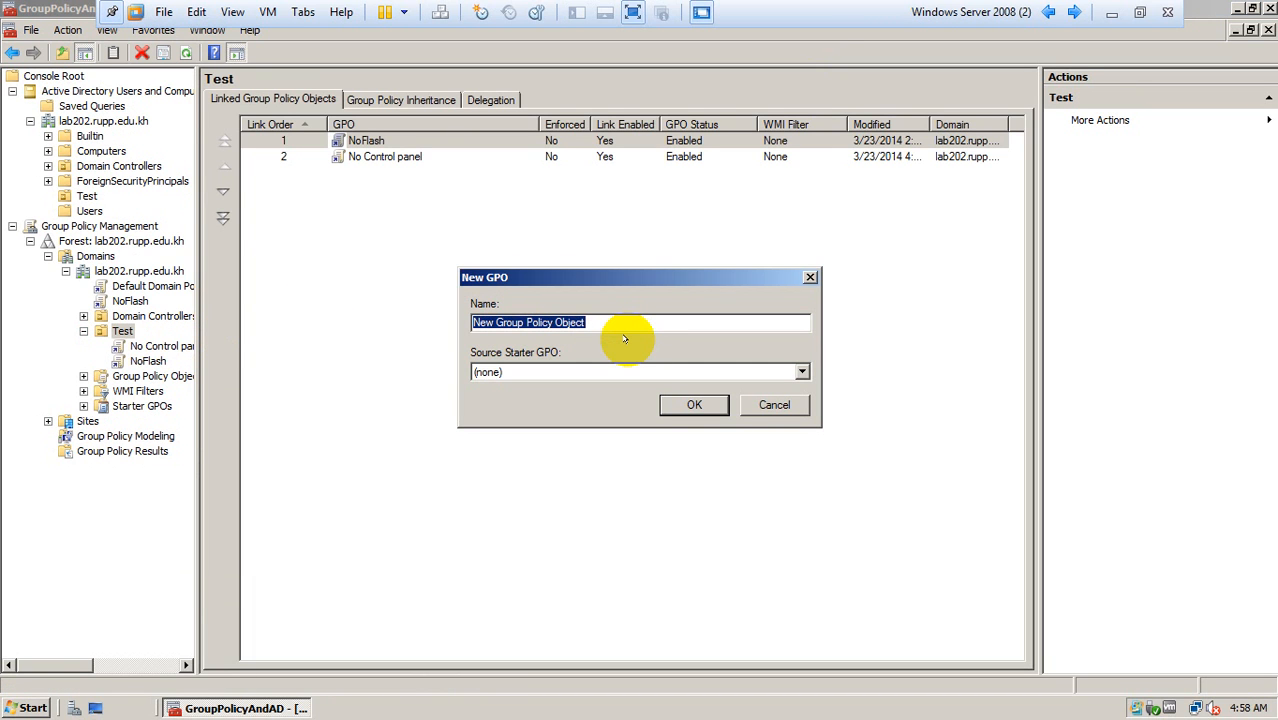
pyautogui.press('BackSpace')
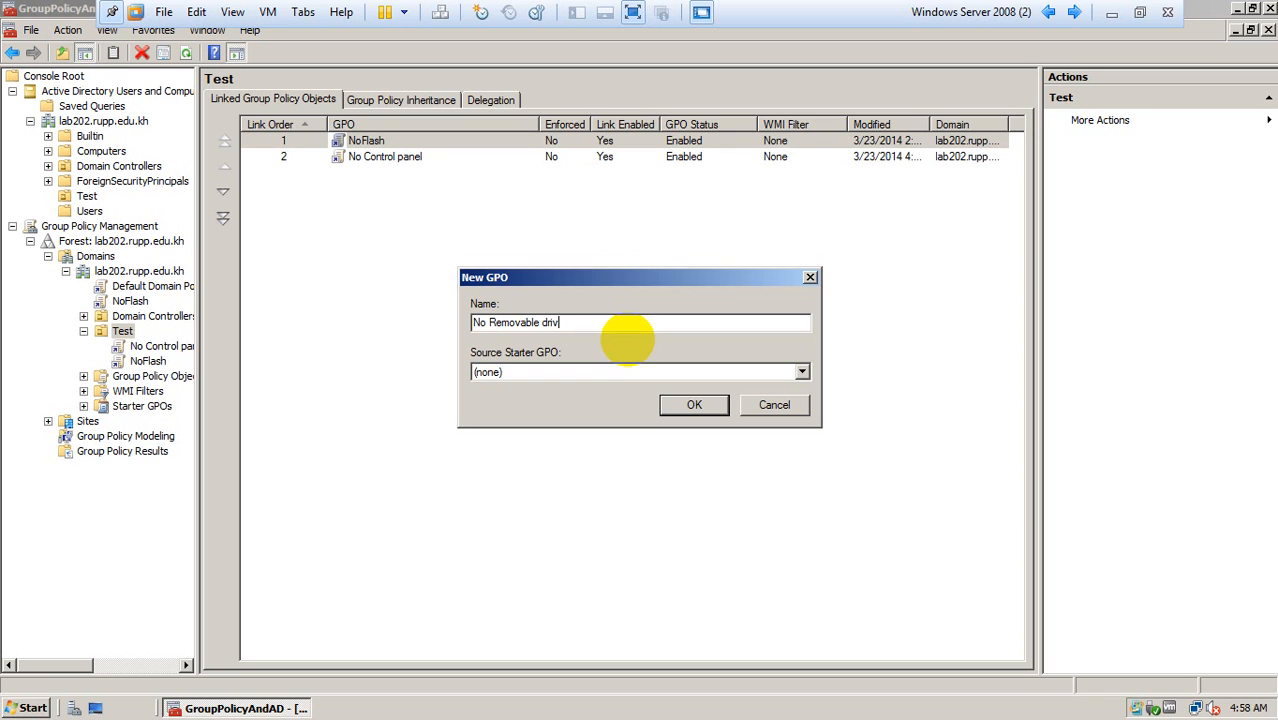
pyautogui.press('Return')
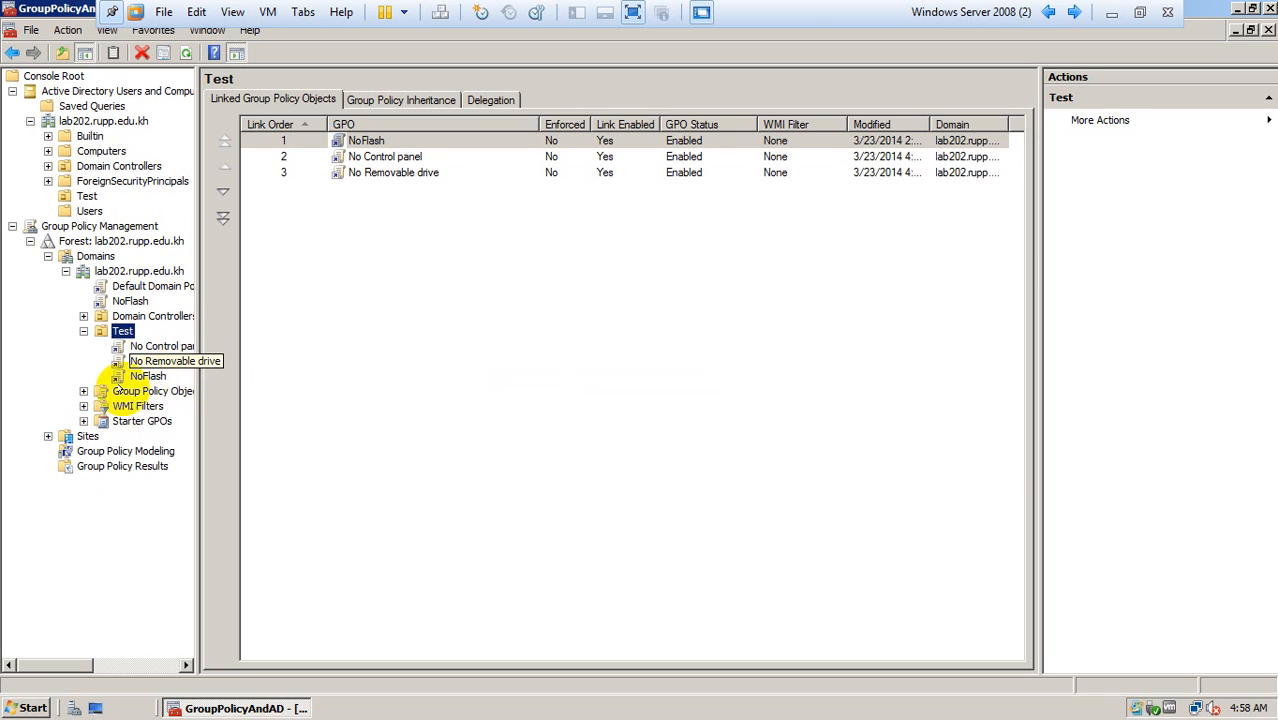
# Step: Open the No Removable drive GPO under the Test organizational unit for editing
pyautogui.click(137, 362)
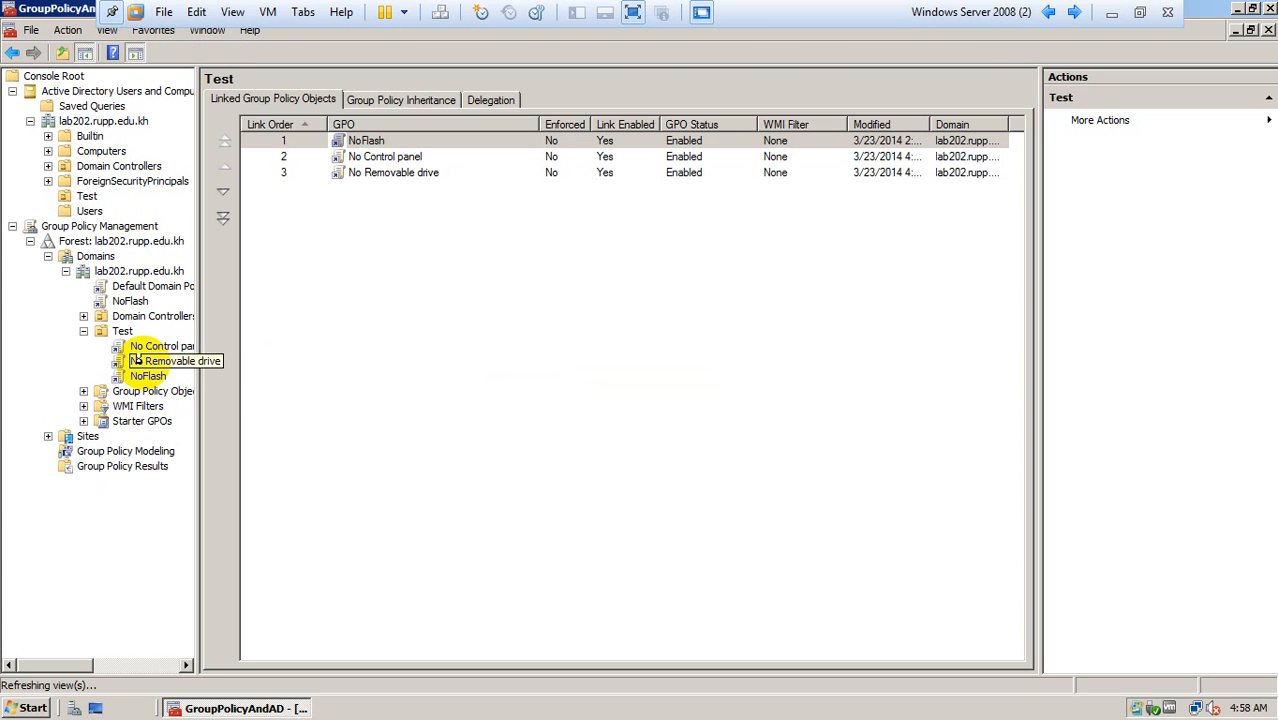
pyautogui.rightClick(137, 362)
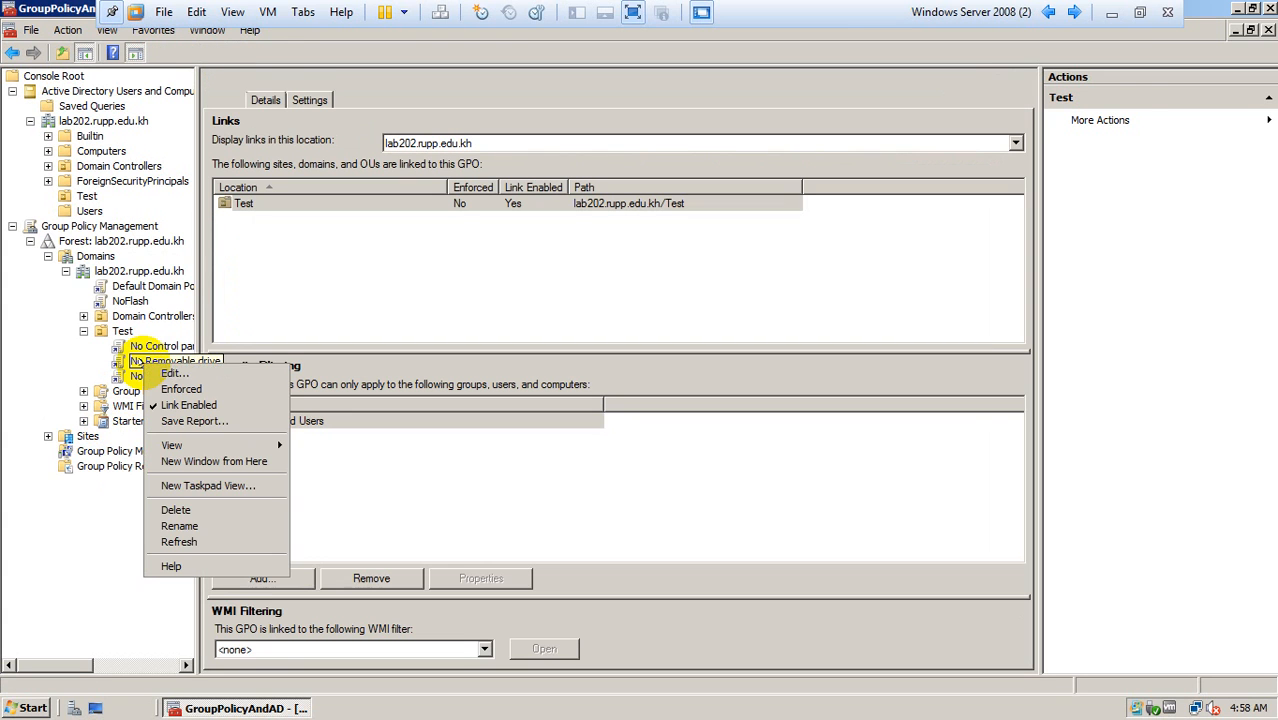
pyautogui.click(205, 368)
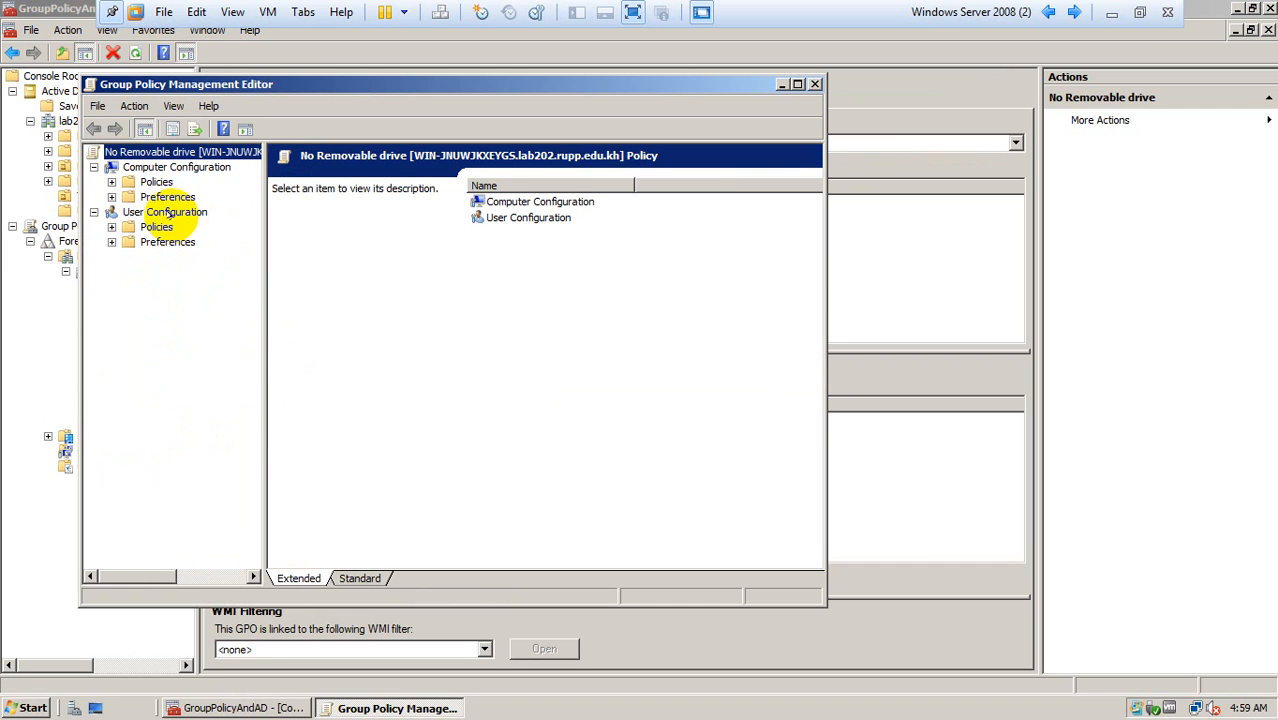
# Step: In User Configuration, browse the Administrative Templates policies to System > Removable Storage Access, widening the tree to read the folder names
pyautogui.click(111, 227)
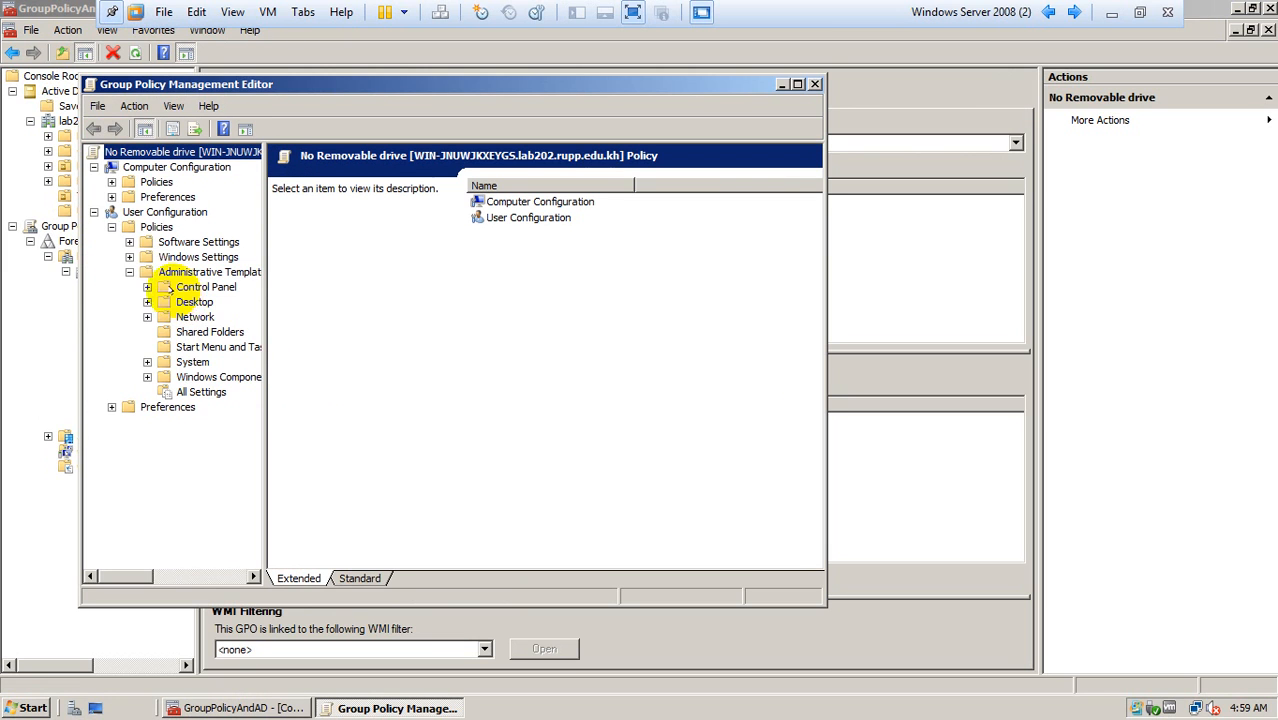
pyautogui.click(168, 361)
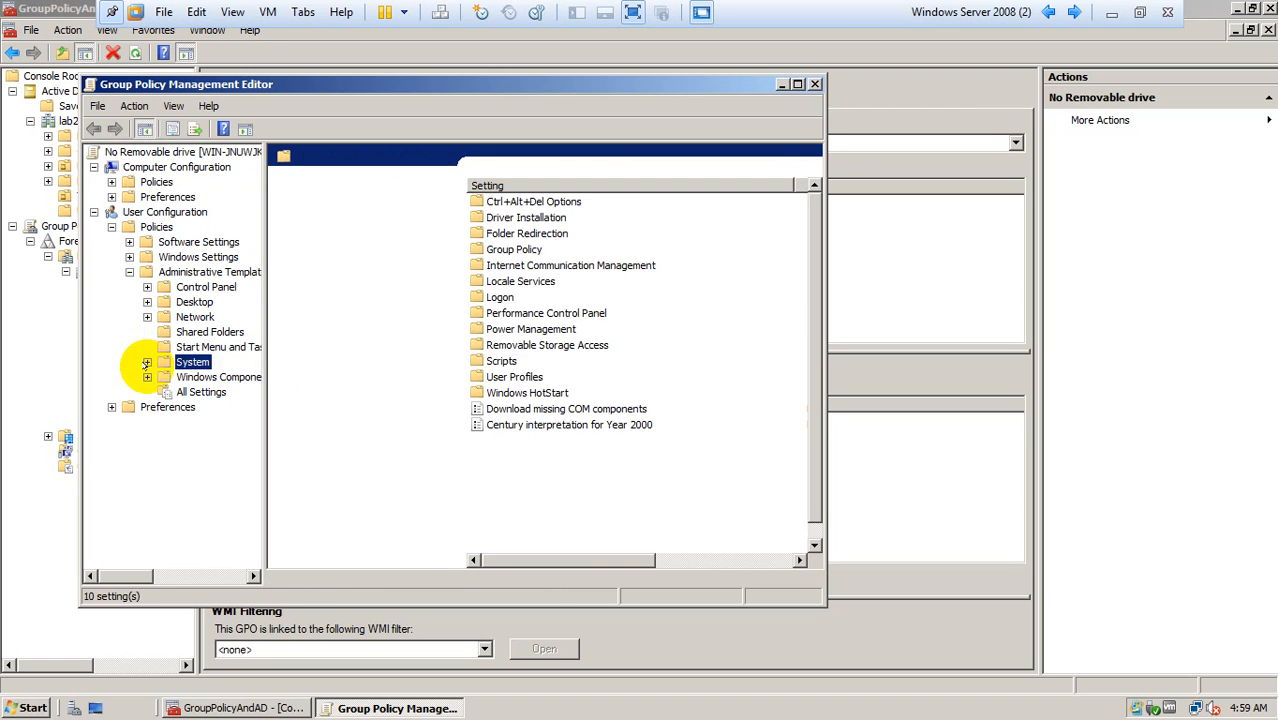
pyautogui.click(147, 361)
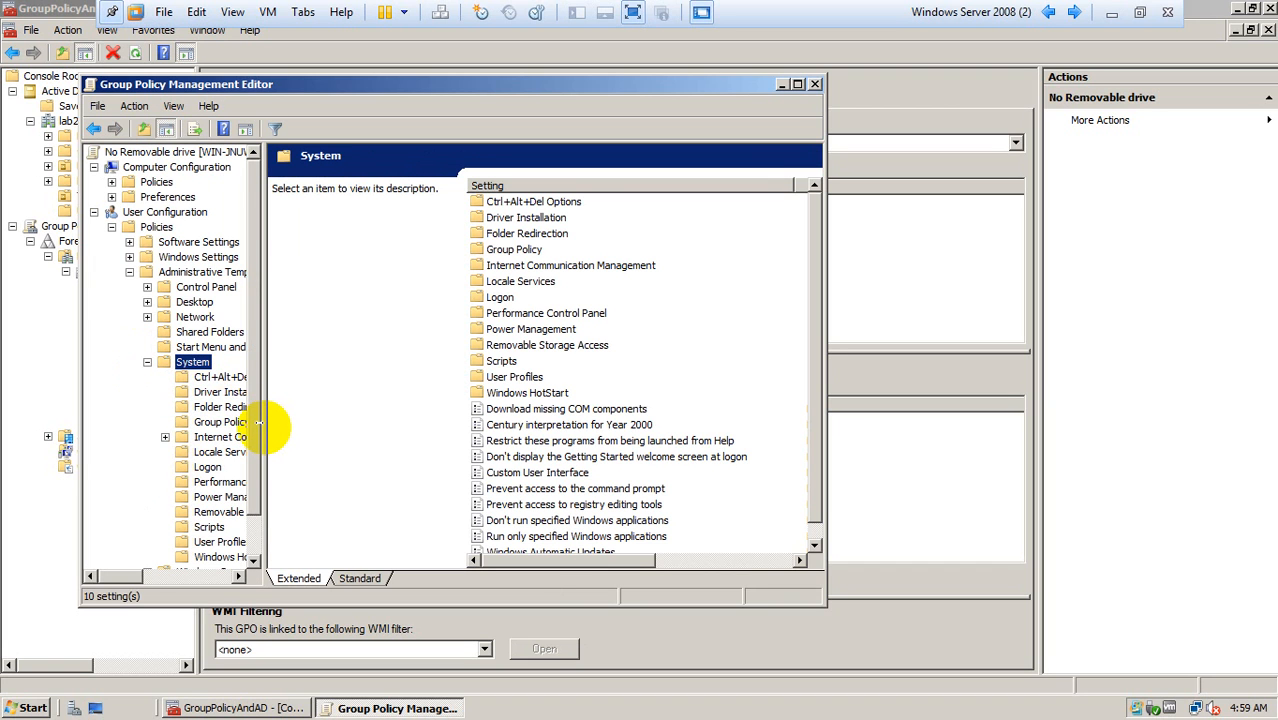
pyautogui.moveTo(262, 427); pyautogui.dragTo(340, 428)
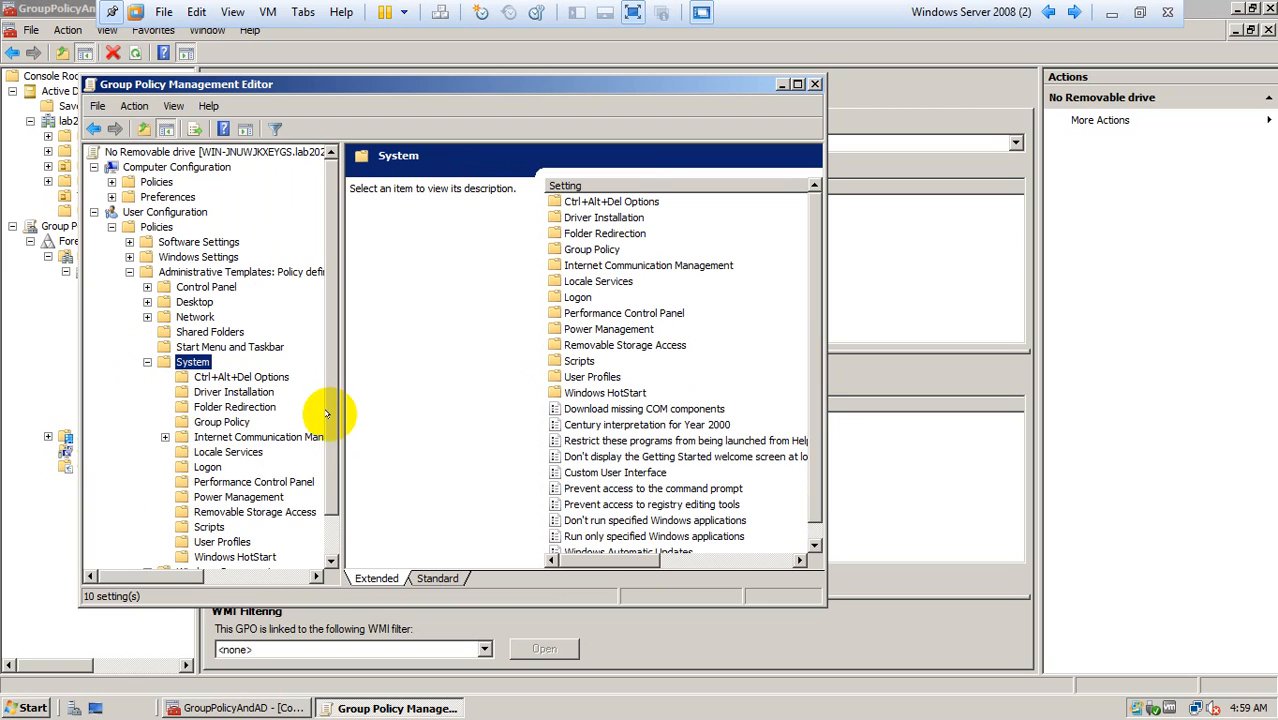
pyautogui.scroll(-1, 330, 450)
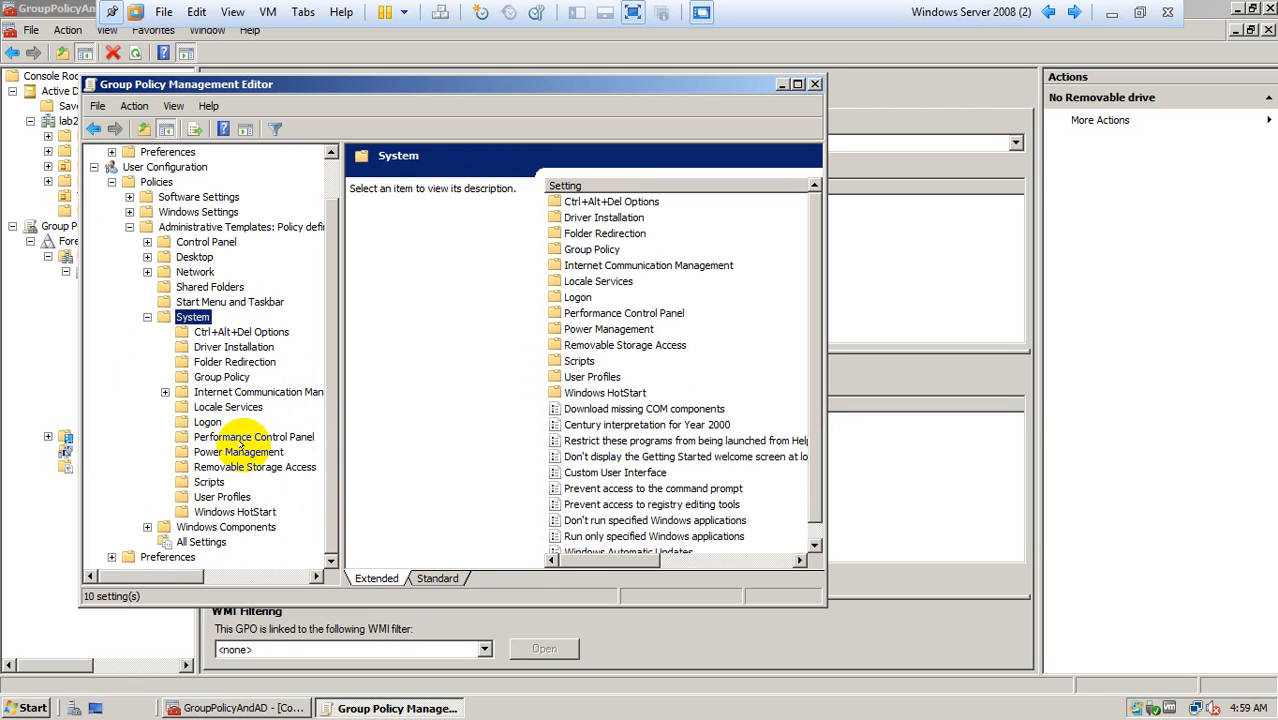
pyautogui.click(276, 467)
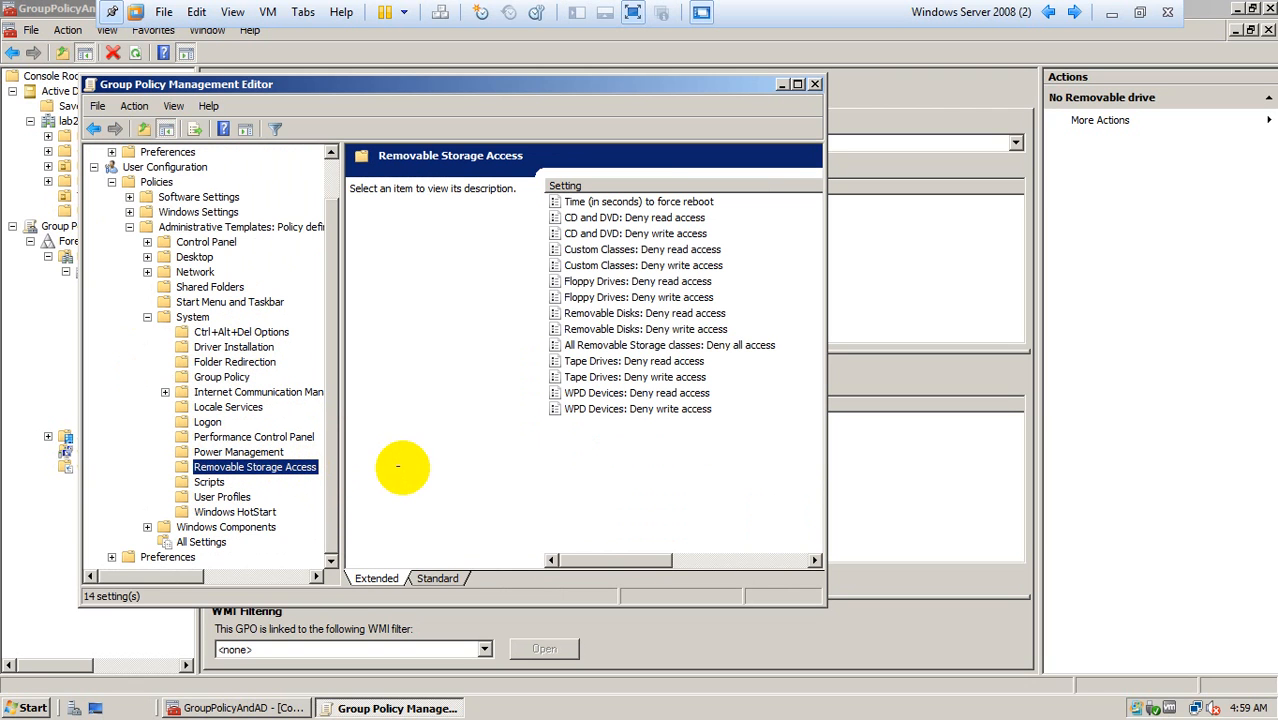
# Step: Set "All Removable Storage classes: Deny all access" to Enabled, apply it and close the Group Policy Management Editor
pyautogui.click(604, 342)
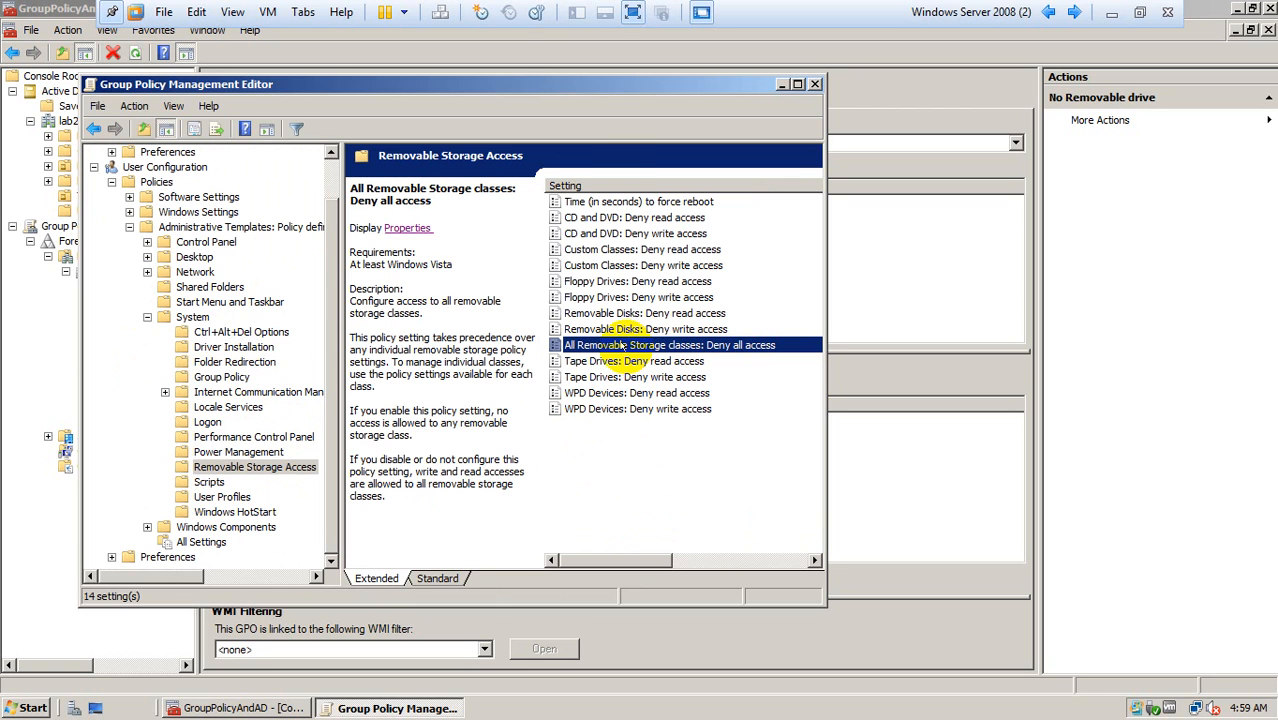
pyautogui.doubleClick(625, 345)
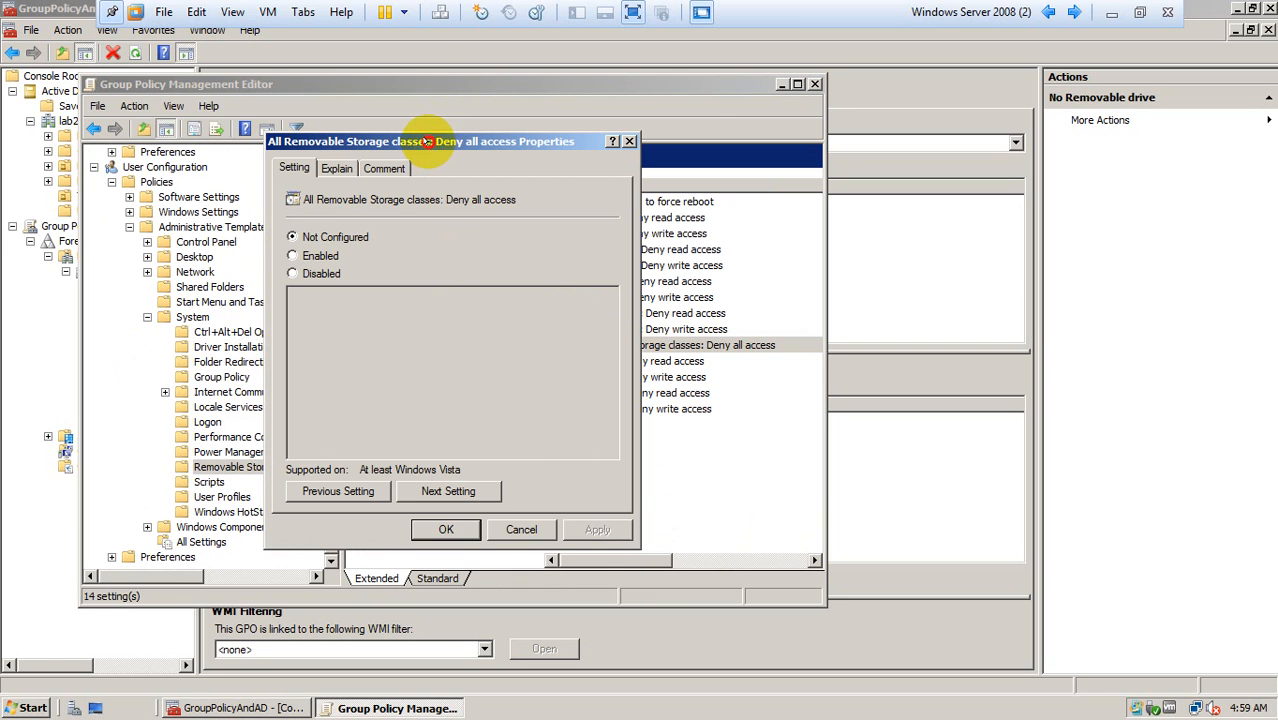
pyautogui.moveTo(427, 142); pyautogui.dragTo(343, 121)
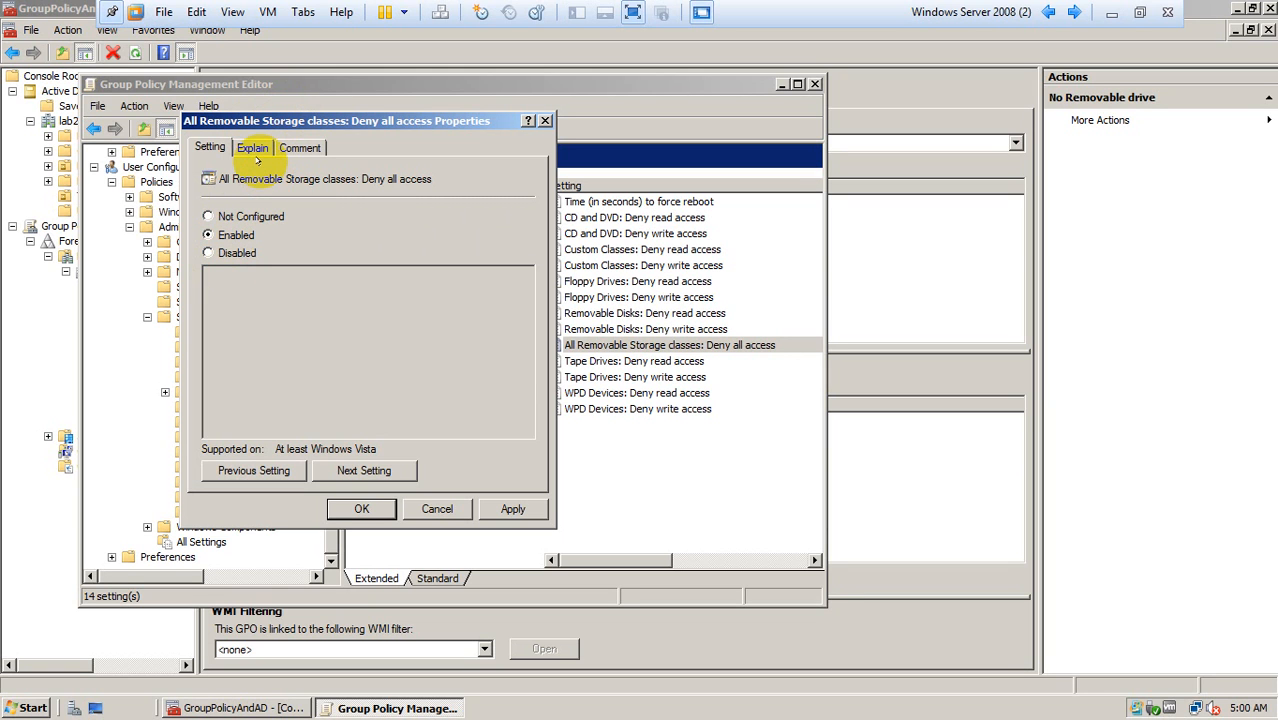
pyautogui.click(512, 509)
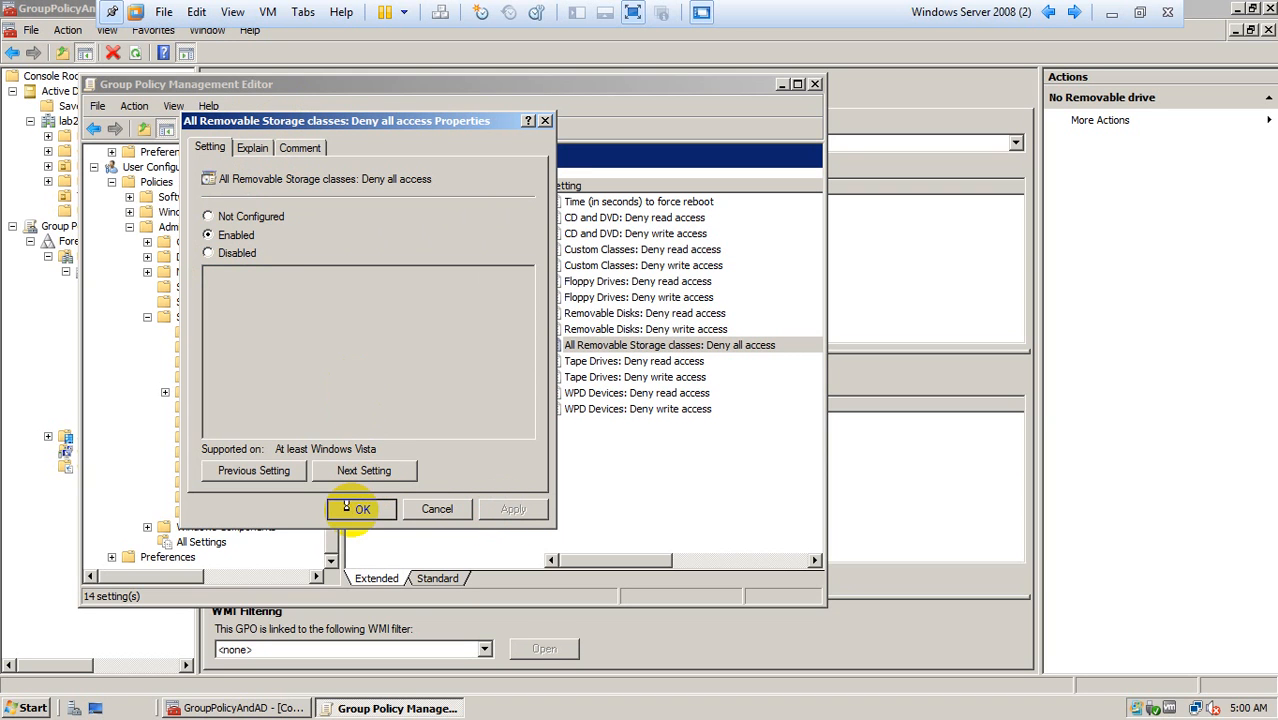
pyautogui.click(346, 506)
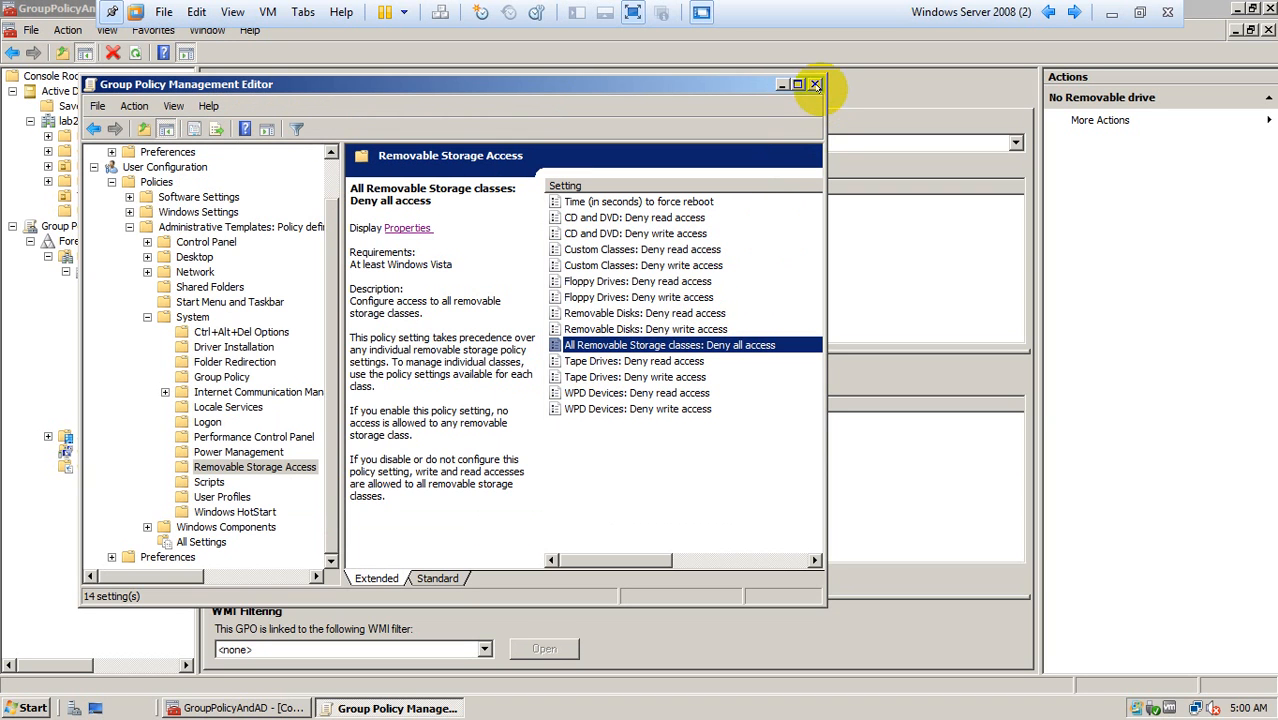
pyautogui.click(816, 83)
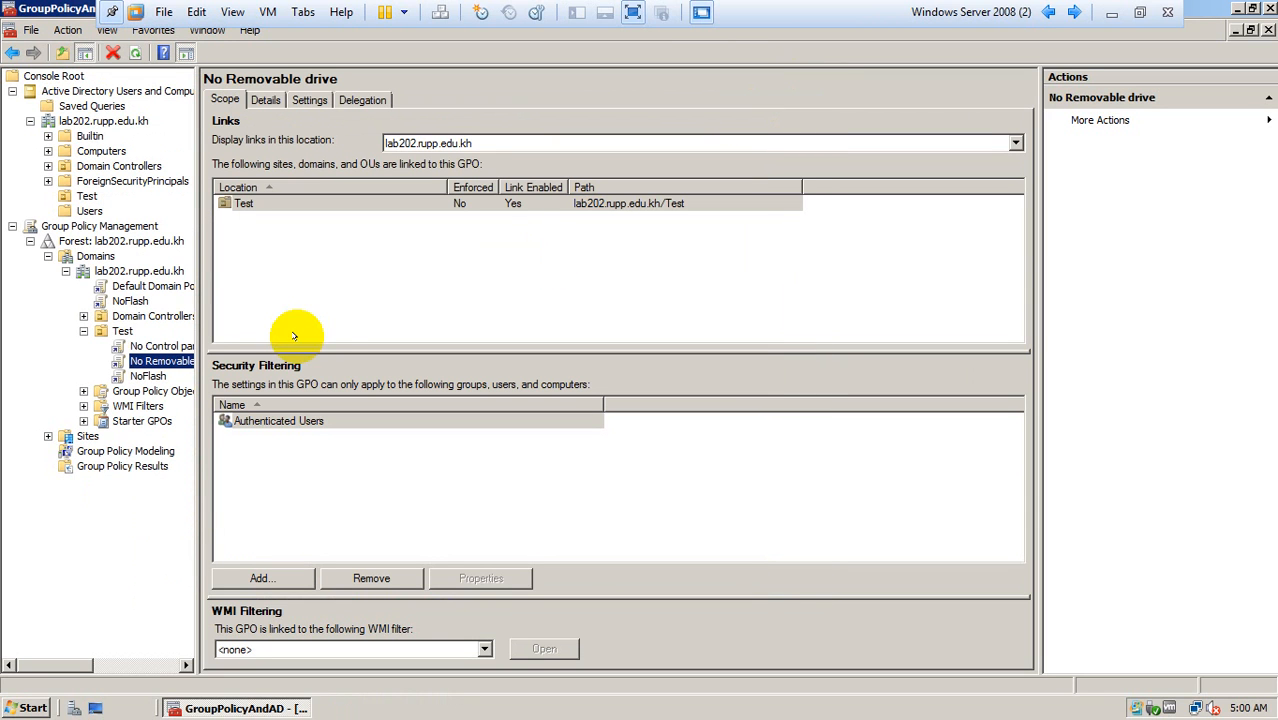
# Step: Switch to the Notepad note on the host, highlight the item "show the same wallpaper", and minimize the note
pyautogui.click(1111, 12)
pyautogui.click(331, 702)
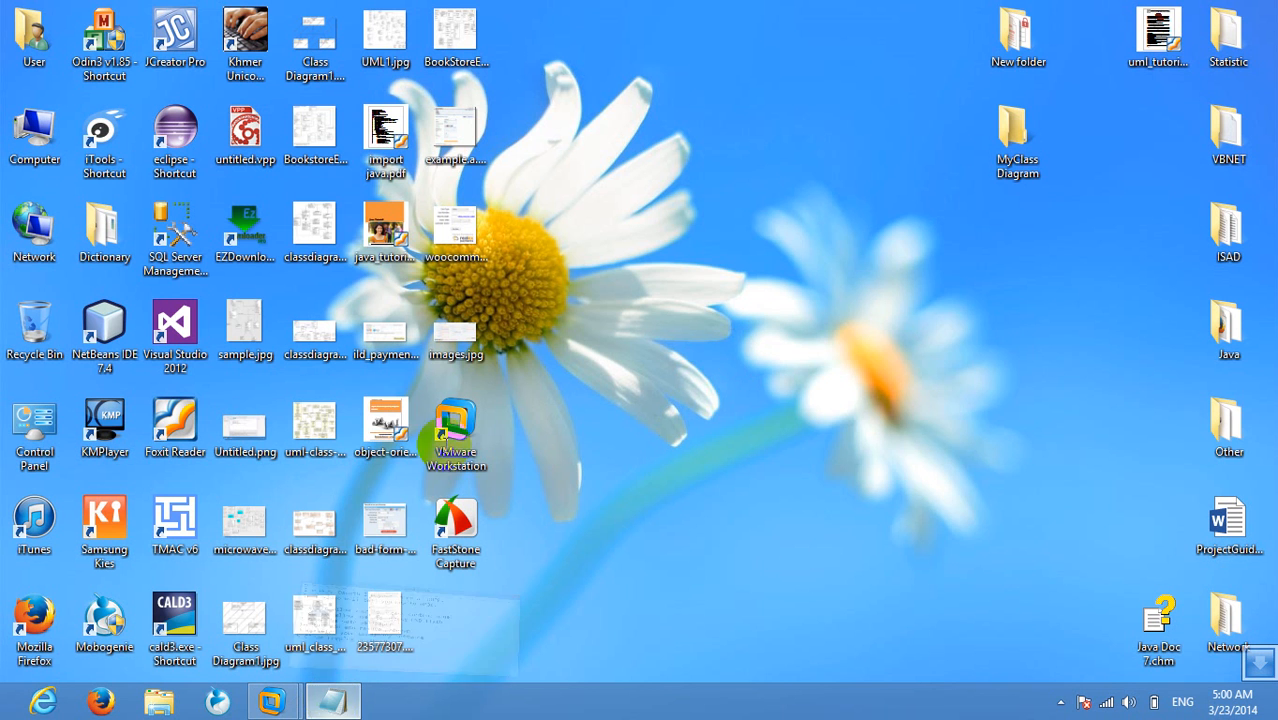
pyautogui.click(528, 337)
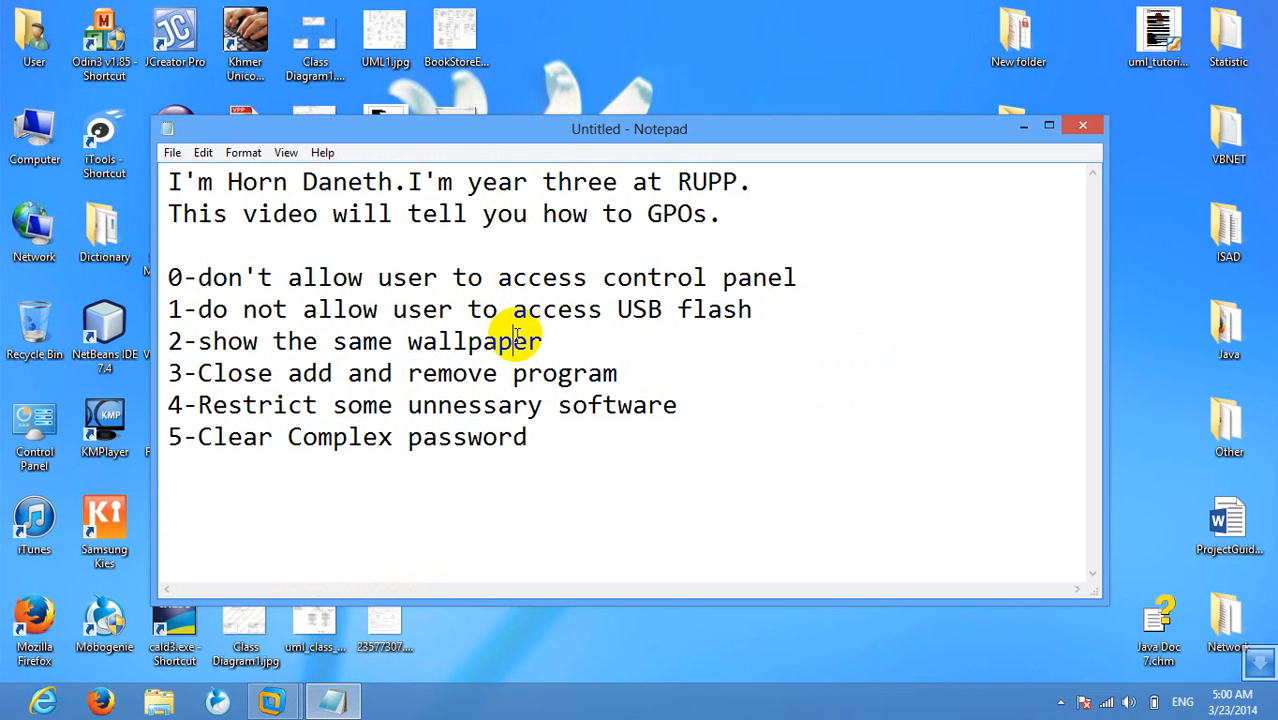
pyautogui.moveTo(542, 341); pyautogui.dragTo(180, 341)
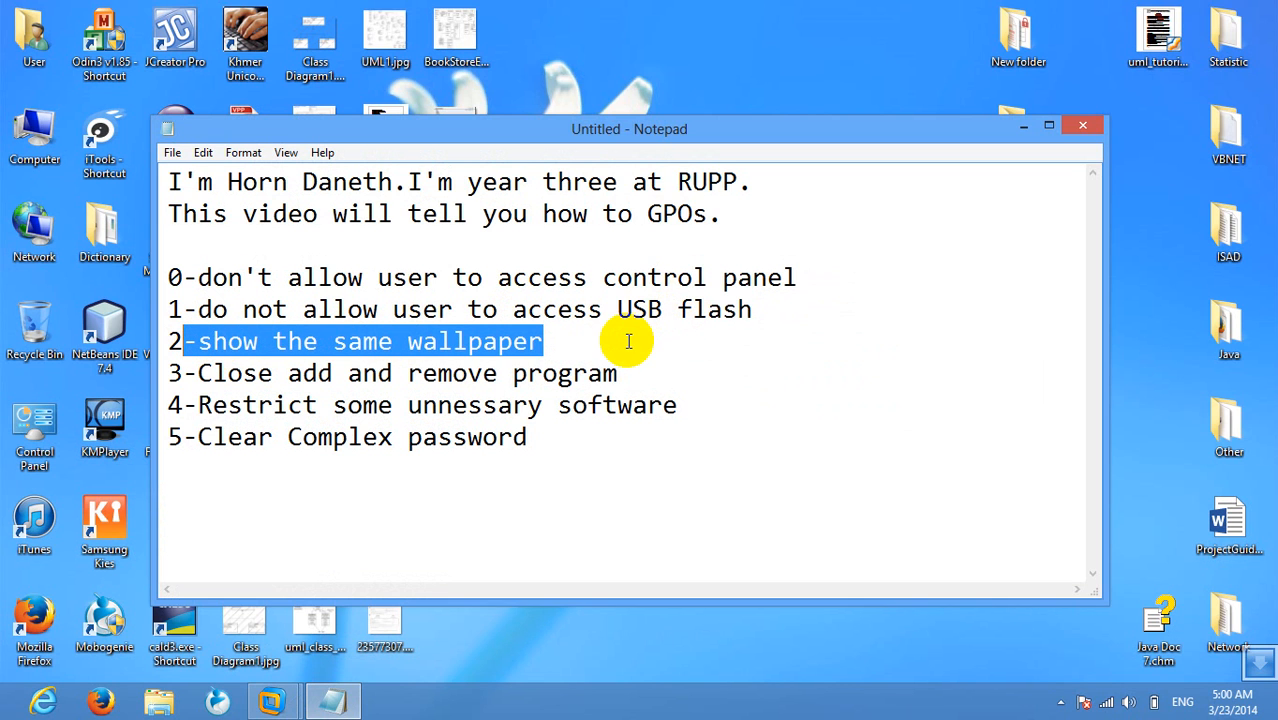
pyautogui.click(556, 345)
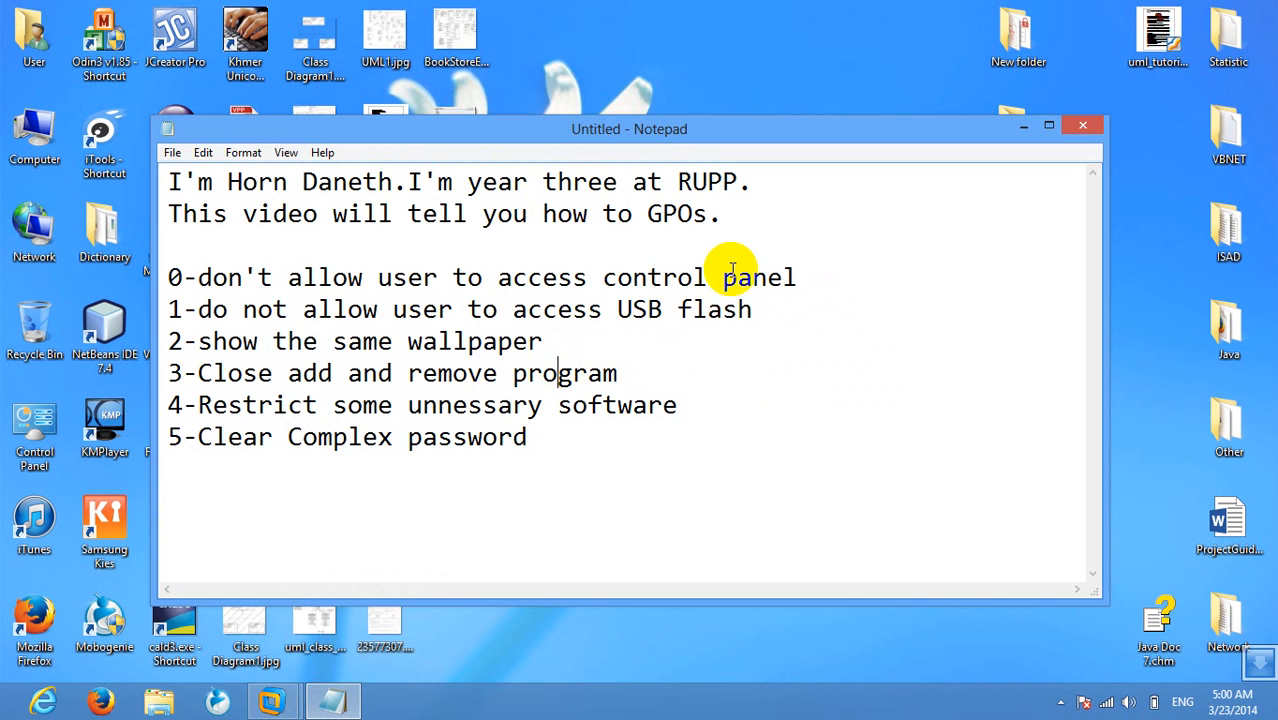
pyautogui.click(1016, 135)
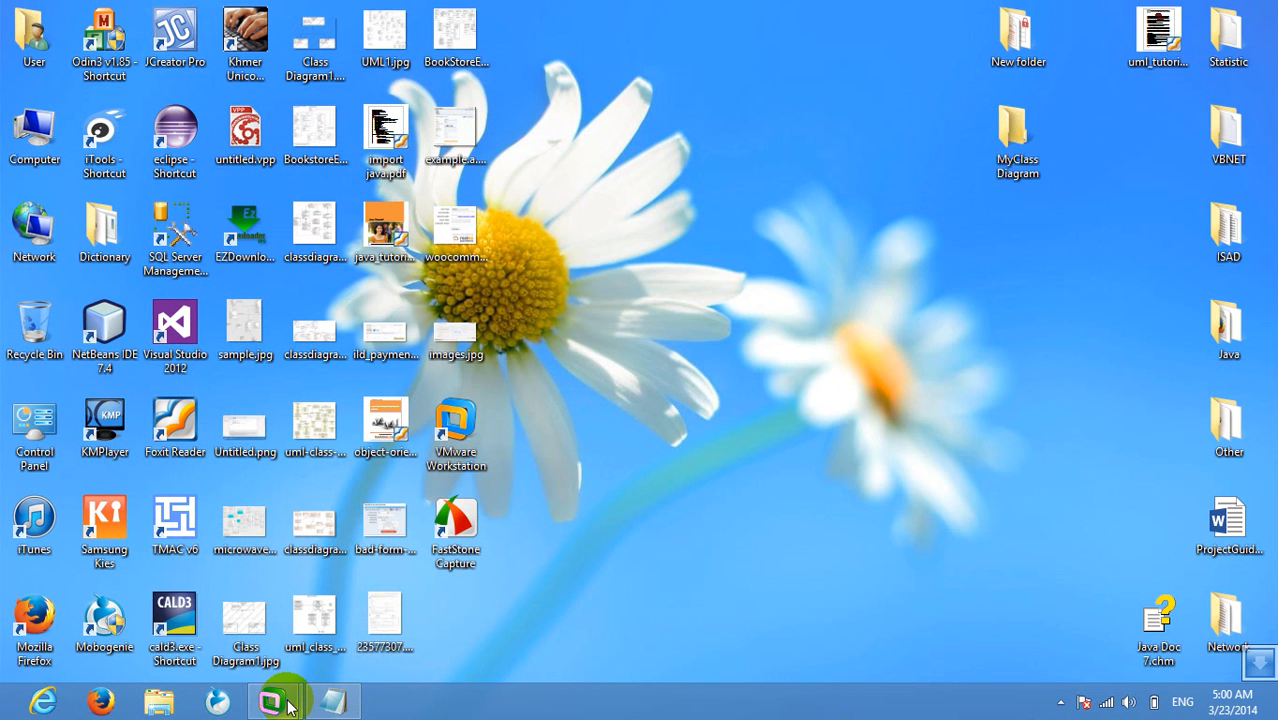
# Step: Return to the Windows Server 2008 (2) virtual machine, minimize the Console Root window without closing it, and show the server desktop
pyautogui.moveTo(288, 705)
pyautogui.click(352, 605)
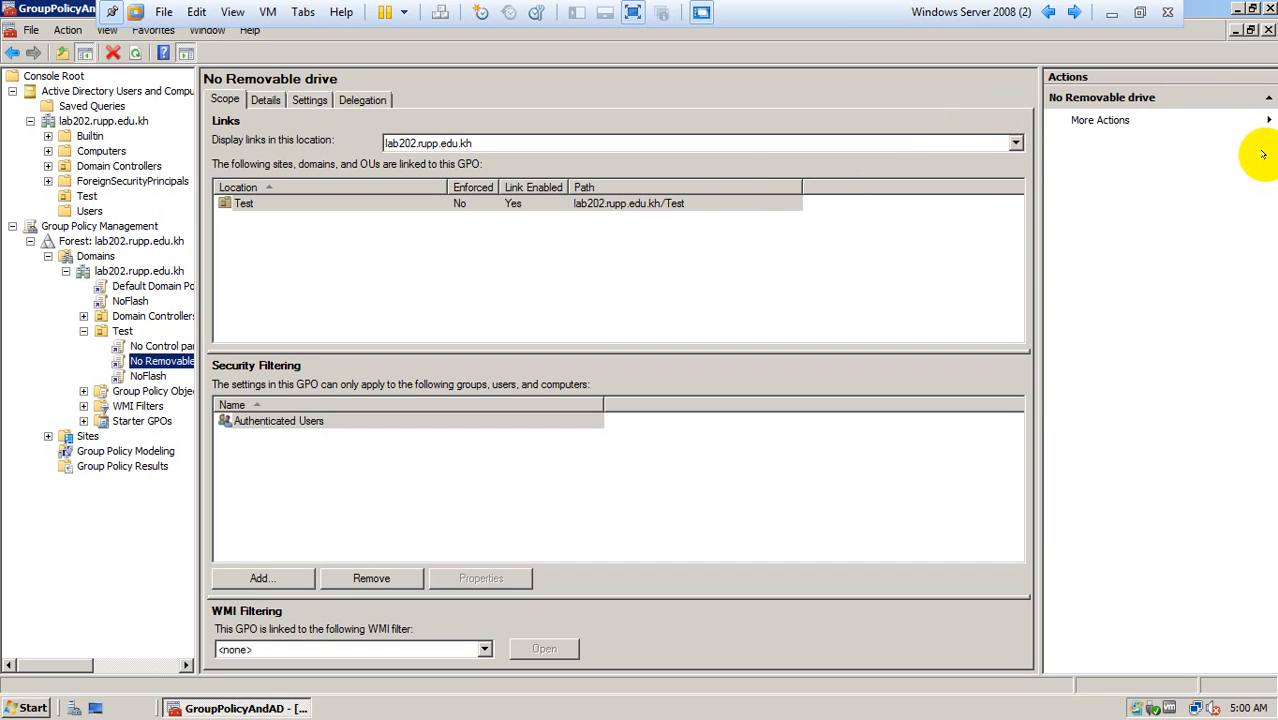
pyautogui.click(1267, 29)
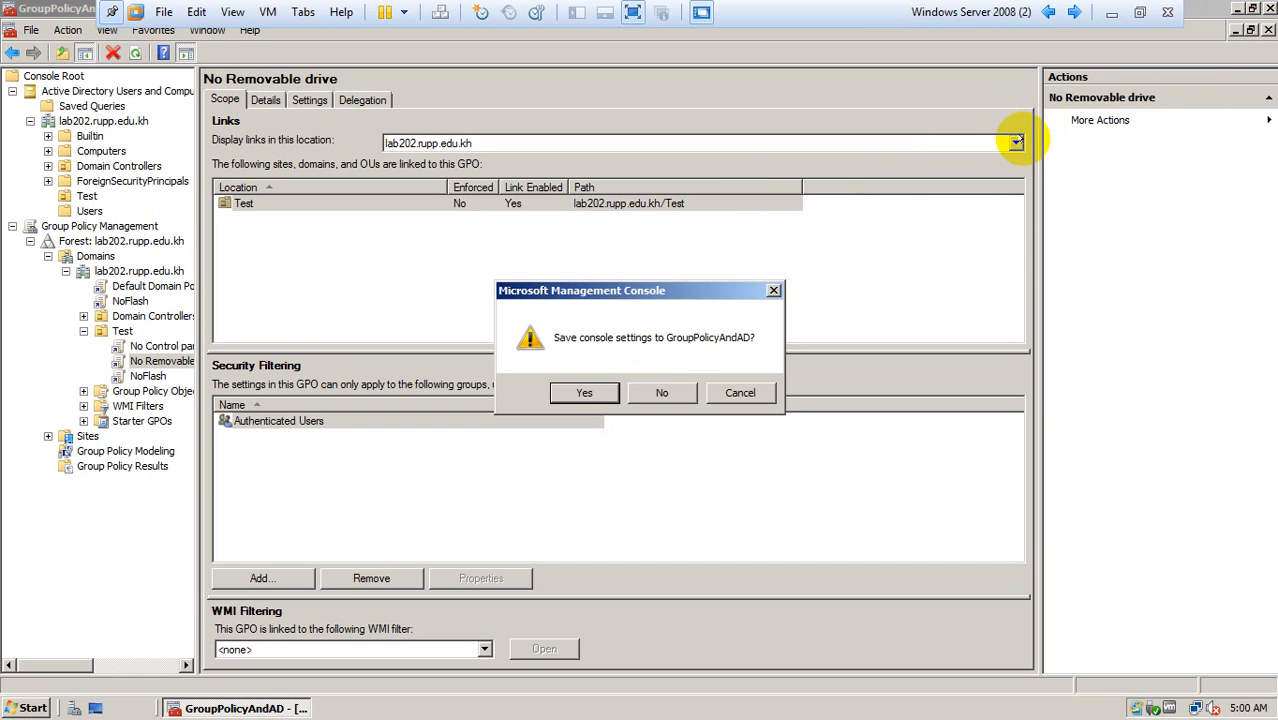
pyautogui.click(738, 391)
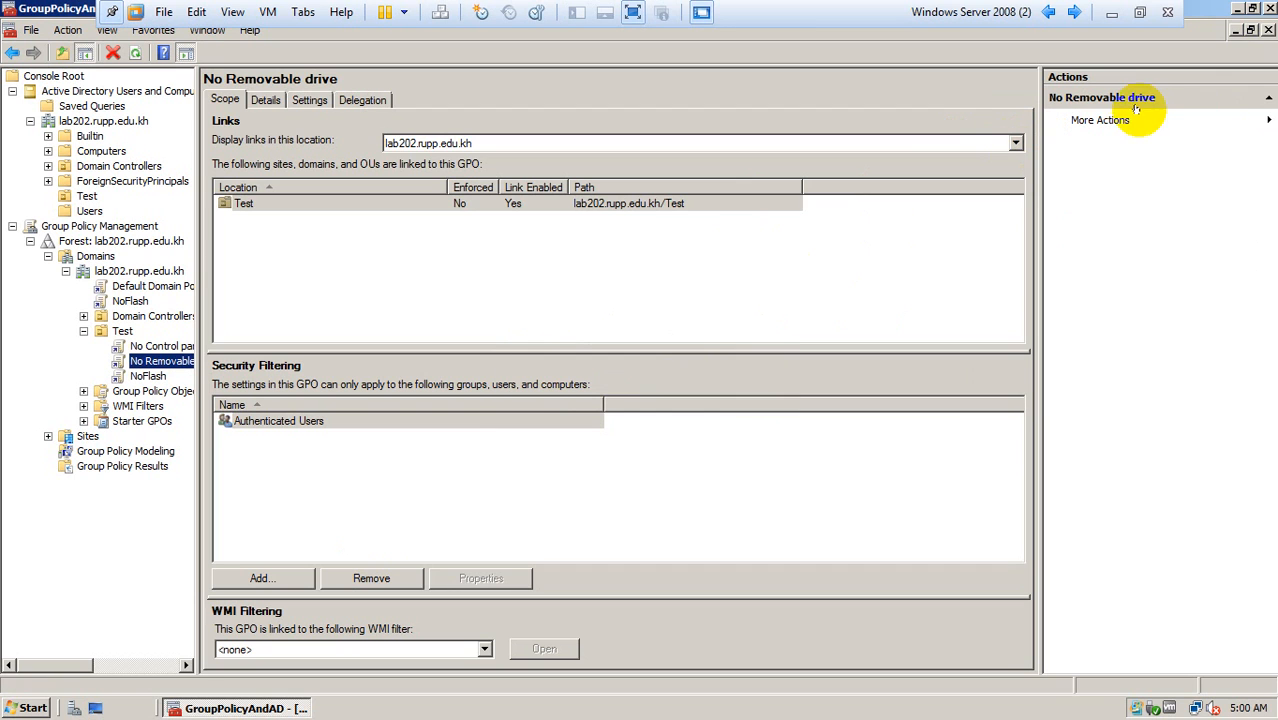
pyautogui.click(1236, 29)
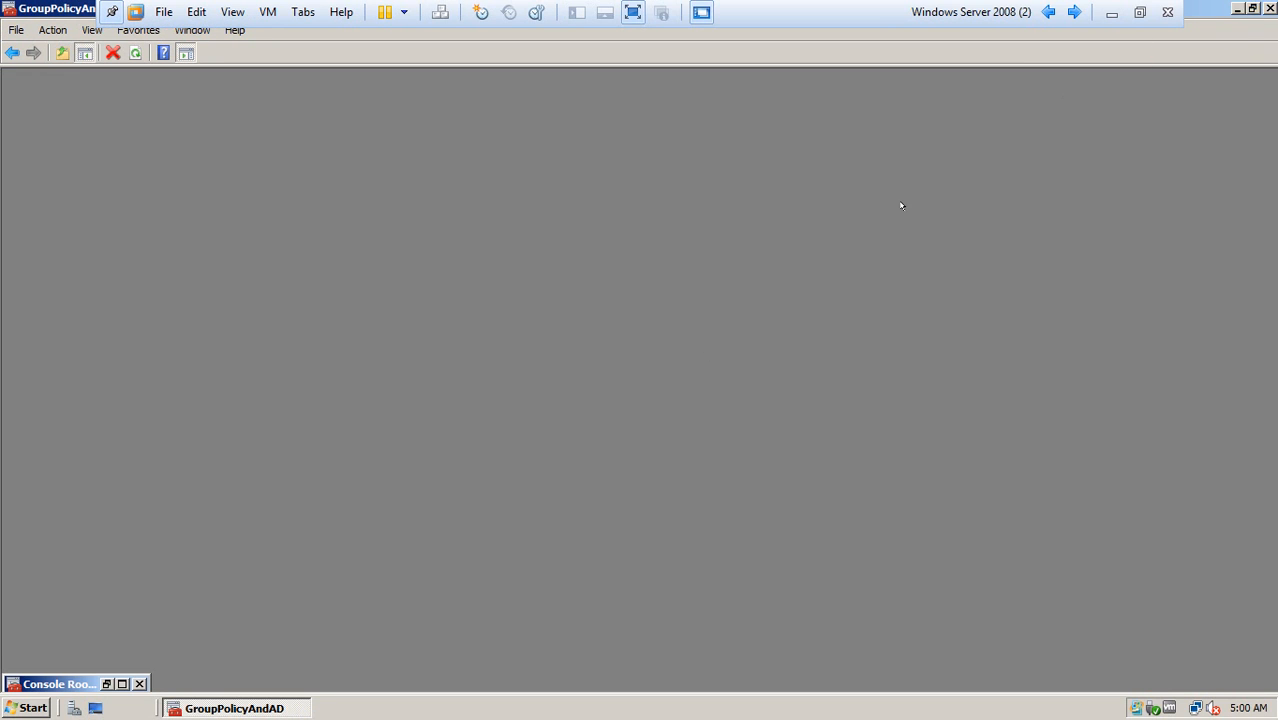
pyautogui.press('super+d')
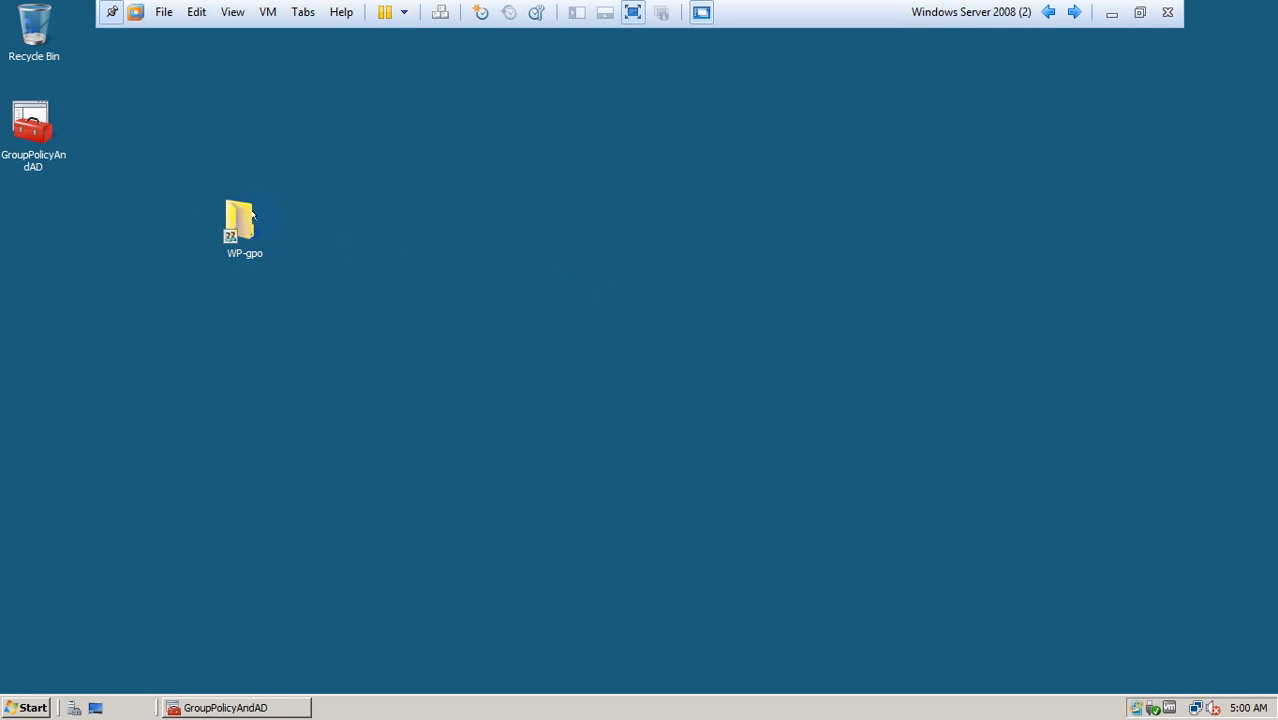
# Step: Open the WP-gpo folder, try to open its Untitled JPEG image, and close the folder
pyautogui.doubleClick(252, 215)
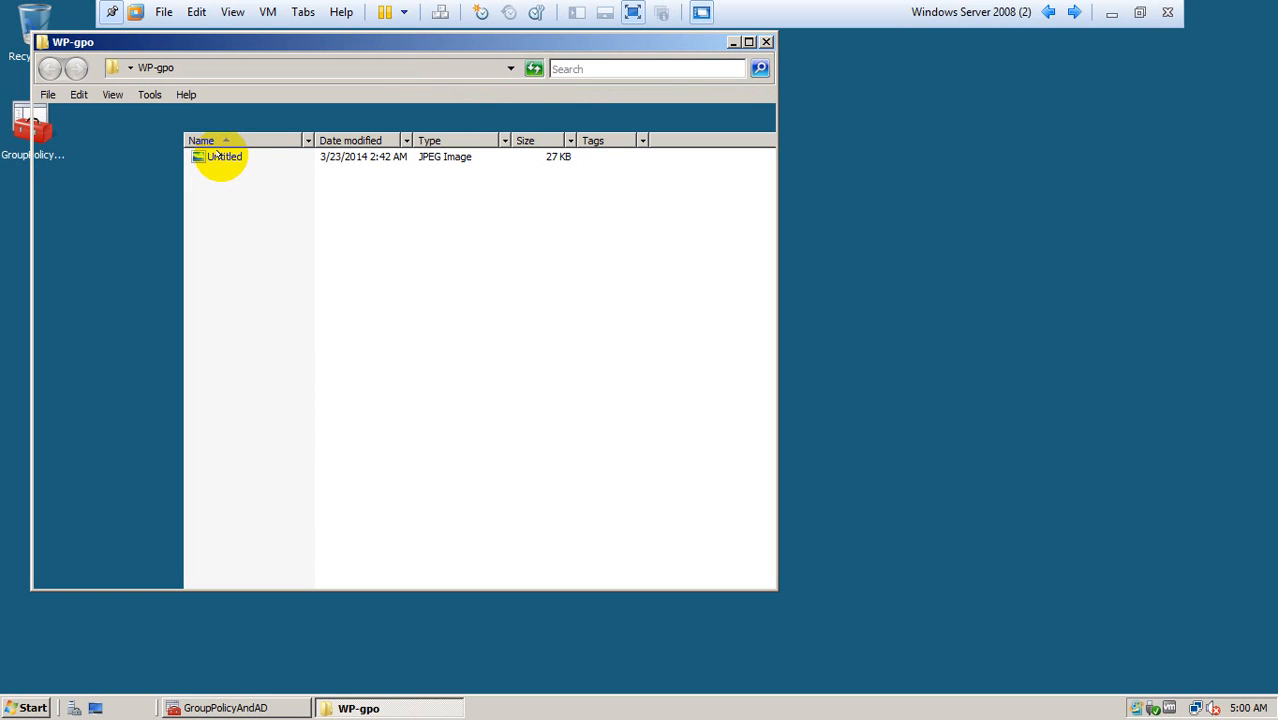
pyautogui.click(251, 160)
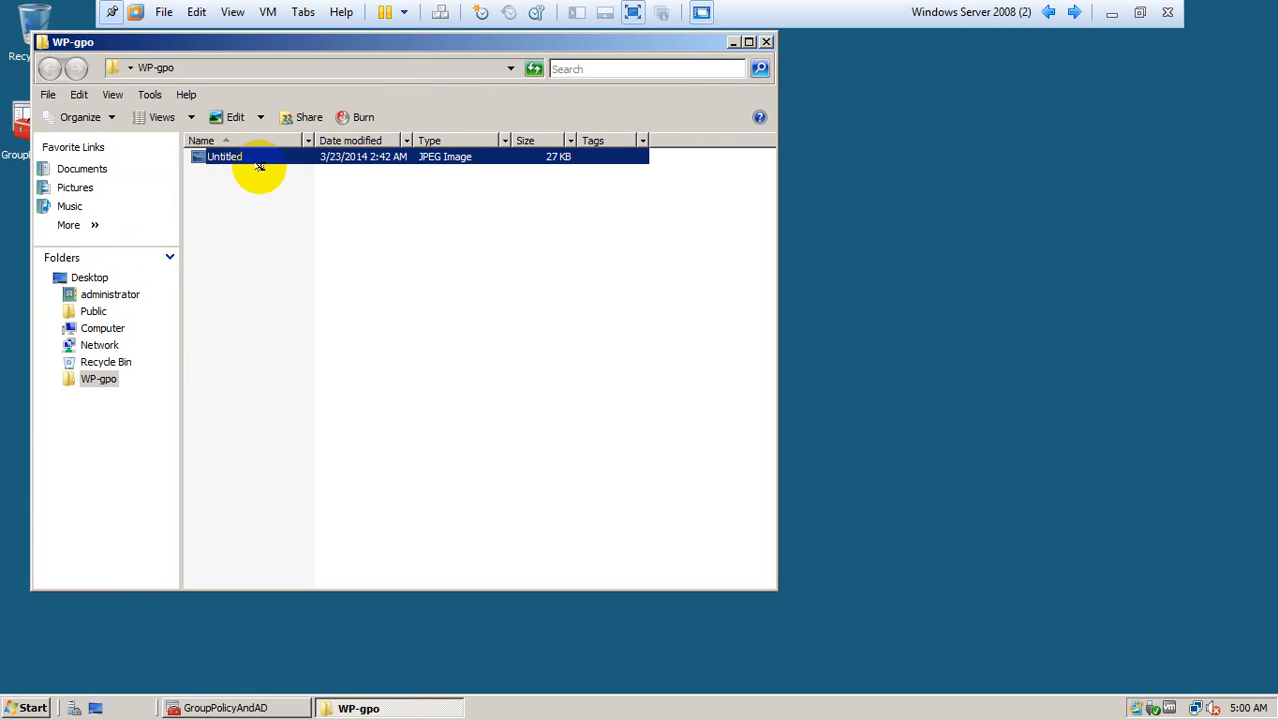
pyautogui.doubleClick(398, 163)
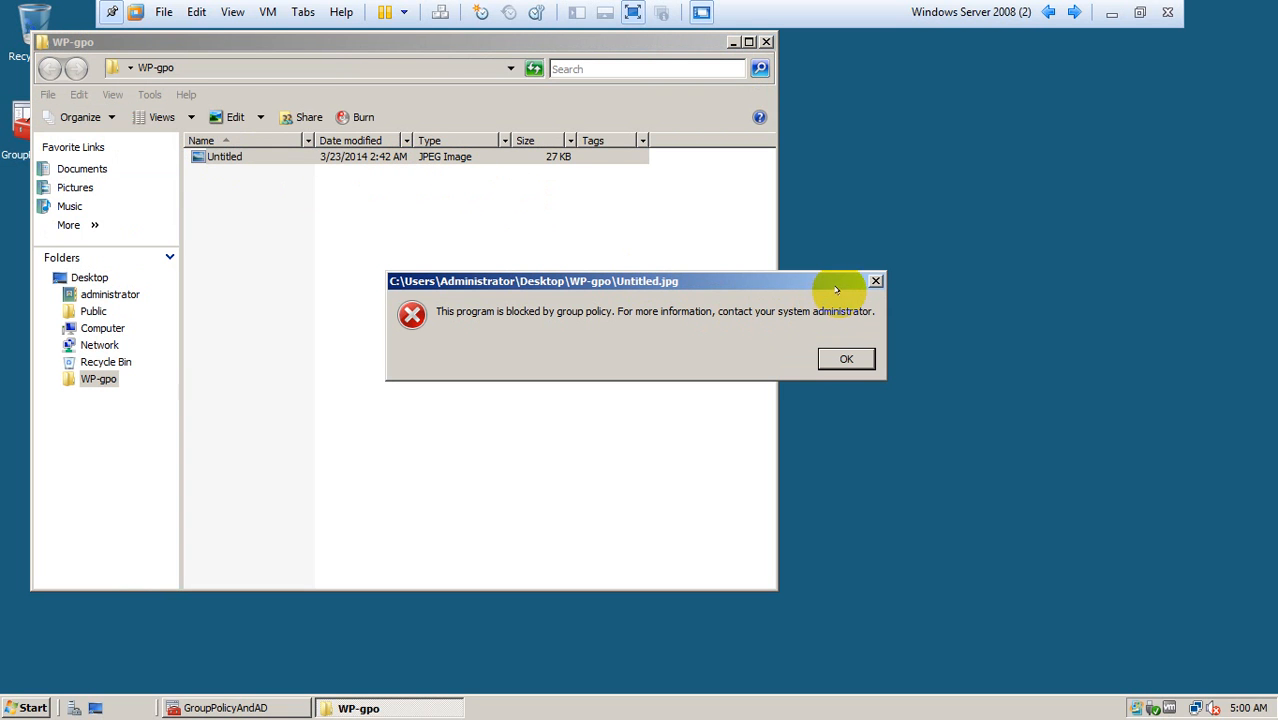
pyautogui.click(874, 281)
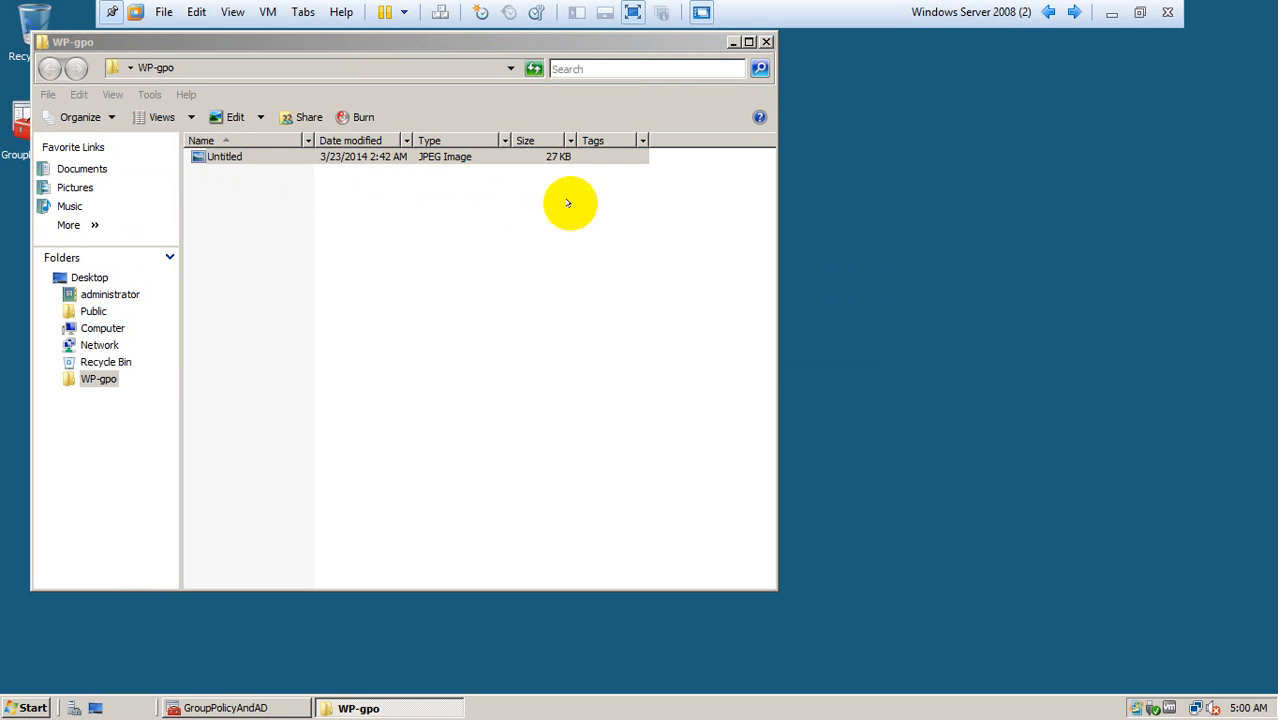
pyautogui.click(414, 158)
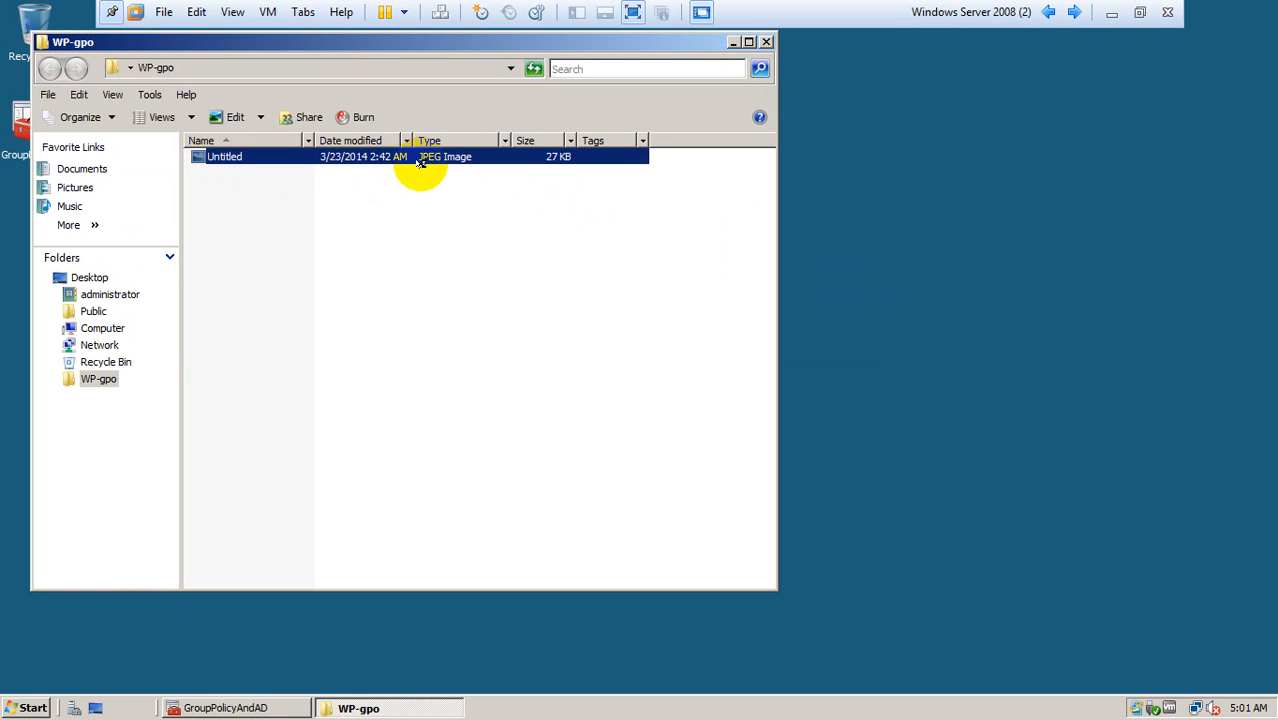
pyautogui.doubleClick(420, 160)
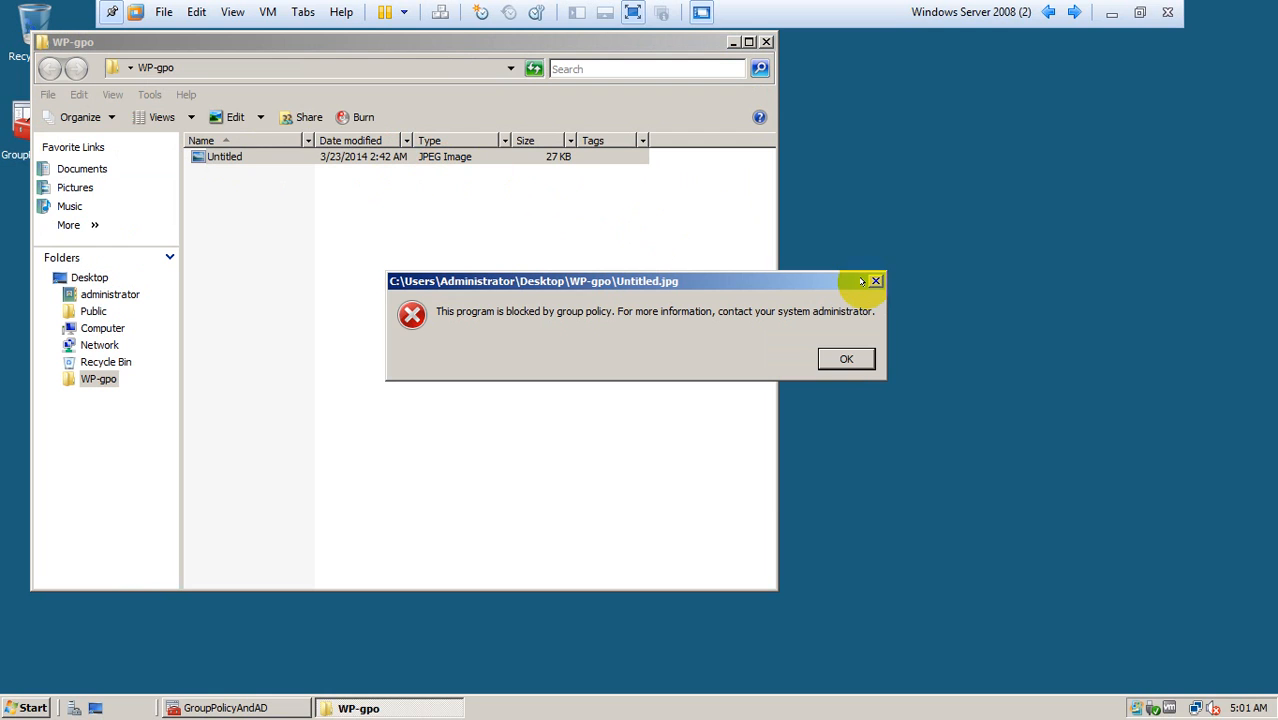
pyautogui.click(875, 281)
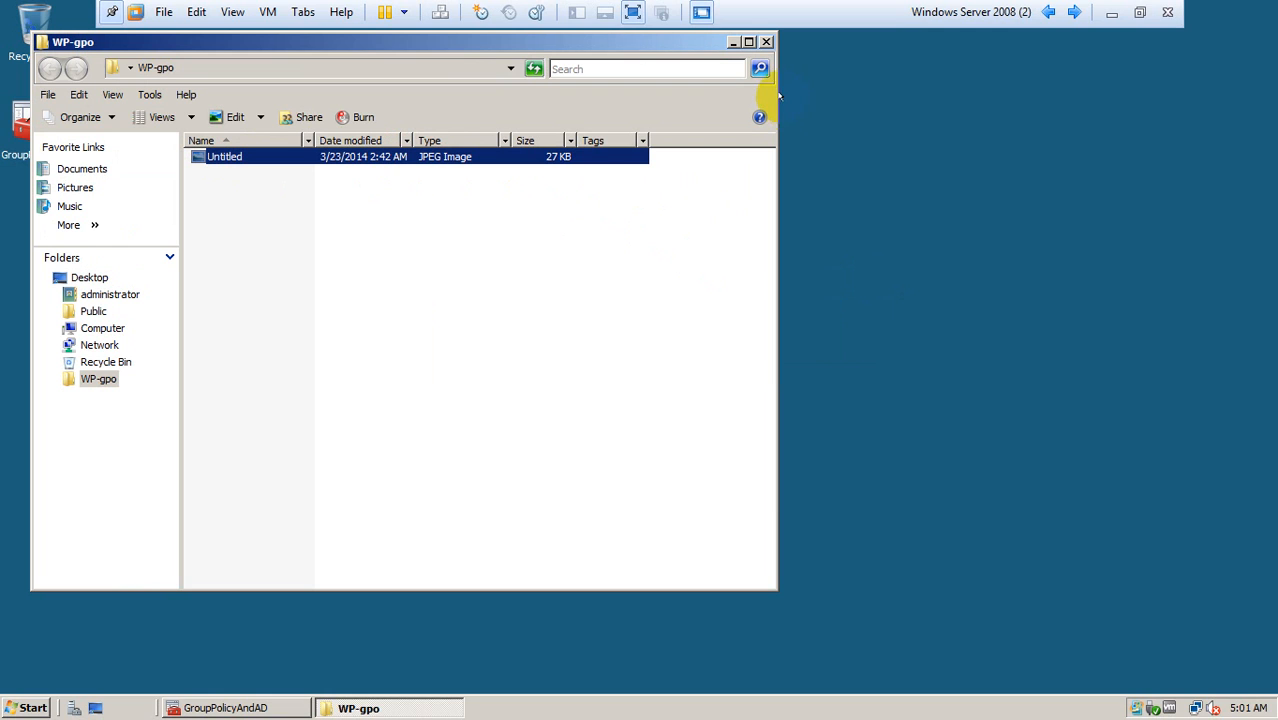
pyautogui.click(764, 42)
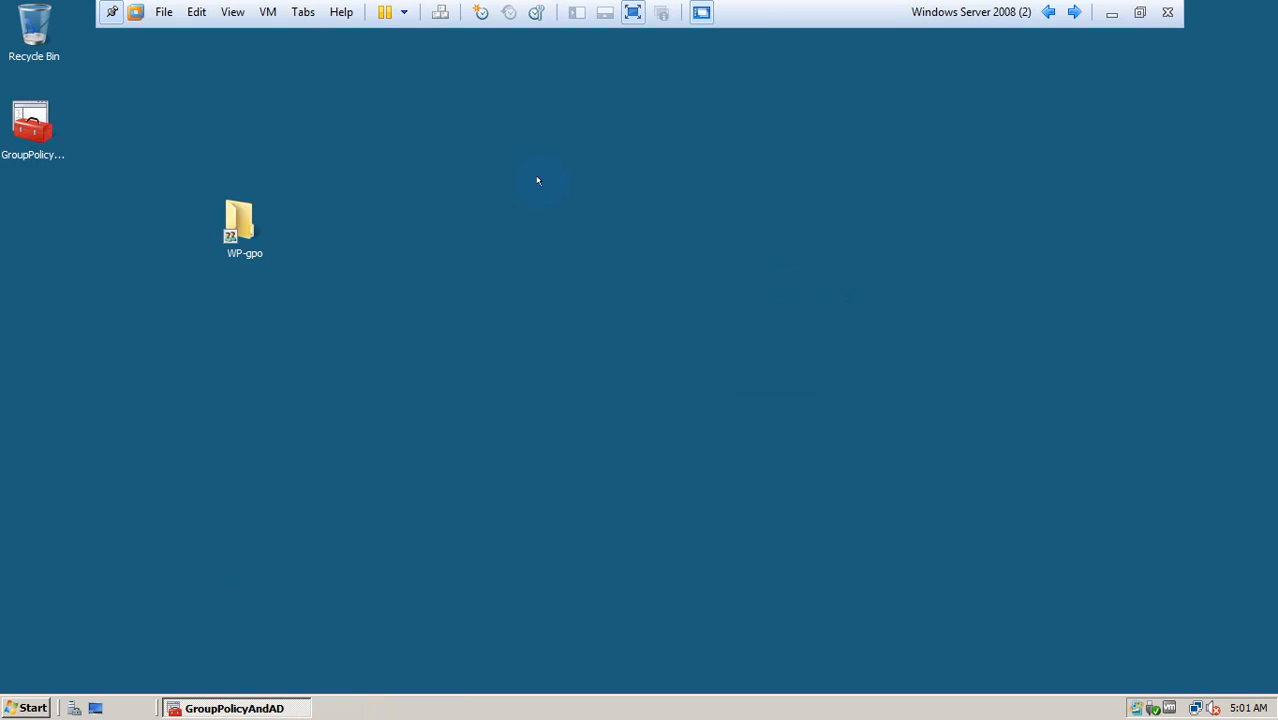
# Step: Delete the shared WP-gpo folder from the server desktop, confirming that it will no longer be shared
pyautogui.click(235, 238)
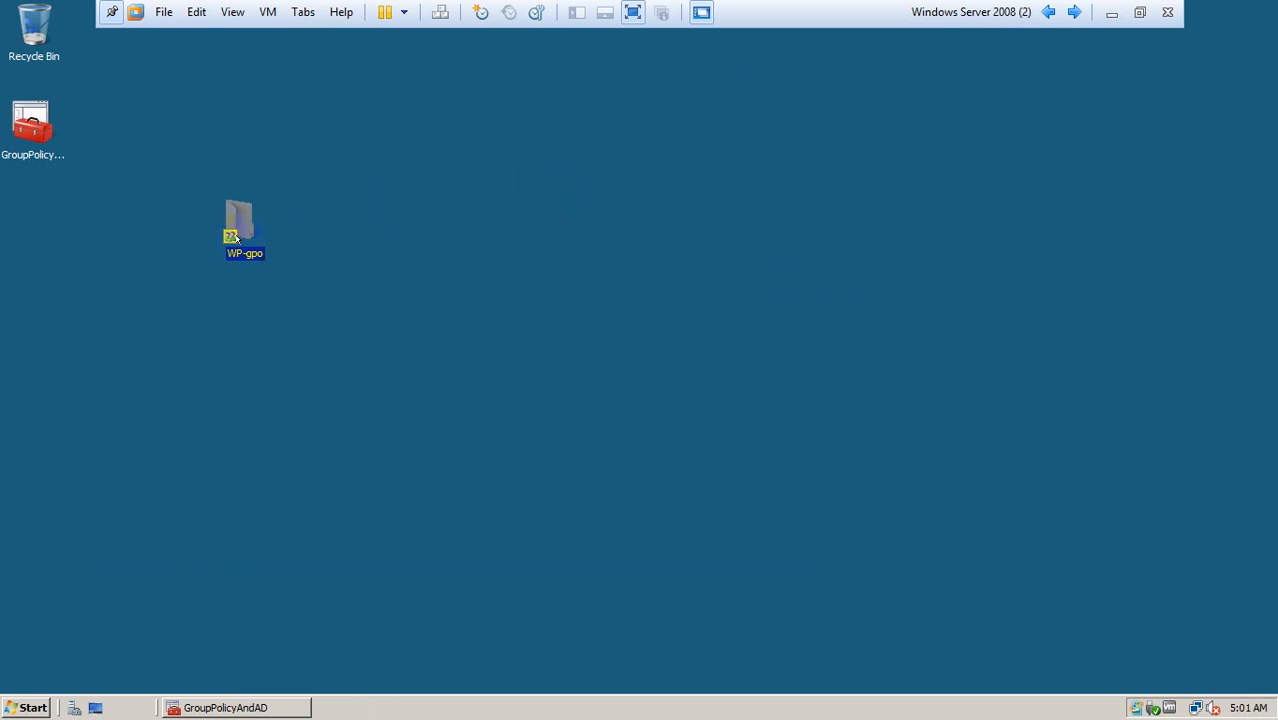
pyautogui.click(208, 325)
pyautogui.click(713, 428)
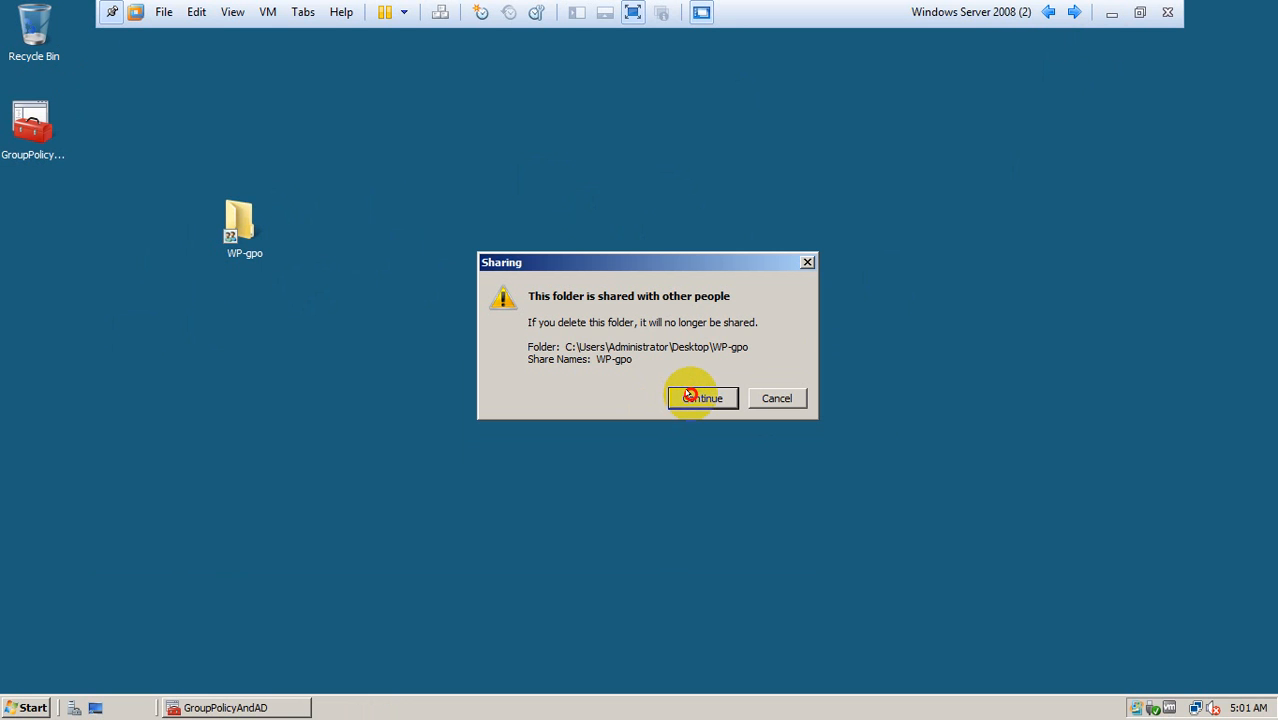
pyautogui.click(688, 396)
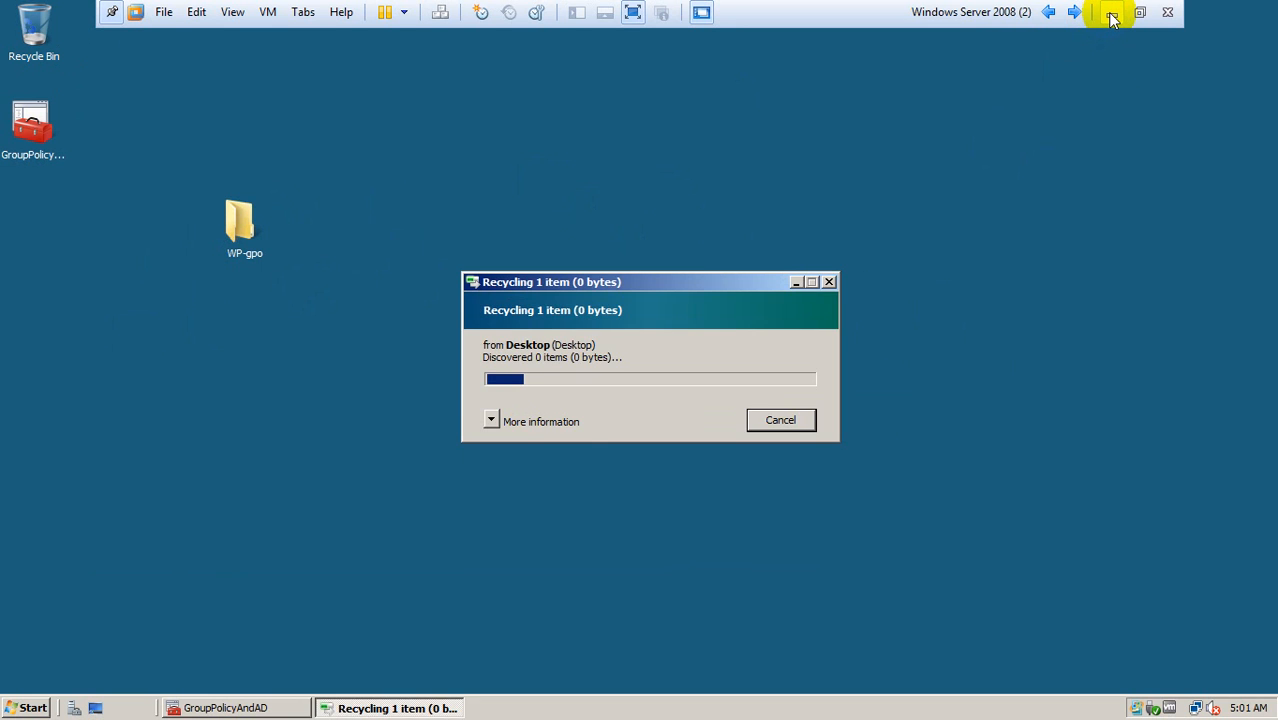
# Step: Switch to the host desktop and look for an image in Pictures, its Camera Roll folder and Local Disk (D:)
pyautogui.click(1110, 14)
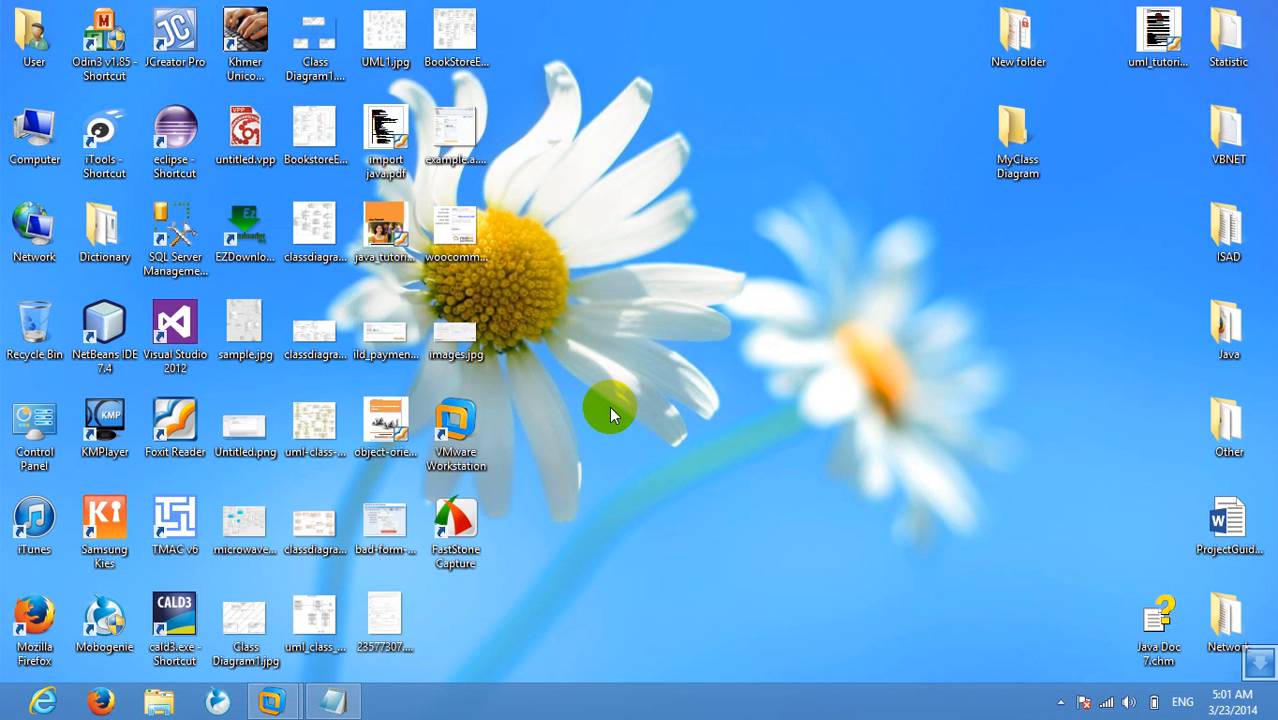
pyautogui.press('super+e')
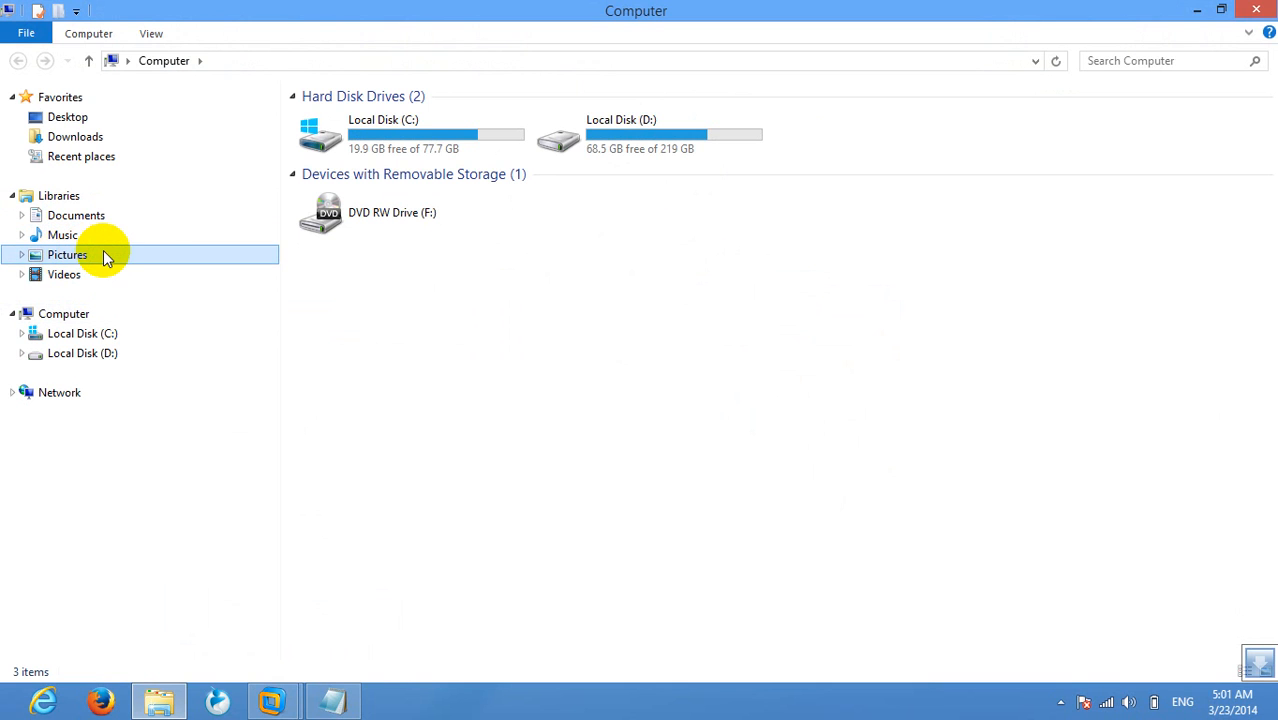
pyautogui.click(152, 262)
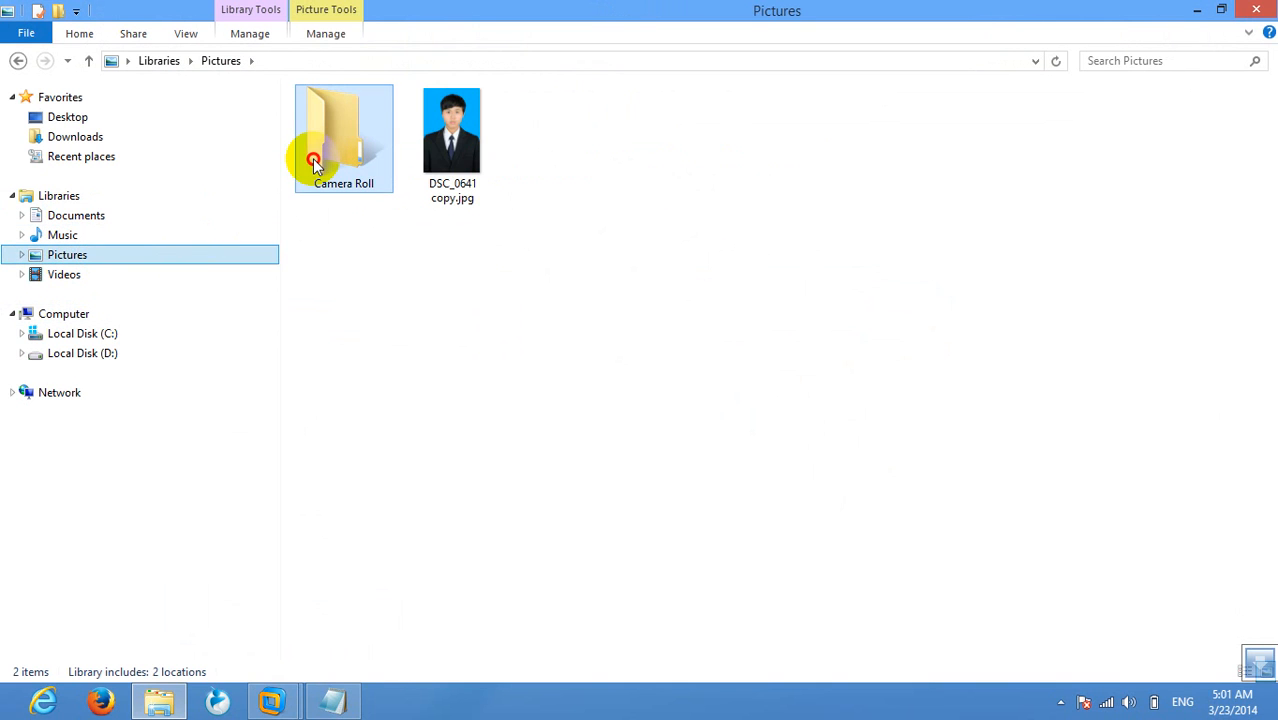
pyautogui.click(319, 168)
pyautogui.doubleClick(319, 168)
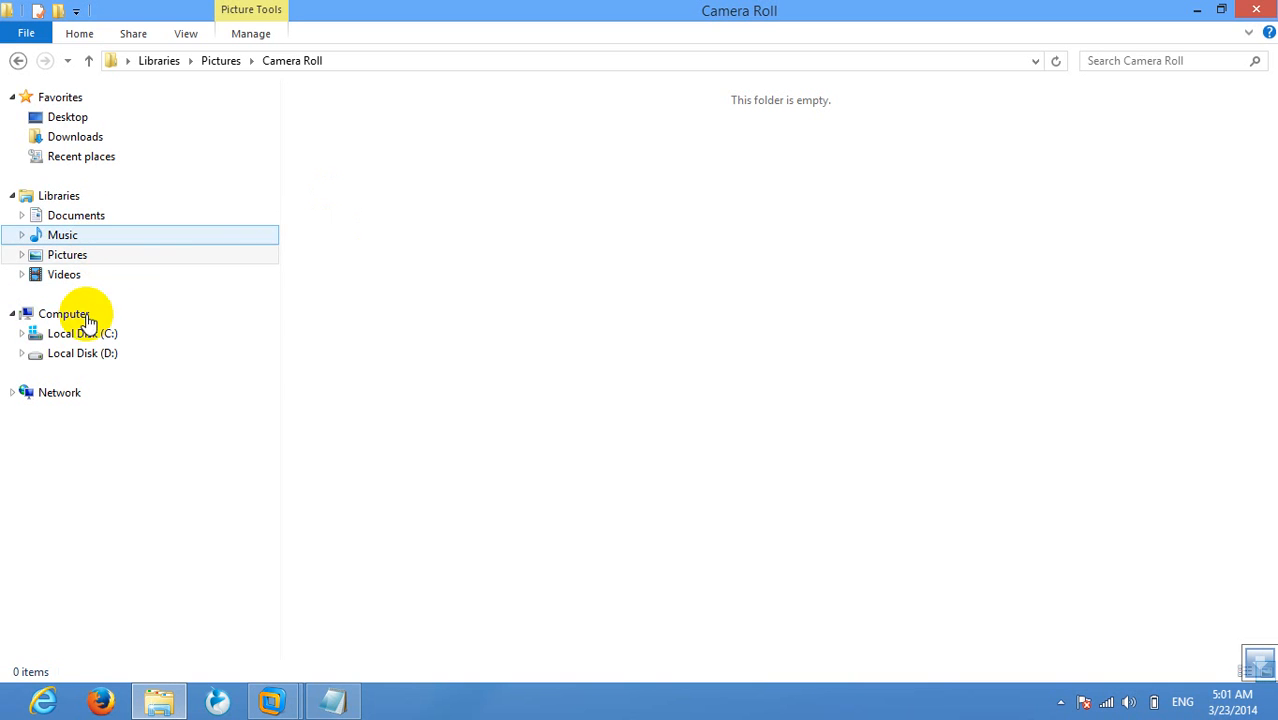
pyautogui.click(82, 356)
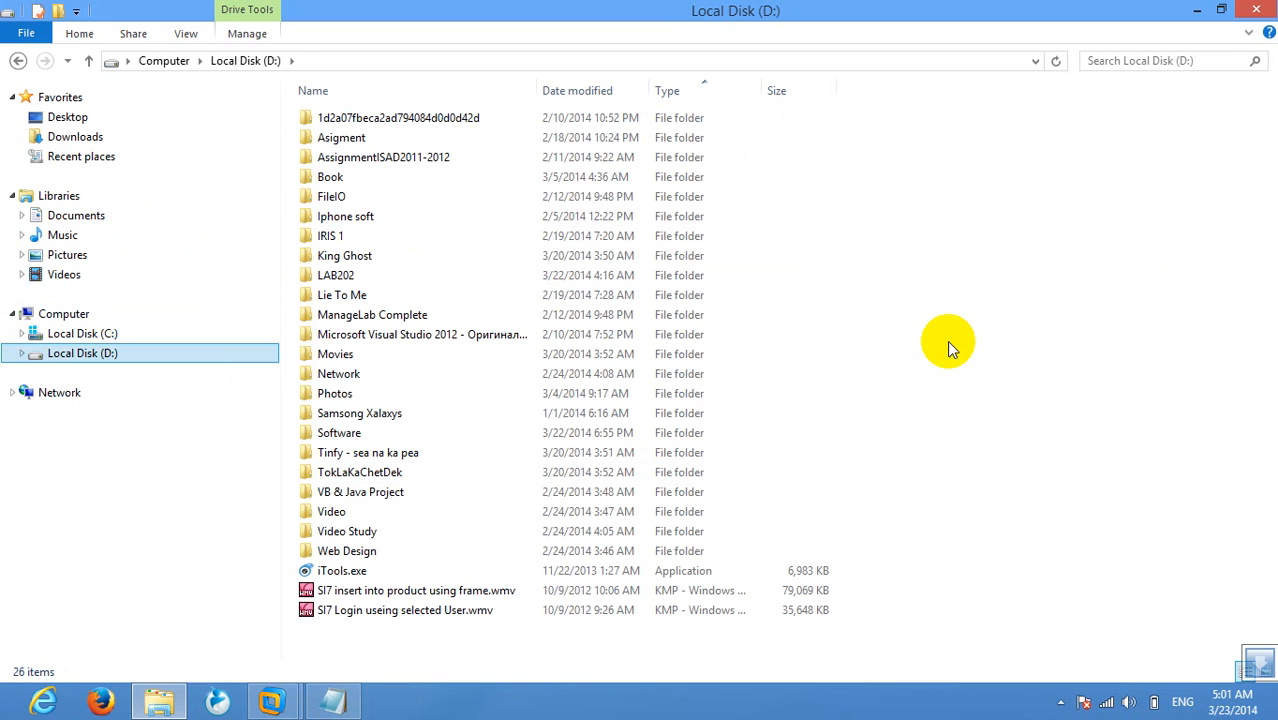
# Step: Open Snipping Tool on the host and capture a rectangular snip of the Local Disk (D:) file list
pyautogui.press('super')
pyautogui.write('sn')
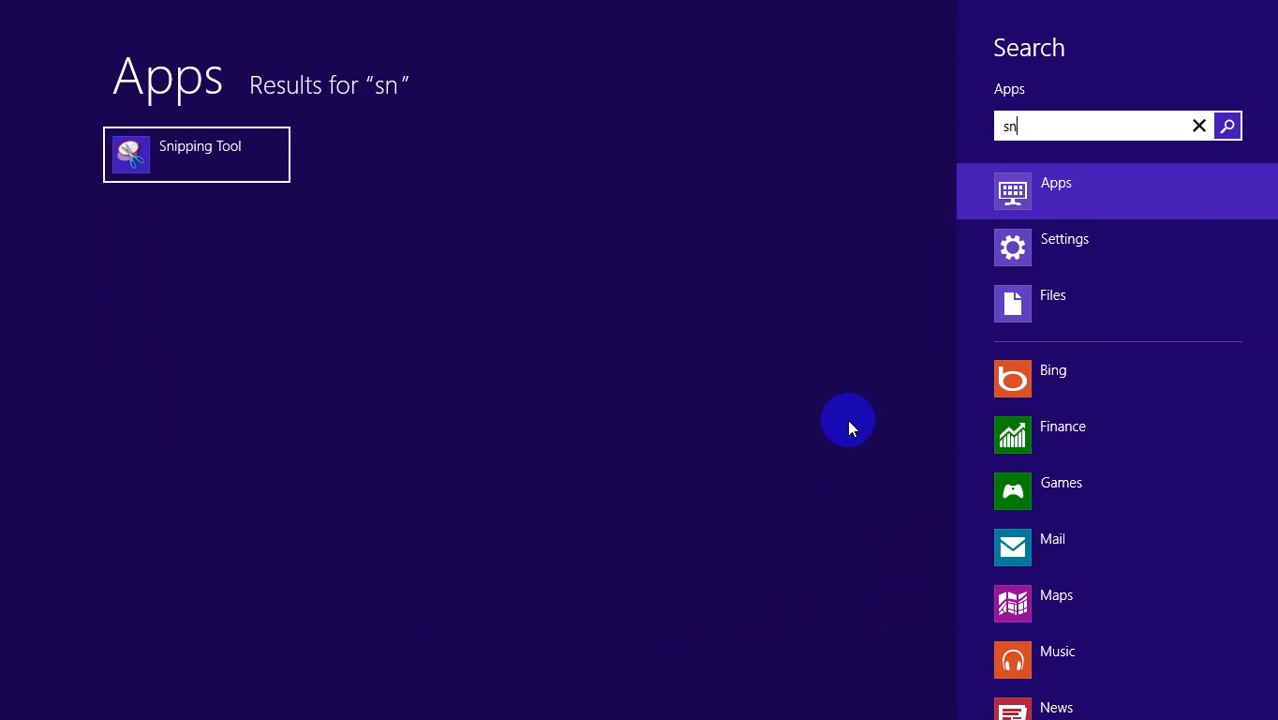
pyautogui.press('Return')
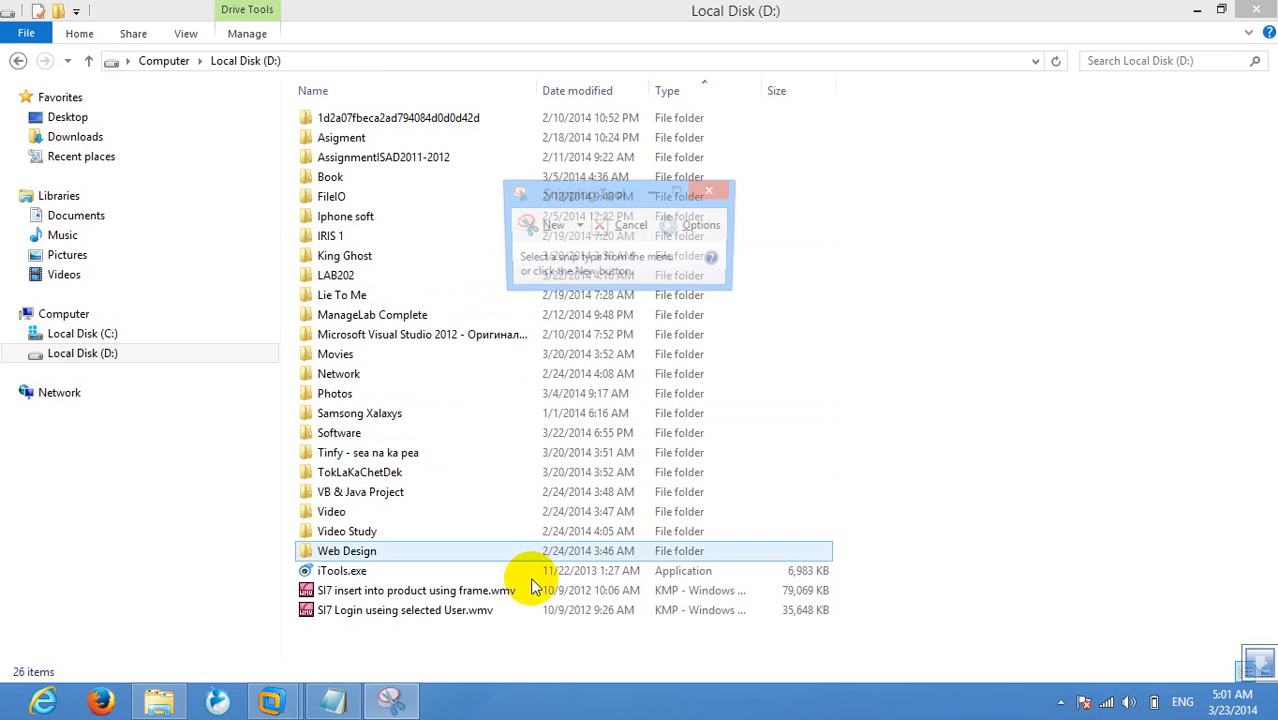
pyautogui.click(553, 226)
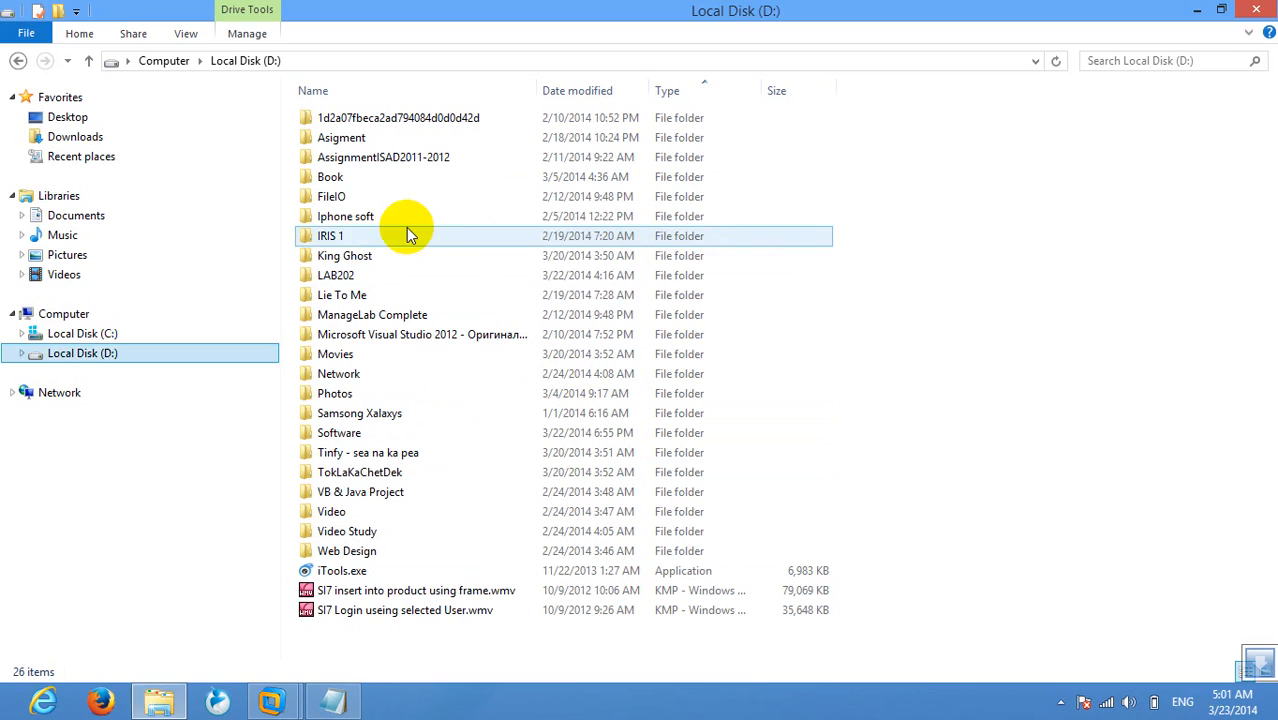
pyautogui.moveTo(260, 116); pyautogui.dragTo(1048, 590)
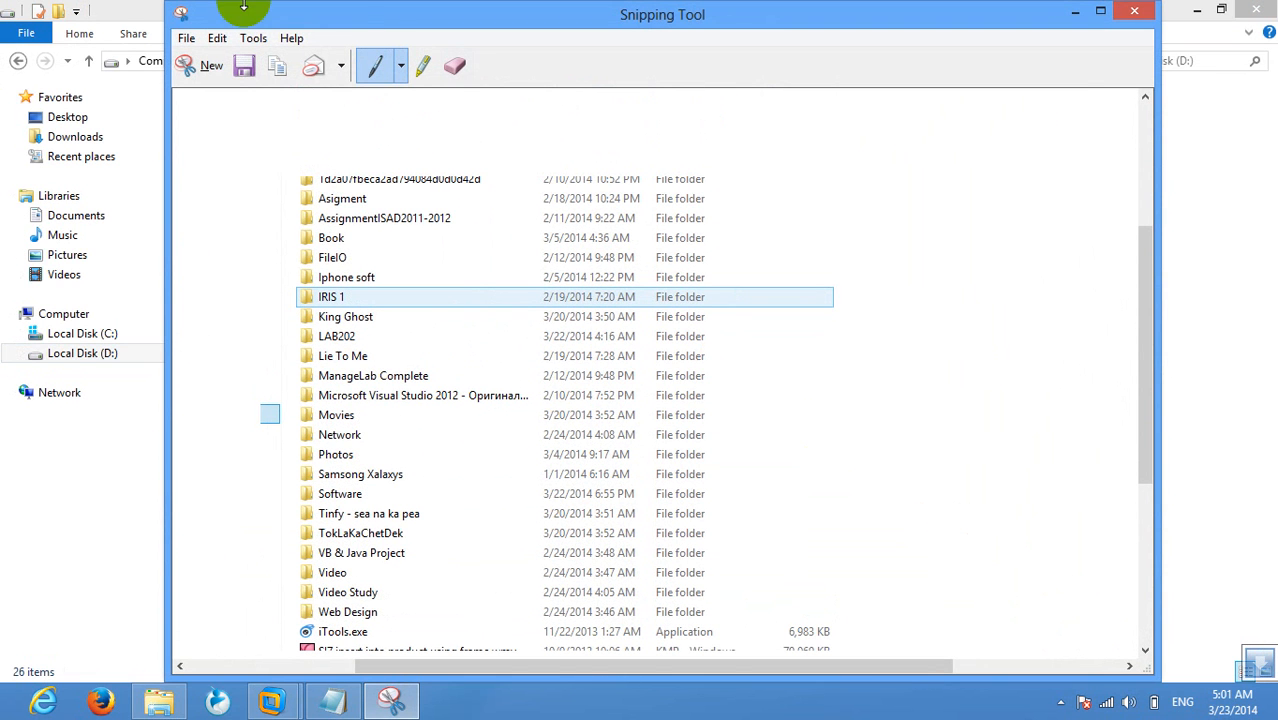
# Step: Save the snip to the host's Desktop as Capture.PNG and close Snipping Tool
pyautogui.click(244, 65)
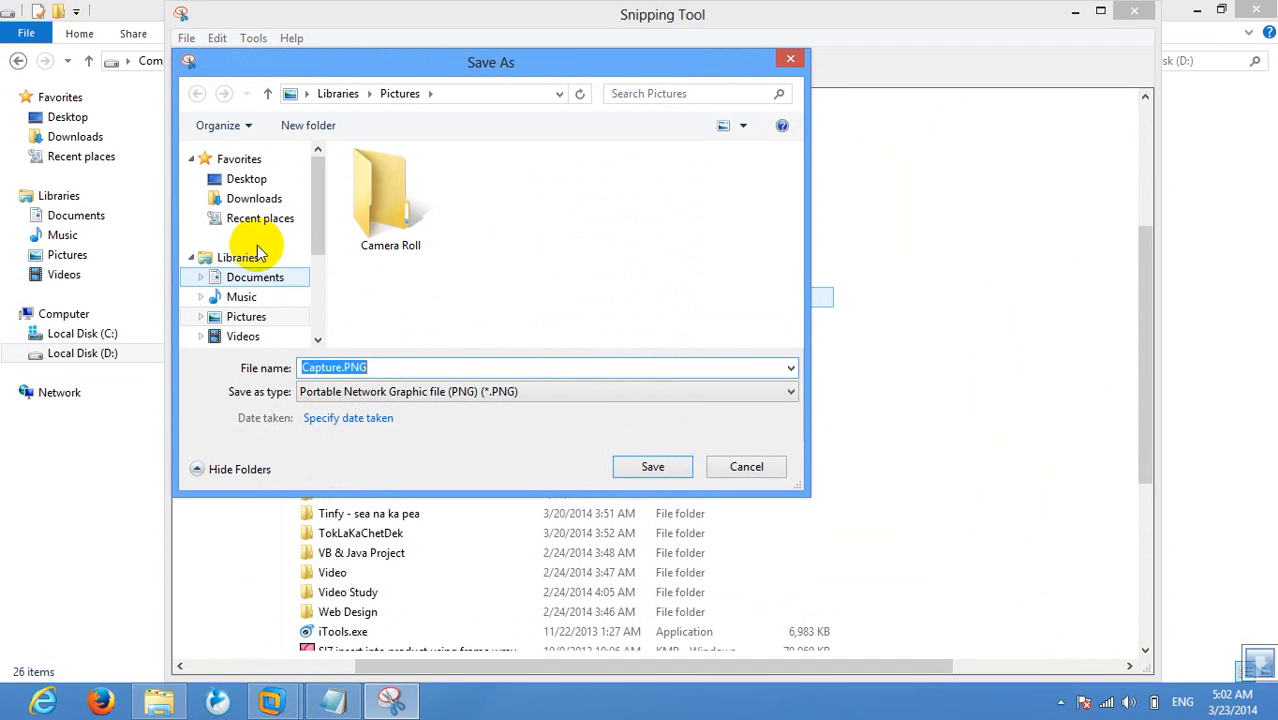
pyautogui.click(232, 180)
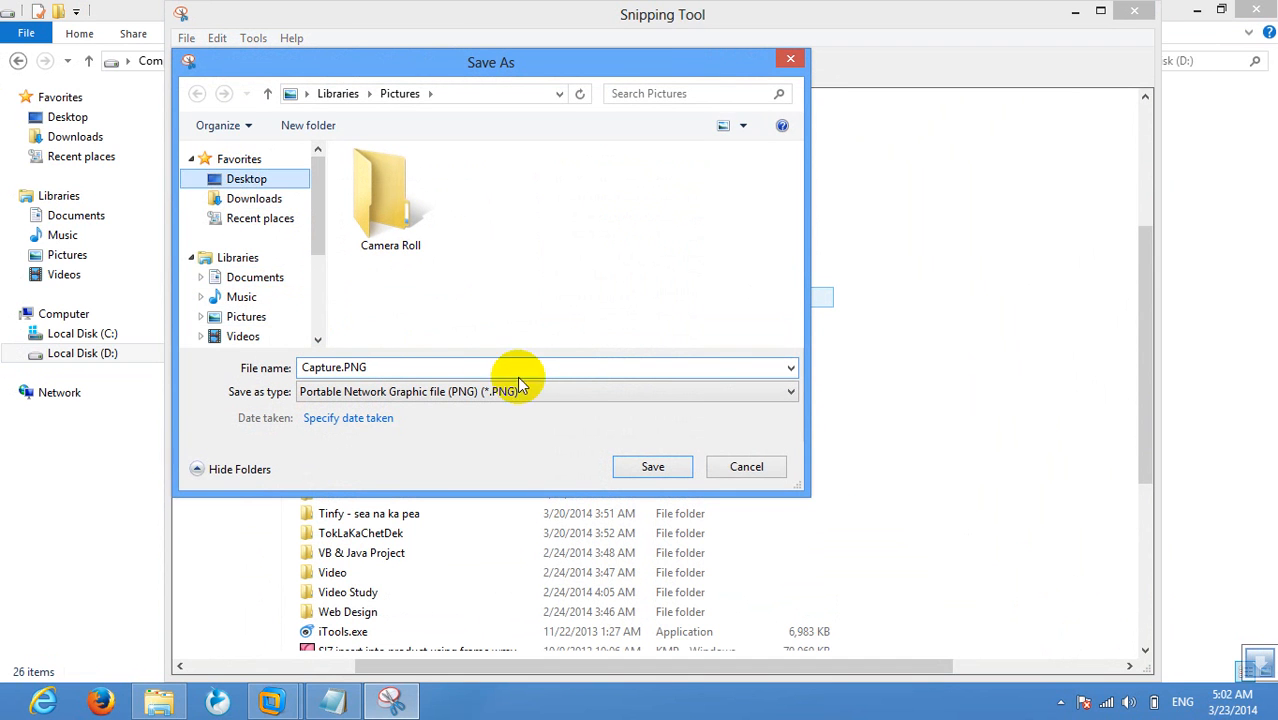
pyautogui.click(648, 470)
pyautogui.click(1134, 12)
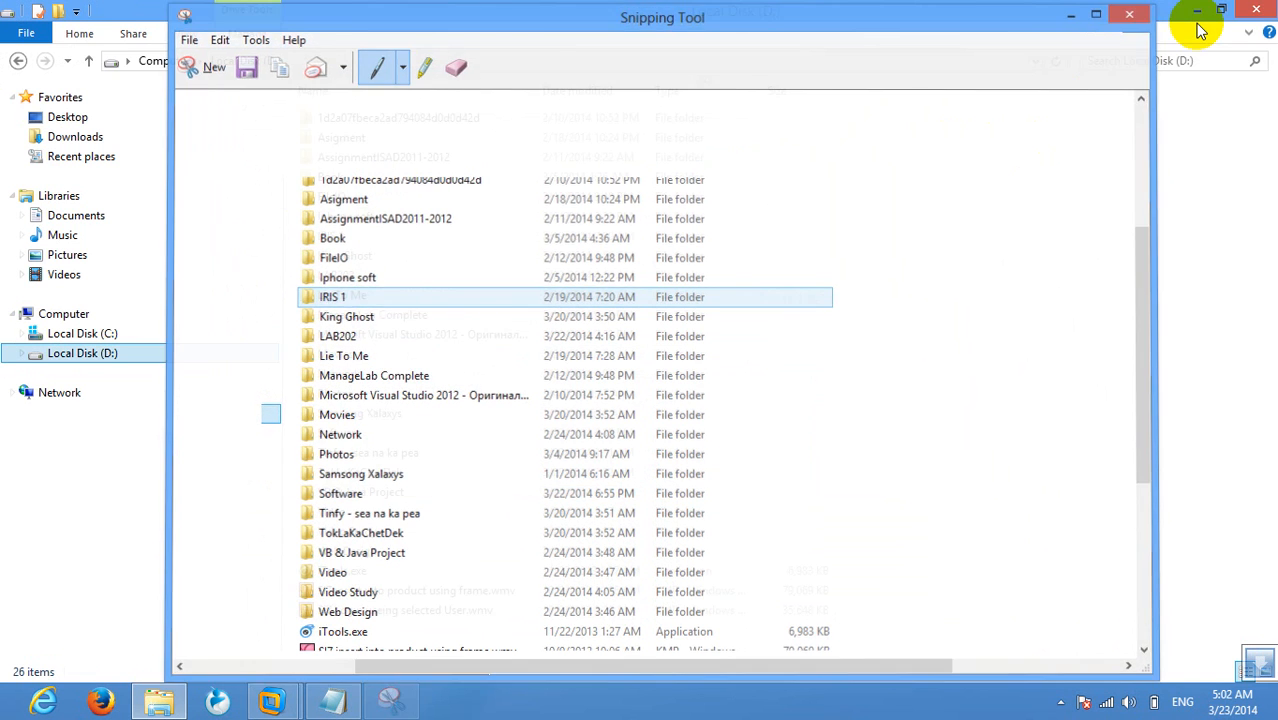
# Step: Minimize the file window and copy Capture.PNG from the host desktop to the Windows Server 2008 (2) virtual machine's desktop
pyautogui.click(1198, 10)
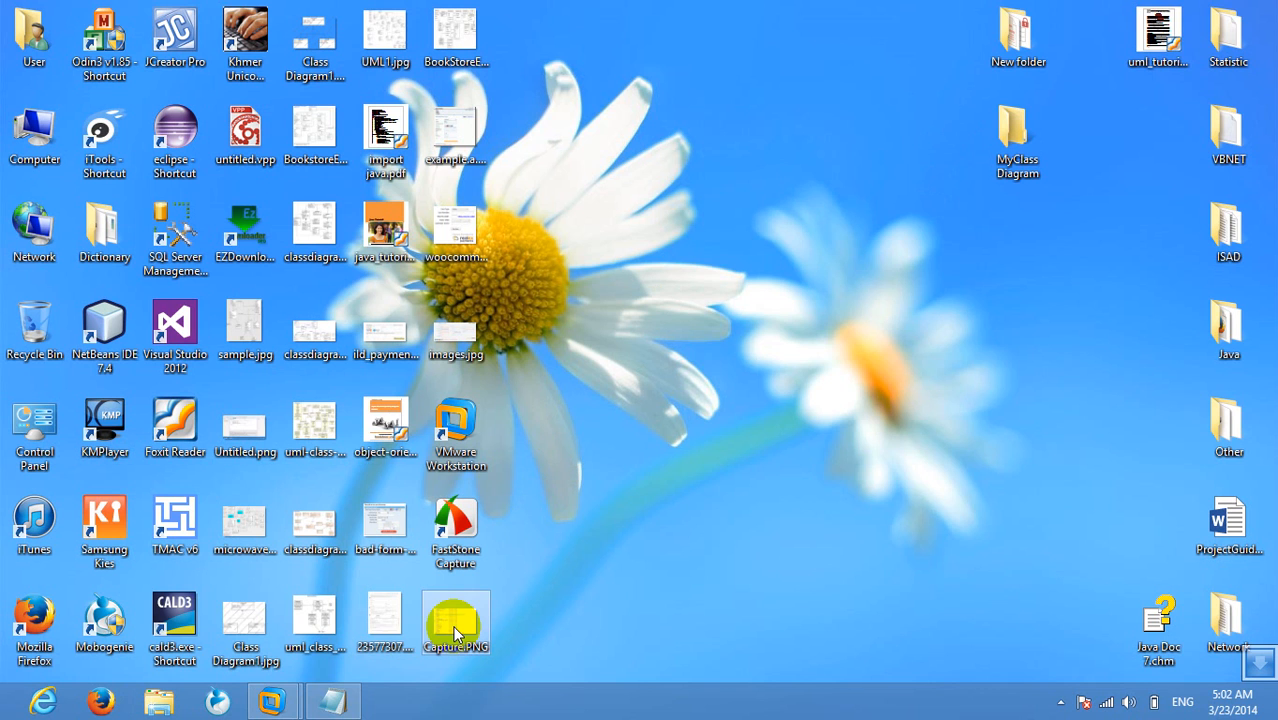
pyautogui.moveTo(455, 630); pyautogui.dragTo(271, 683)
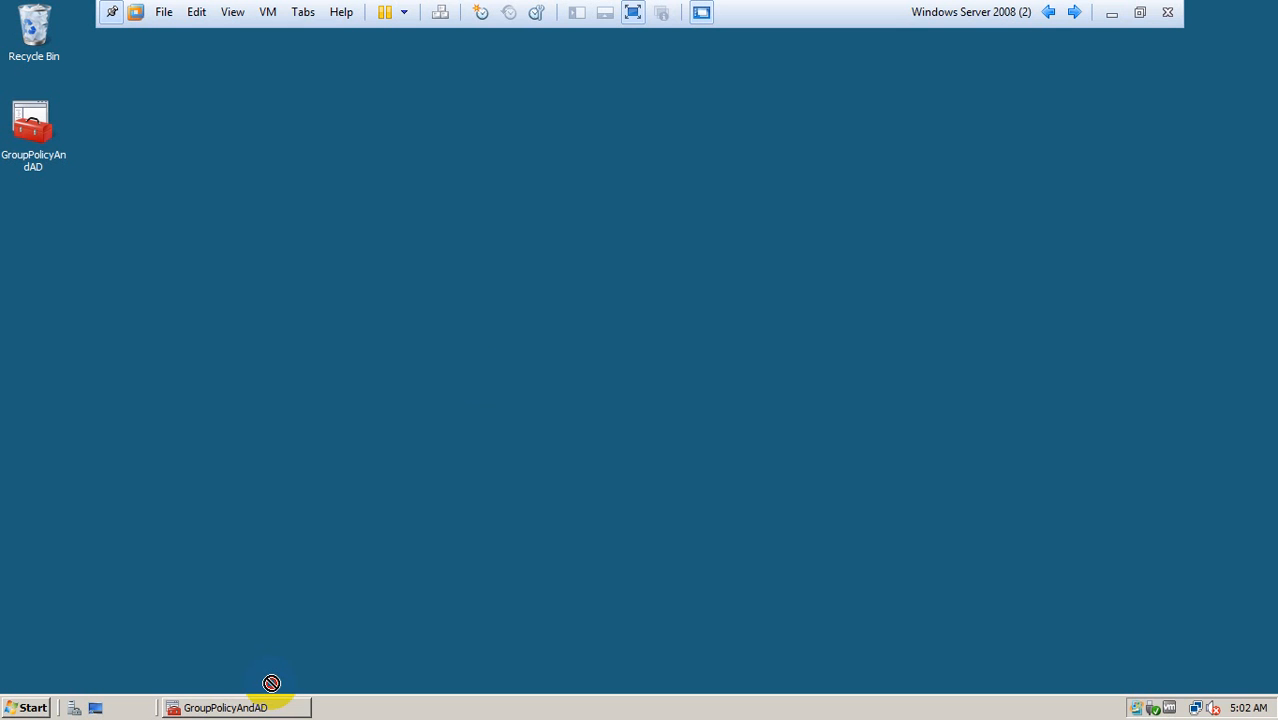
pyautogui.moveTo(371, 322); pyautogui.dragTo(300, 317)
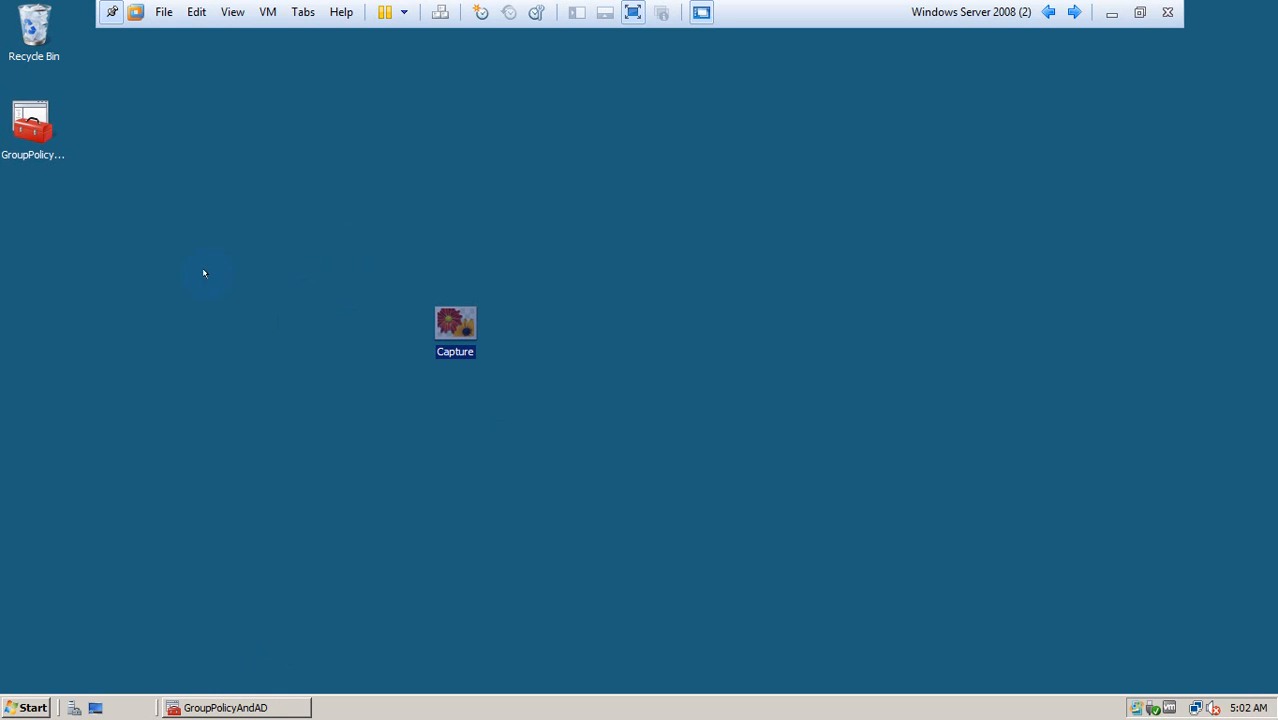
# Step: Create a folder on the server desktop, keeping the default name New Folder
pyautogui.rightClick(275, 221)
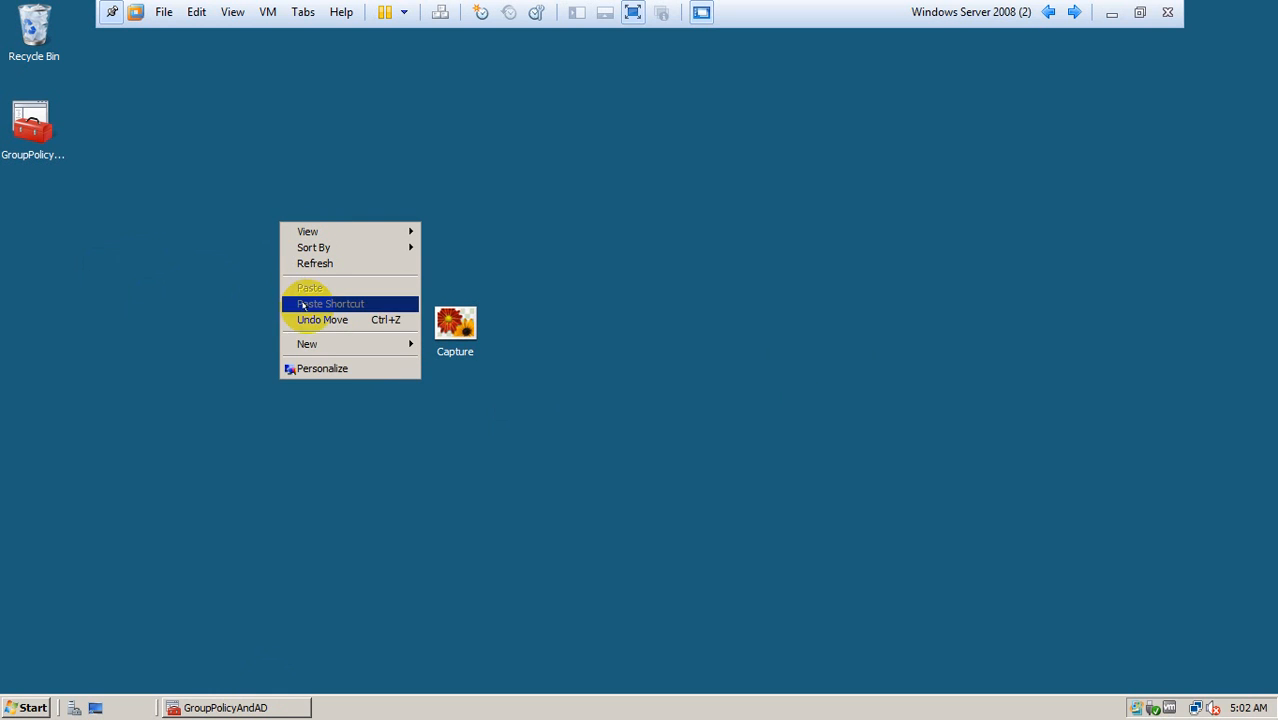
pyautogui.moveTo(313, 343)
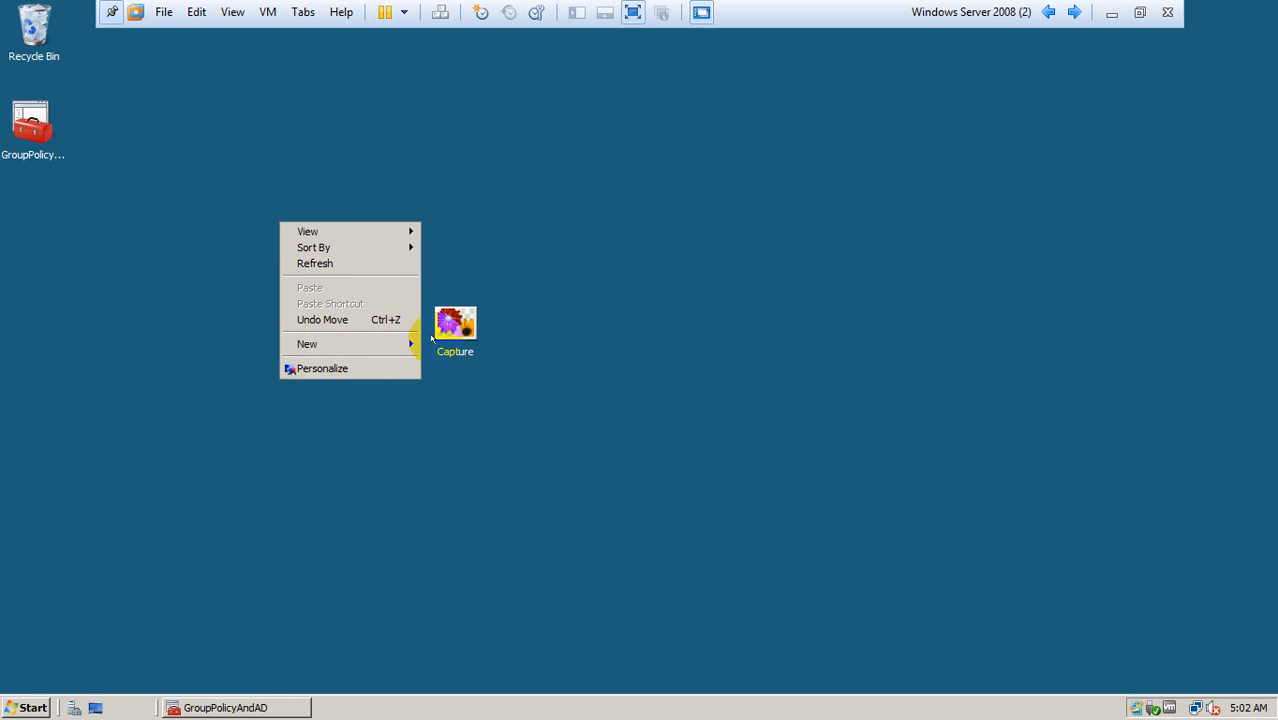
pyautogui.moveTo(366, 343)
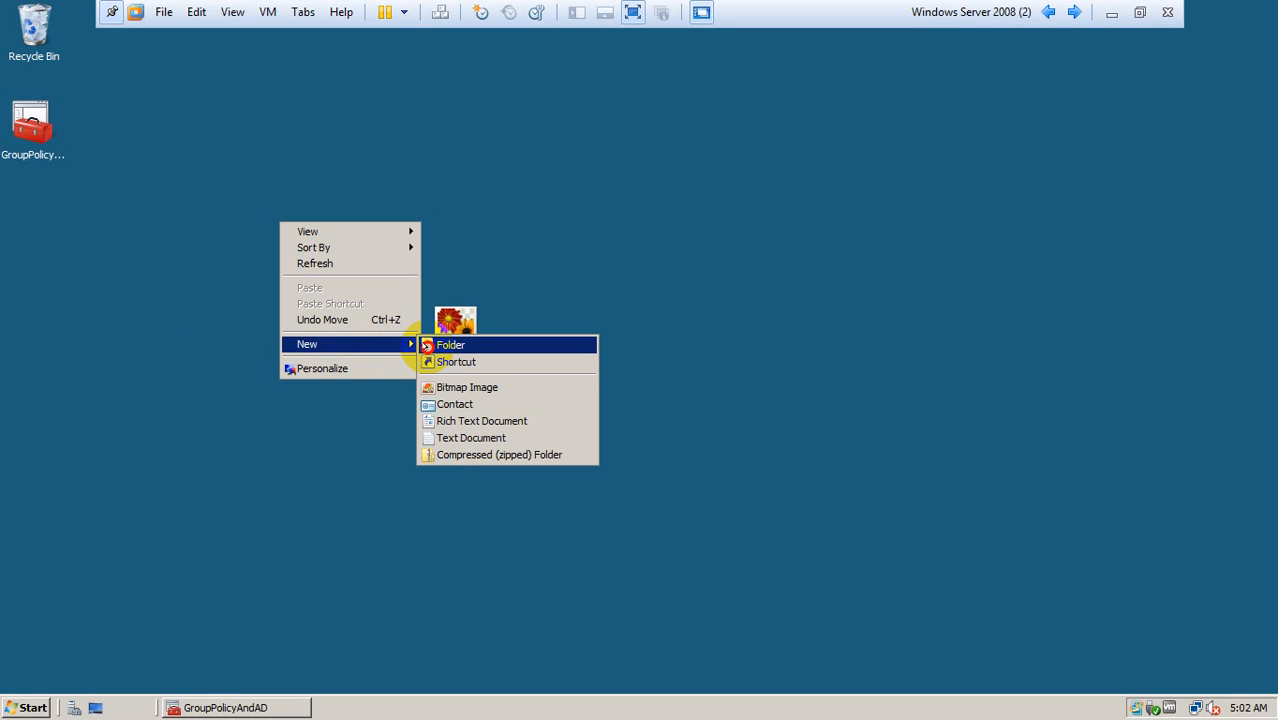
pyautogui.click(445, 343)
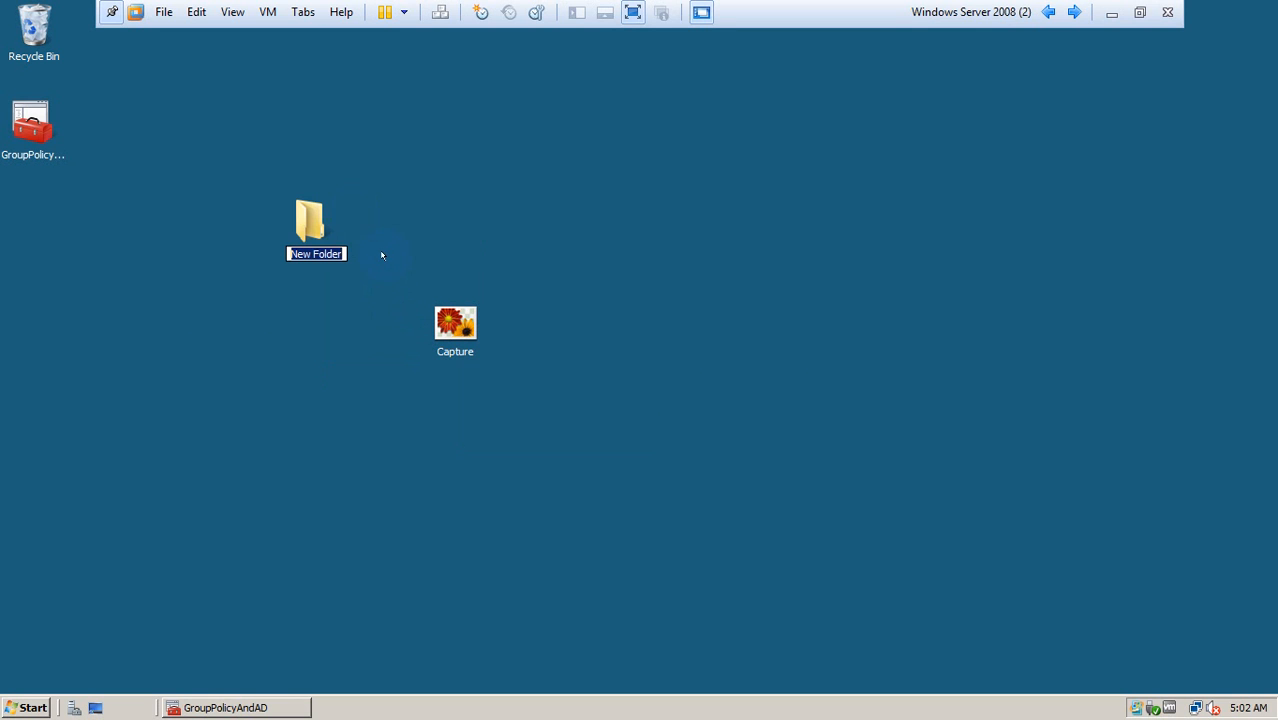
pyautogui.press('Return')
# Step: Move the Capture image from the server desktop into New Folder and close the folder window
pyautogui.doubleClick(310, 225)
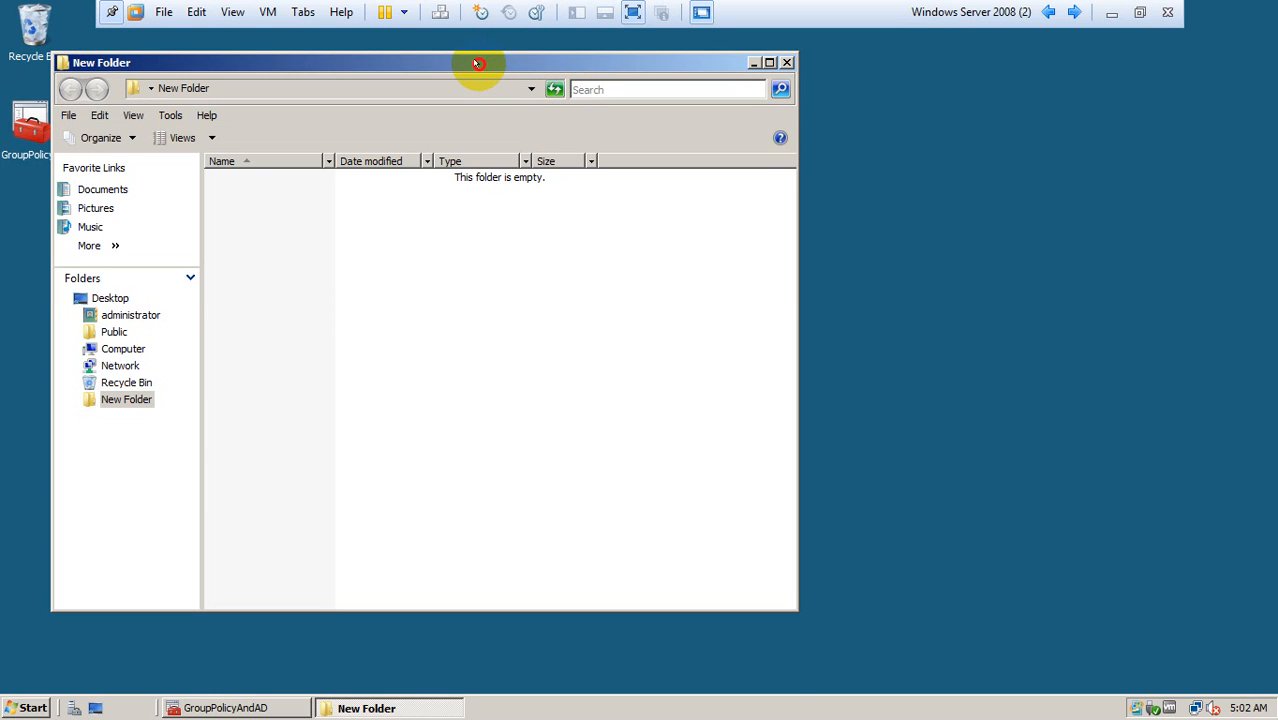
pyautogui.moveTo(479, 63); pyautogui.dragTo(472, 371)
pyautogui.moveTo(450, 322); pyautogui.dragTo(399, 568)
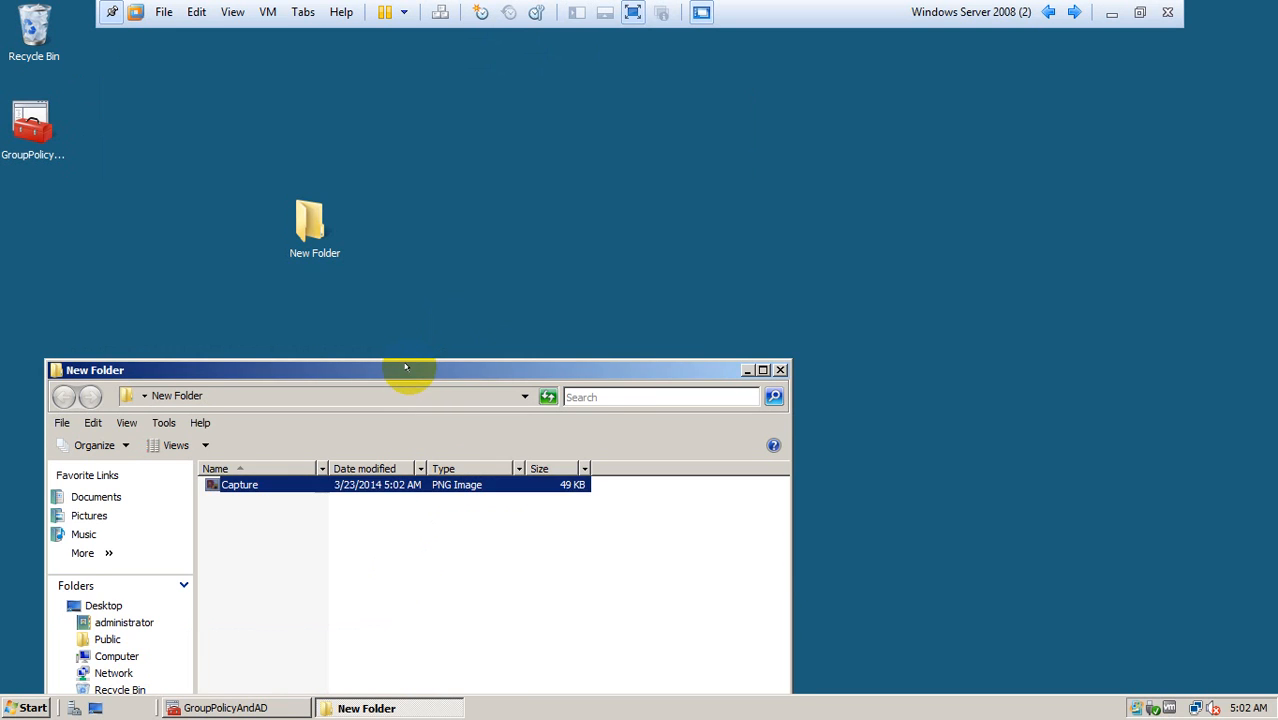
pyautogui.moveTo(408, 363); pyautogui.dragTo(417, 237)
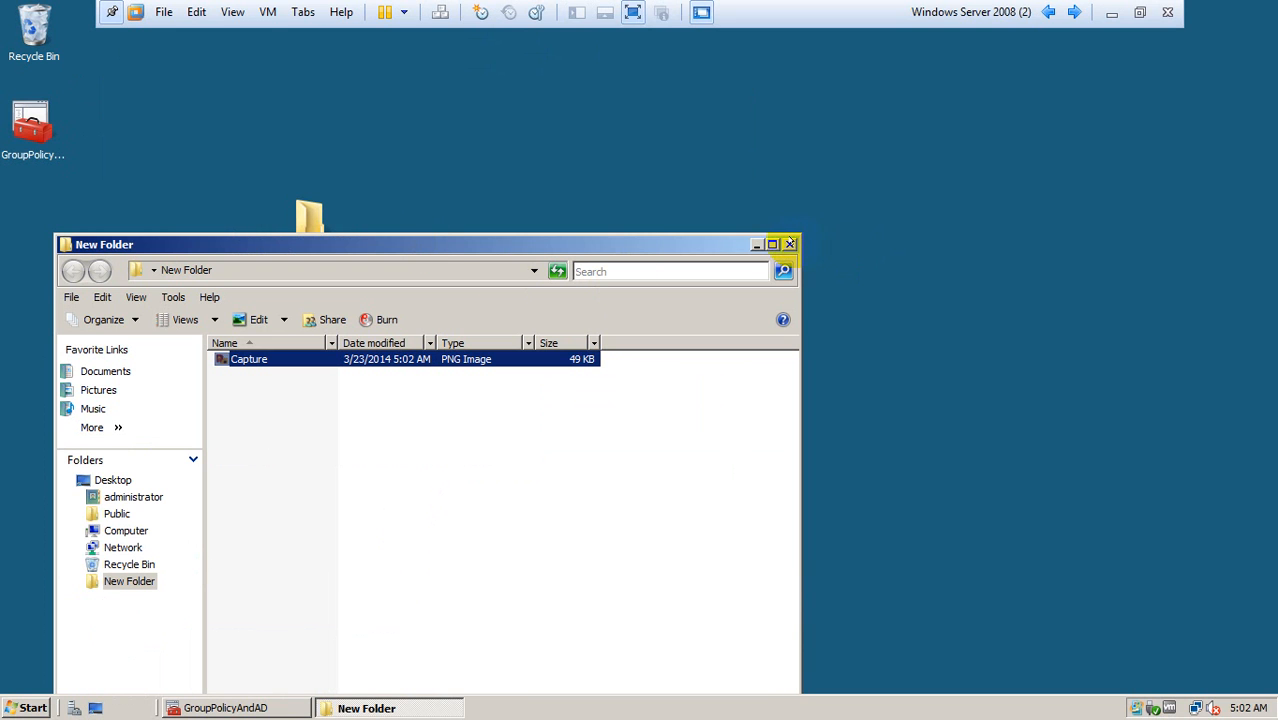
pyautogui.click(789, 244)
pyautogui.click(406, 250)
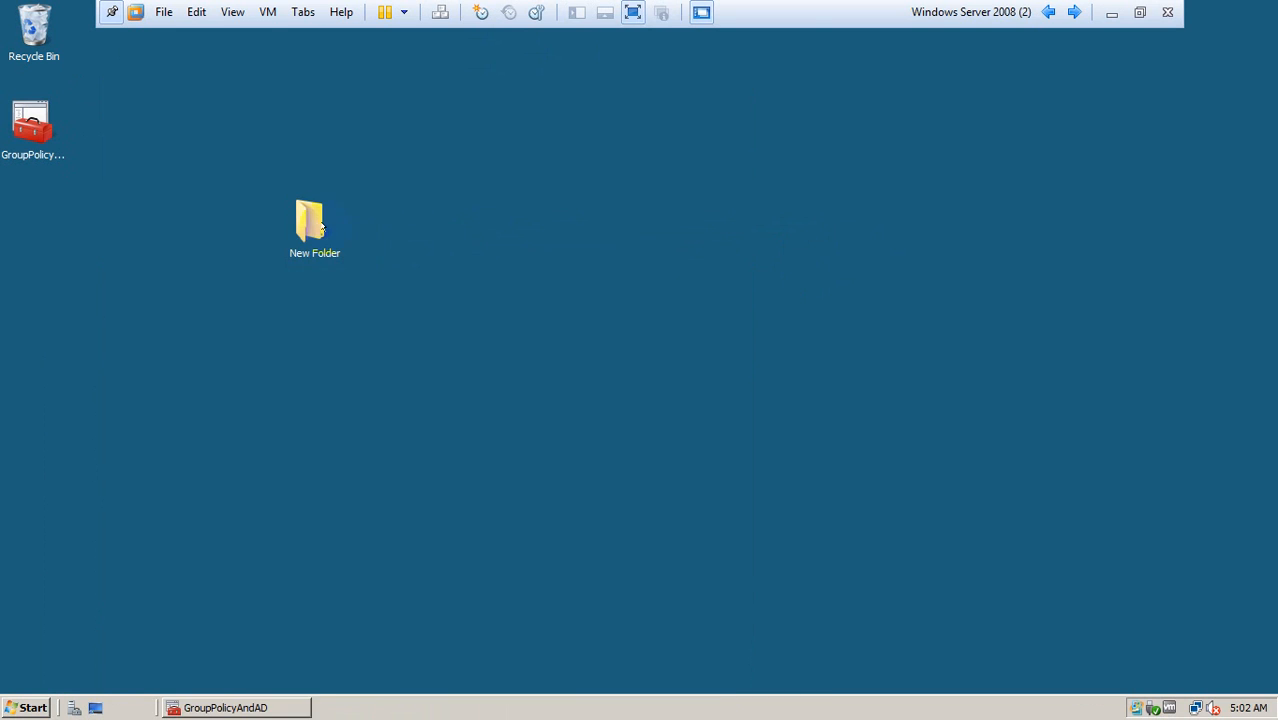
# Step: Share New Folder with Everyone at the Reader permission level
pyautogui.doubleClick(316, 225)
pyautogui.rightClick(319, 225)
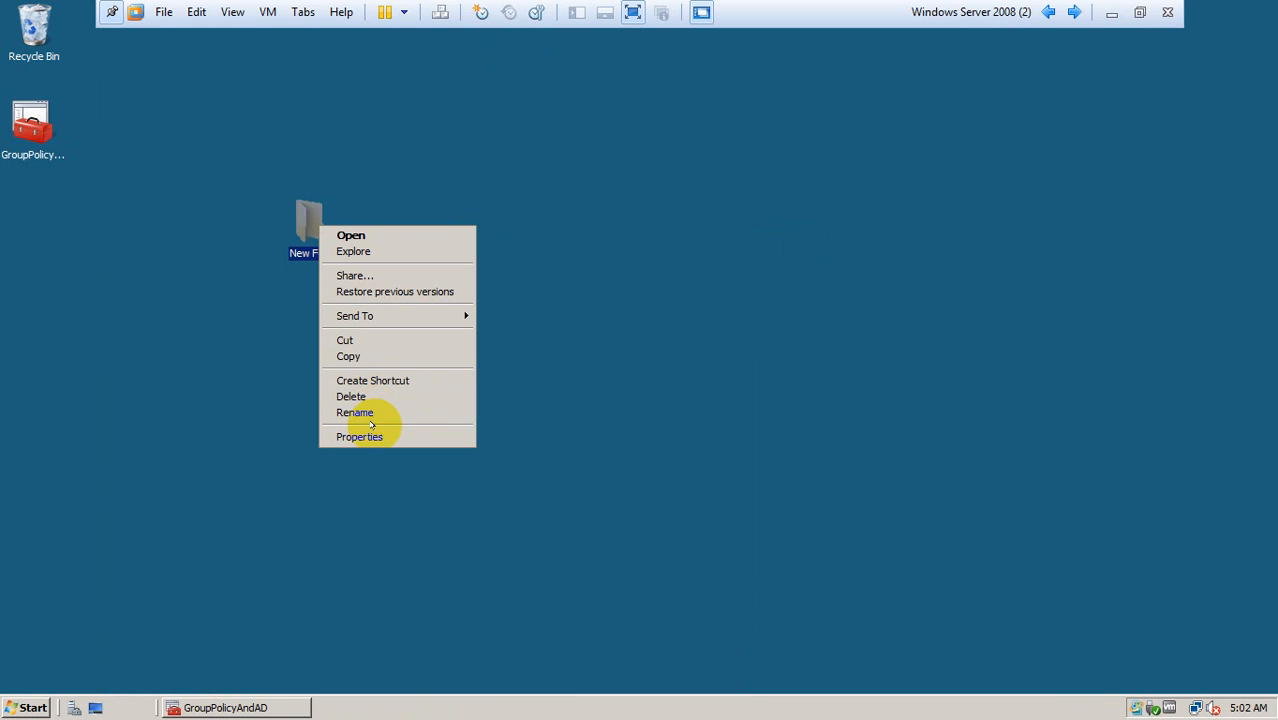
pyautogui.click(424, 273)
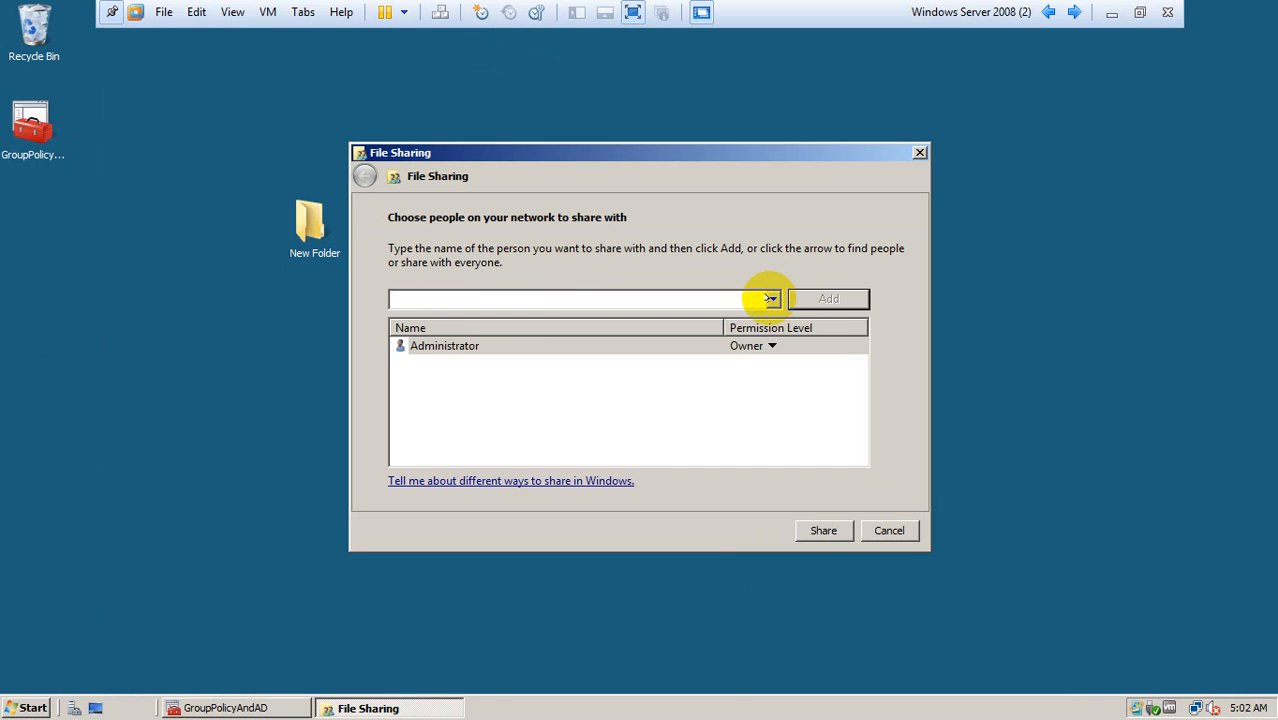
pyautogui.click(771, 298)
pyautogui.click(647, 319)
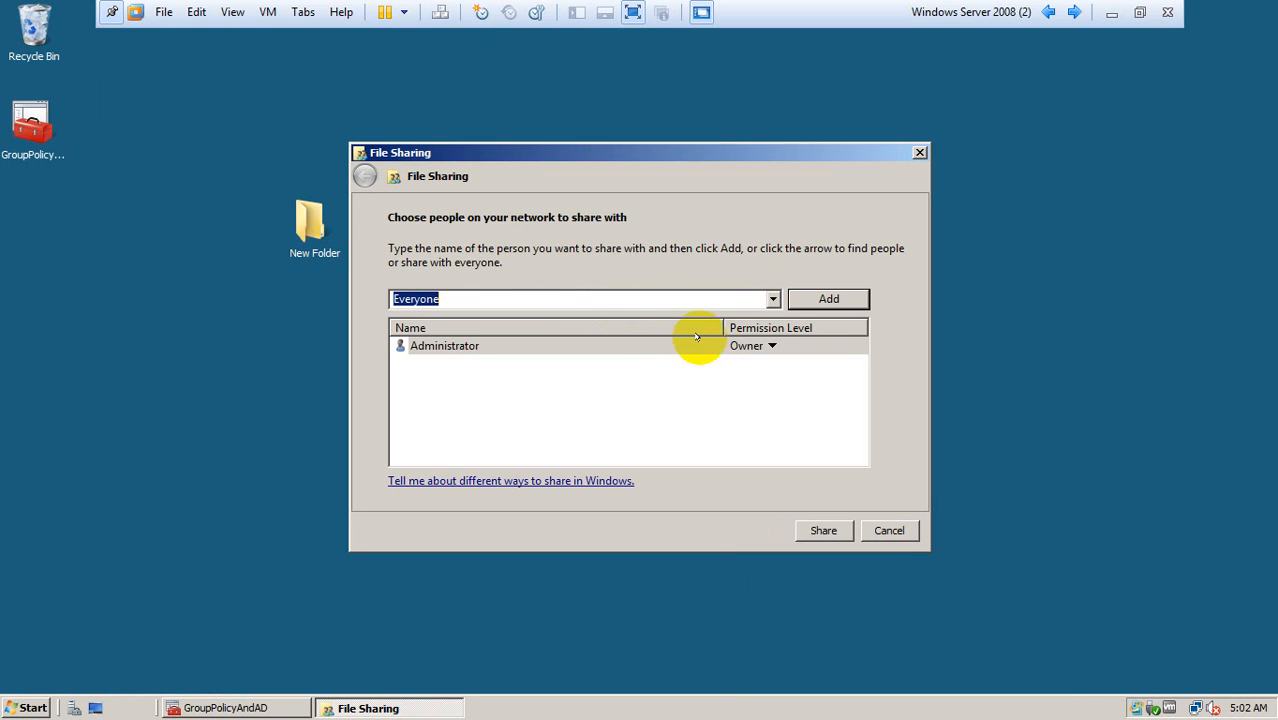
pyautogui.click(838, 298)
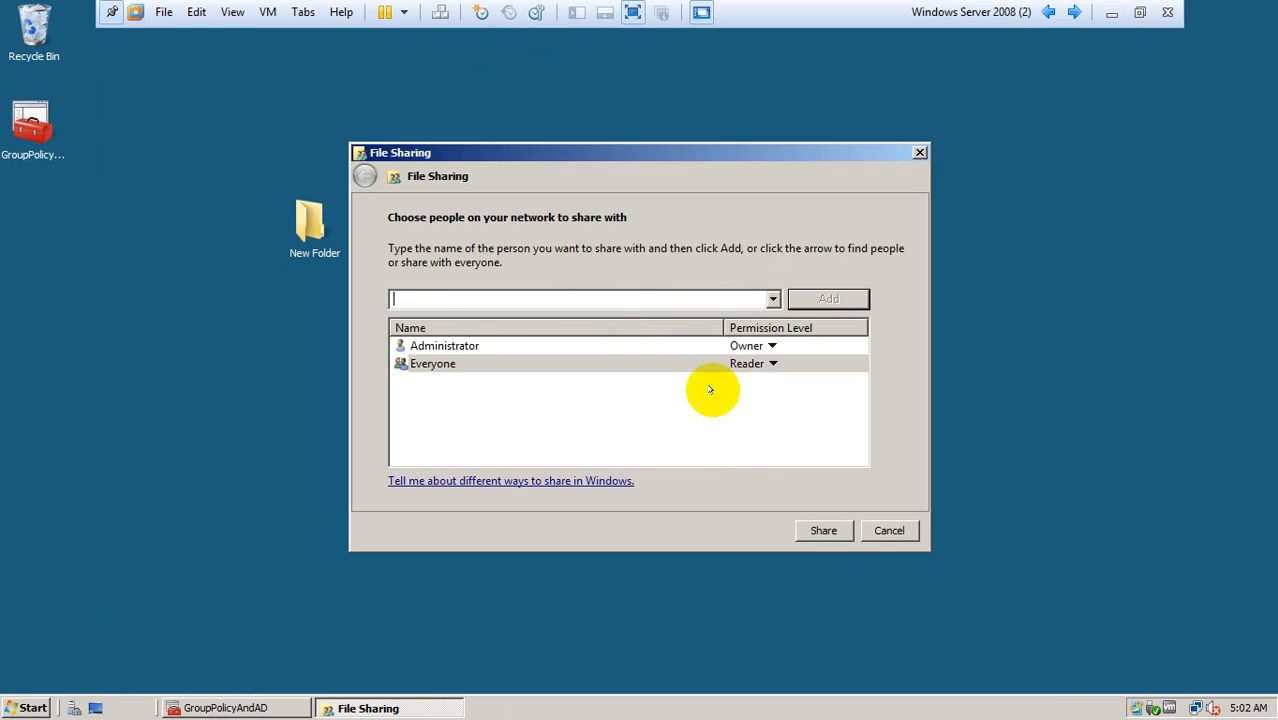
pyautogui.click(823, 531)
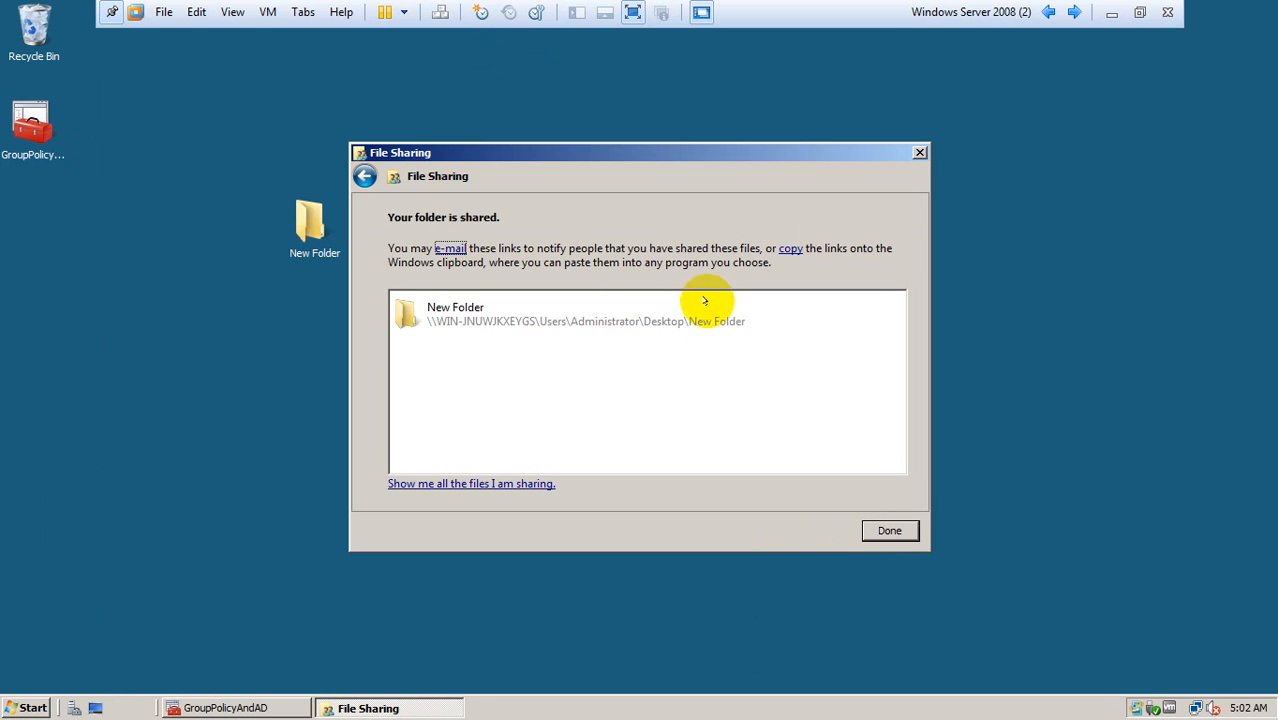
# Step: Copy the shared New Folder's network link to the clipboard and finish the File Sharing wizard
pyautogui.click(505, 321)
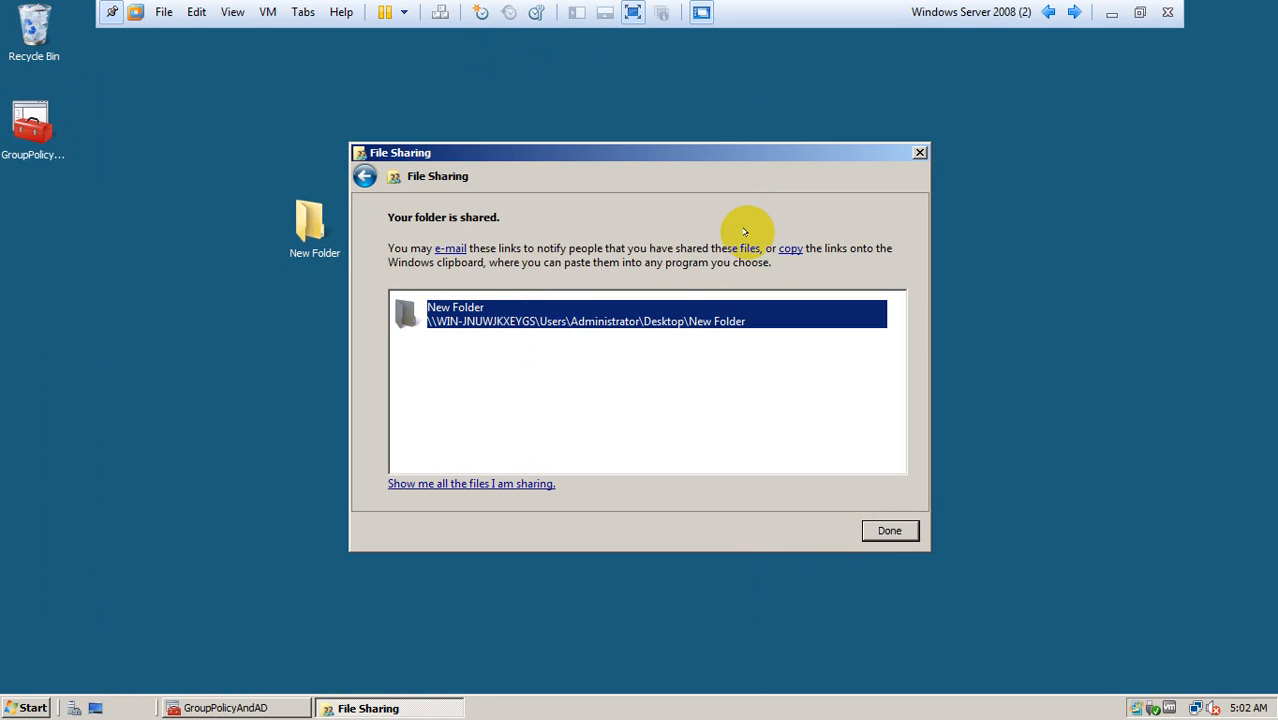
pyautogui.click(790, 248)
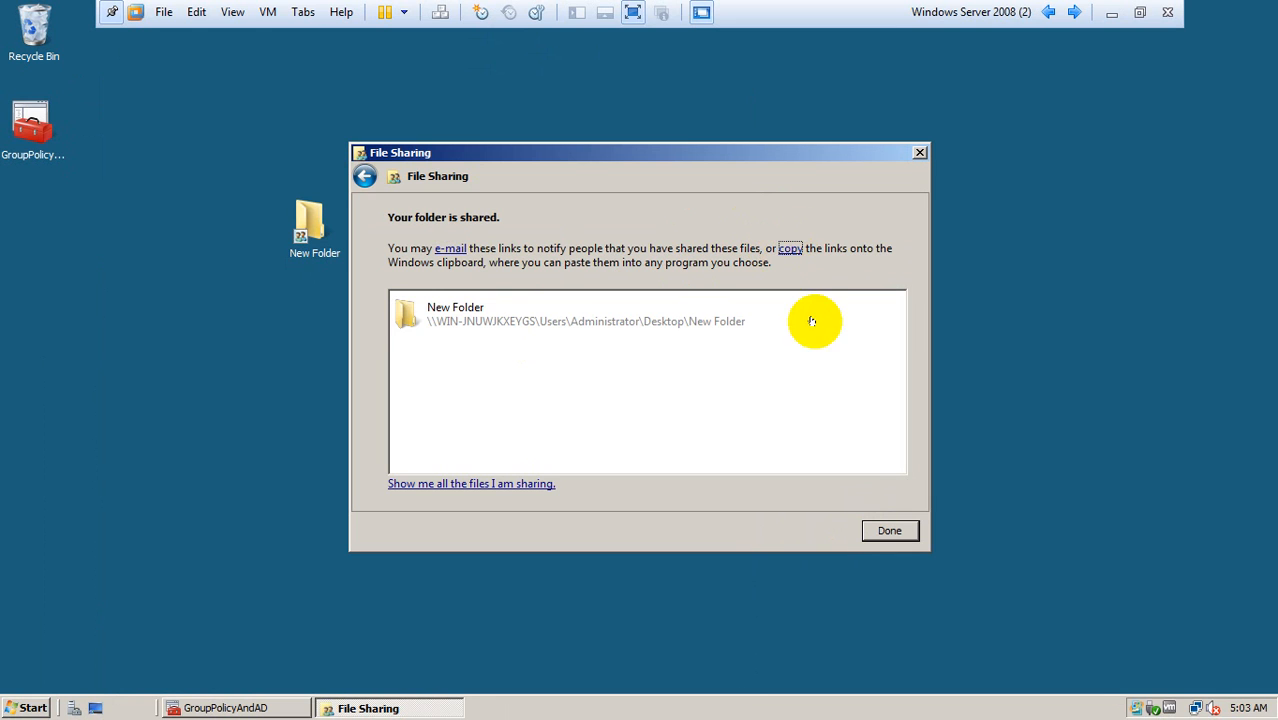
pyautogui.click(886, 528)
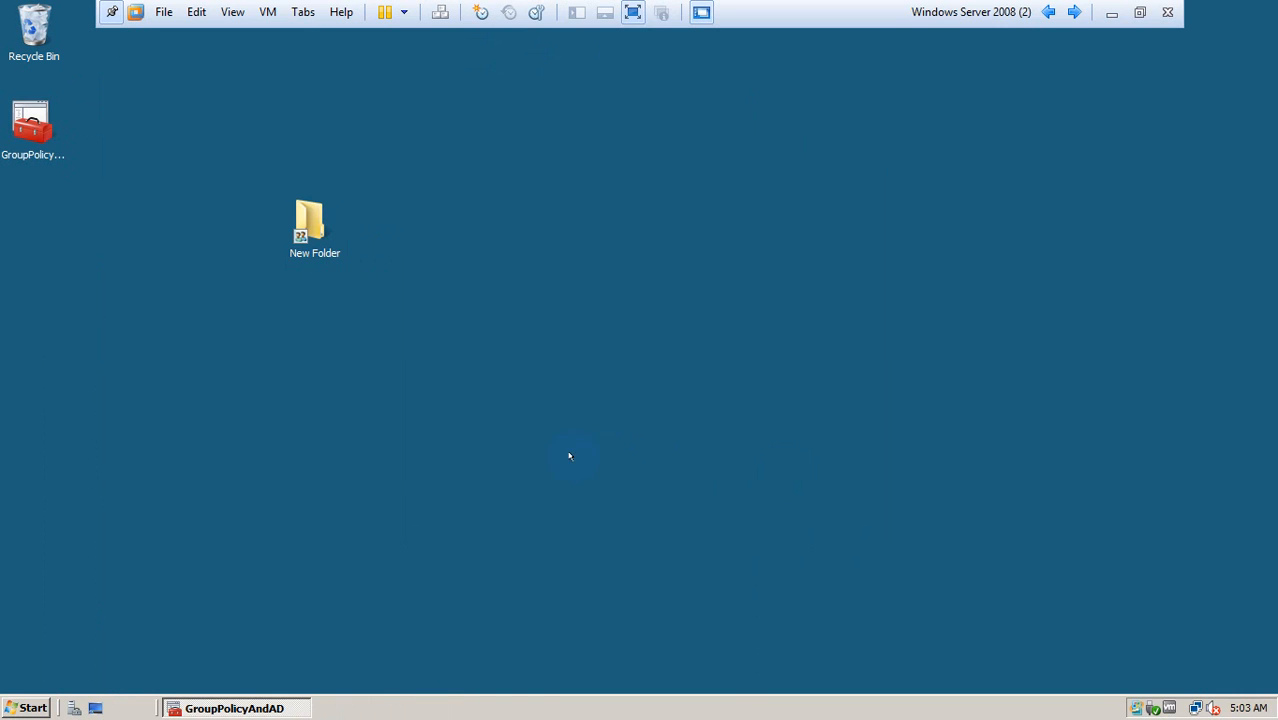
# Step: Restore the GroupPolicyAndAD console and create a GPO named user-wallpaper linked to the Test OU
pyautogui.click(214, 710)
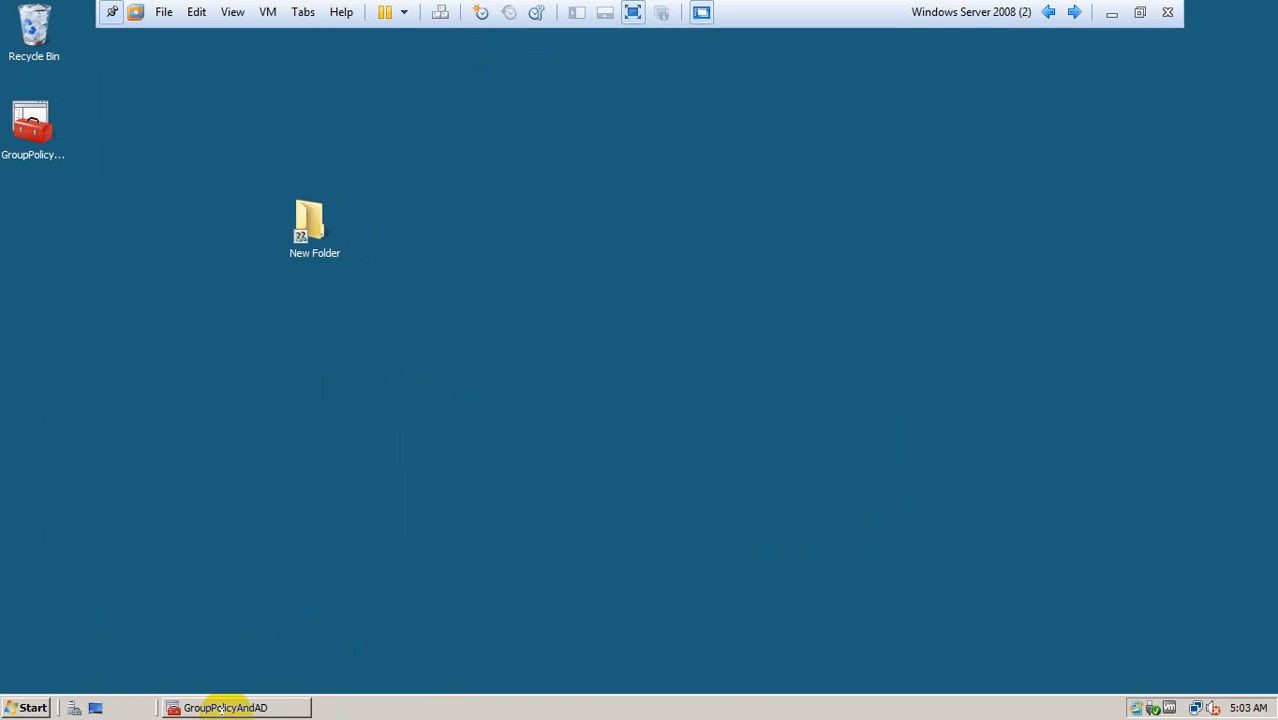
pyautogui.click(210, 708)
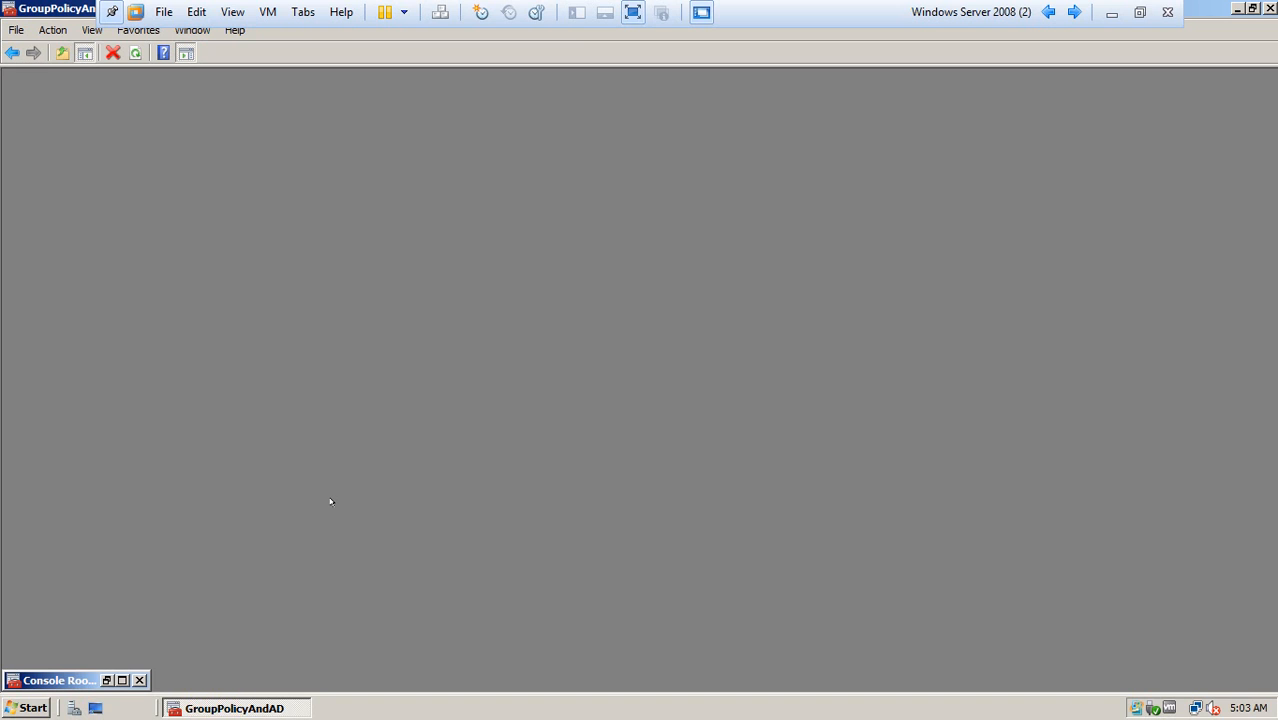
pyautogui.click(107, 679)
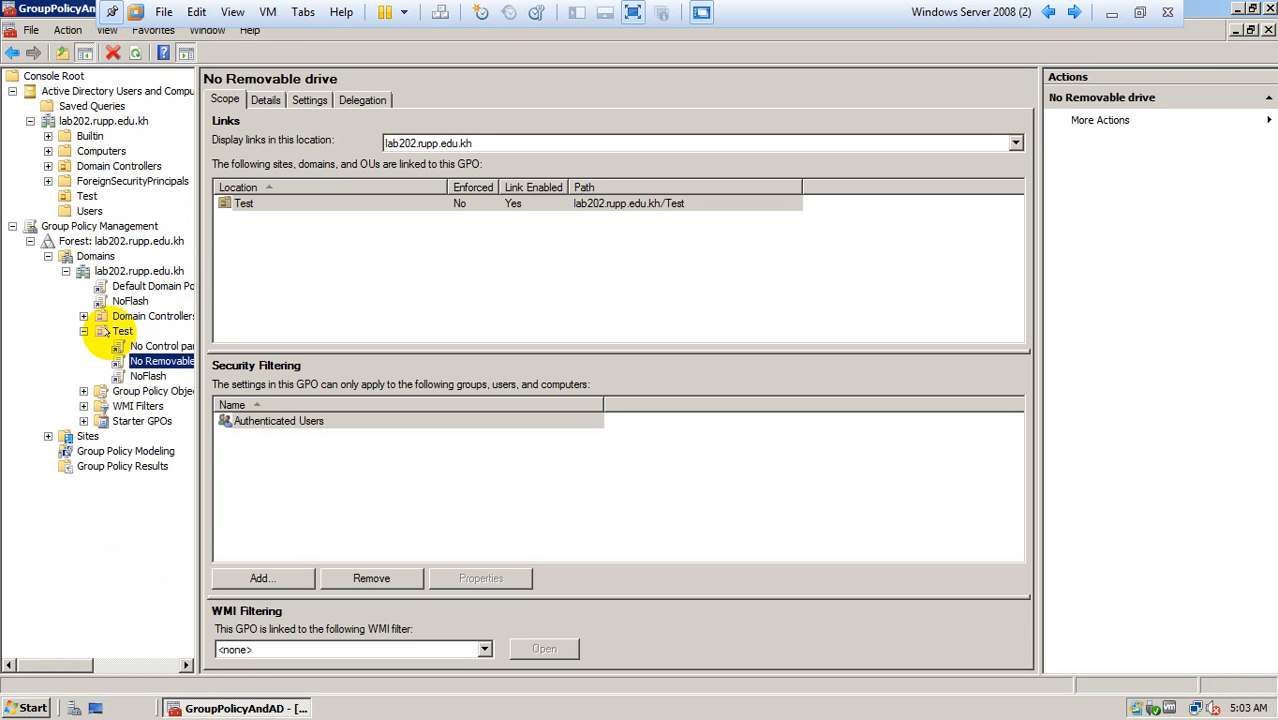
pyautogui.click(113, 333)
pyautogui.rightClick(113, 333)
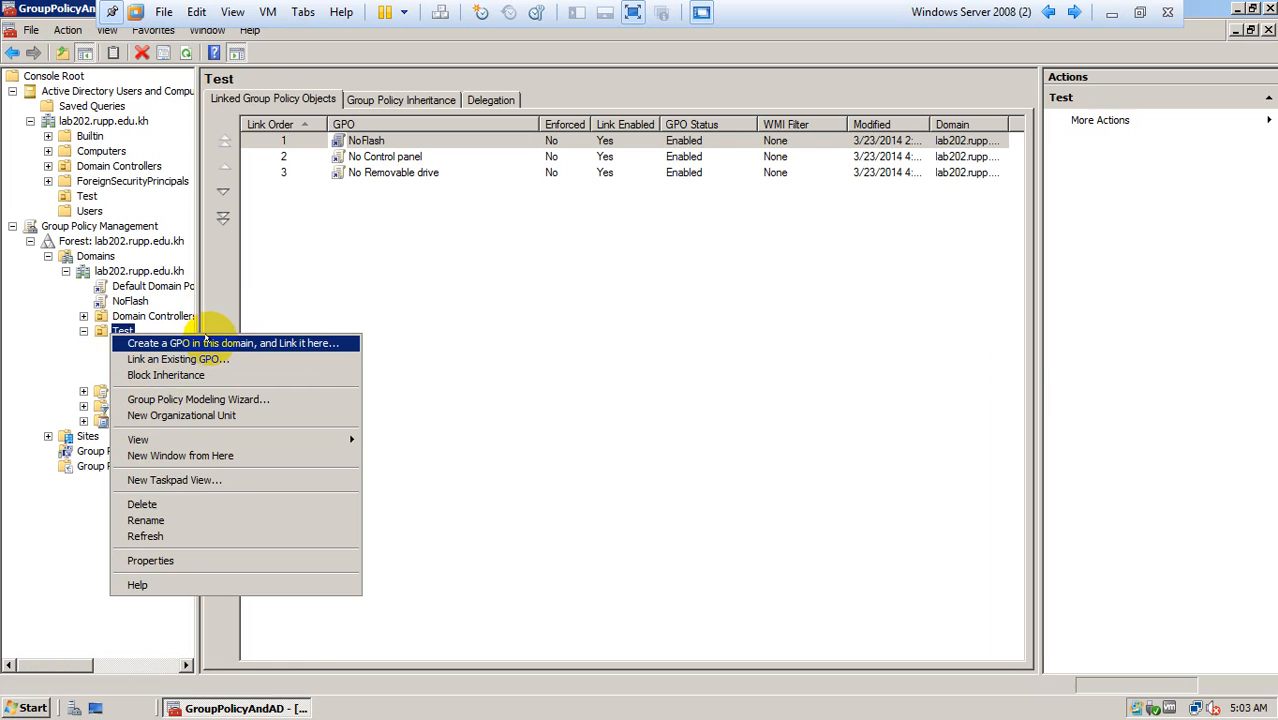
pyautogui.click(230, 343)
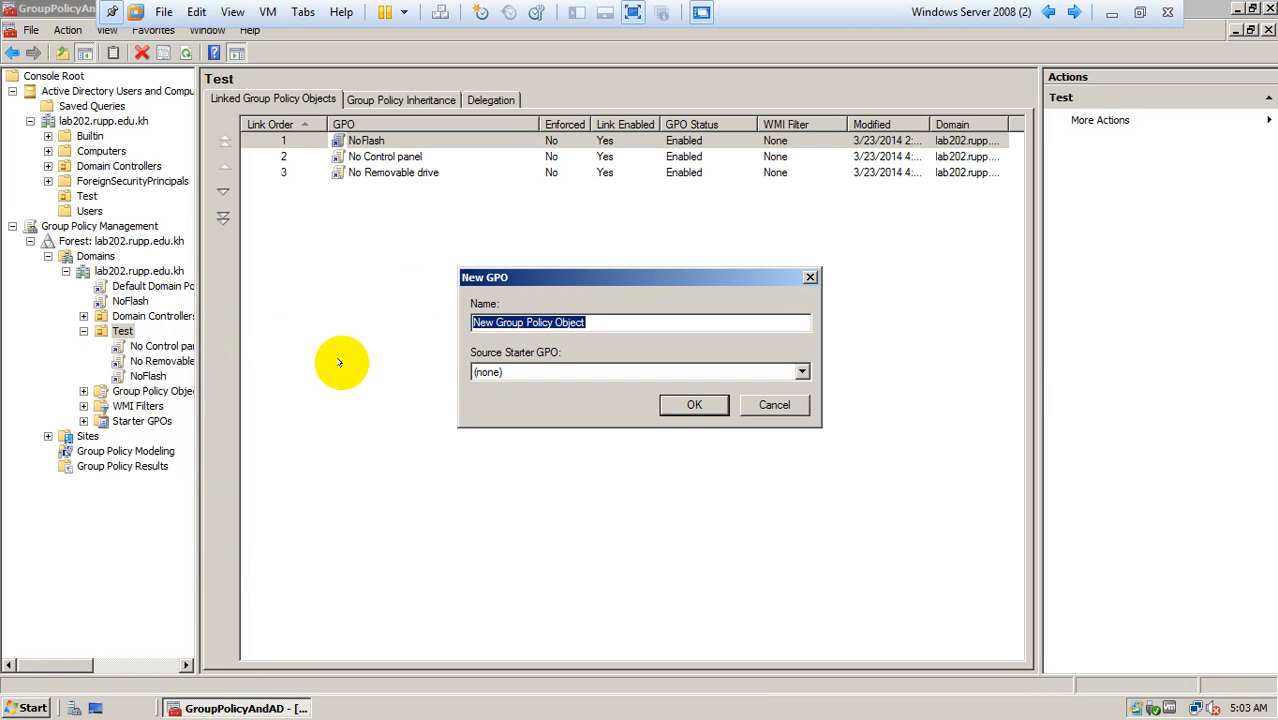
pyautogui.write('wp')
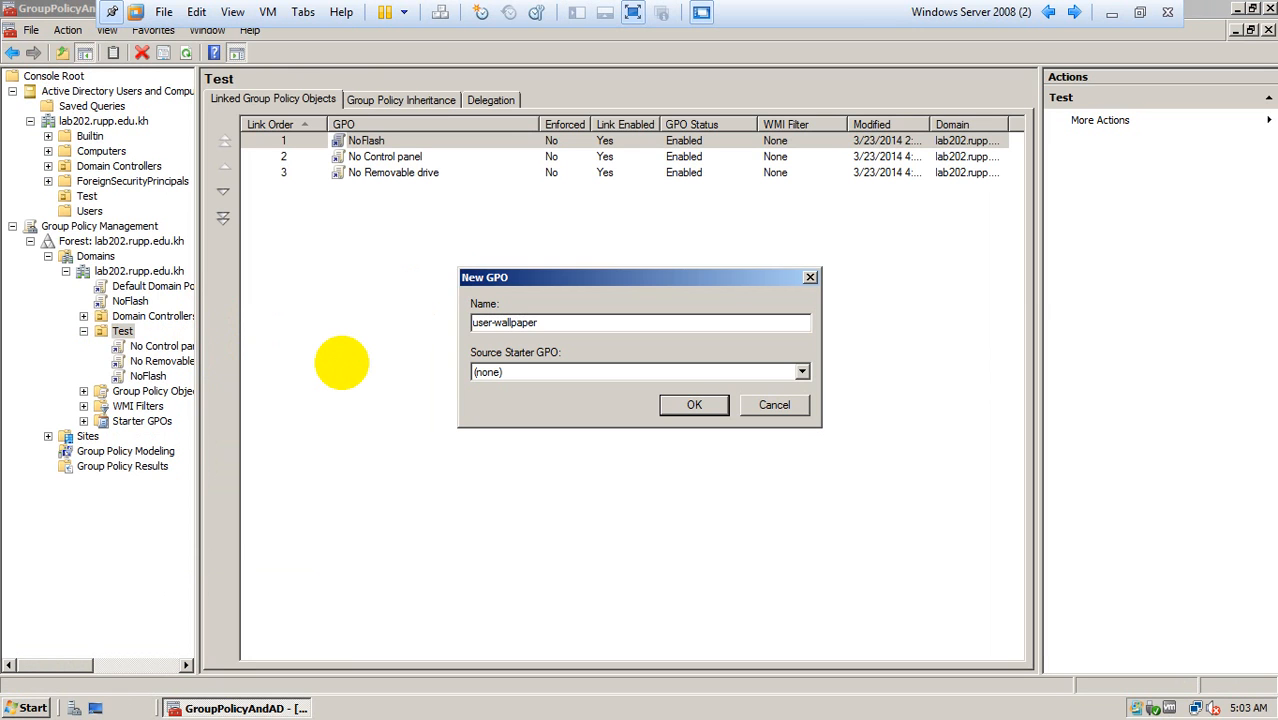
pyautogui.click(674, 405)
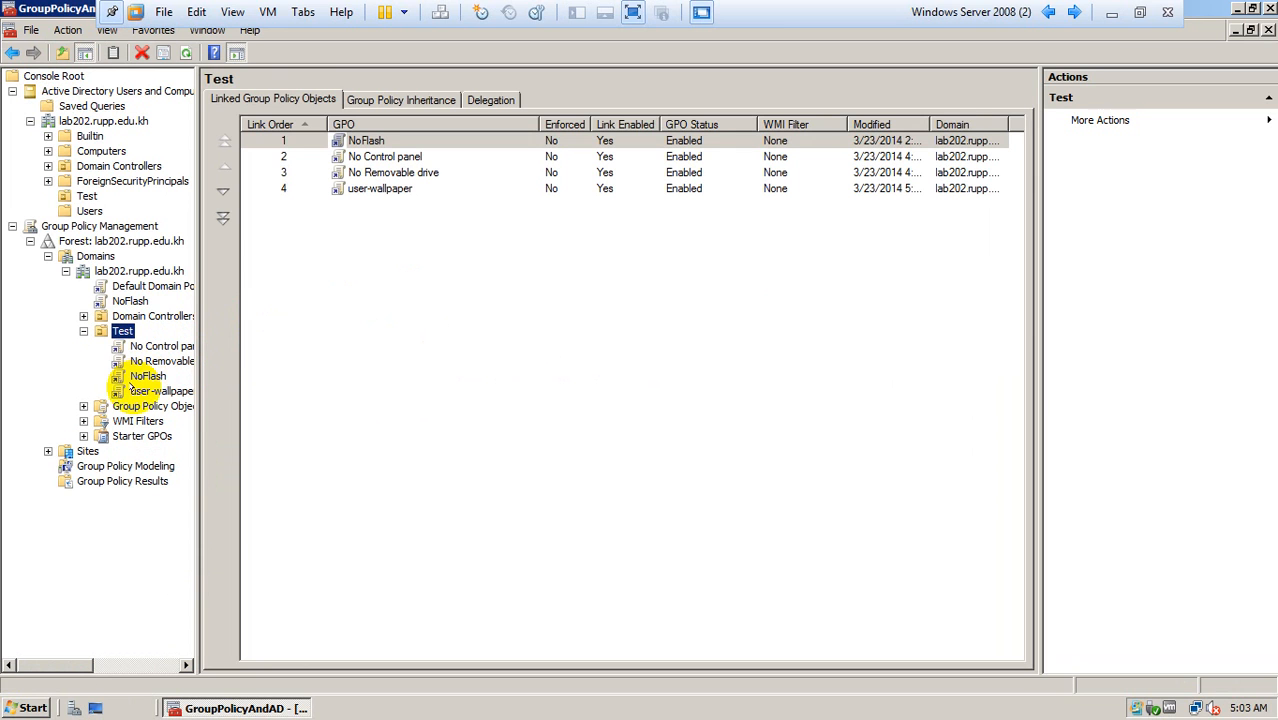
# Step: Open the user-wallpaper GPO for editing and go to User Configuration > Policies > Administrative Templates > Desktop > Desktop
pyautogui.click(140, 390)
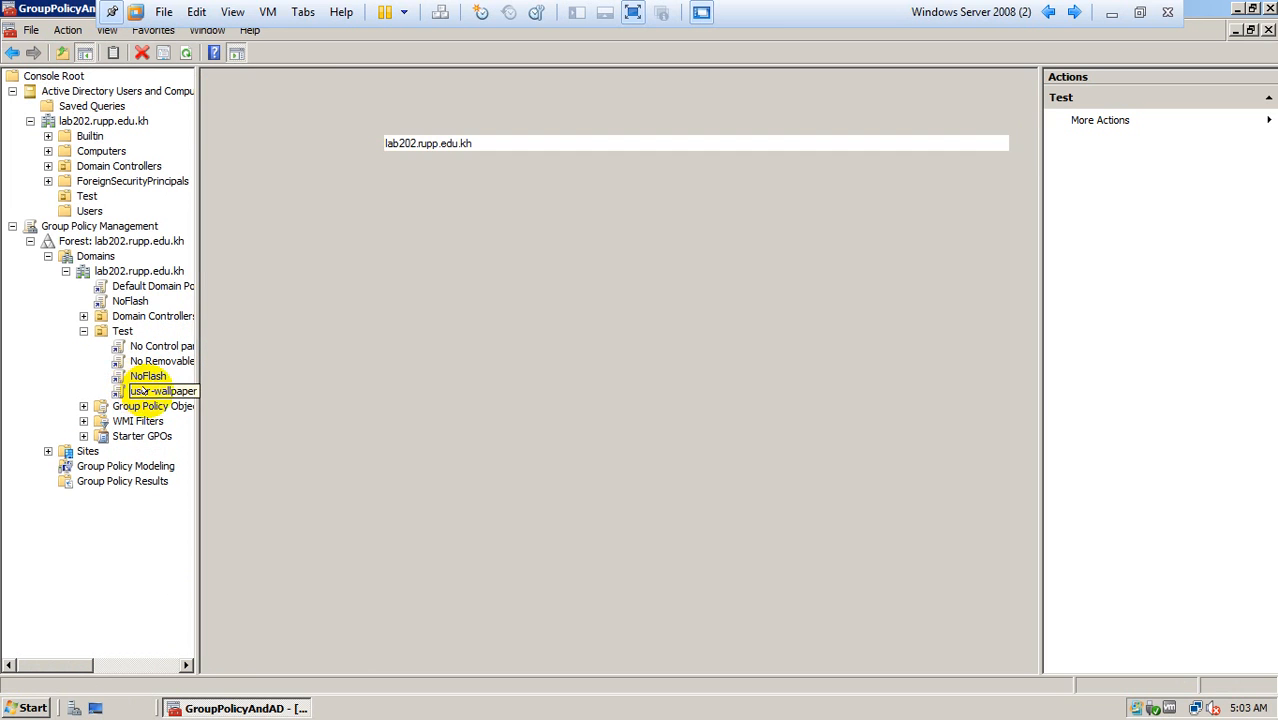
pyautogui.rightClick(143, 391)
pyautogui.click(158, 397)
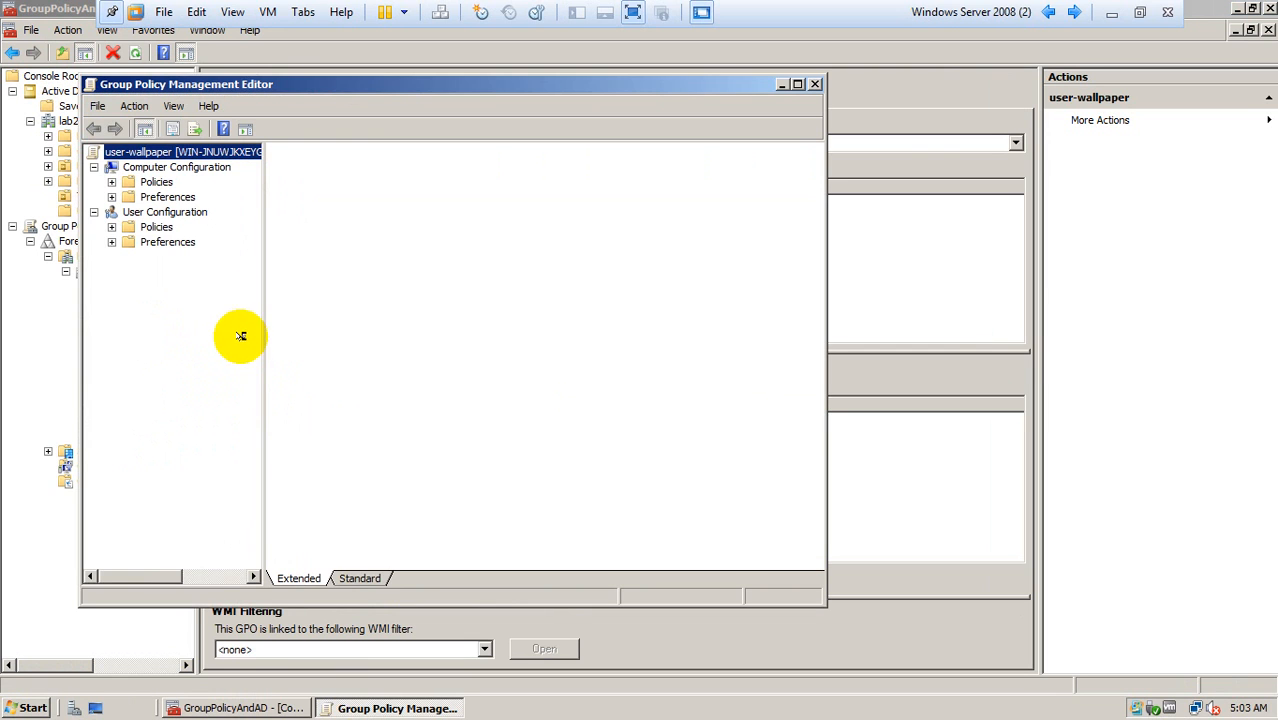
pyautogui.click(124, 227)
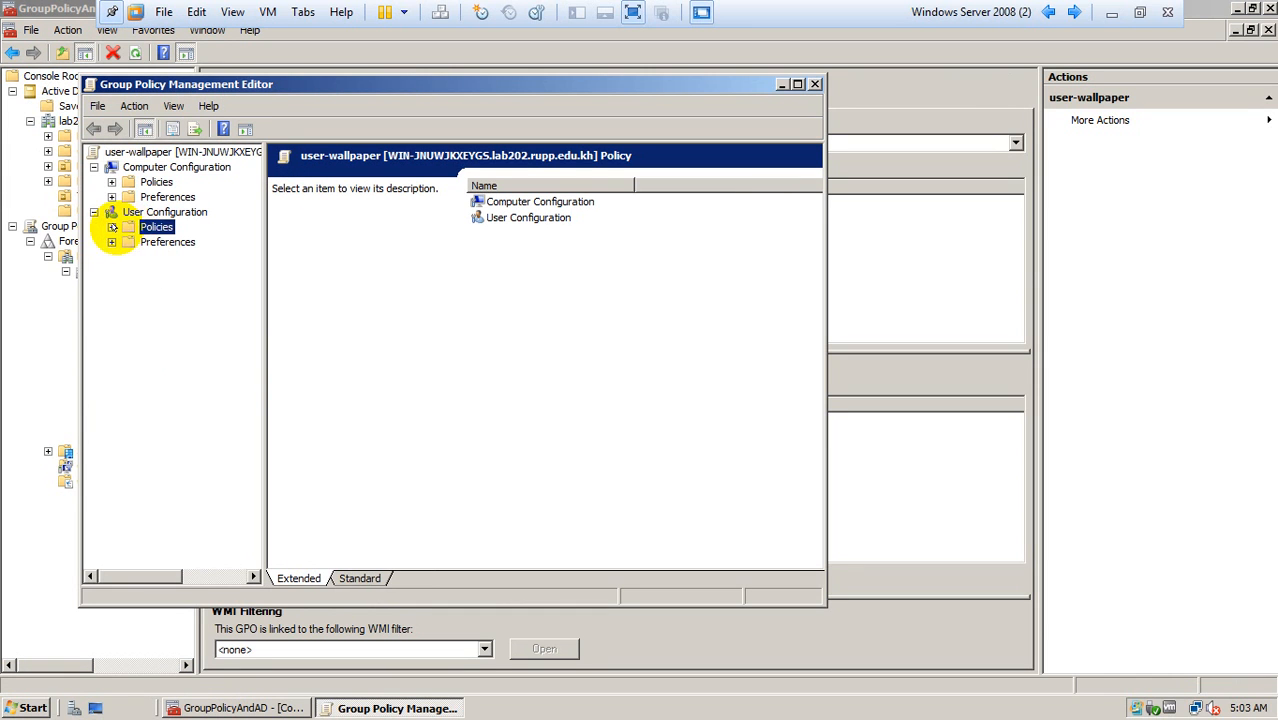
pyautogui.click(108, 227)
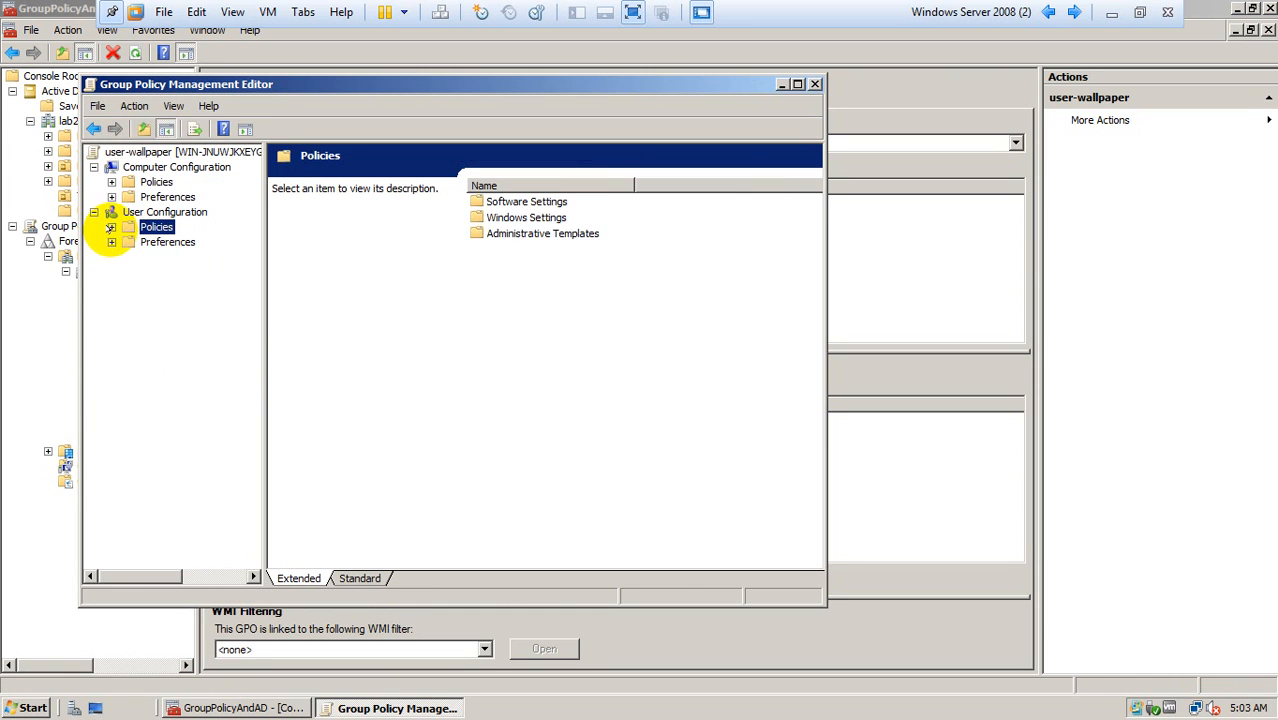
pyautogui.click(111, 227)
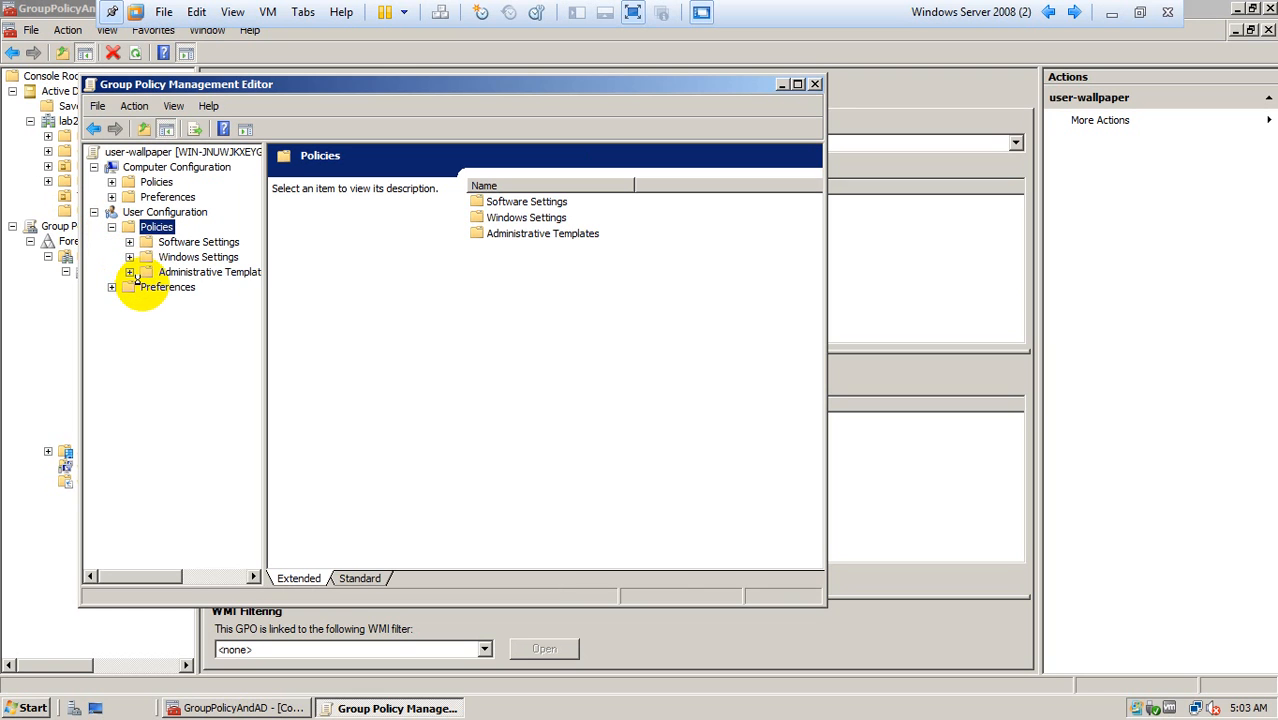
pyautogui.click(130, 273)
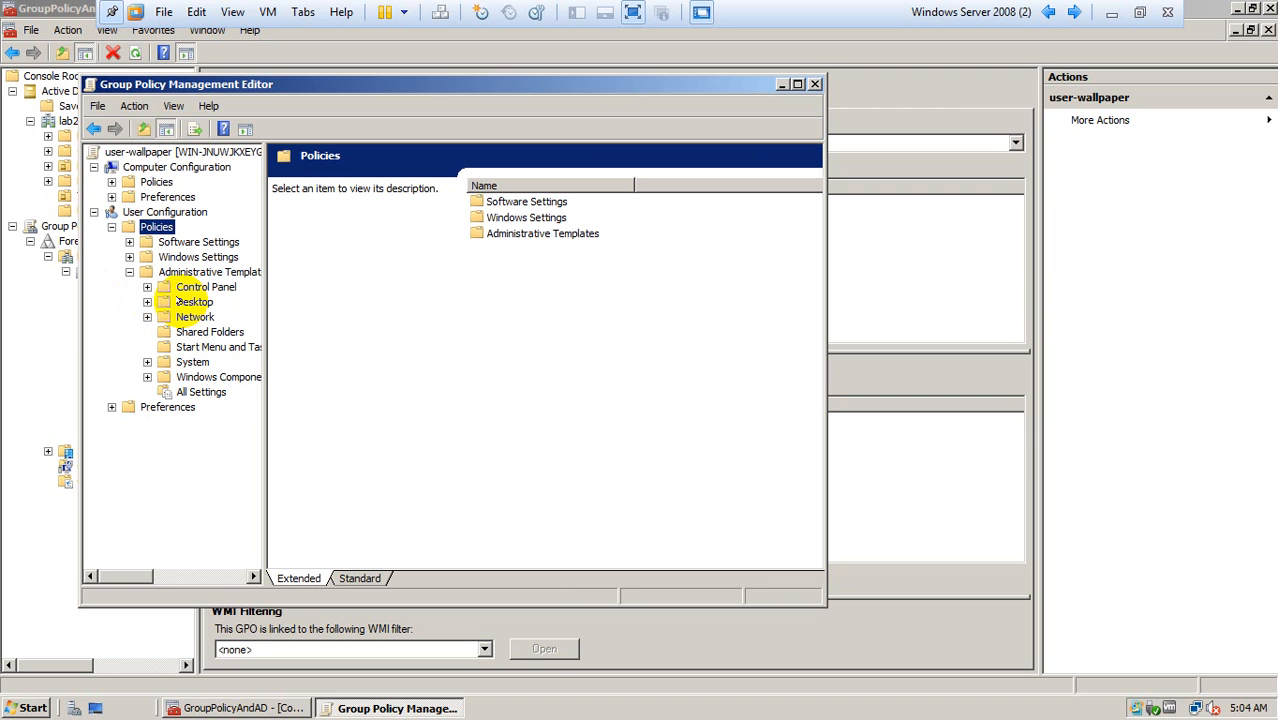
pyautogui.click(170, 302)
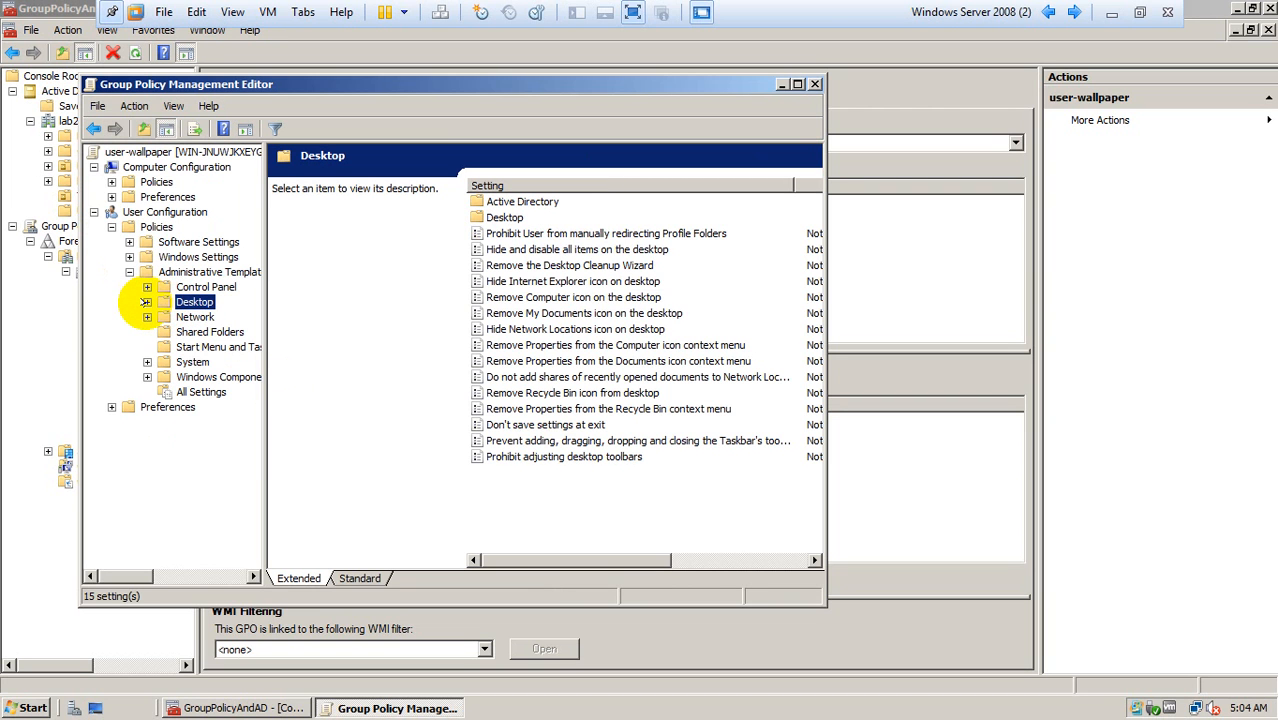
pyautogui.click(147, 302)
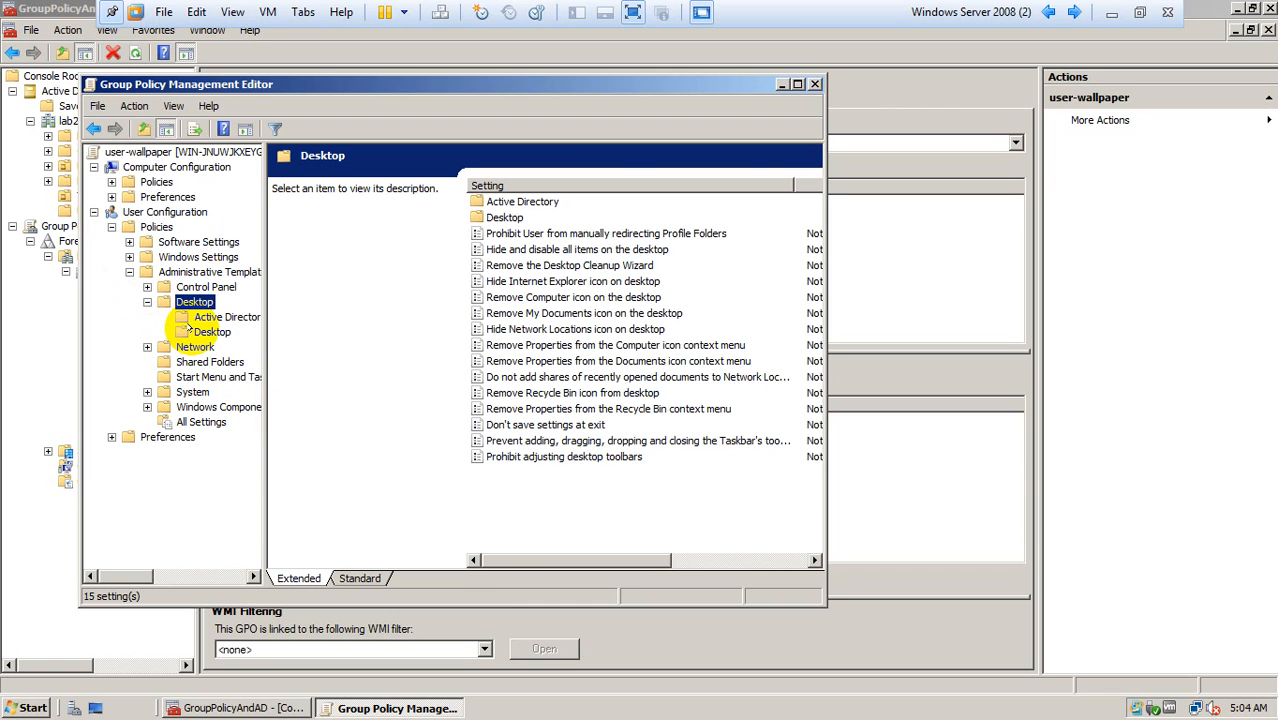
pyautogui.click(200, 331)
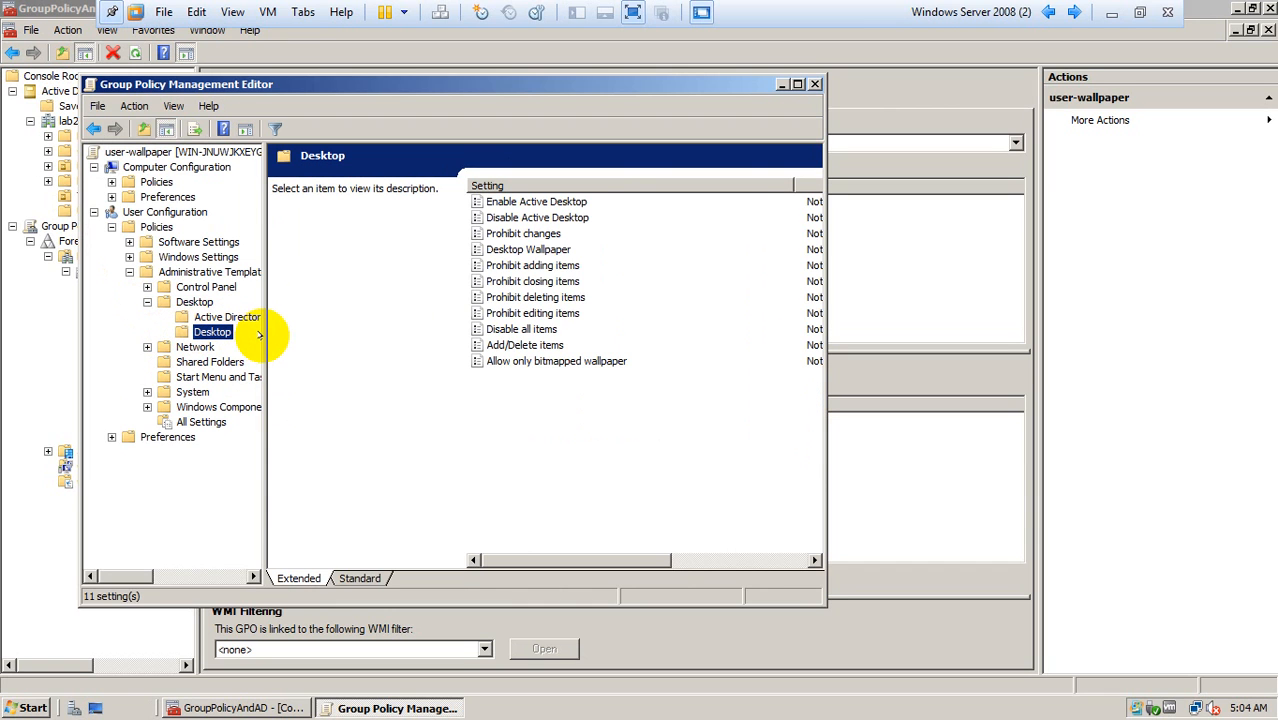
# Step: Enable the Desktop Wallpaper policy and paste the copied New Folder network link as the wallpaper name
pyautogui.click(529, 247)
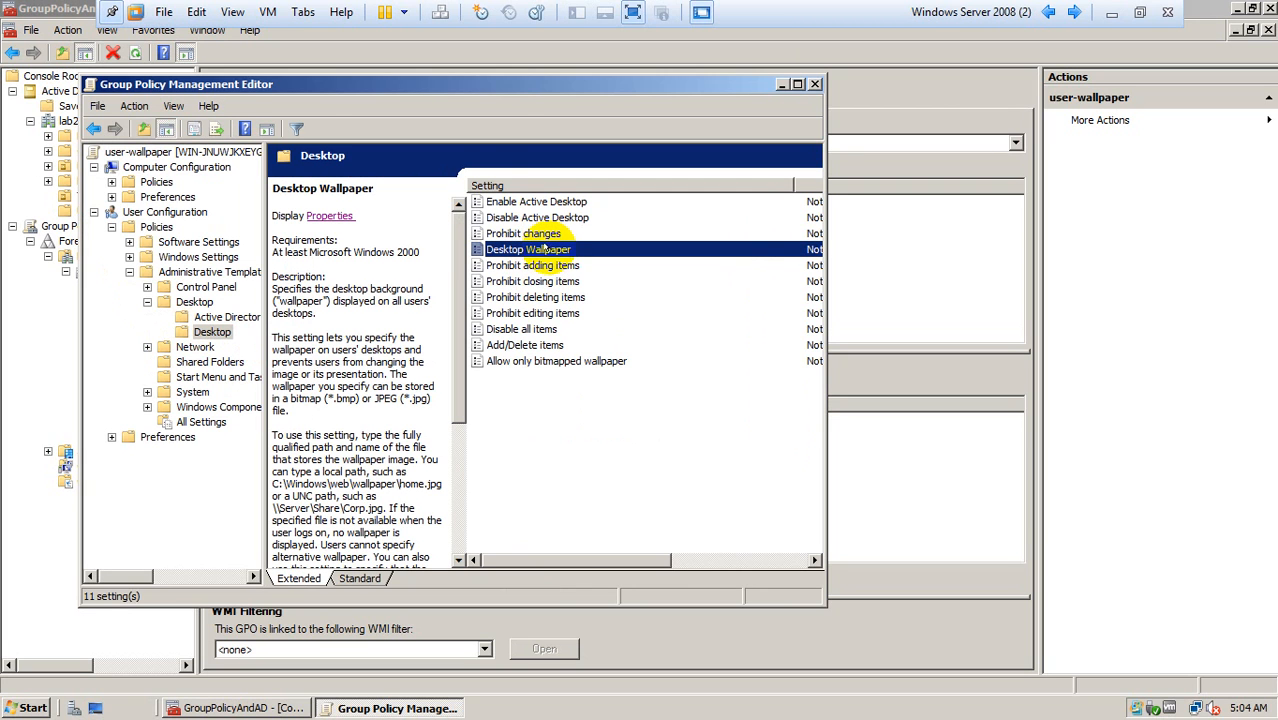
pyautogui.doubleClick(545, 248)
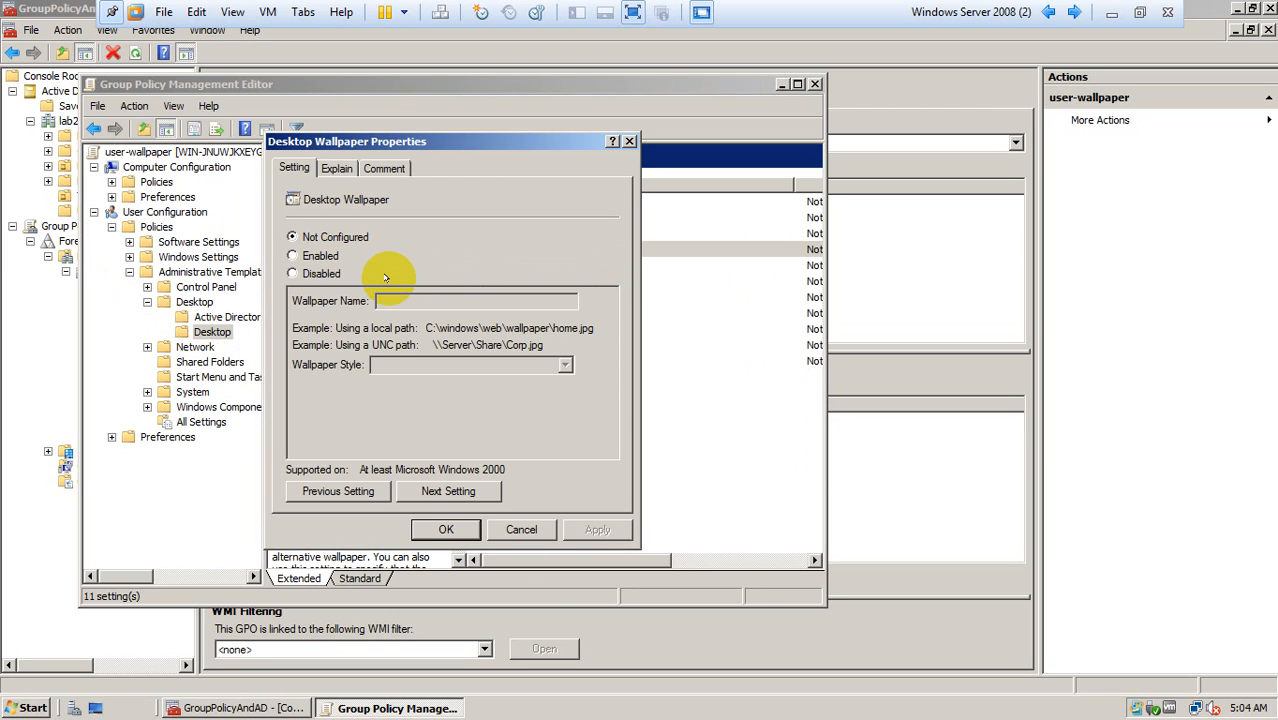
pyautogui.click(307, 256)
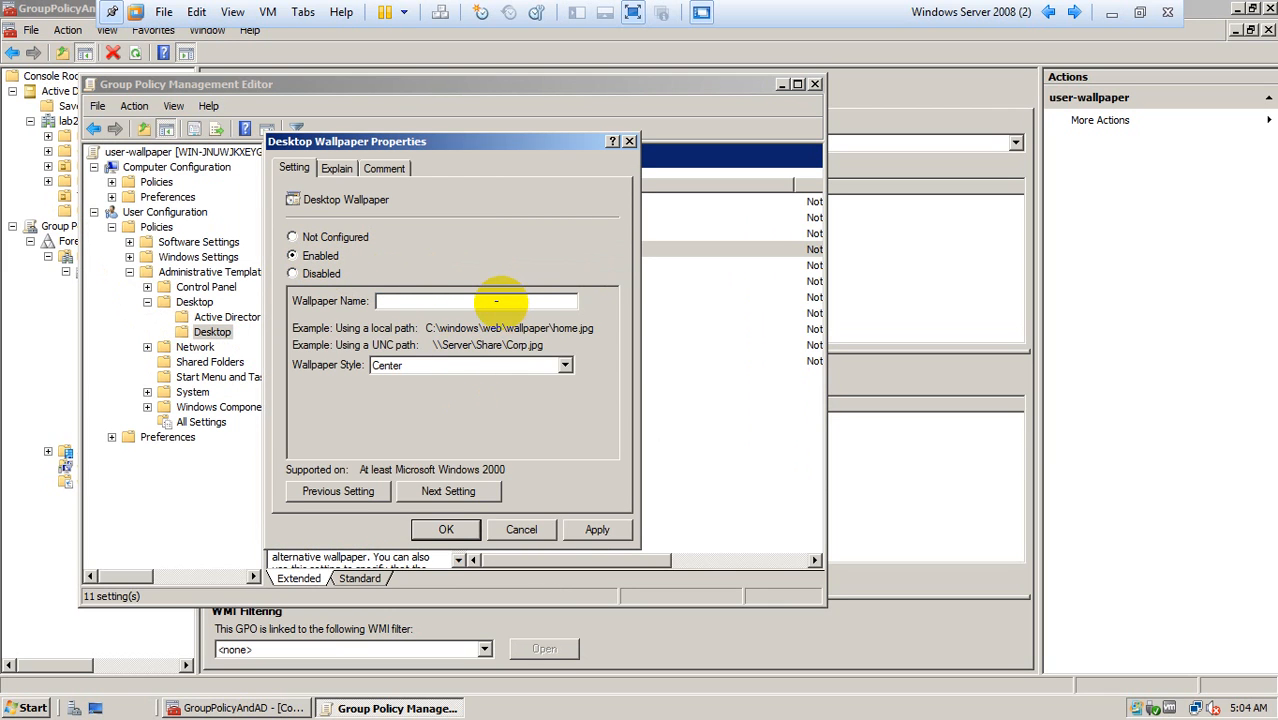
pyautogui.click(501, 303)
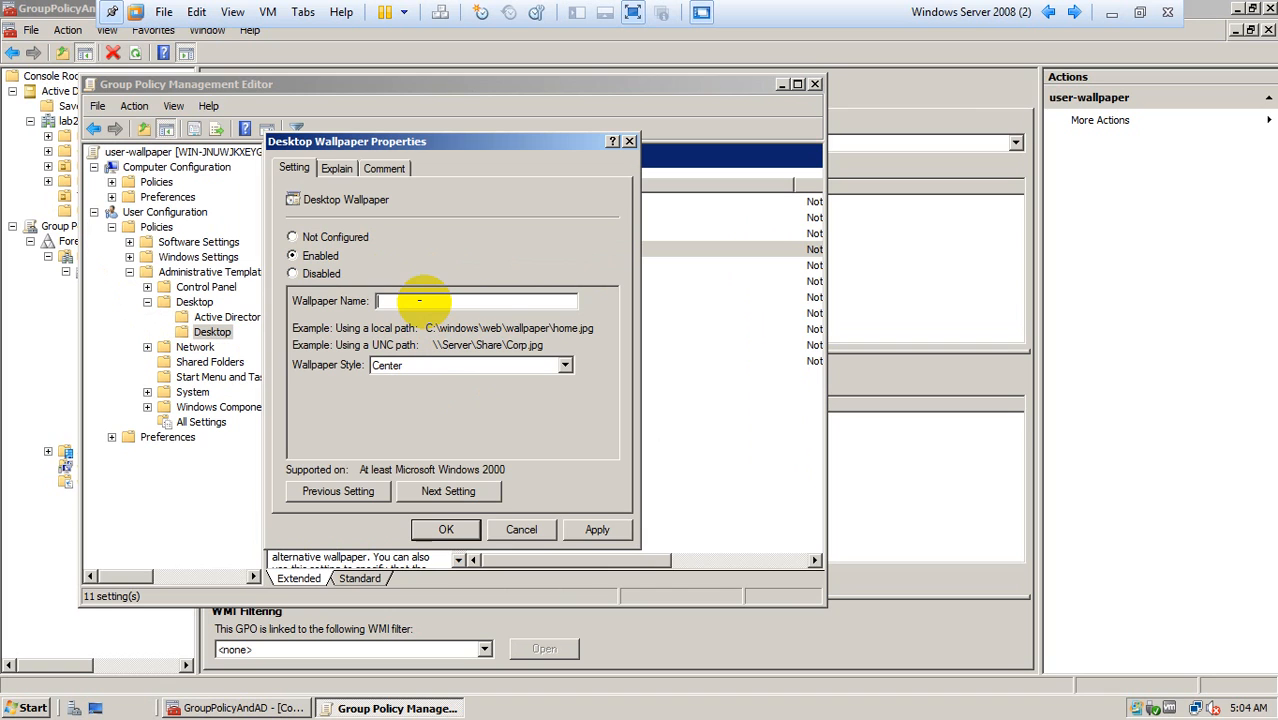
pyautogui.hotkey('ctrl', 'v')
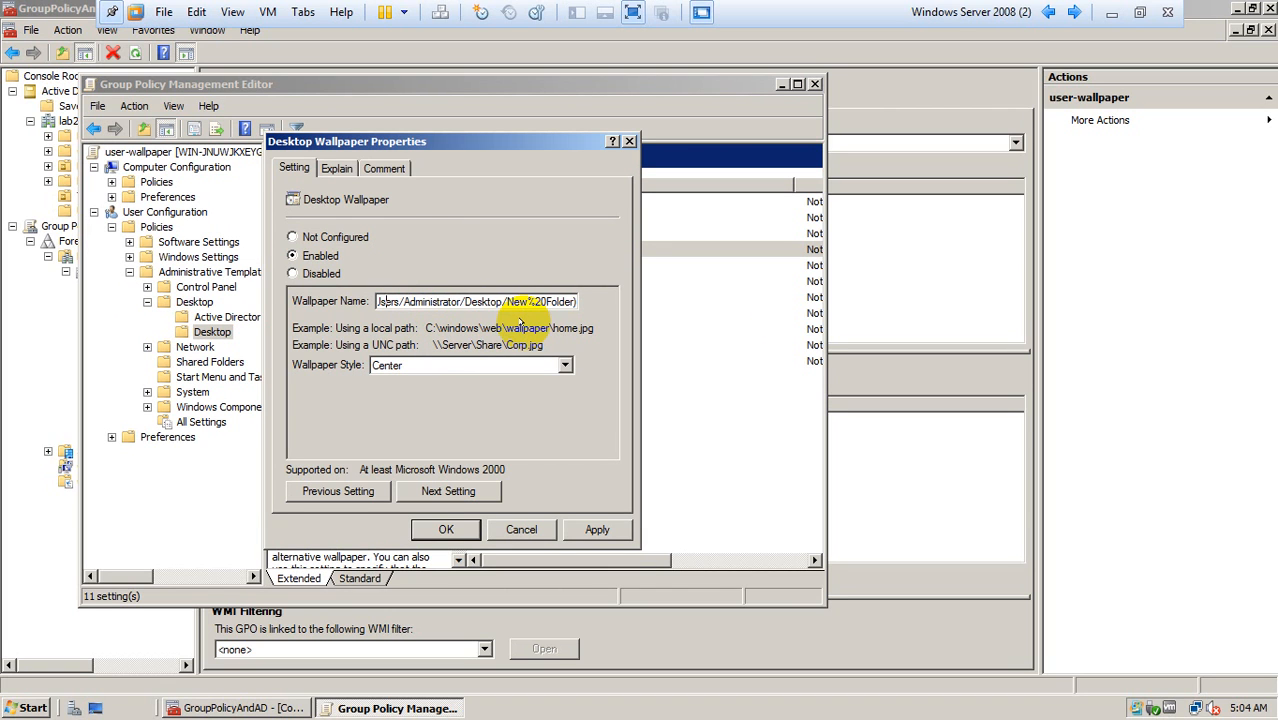
# Step: Read through the full pasted path in the wallpaper name from end to beginning and back
pyautogui.press('Left')
pyautogui.press('Left')
pyautogui.press('Left')
pyautogui.press('Left')
pyautogui.press('Left')
pyautogui.press('Left')
pyautogui.press('Left')
pyautogui.press('Left')
pyautogui.press('Left')
pyautogui.press('Left')
pyautogui.press('Left')
pyautogui.press('Left')
pyautogui.press('Left')
pyautogui.press('Left')
pyautogui.press('Left')
pyautogui.press('Left')
pyautogui.press('Left')
pyautogui.press('Left')
pyautogui.press('Left')
pyautogui.press('Left')
pyautogui.press('Left')
pyautogui.press('Left')
pyautogui.press('Left')
pyautogui.press('Left')
pyautogui.press('Left')
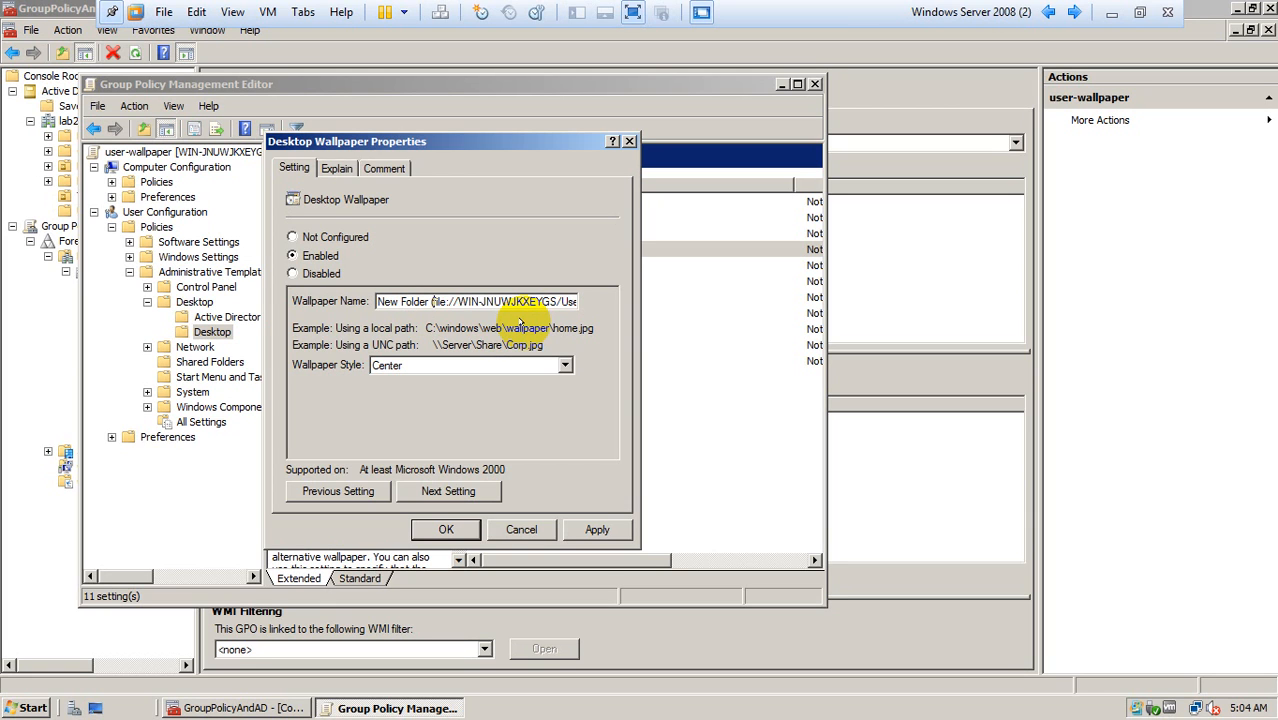
pyautogui.press('Right')
pyautogui.press('Right')
pyautogui.press('Right')
pyautogui.press('Right')
pyautogui.press('Right')
pyautogui.press('Right')
pyautogui.press('Right')
pyautogui.press('Right')
pyautogui.press('Right')
pyautogui.press('Right')
pyautogui.press('Right')
pyautogui.press('Right')
pyautogui.press('Right')
pyautogui.press('Right')
pyautogui.press('Right')
pyautogui.press('Right')
pyautogui.press('Right')
pyautogui.press('Right')
pyautogui.press('Right')
pyautogui.press('Right')
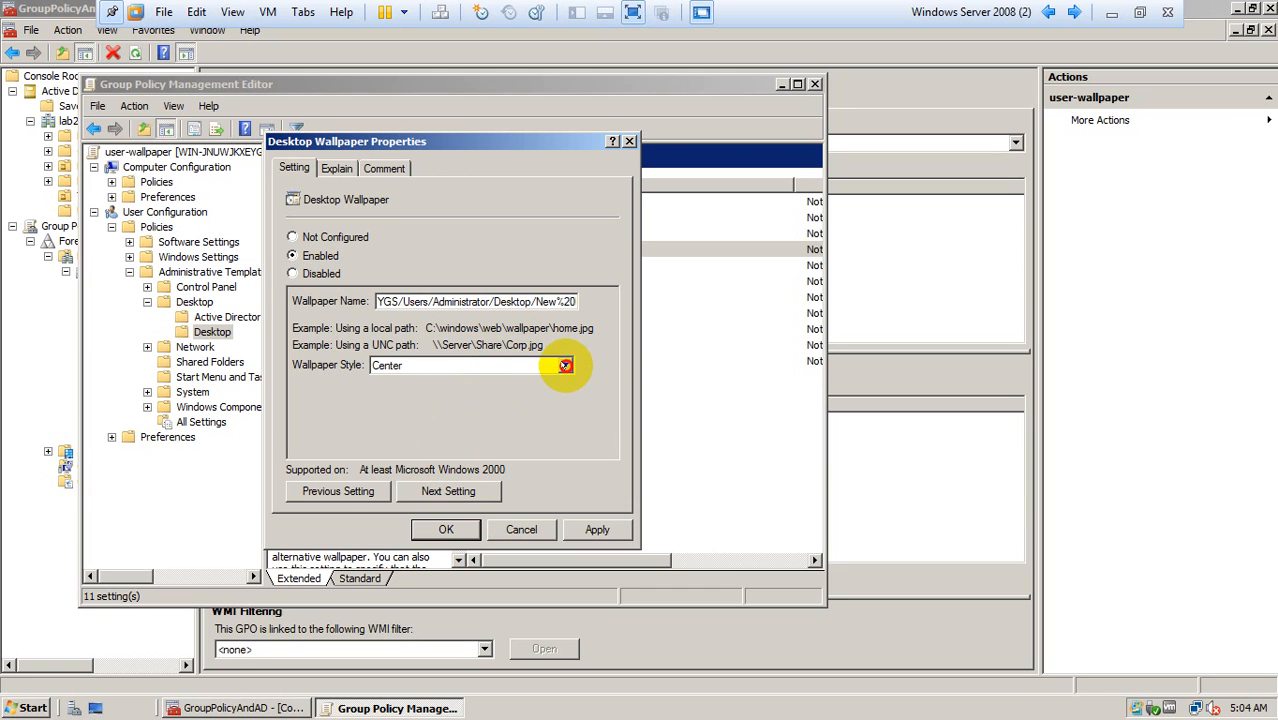
# Step: Keep the wallpaper style at Center, apply the Desktop Wallpaper policy and close the policy editor
pyautogui.click(565, 366)
pyautogui.click(565, 366)
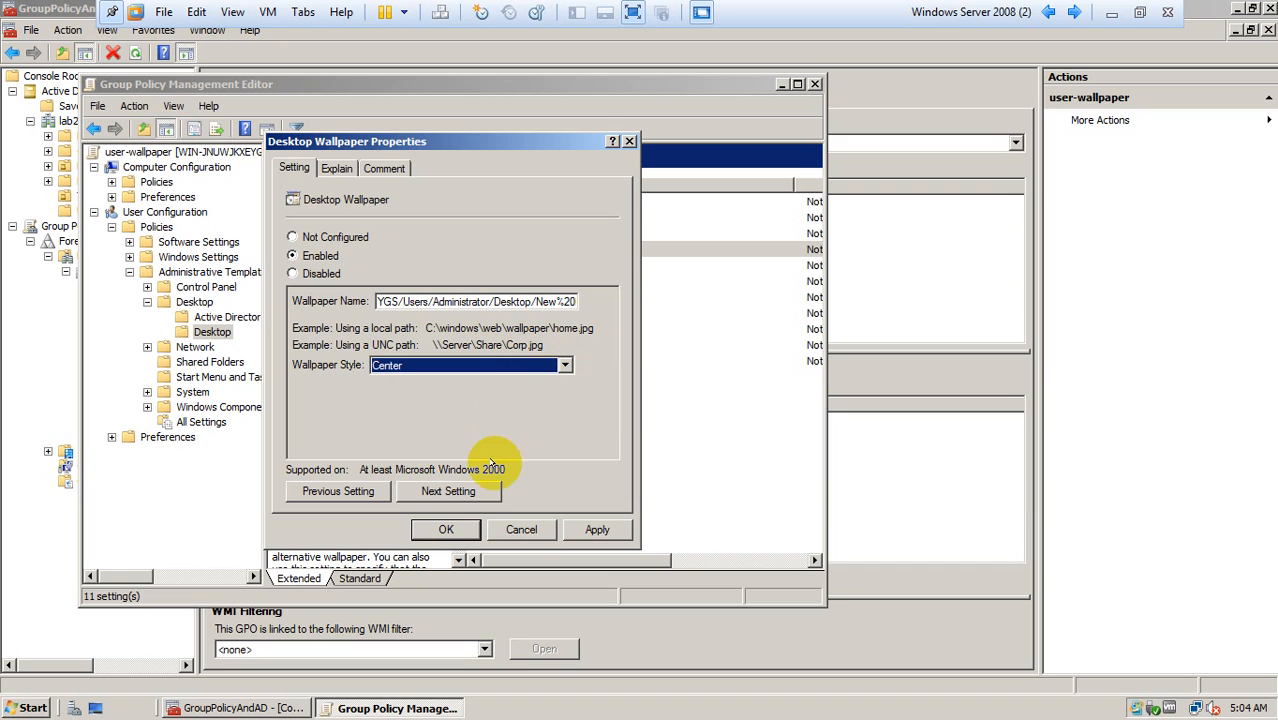
pyautogui.click(597, 530)
pyautogui.click(446, 529)
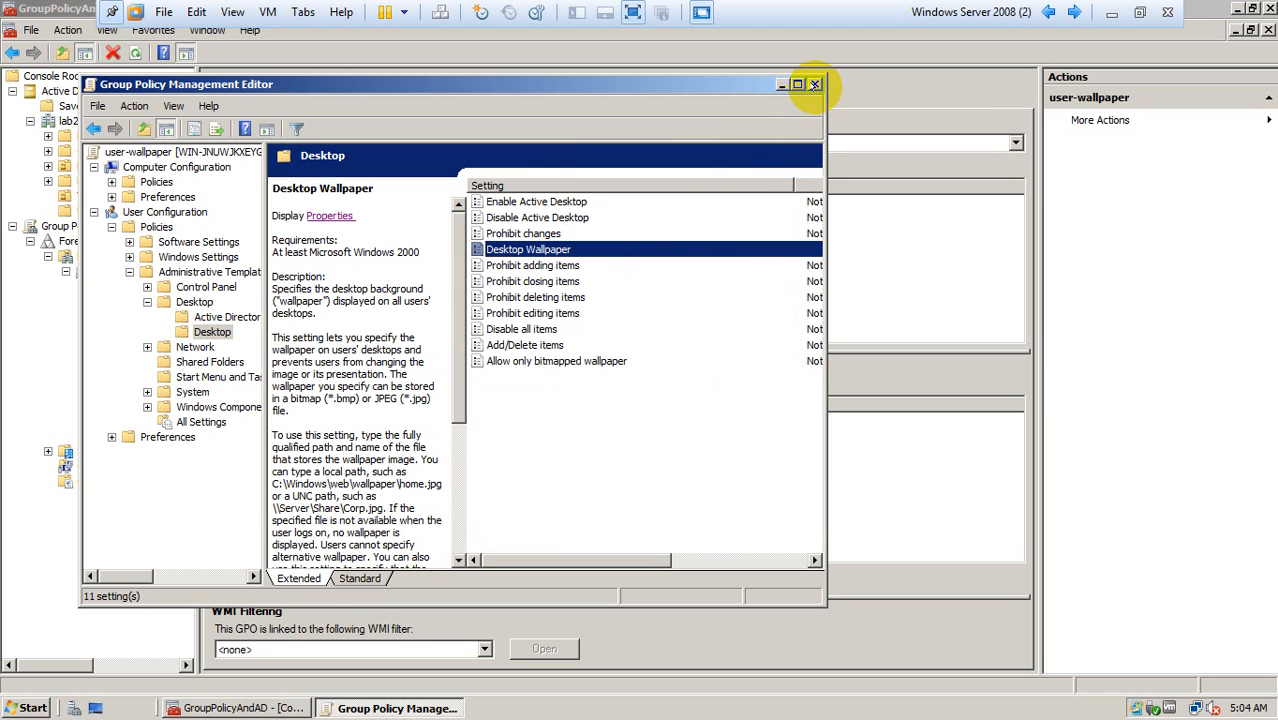
pyautogui.click(815, 84)
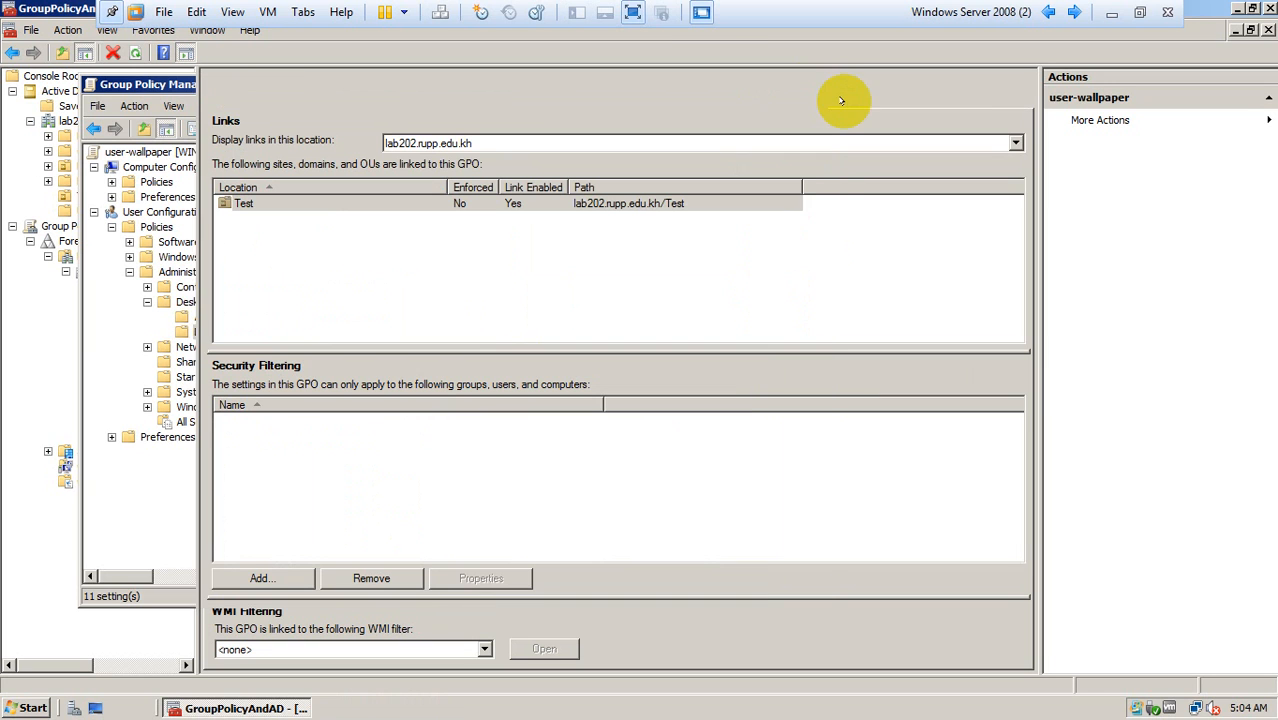
# Step: Switch to Notepad on the host and check which restriction follows the wallpaper item in the task list
pyautogui.click(1111, 12)
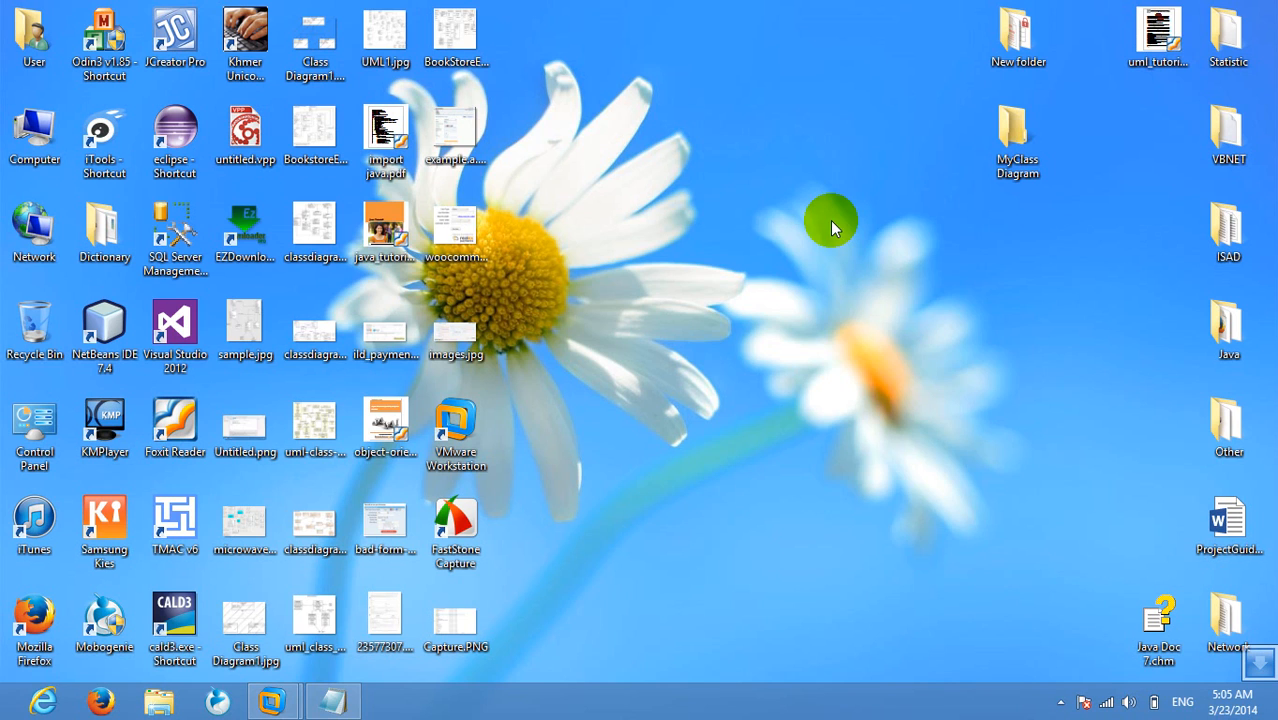
pyautogui.click(340, 705)
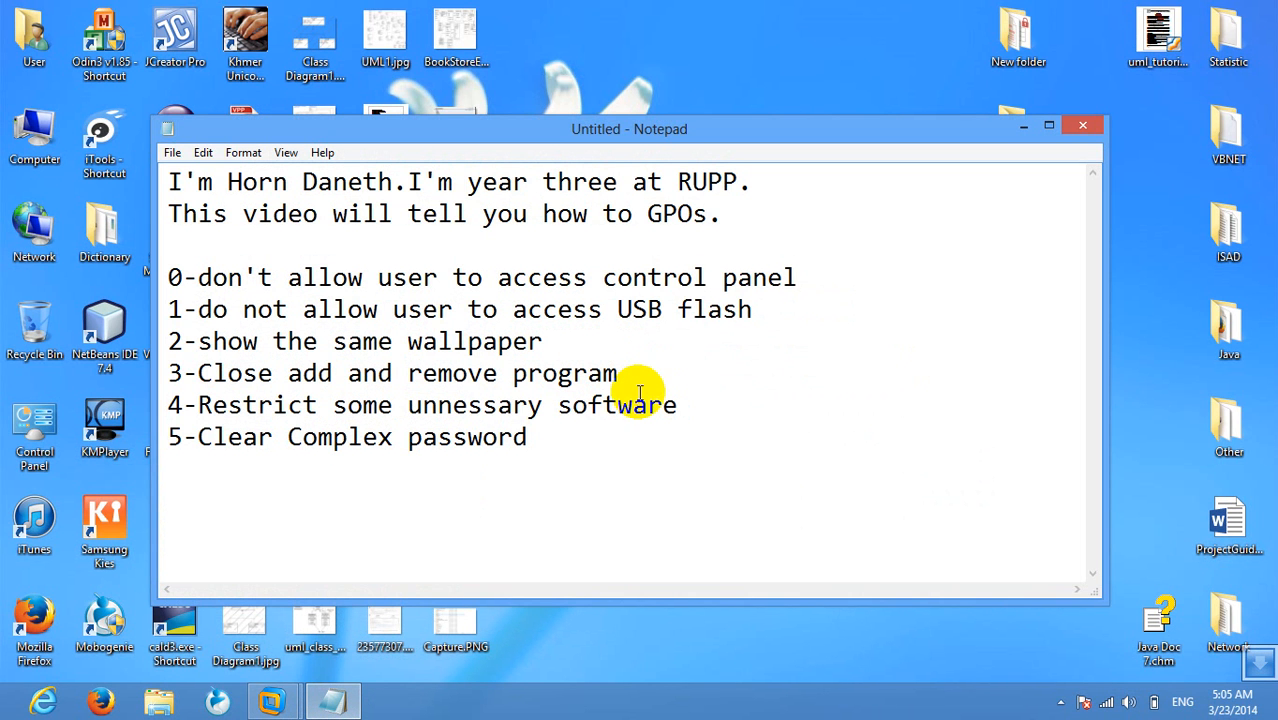
pyautogui.click(633, 380)
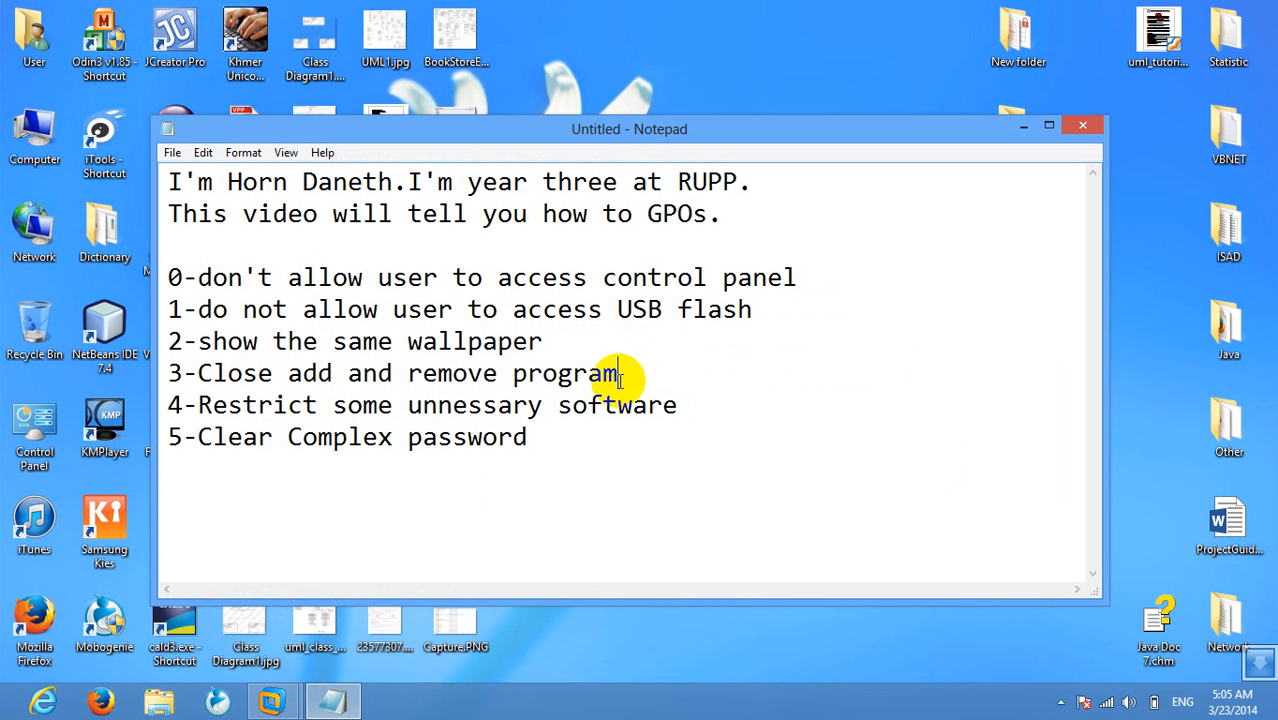
pyautogui.click(1037, 126)
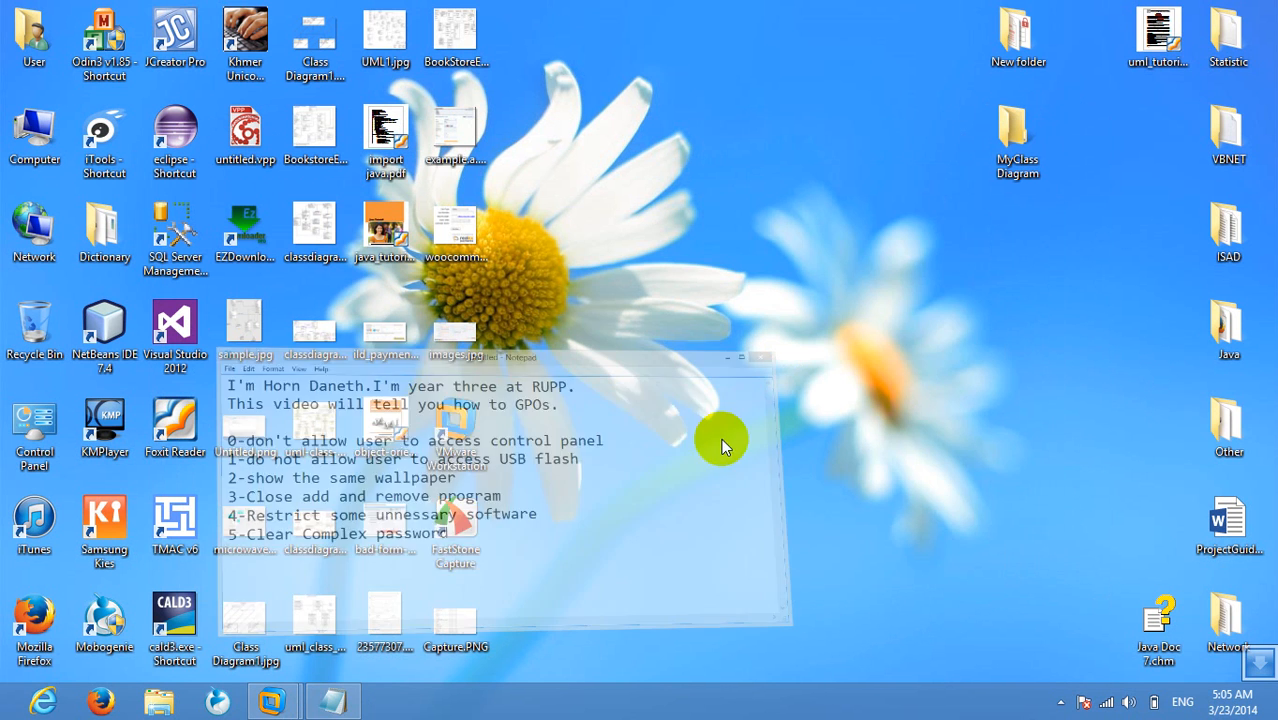
# Step: Switch to the Windows Server 2008 (2) virtual machine and create a GPO named Close-AddandRemoveprogram linked to the Test OU
pyautogui.moveTo(272, 703)
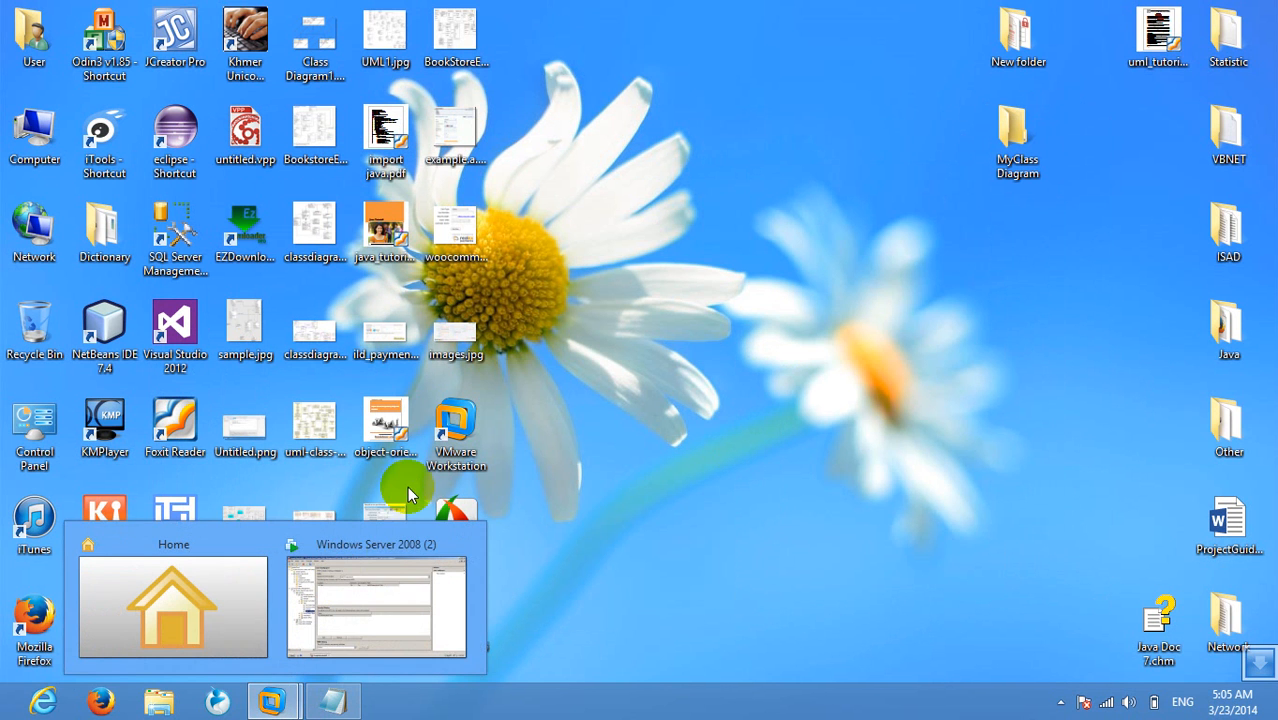
pyautogui.click(340, 548)
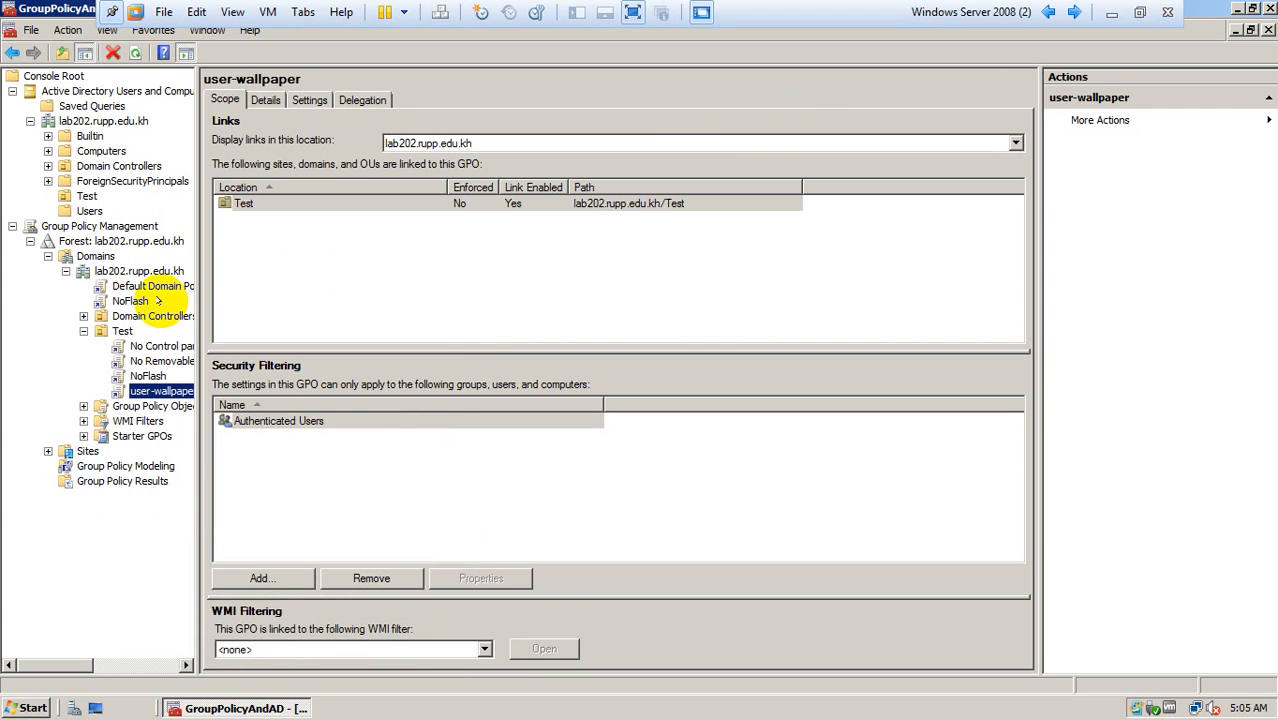
pyautogui.click(96, 331)
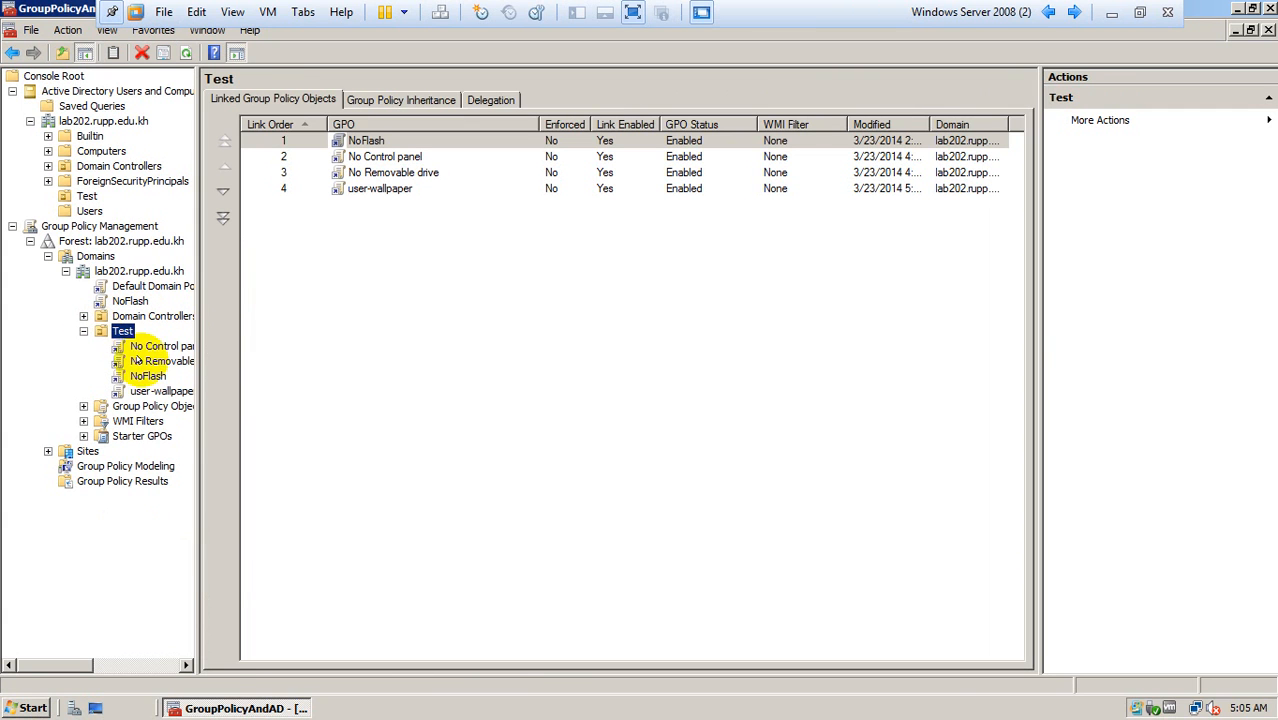
pyautogui.rightClick(98, 332)
pyautogui.click(170, 341)
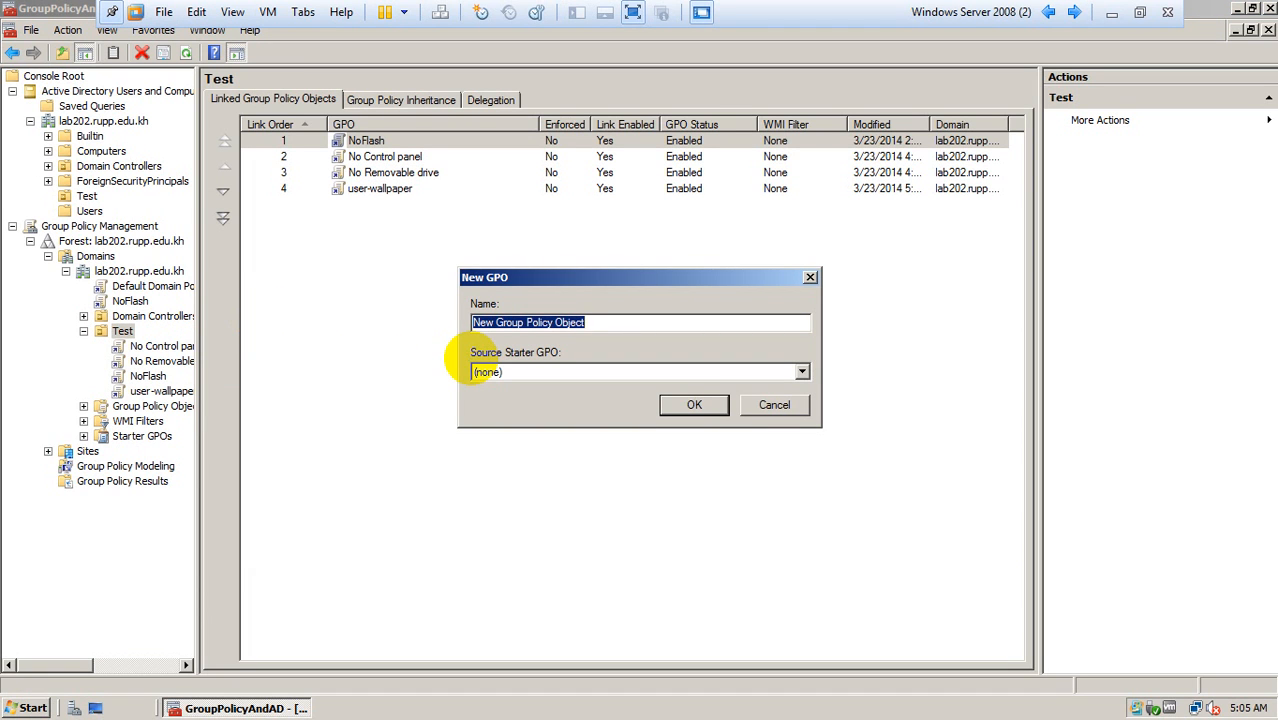
pyautogui.write('Closeand')
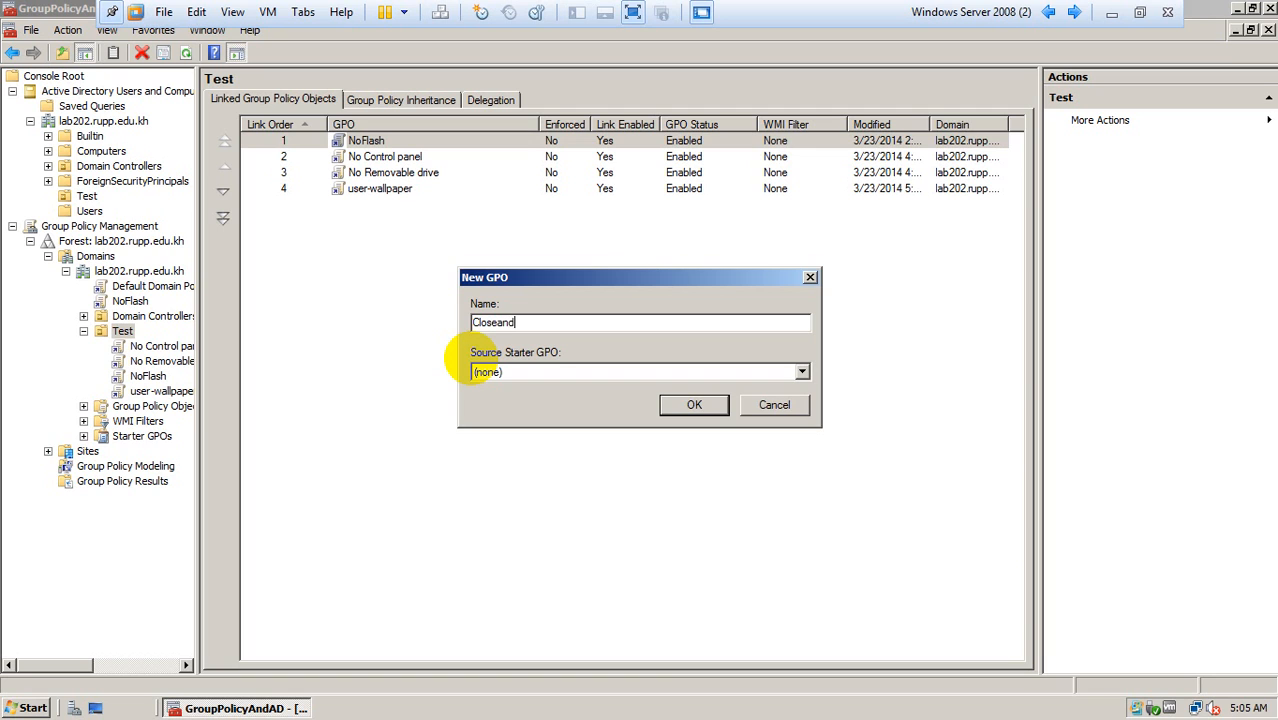
pyautogui.press('BackSpace')
pyautogui.press('BackSpace')
pyautogui.press('BackSpace')
pyautogui.press('BackSpace')
pyautogui.press('BackSpace')
pyautogui.press('BackSpace')
pyautogui.press('BackSpace')
pyautogui.press('BackSpace')
pyautogui.press('BackSpace')
pyautogui.press('Return')
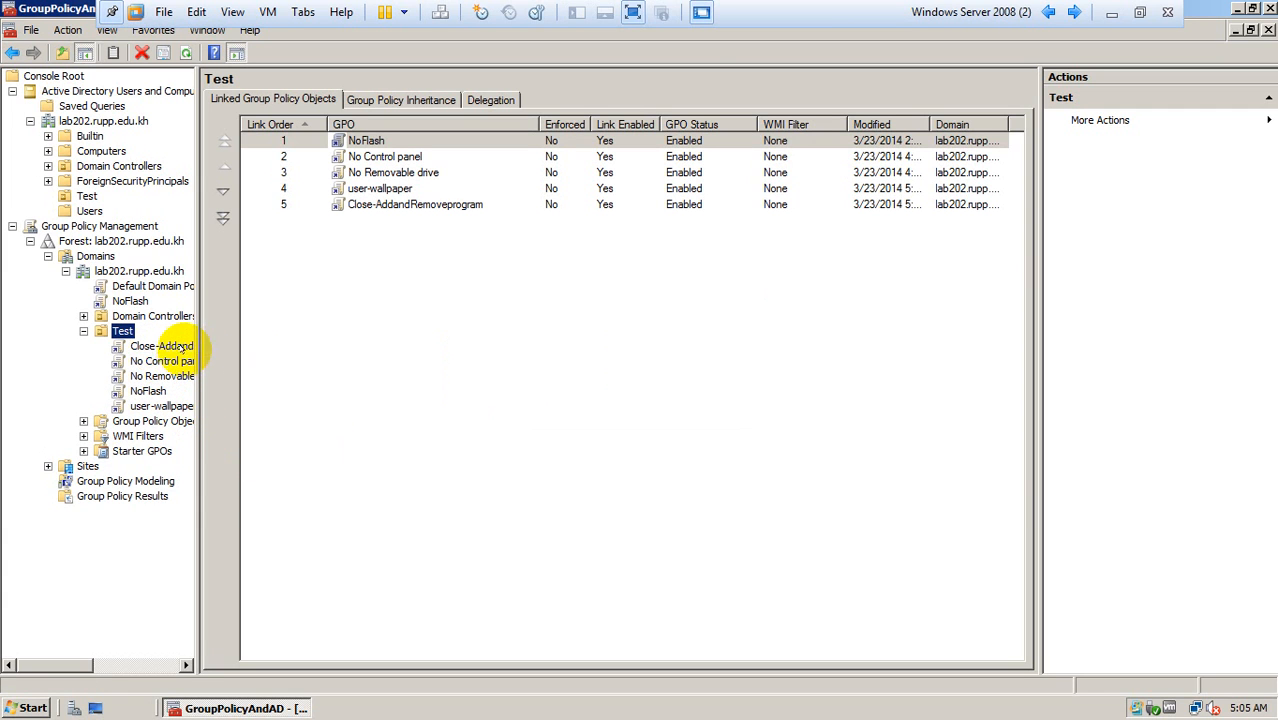
# Step: Open the Close-AddandRemoveprogram GPO for editing, expand the User Configuration Administrative Templates and widen the policy tree
pyautogui.rightClick(165, 345)
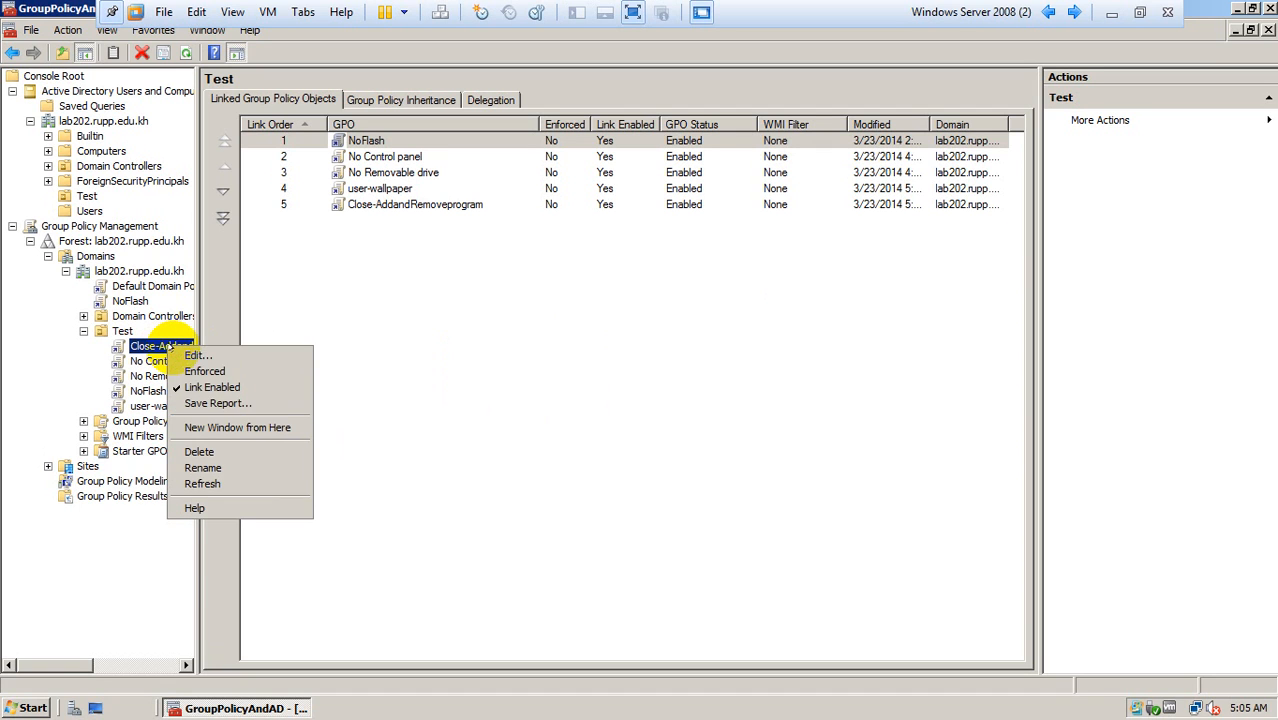
pyautogui.click(185, 355)
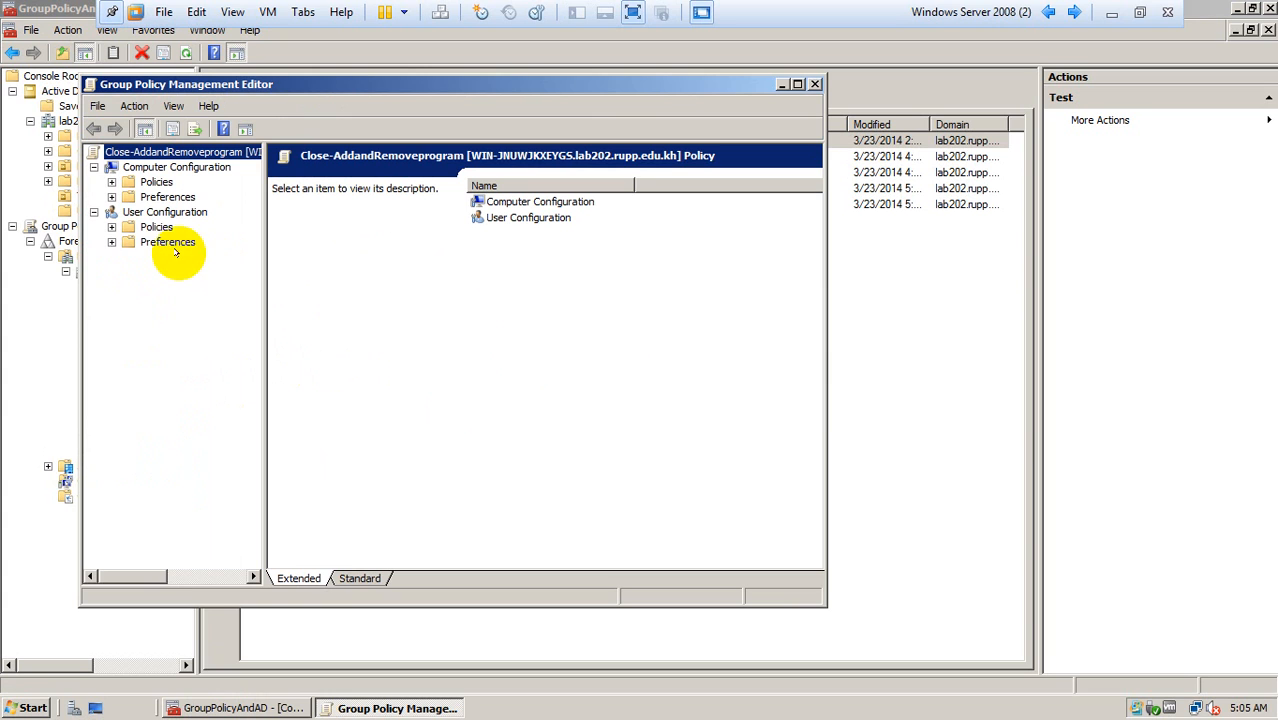
pyautogui.click(111, 227)
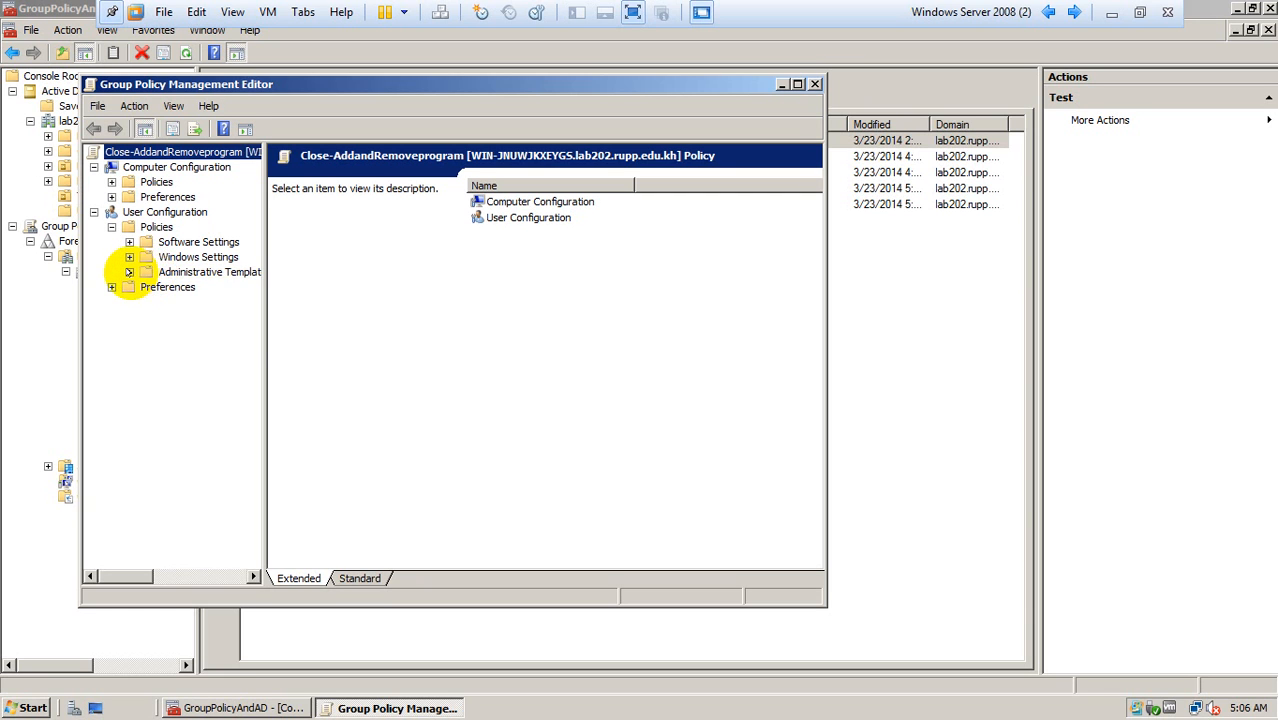
pyautogui.click(129, 272)
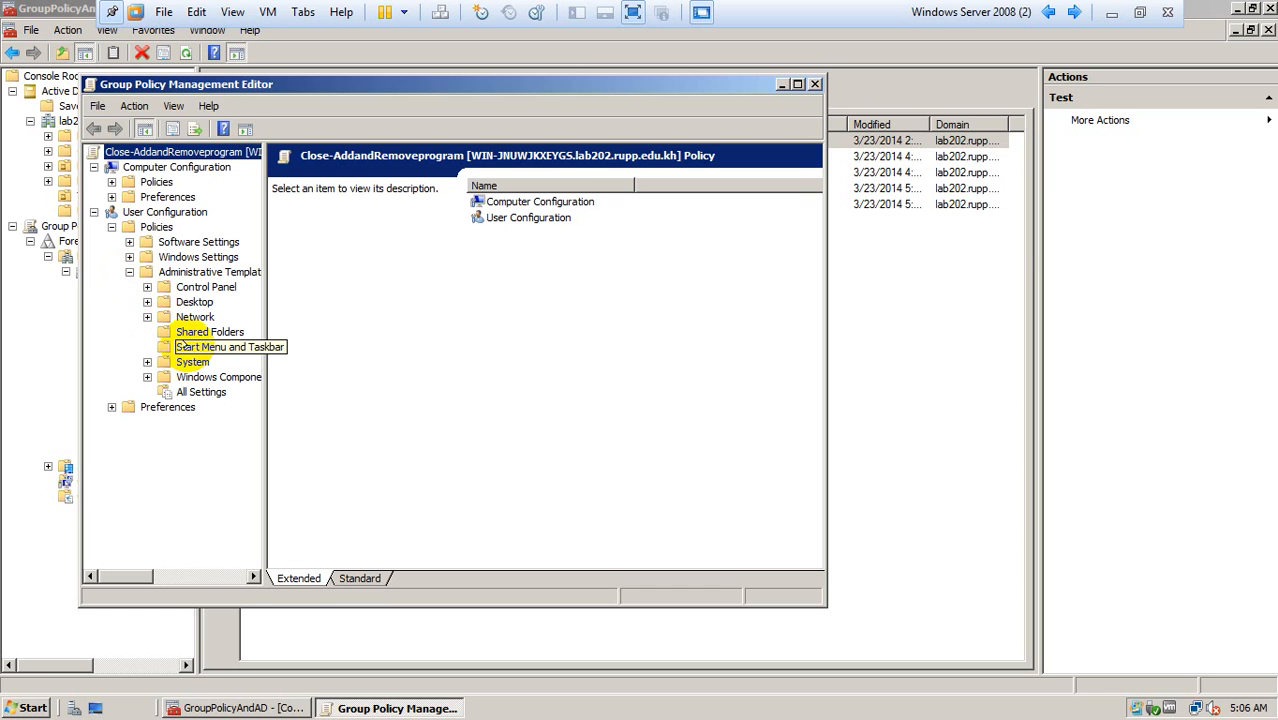
pyautogui.moveTo(262, 322); pyautogui.dragTo(344, 339)
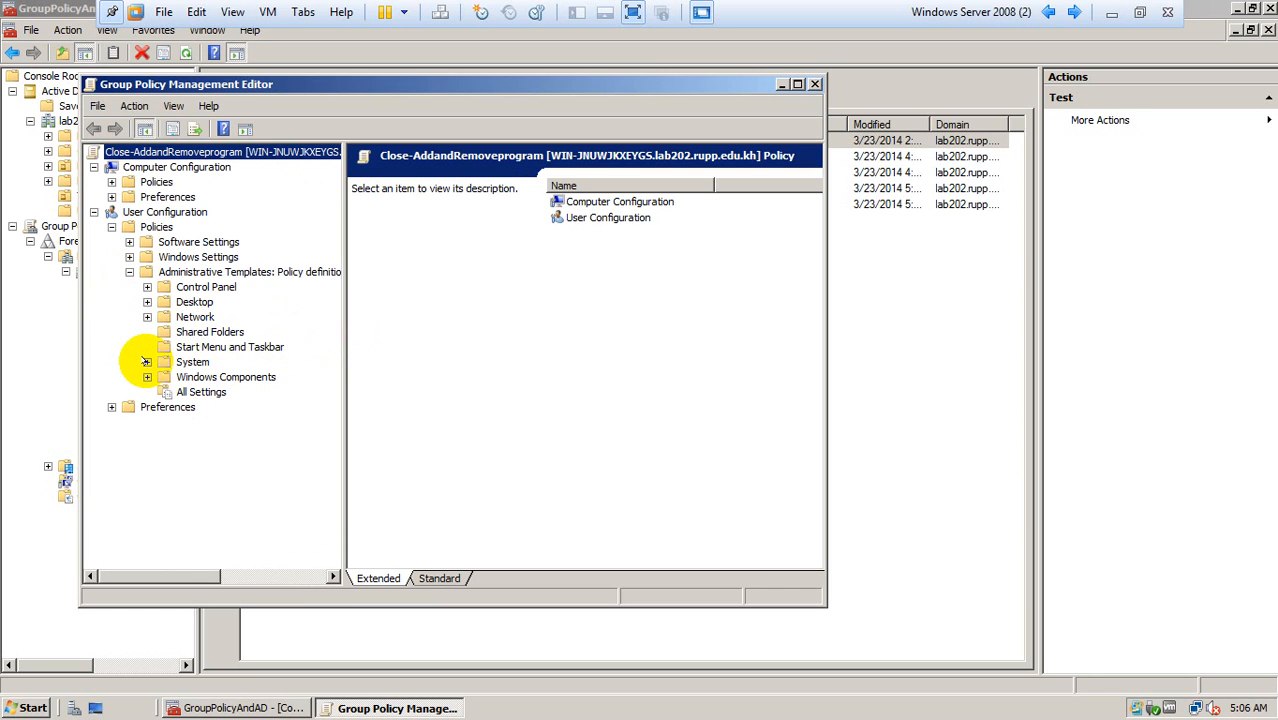
pyautogui.click(146, 361)
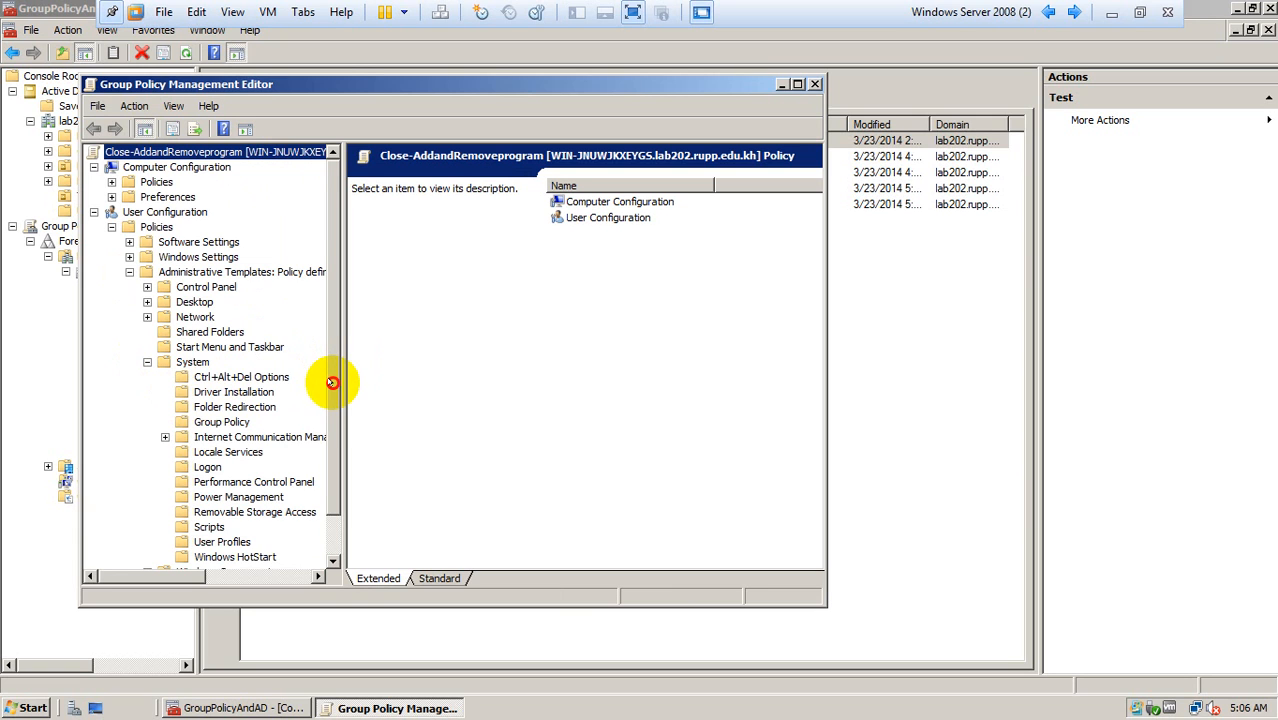
pyautogui.moveTo(332, 382); pyautogui.dragTo(328, 408)
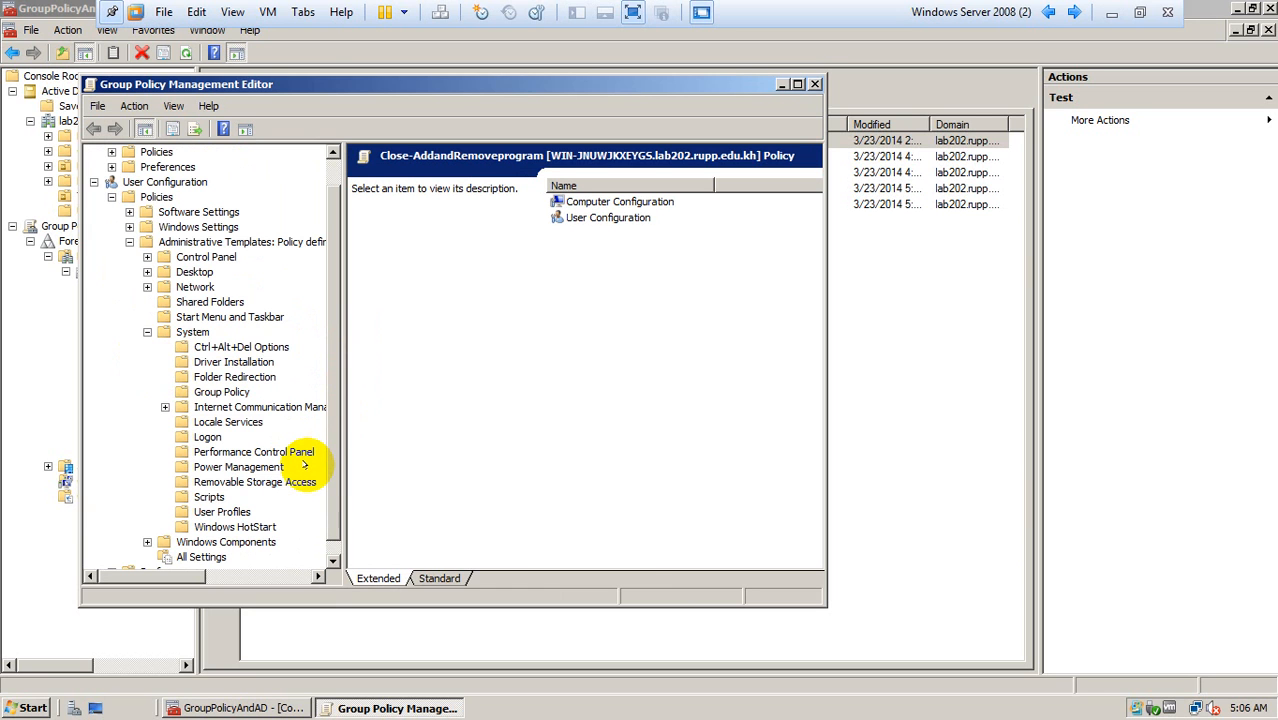
pyautogui.click(147, 331)
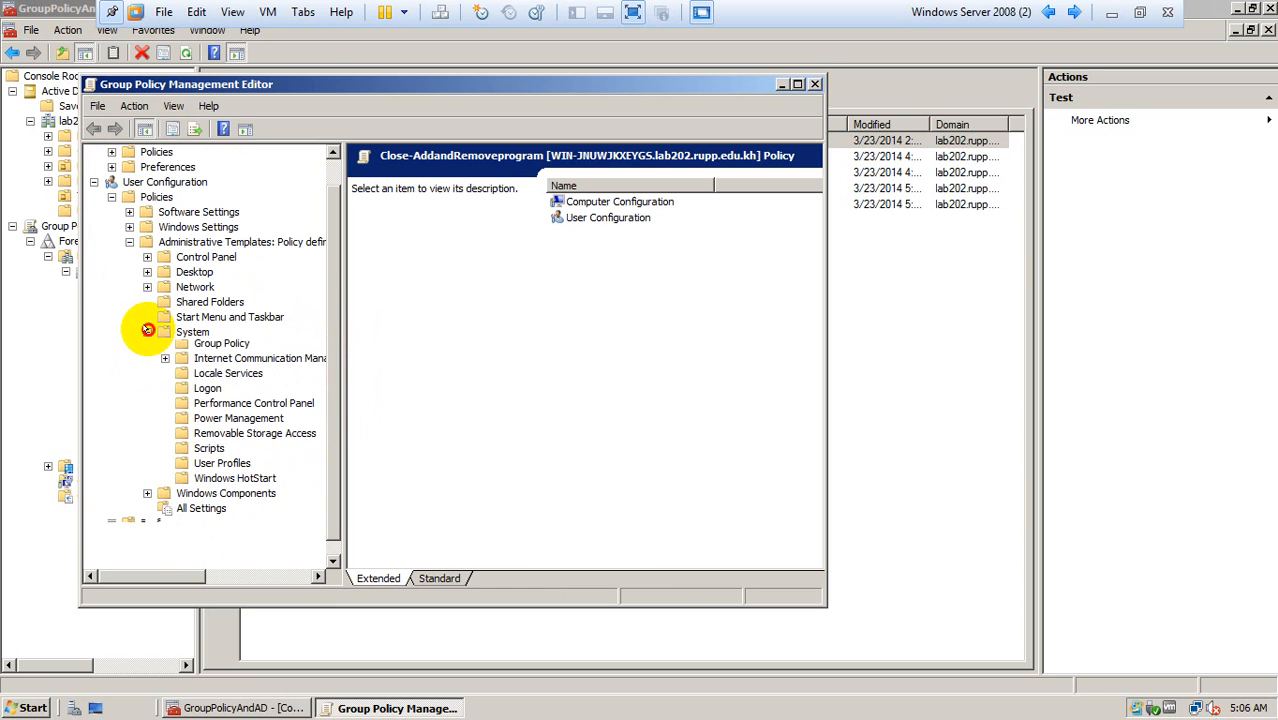
# Step: Show the Add or Remove Programs policy settings within the Control Panel administrative templates
pyautogui.click(147, 287)
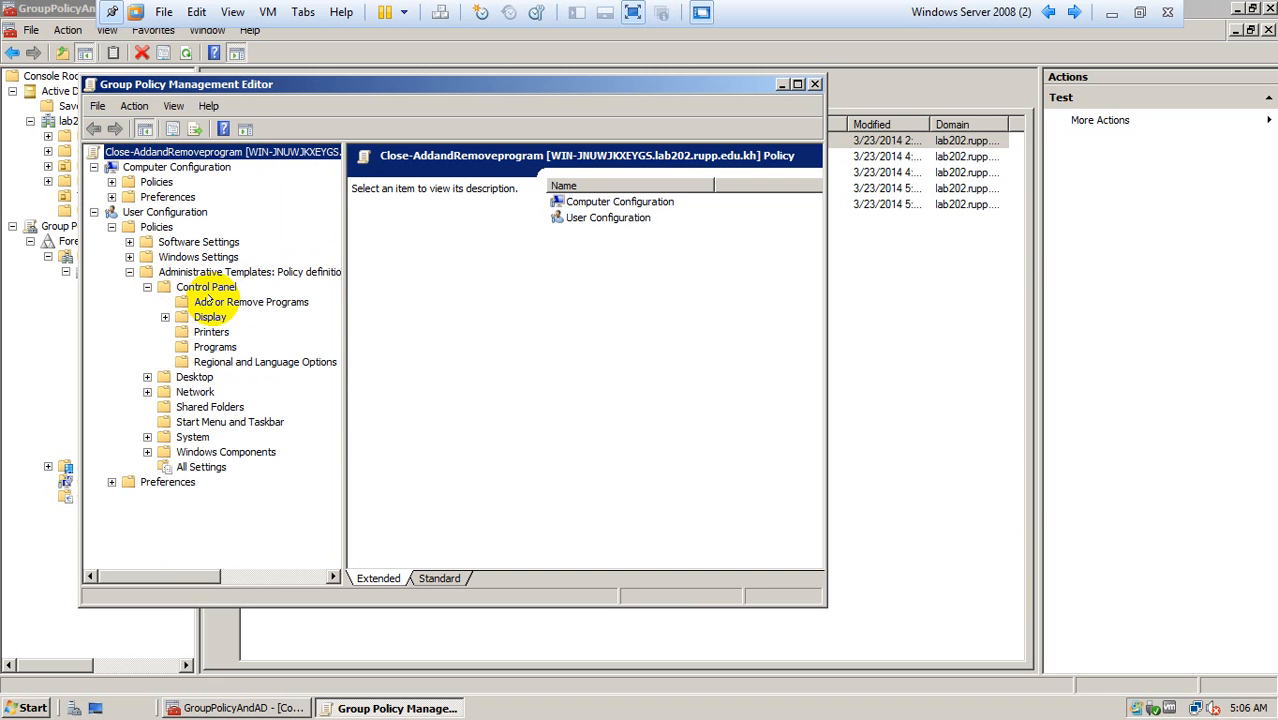
pyautogui.click(209, 301)
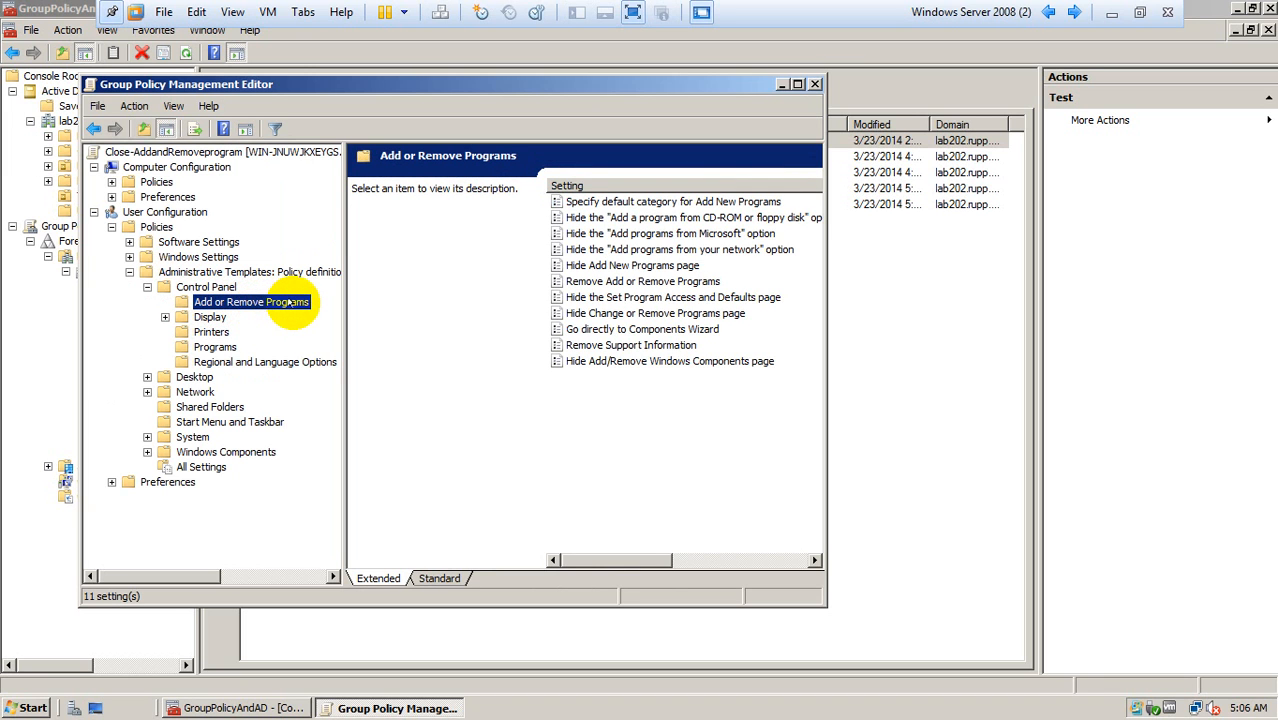
pyautogui.click(632, 382)
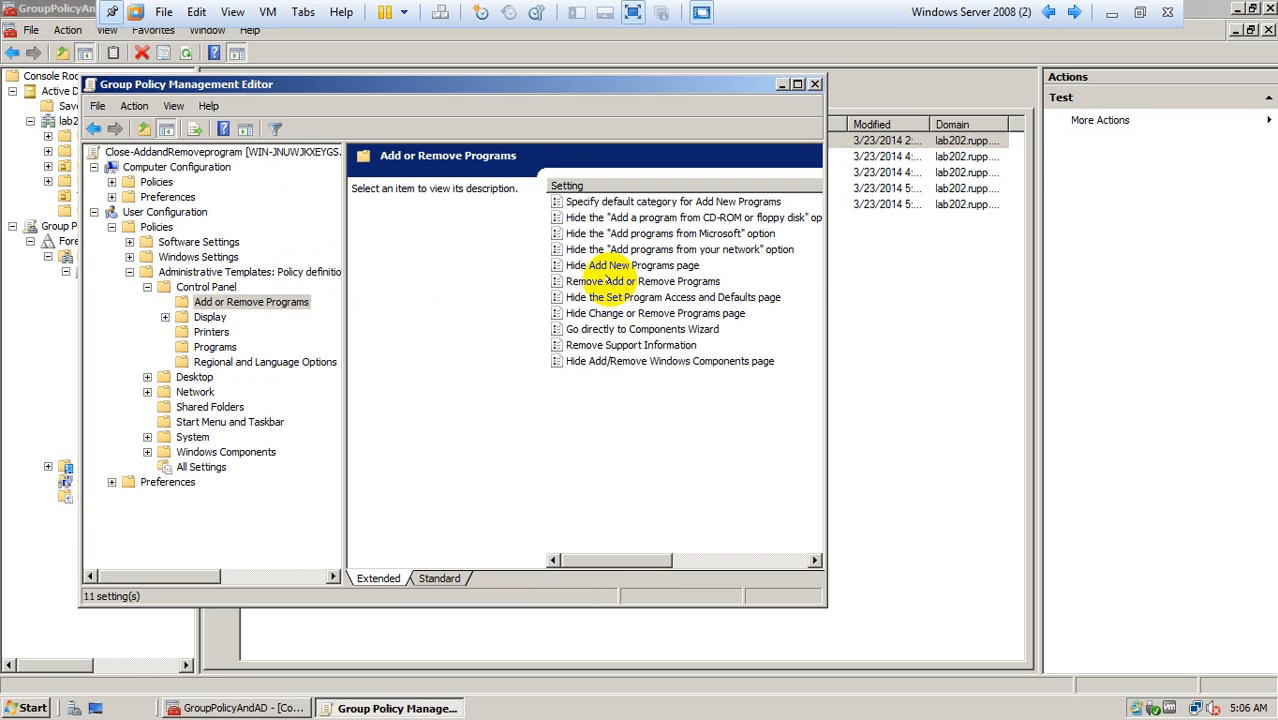
# Step: Enable the Remove Add or Remove Programs policy, apply it and close the policy editor
pyautogui.click(606, 281)
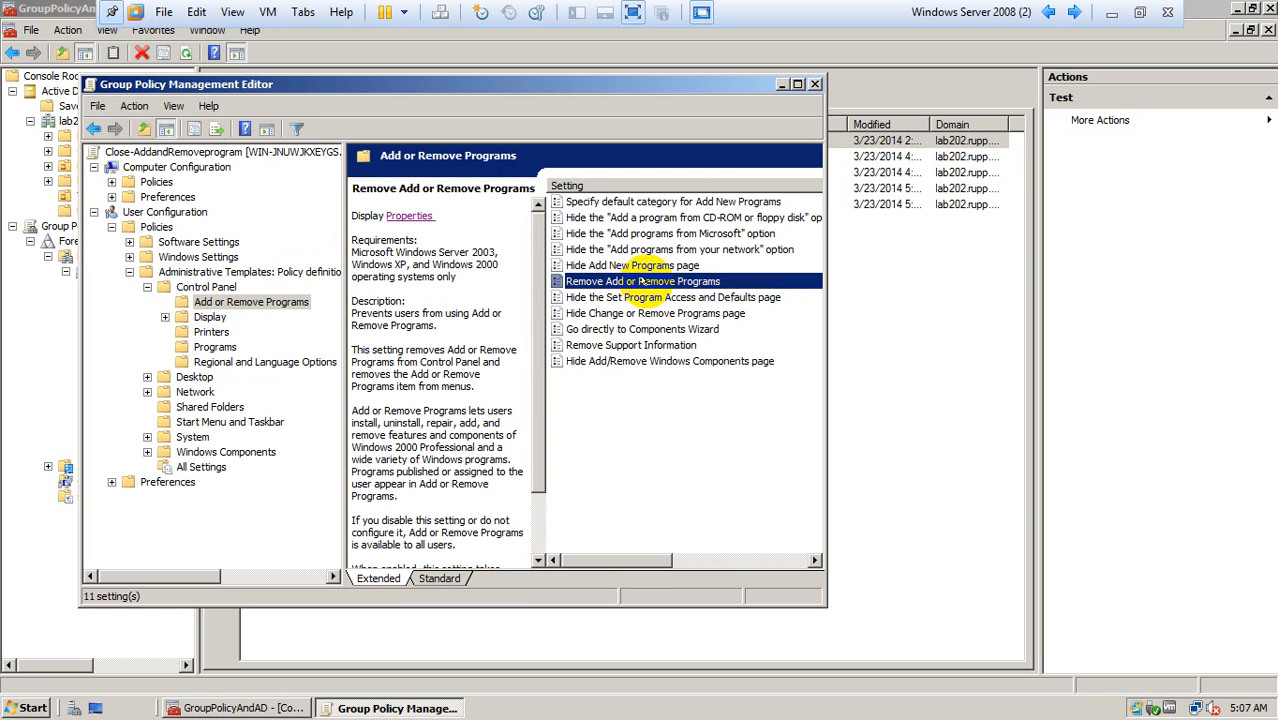
pyautogui.doubleClick(660, 283)
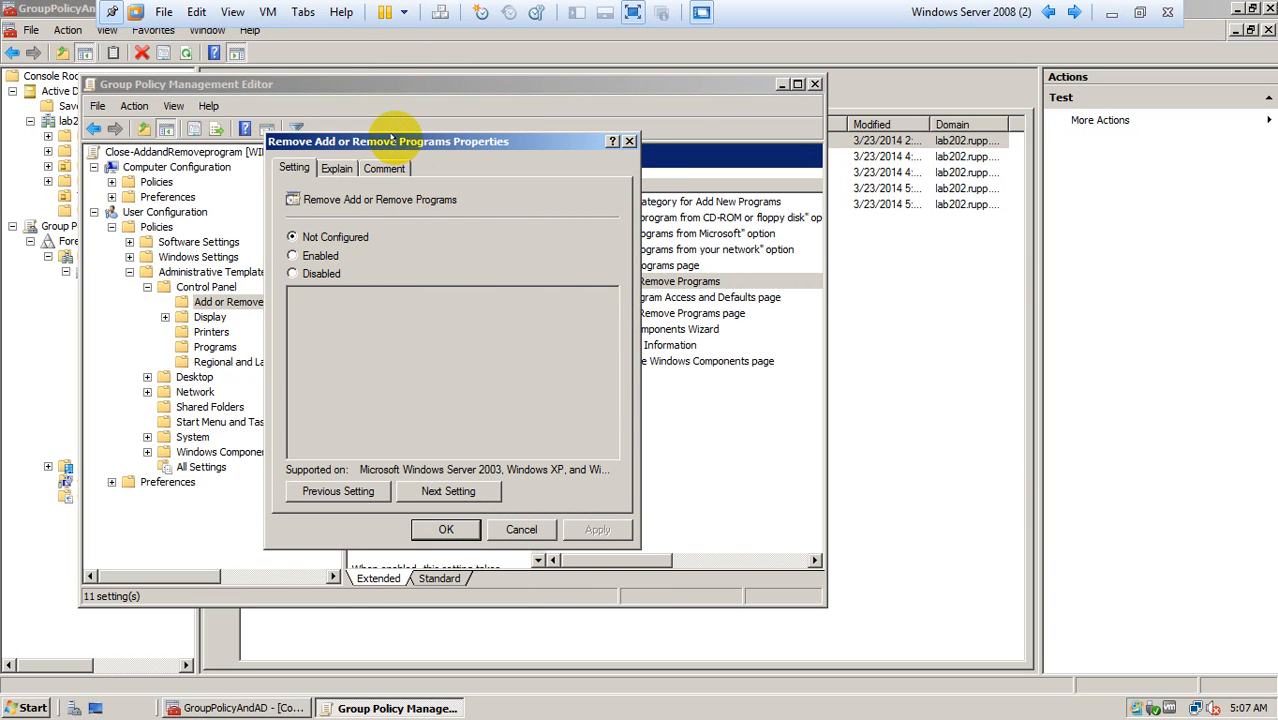
pyautogui.moveTo(389, 140); pyautogui.dragTo(290, 104)
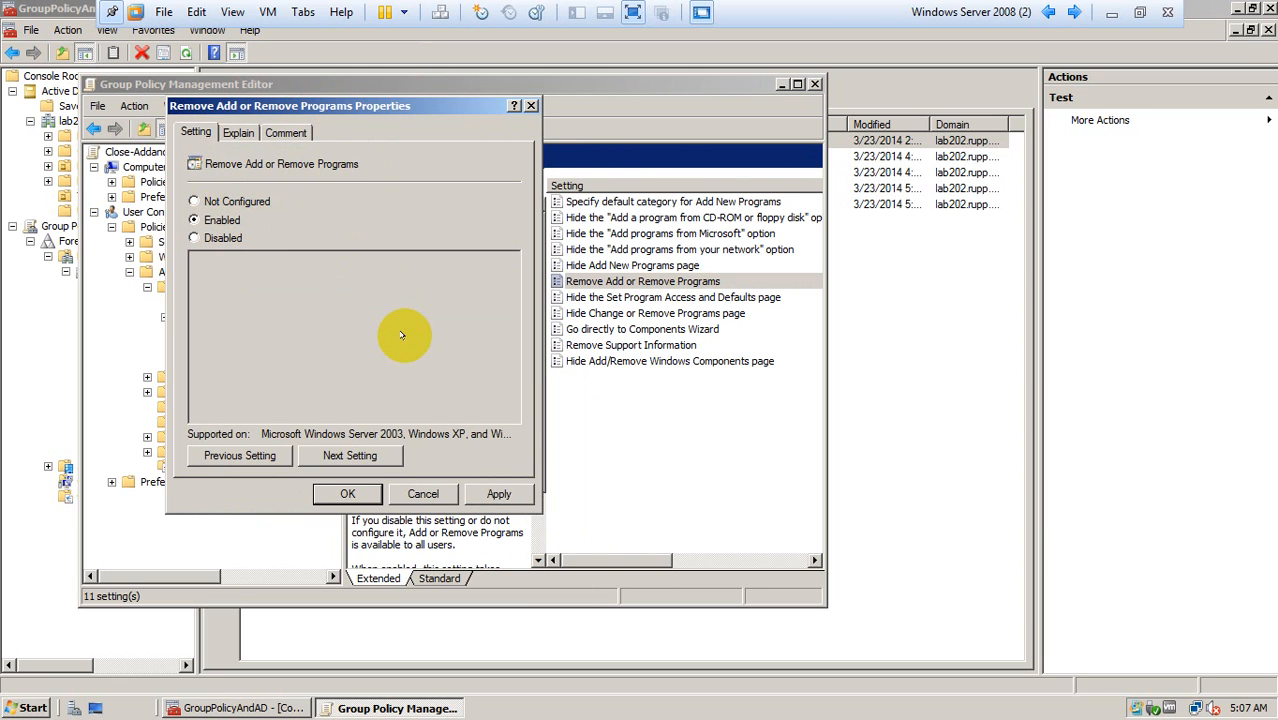
pyautogui.click(498, 492)
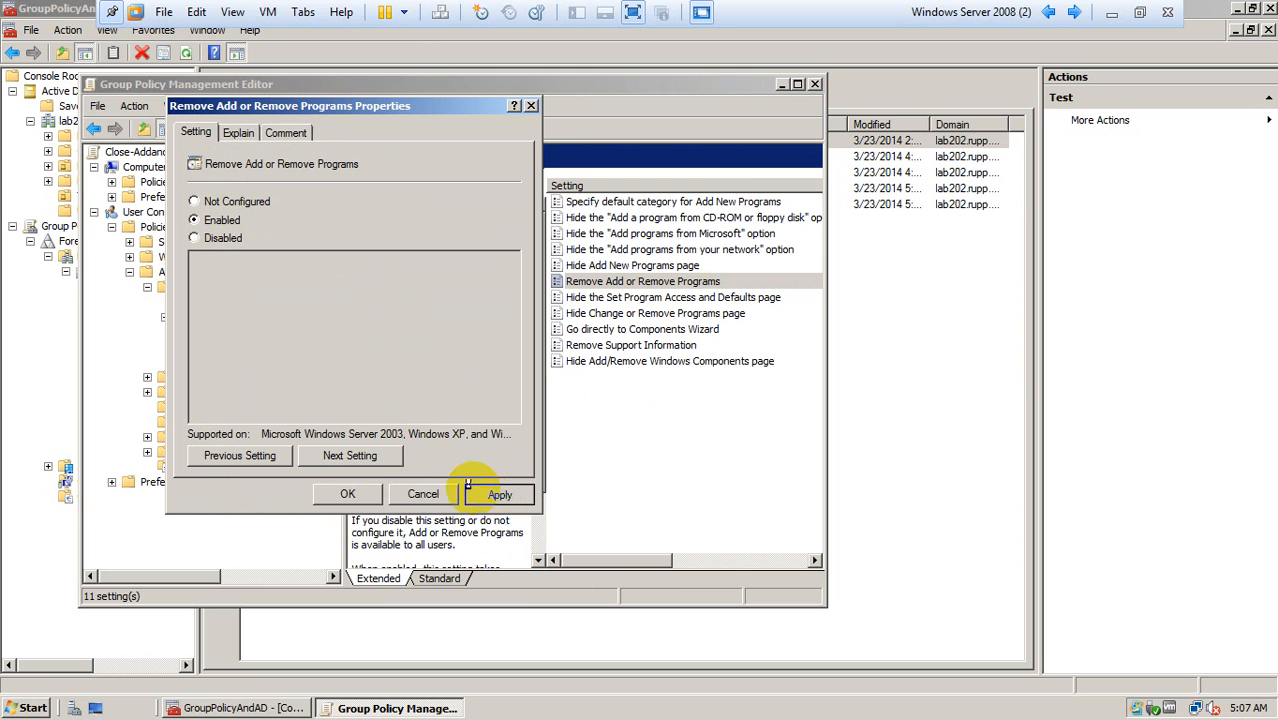
pyautogui.click(345, 492)
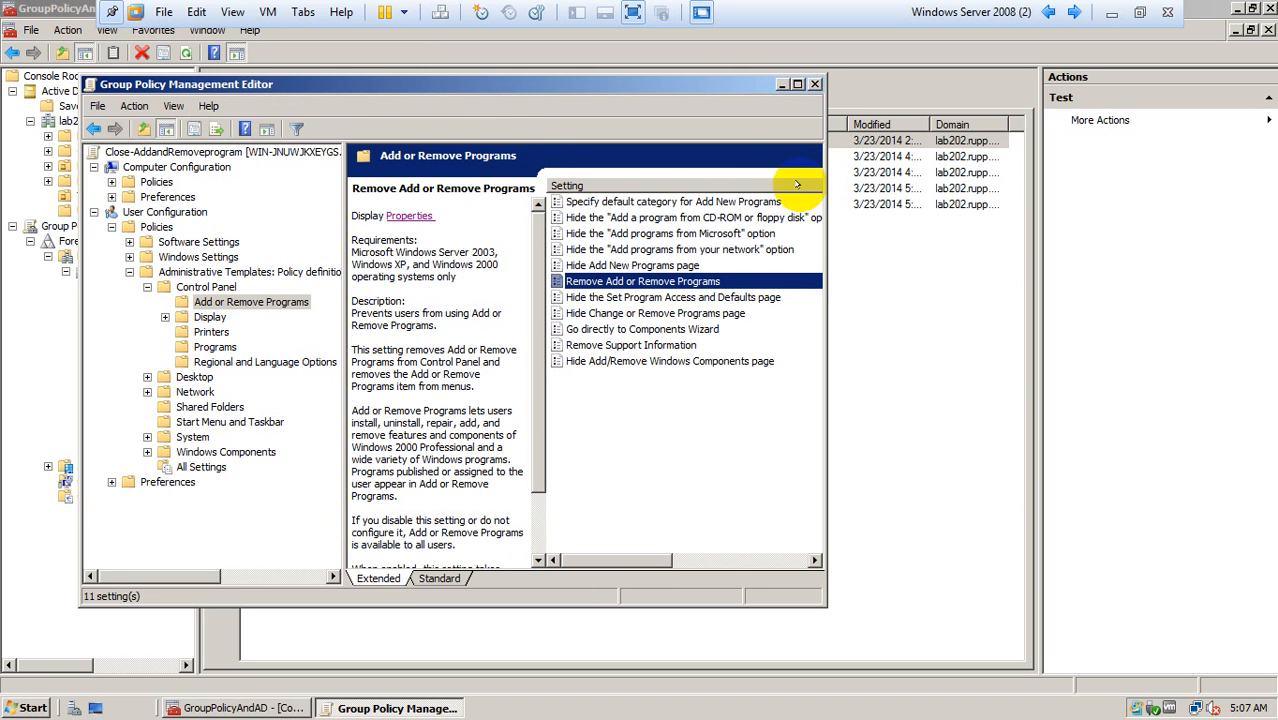
pyautogui.click(813, 85)
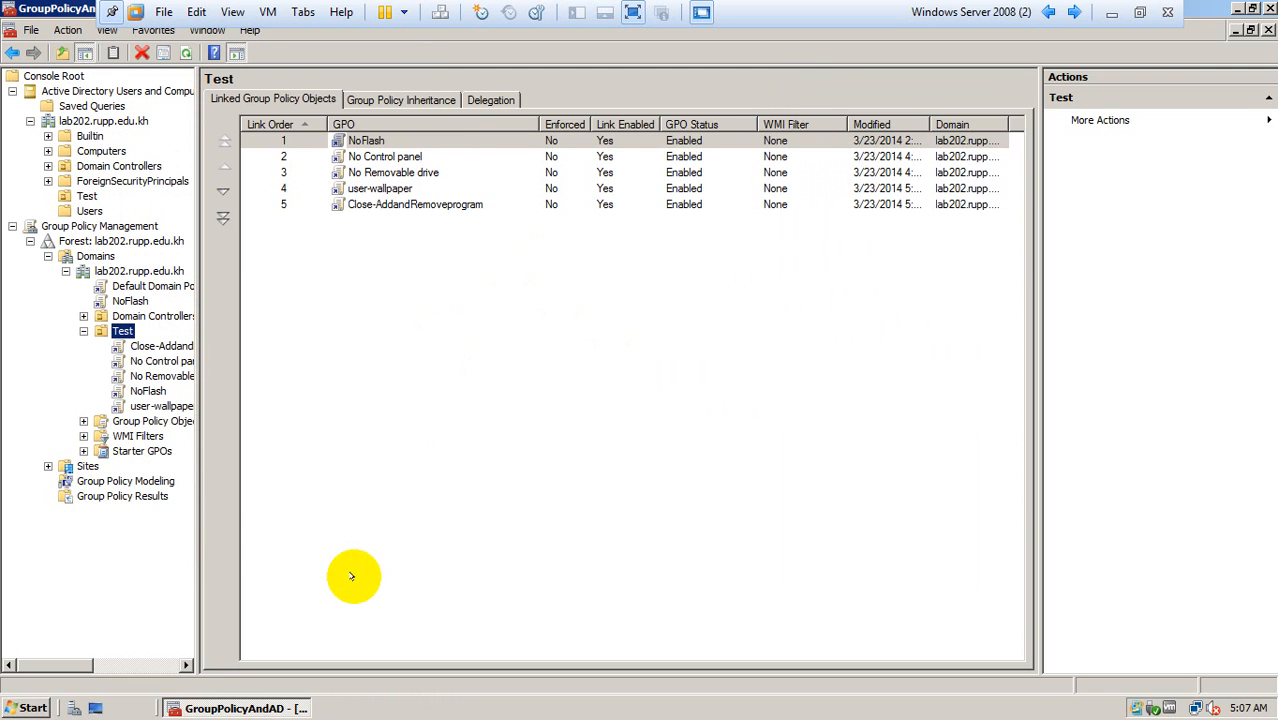
# Step: Switch to Notepad on the host and read the task list item about restricting software
pyautogui.click(1111, 12)
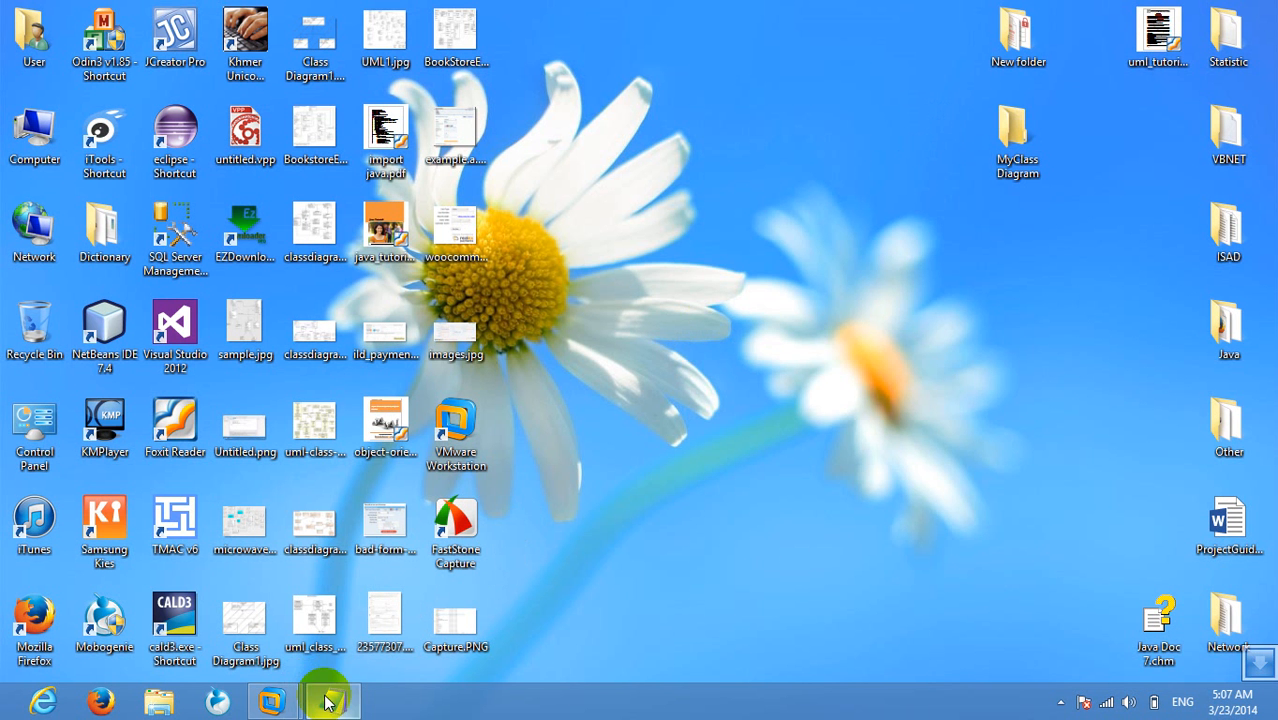
pyautogui.moveTo(324, 692)
pyautogui.click(331, 645)
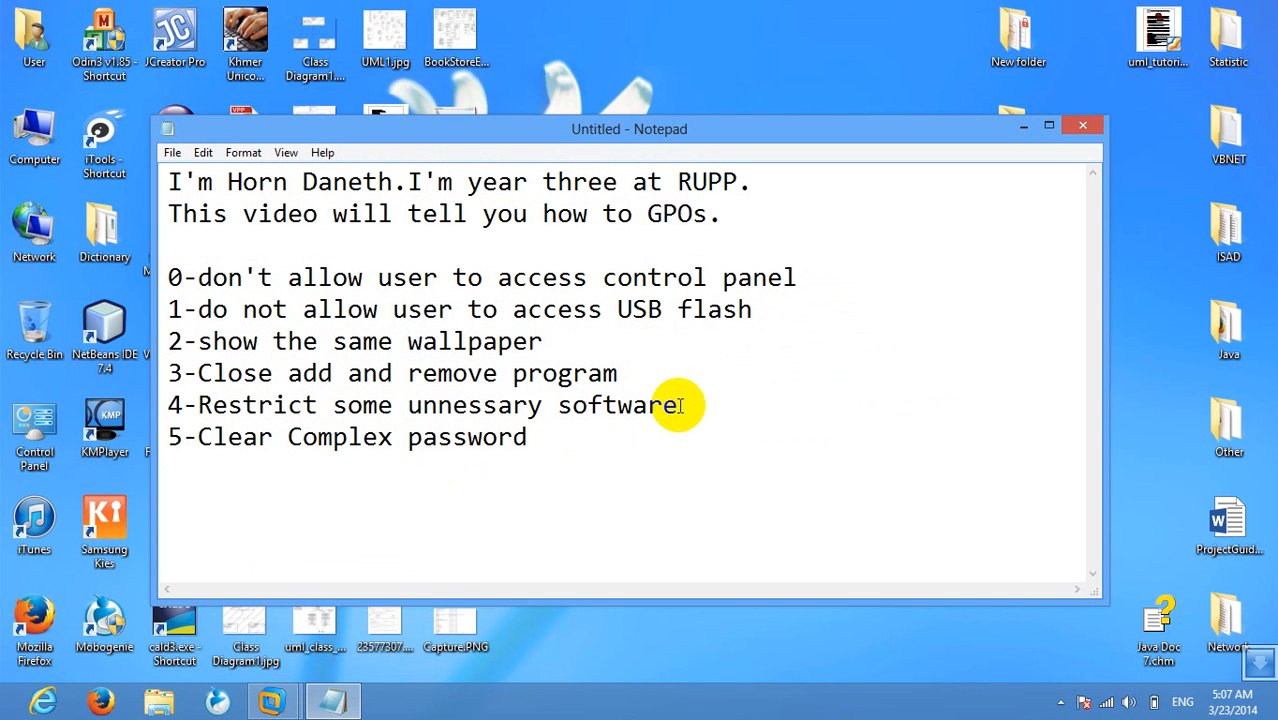
pyautogui.moveTo(677, 408); pyautogui.dragTo(328, 401)
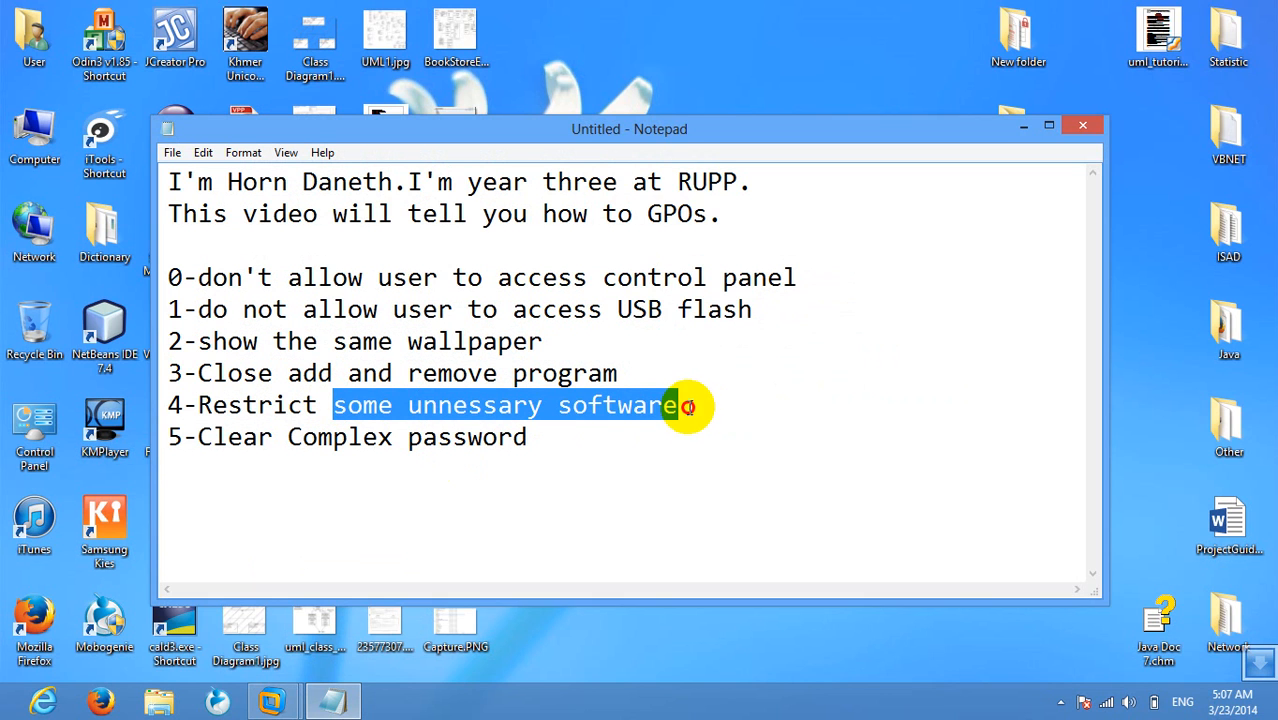
pyautogui.click(689, 407)
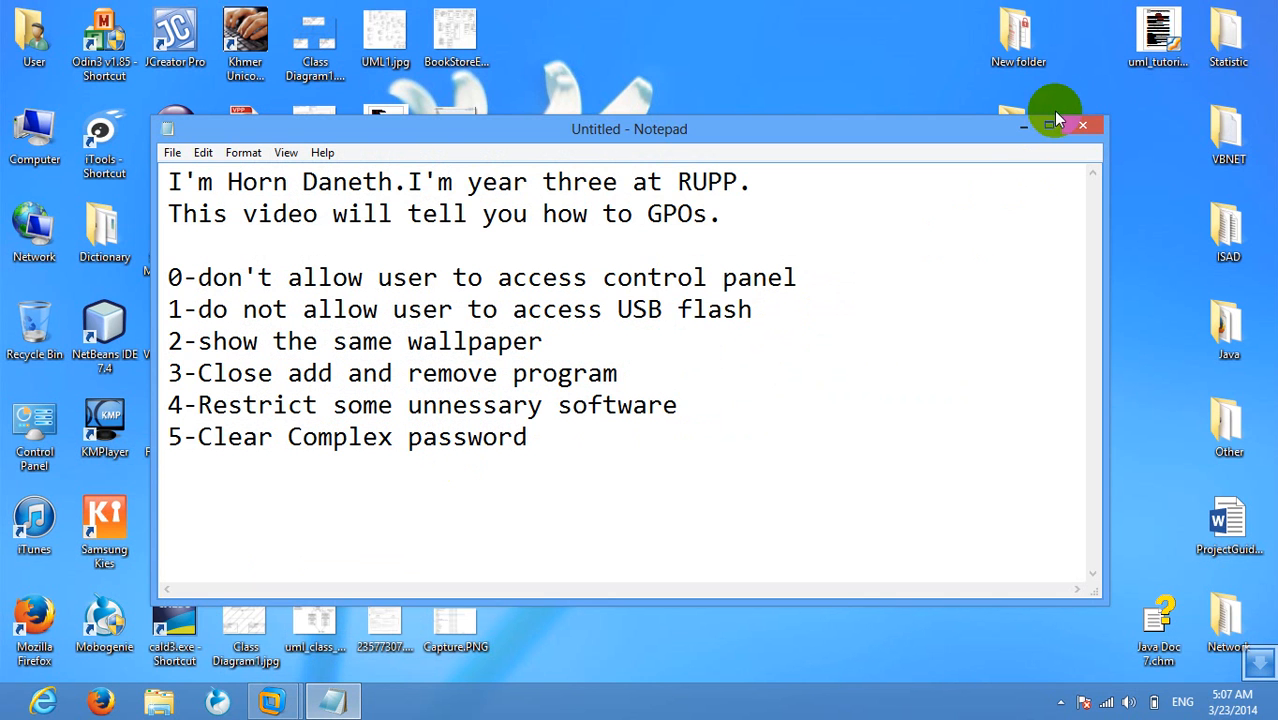
pyautogui.click(1025, 124)
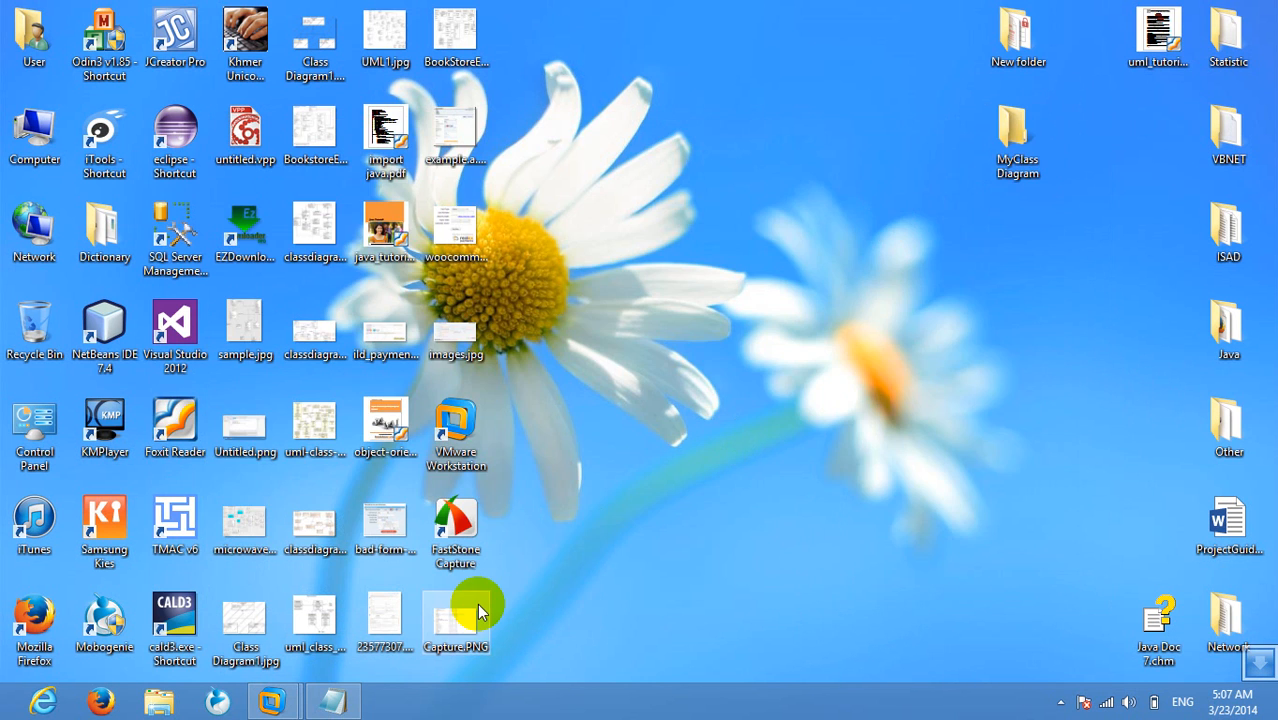
# Step: Return to the server virtual machine, create a GPO named Nopaint linked to the Test OU and open it for editing
pyautogui.moveTo(268, 706)
pyautogui.click(345, 636)
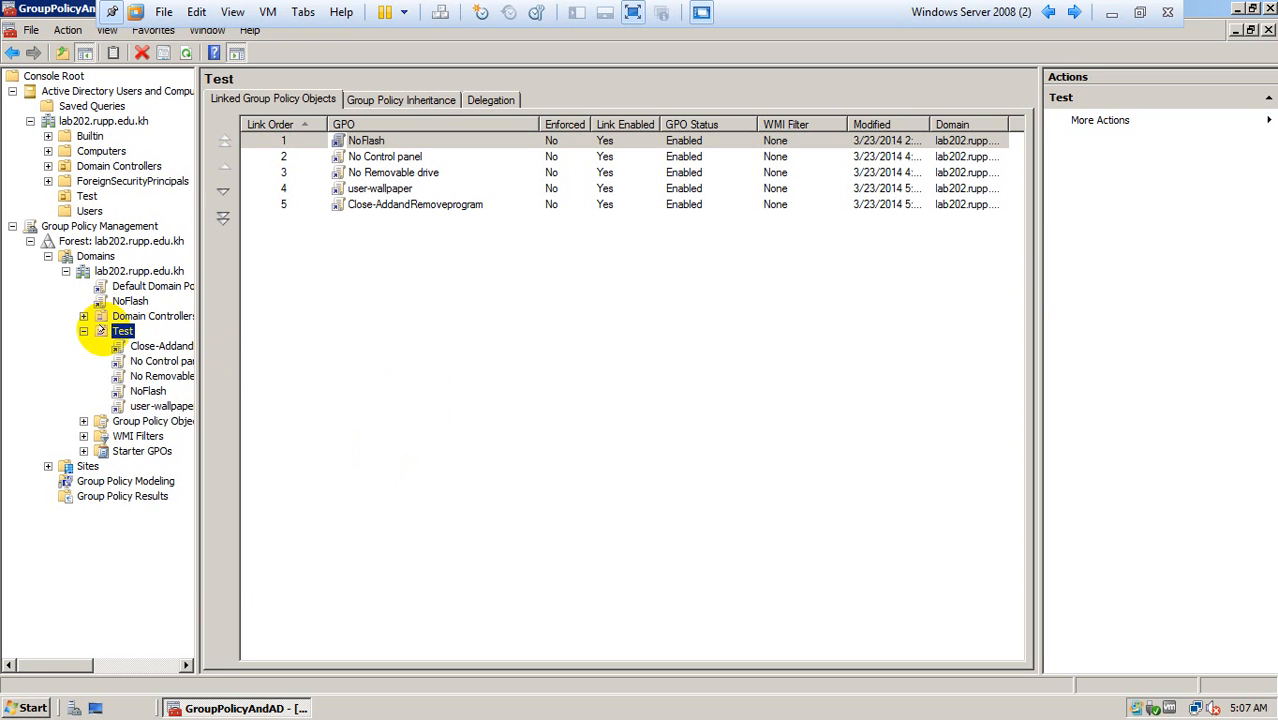
pyautogui.rightClick(104, 331)
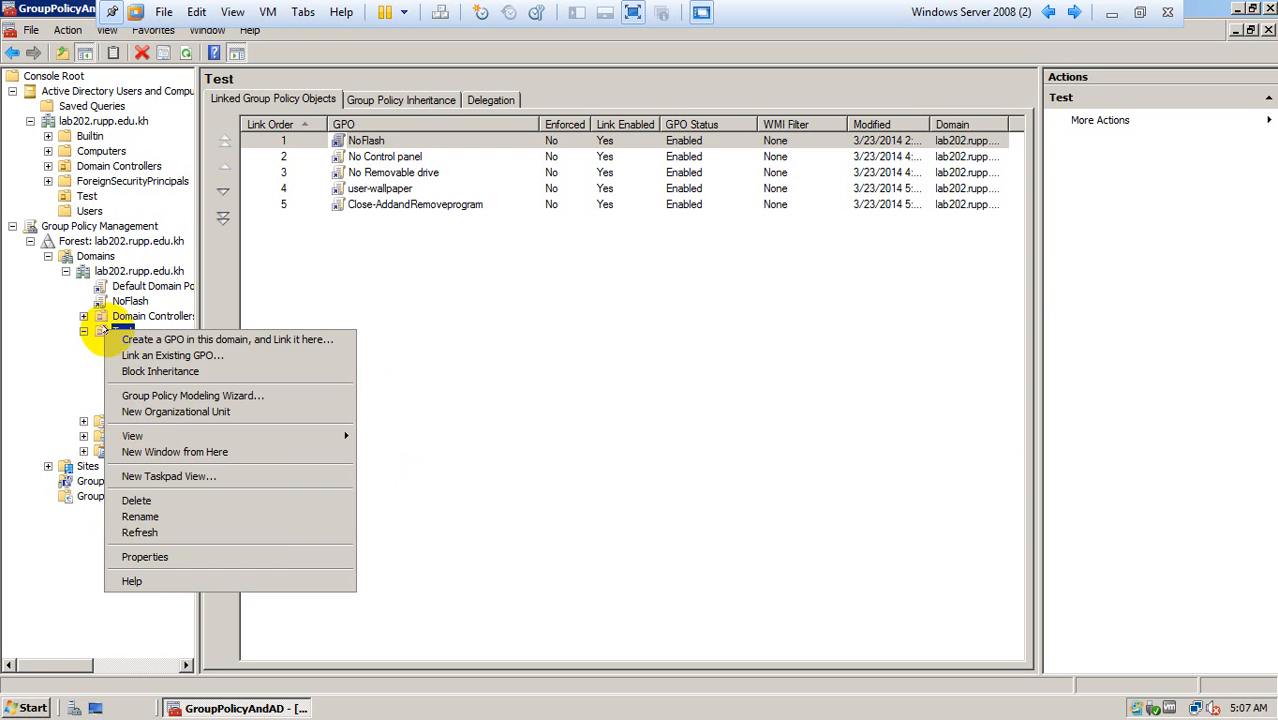
pyautogui.click(187, 339)
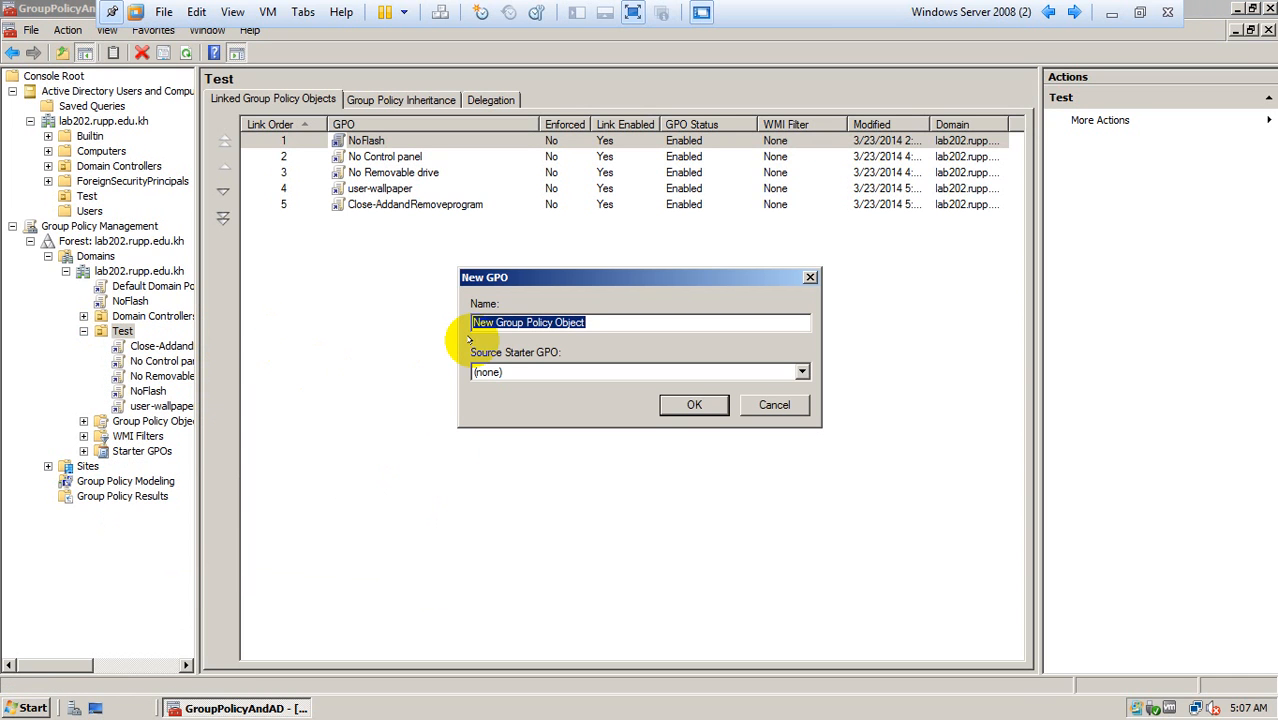
pyautogui.write('C')
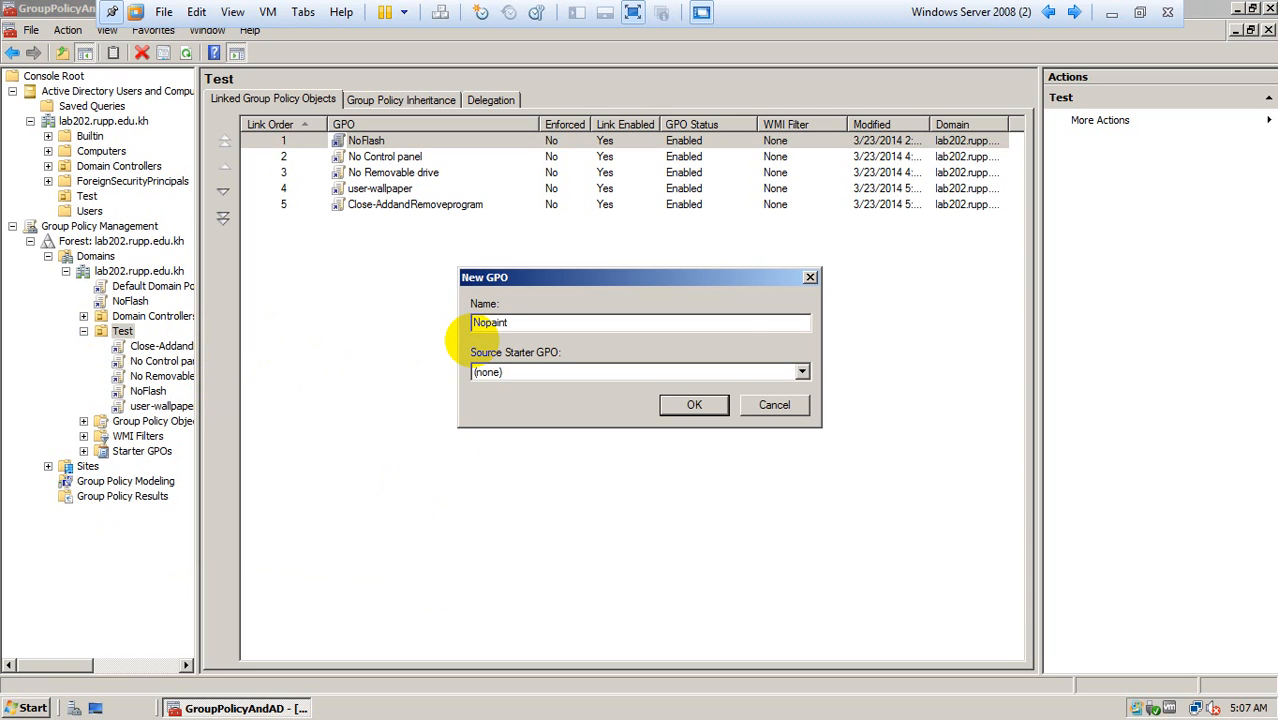
pyautogui.press('Return')
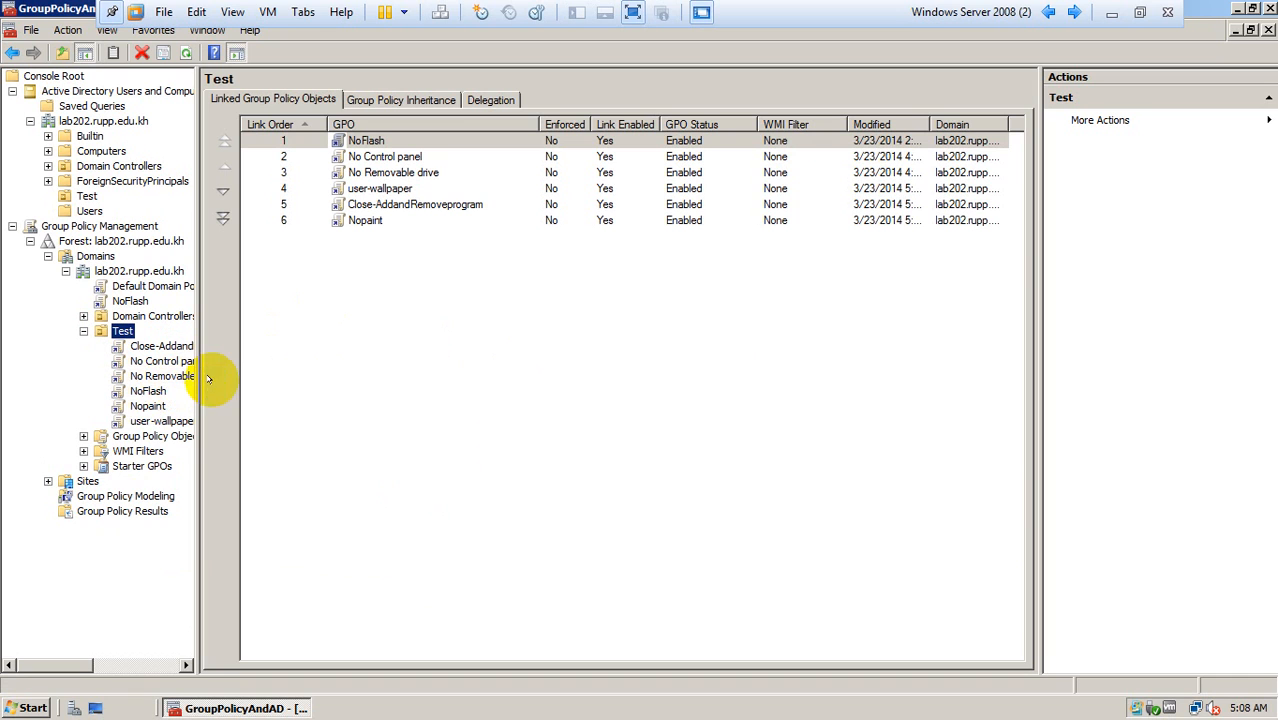
pyautogui.rightClick(145, 405)
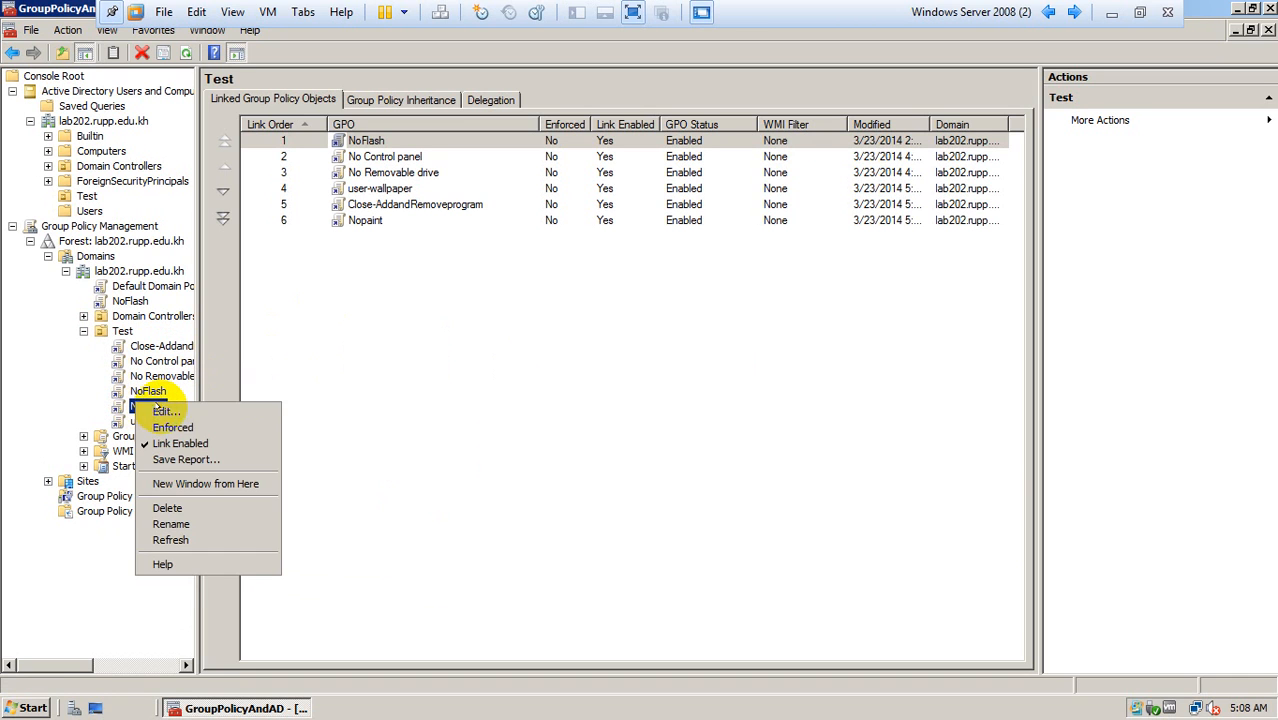
pyautogui.click(164, 411)
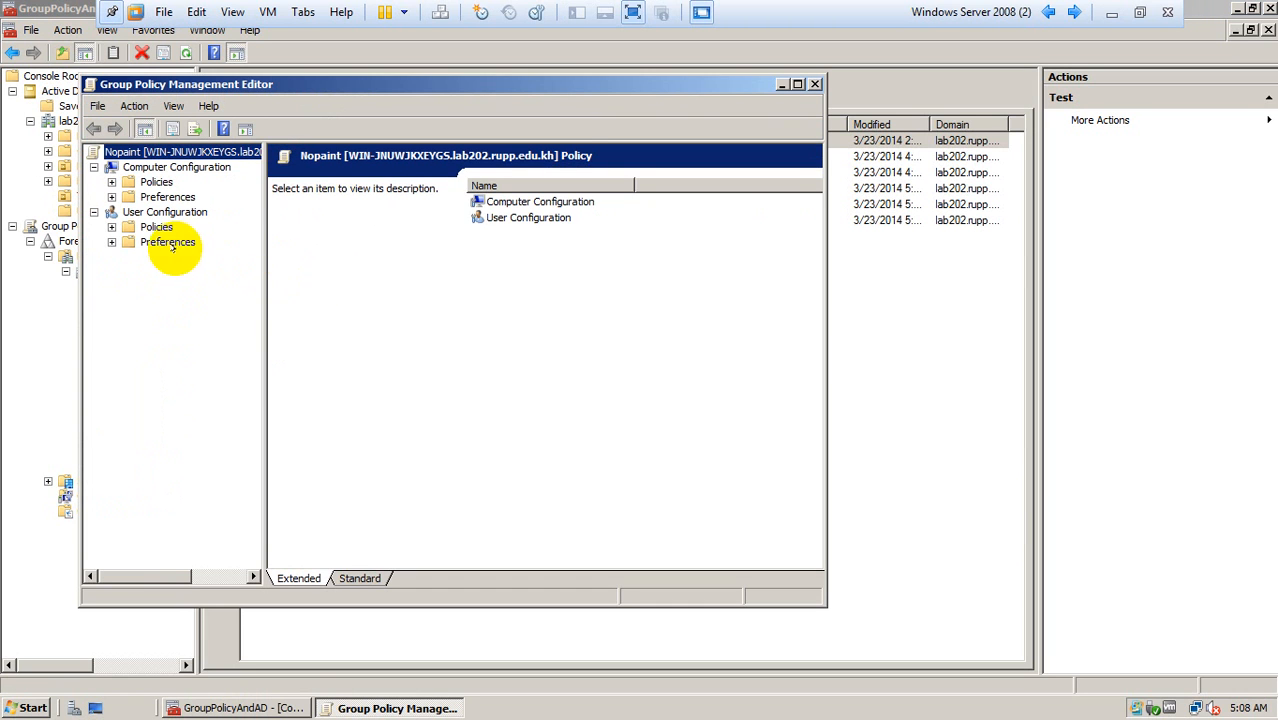
# Step: Create new software restriction policies under the User Configuration security settings of the Nopaint GPO
pyautogui.click(111, 227)
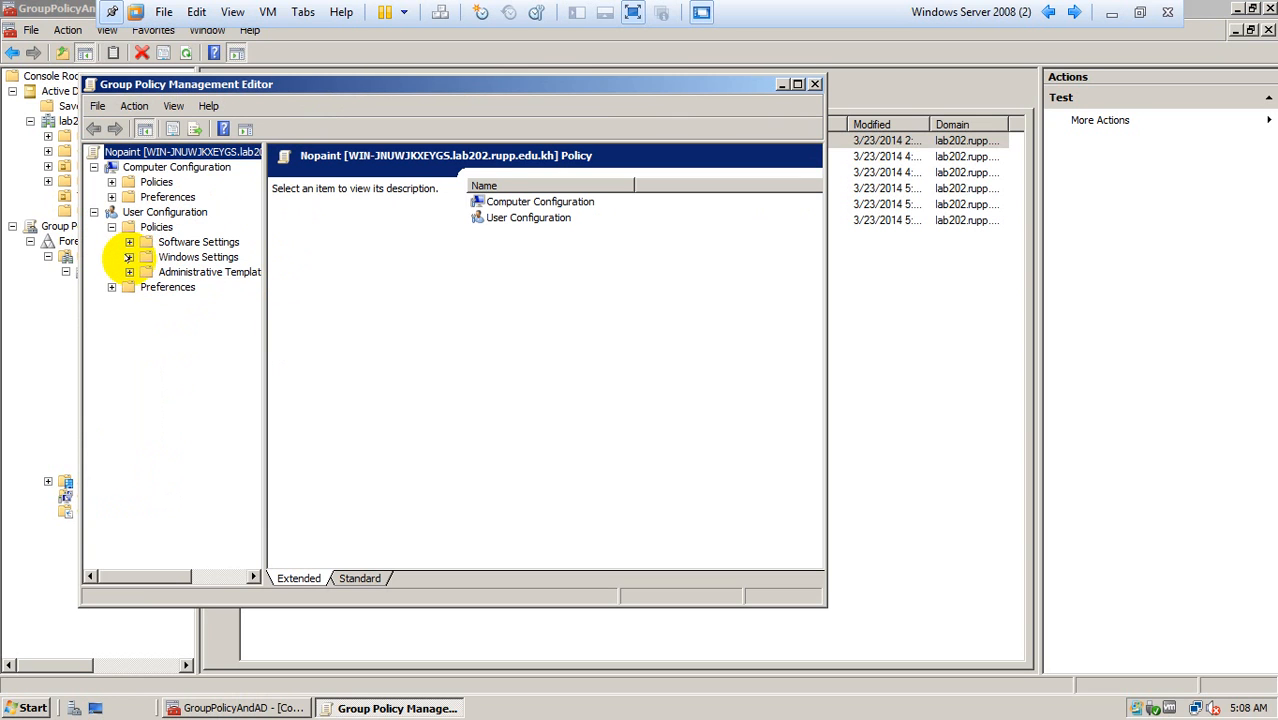
pyautogui.click(129, 257)
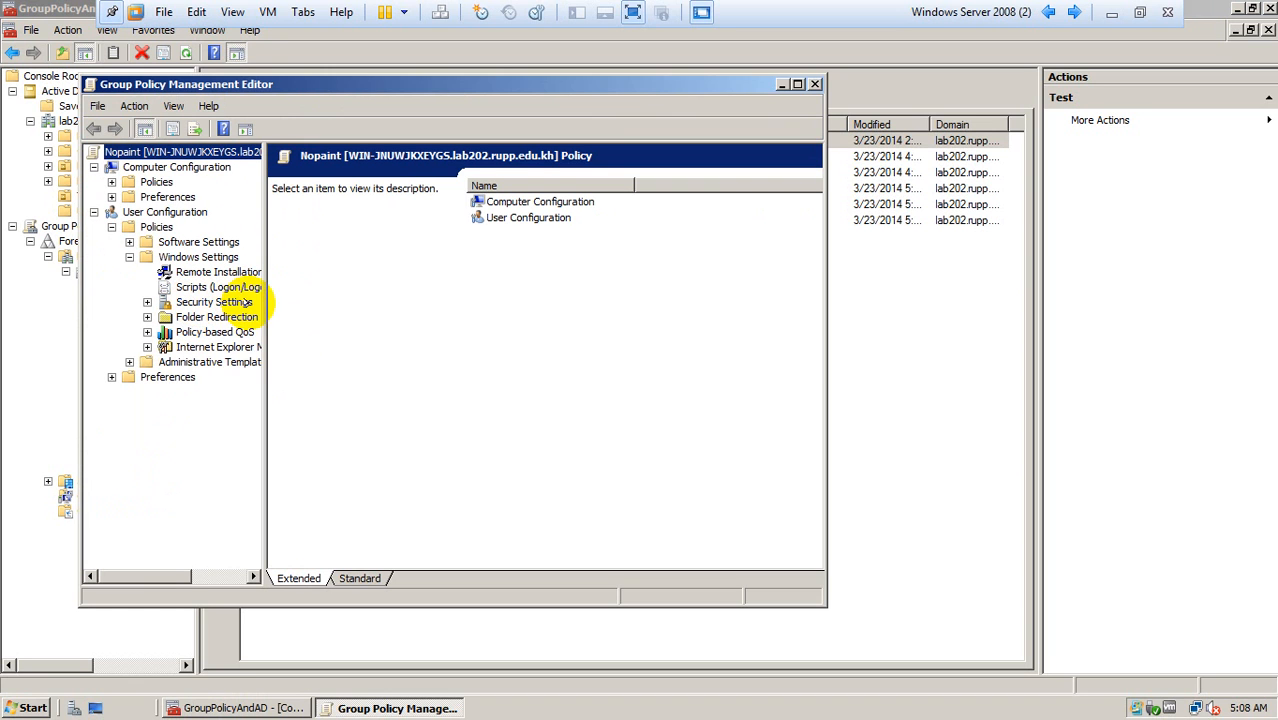
pyautogui.moveTo(266, 313); pyautogui.dragTo(302, 313)
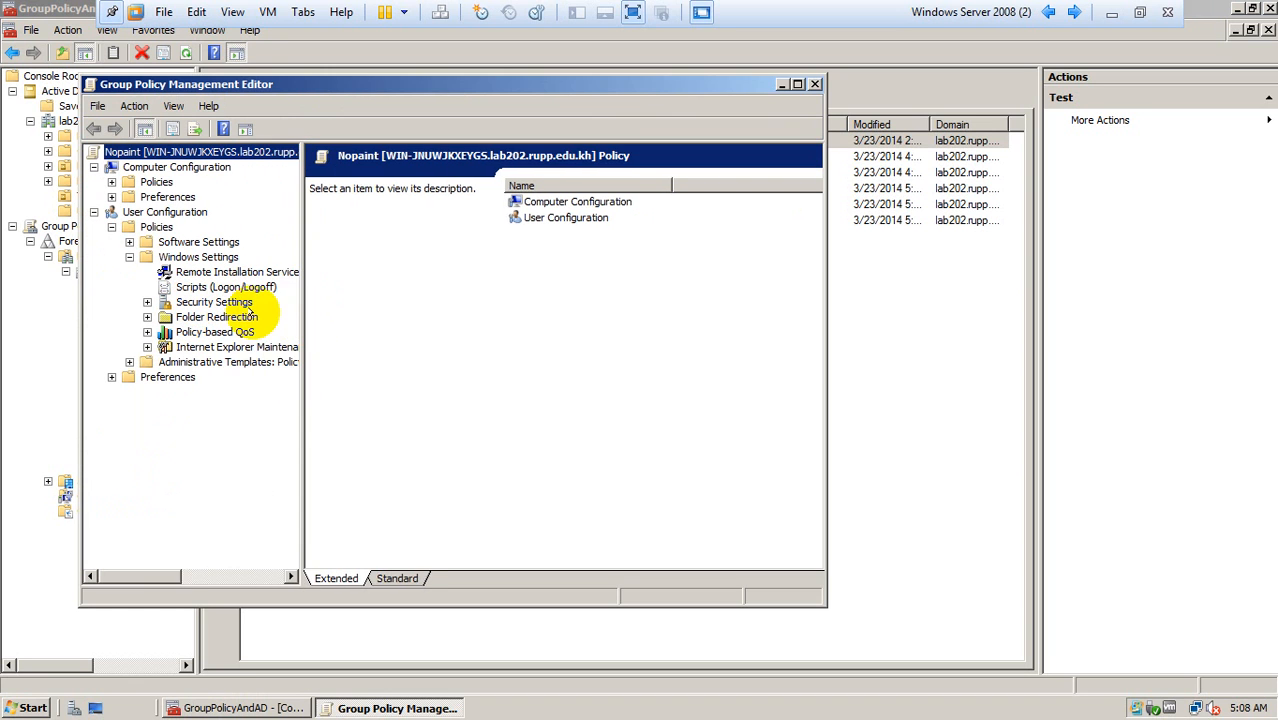
pyautogui.click(211, 302)
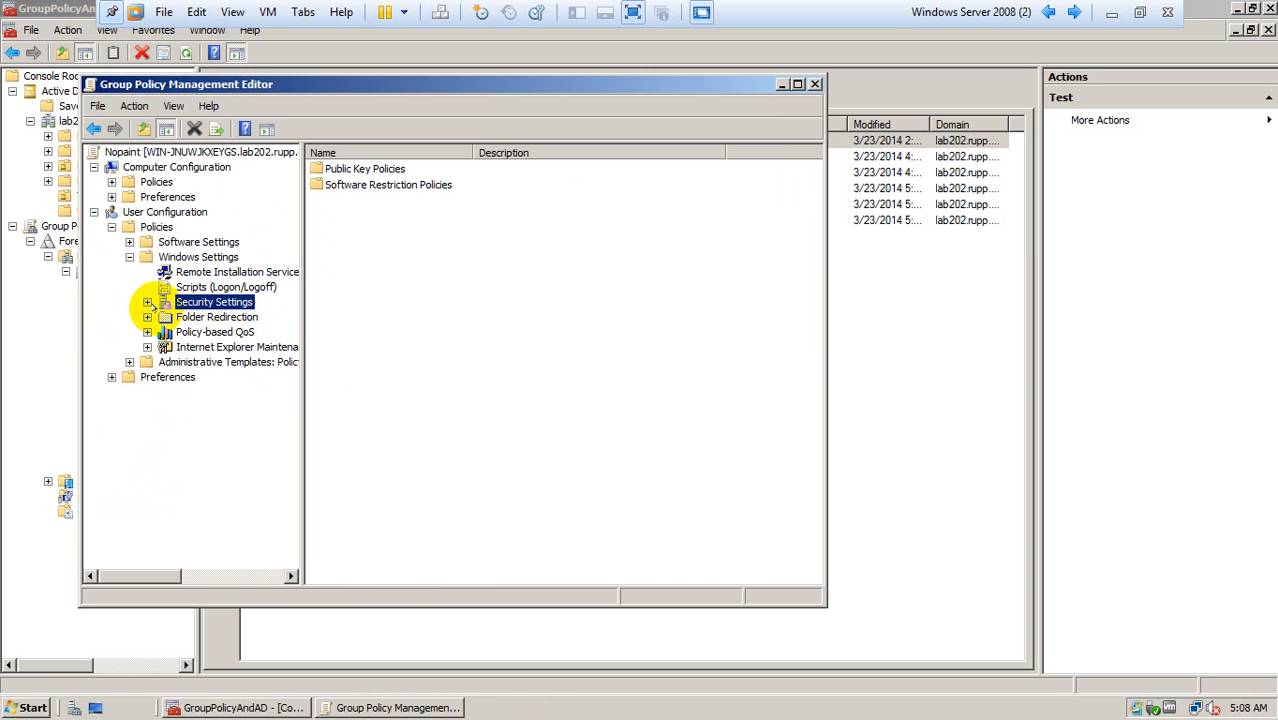
pyautogui.click(147, 302)
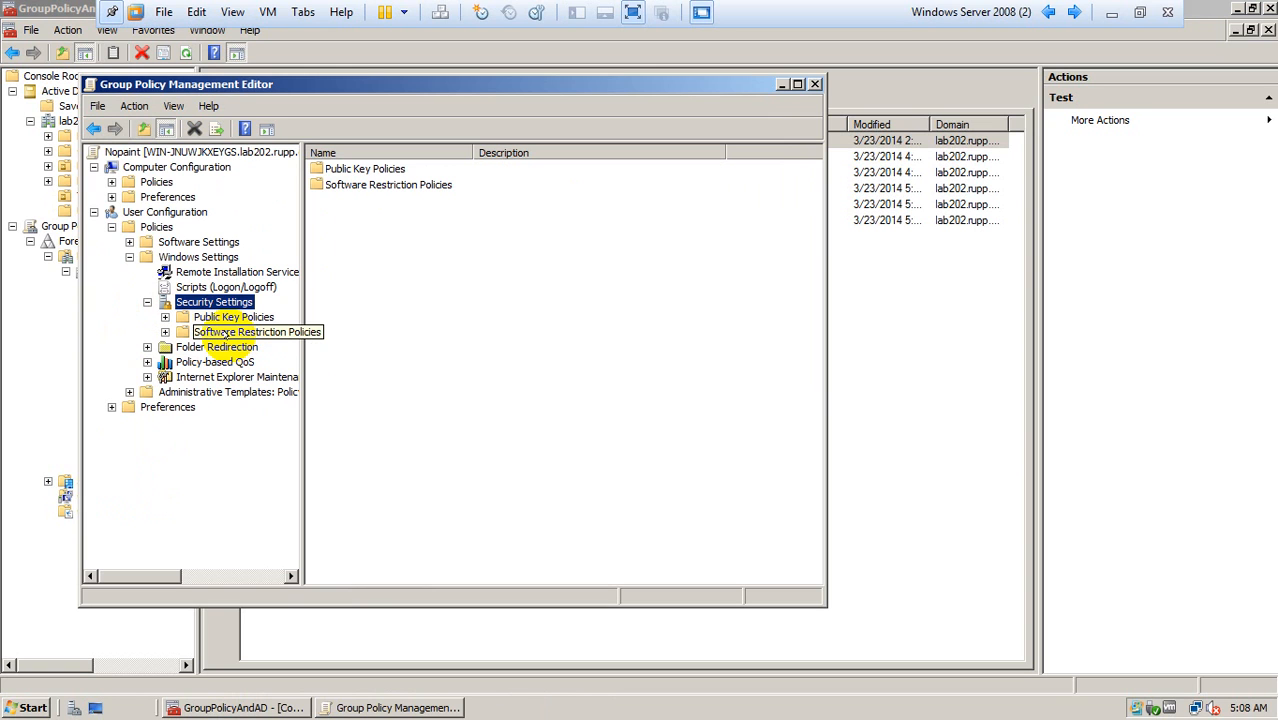
pyautogui.click(165, 332)
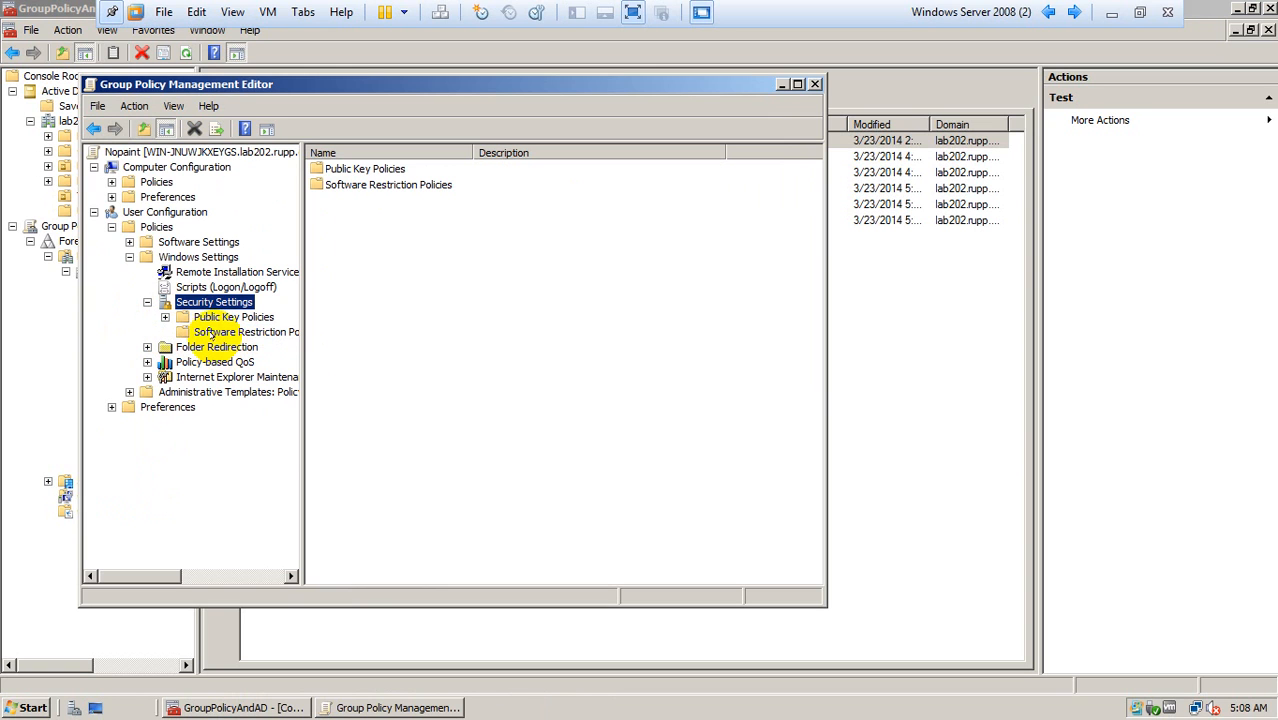
pyautogui.click(205, 333)
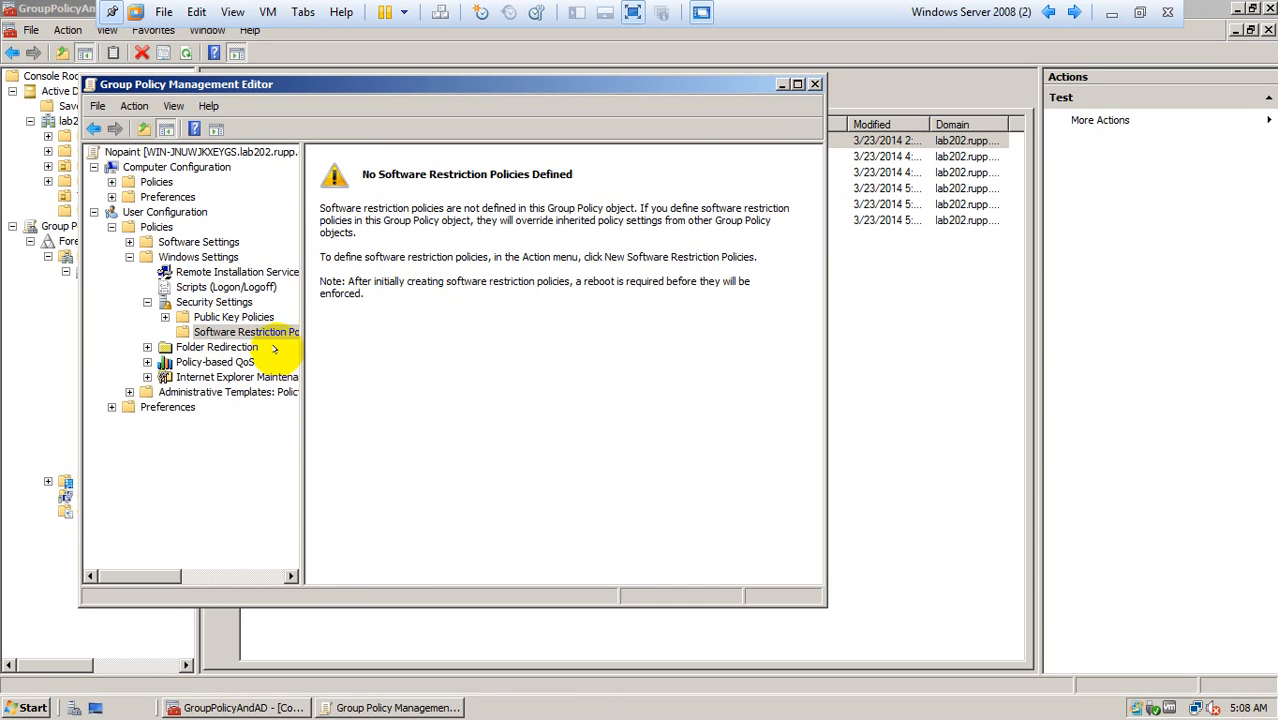
pyautogui.rightClick(246, 334)
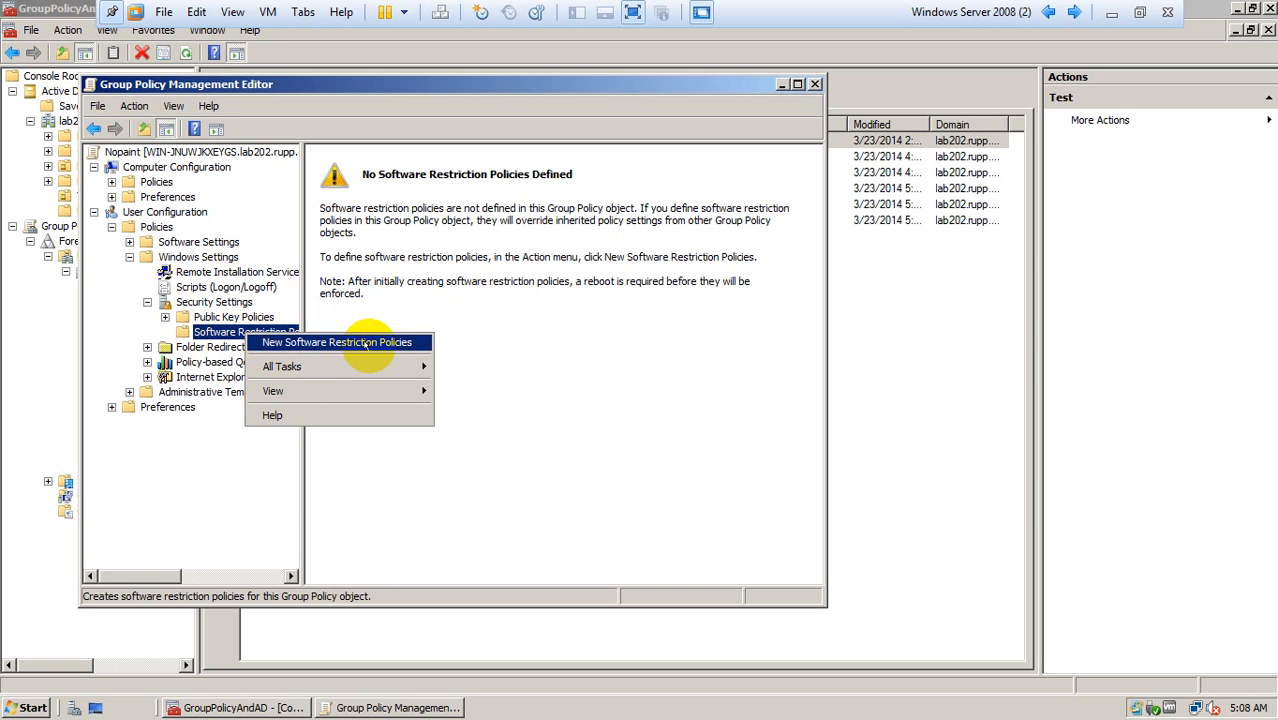
pyautogui.click(405, 342)
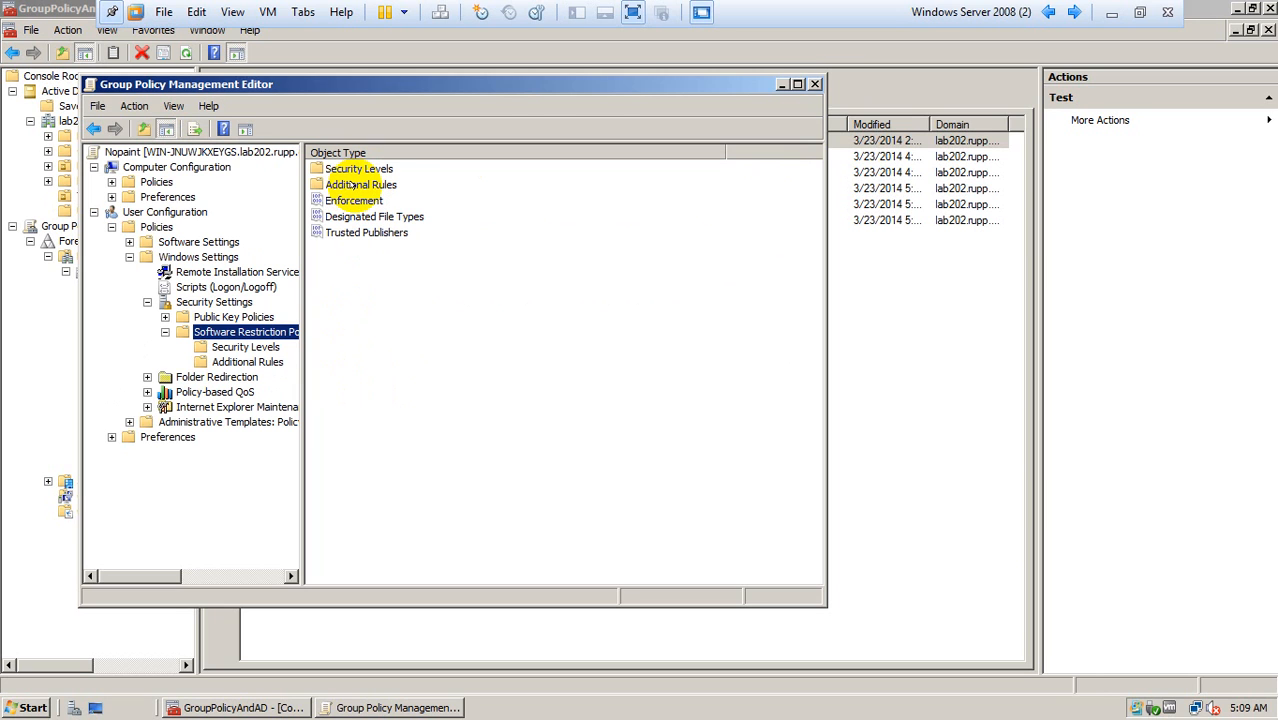
# Step: Start a new hash rule in Additional Rules and choose mspaint from C:\Windows\System32 as its file
pyautogui.click(358, 185)
pyautogui.doubleClick(358, 185)
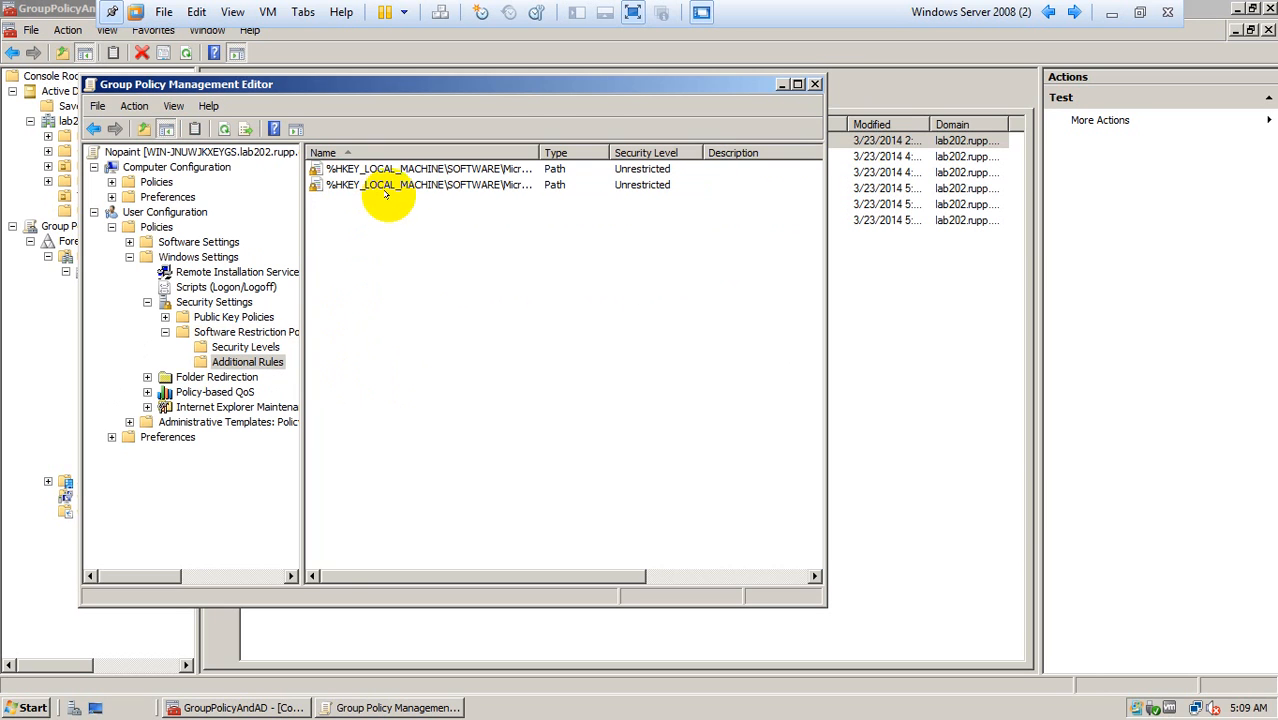
pyautogui.rightClick(395, 224)
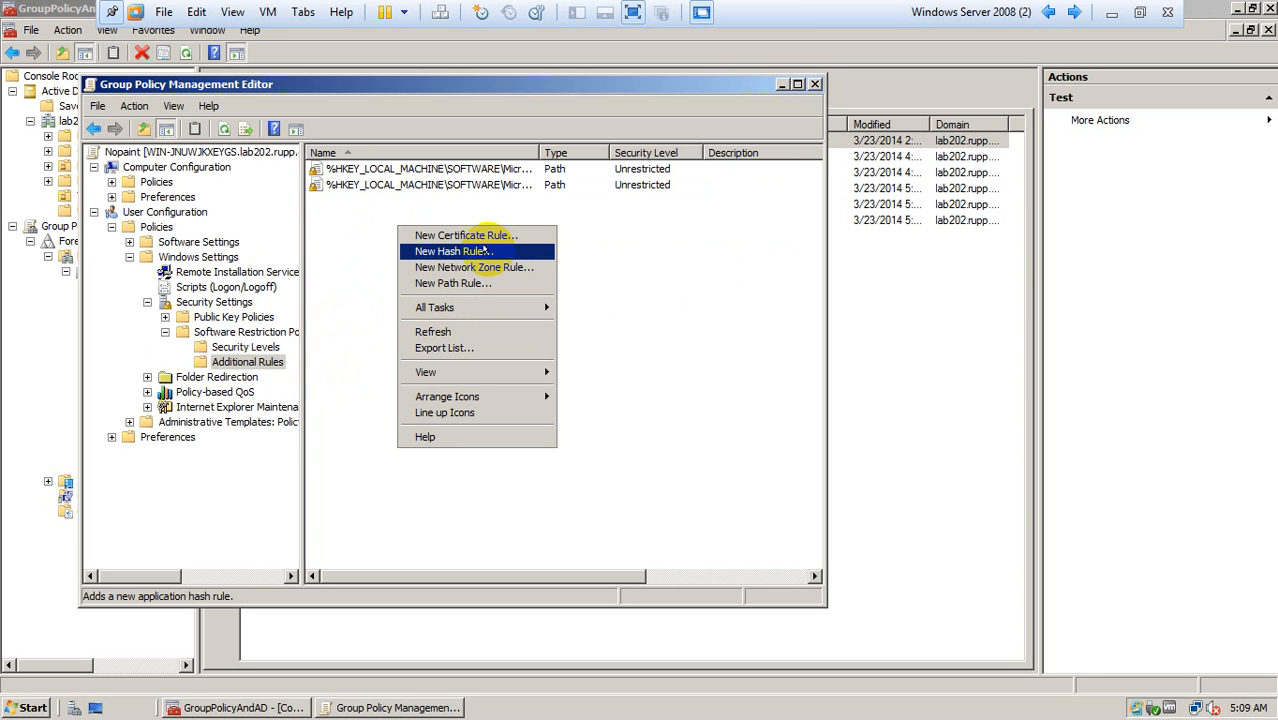
pyautogui.click(483, 251)
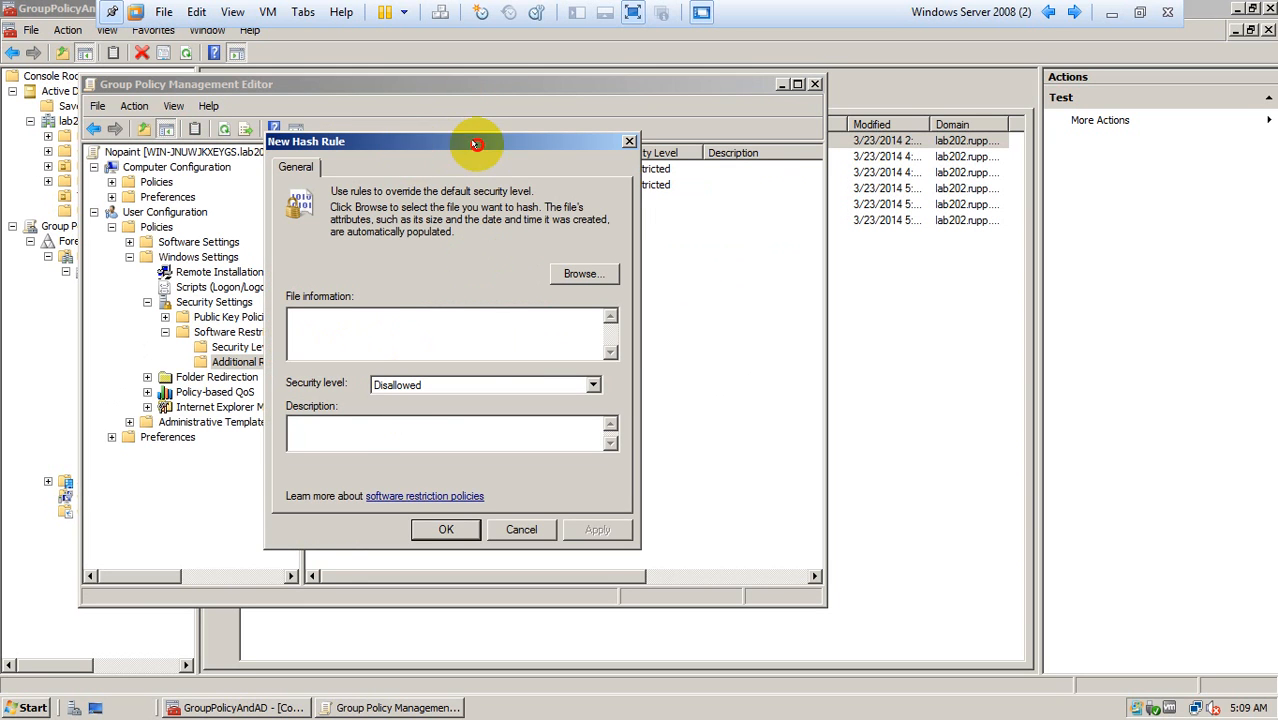
pyautogui.moveTo(485, 139); pyautogui.dragTo(584, 138)
pyautogui.click(690, 271)
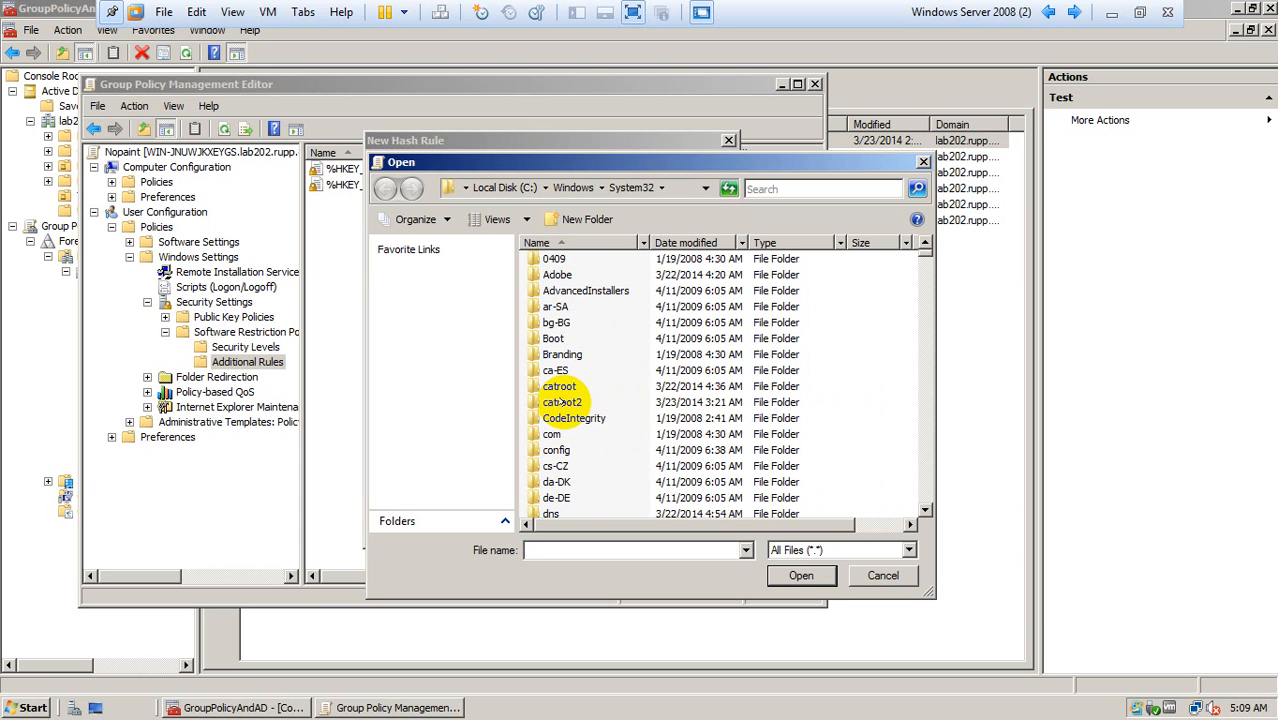
pyautogui.click(561, 402)
pyautogui.write('ms')
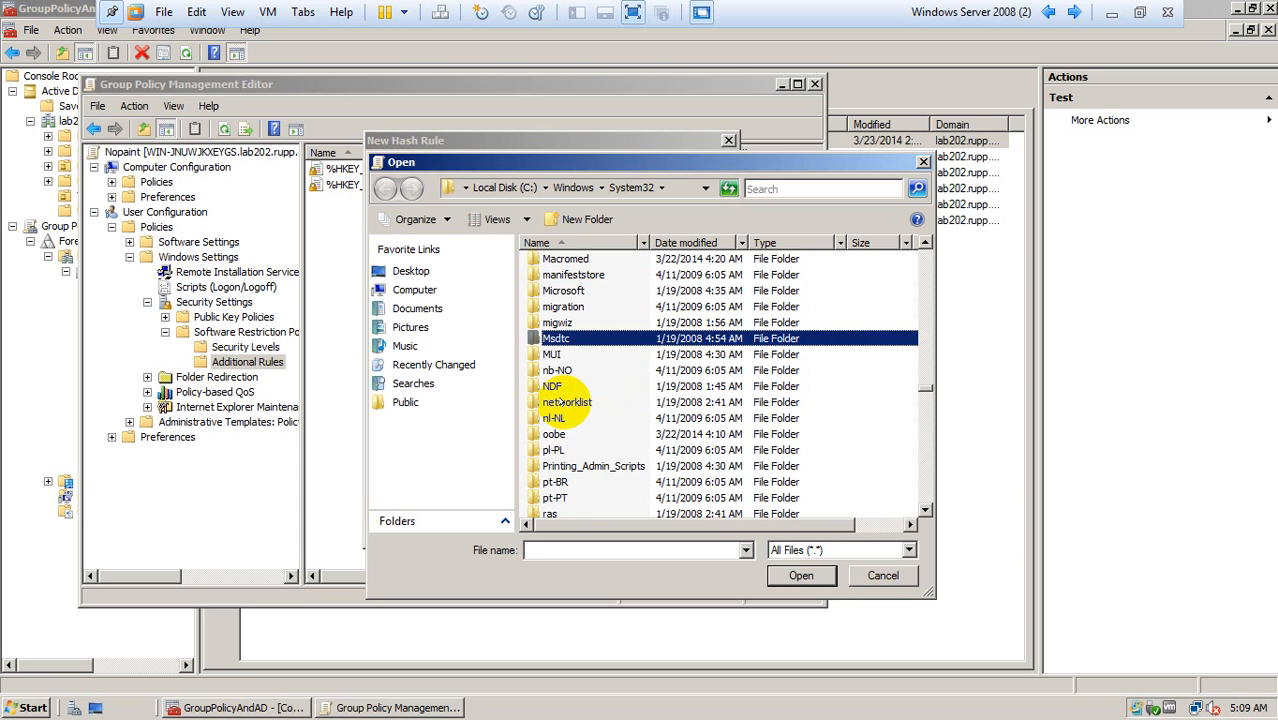
pyautogui.write('paint')
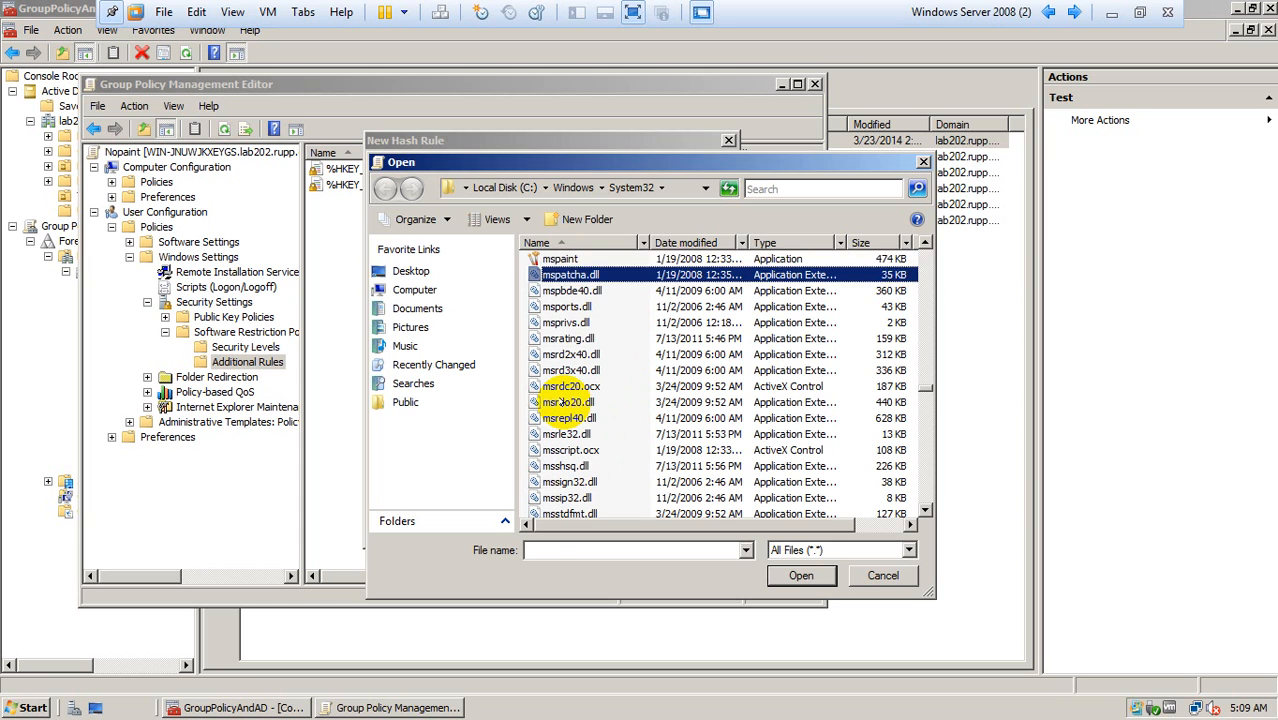
pyautogui.click(800, 575)
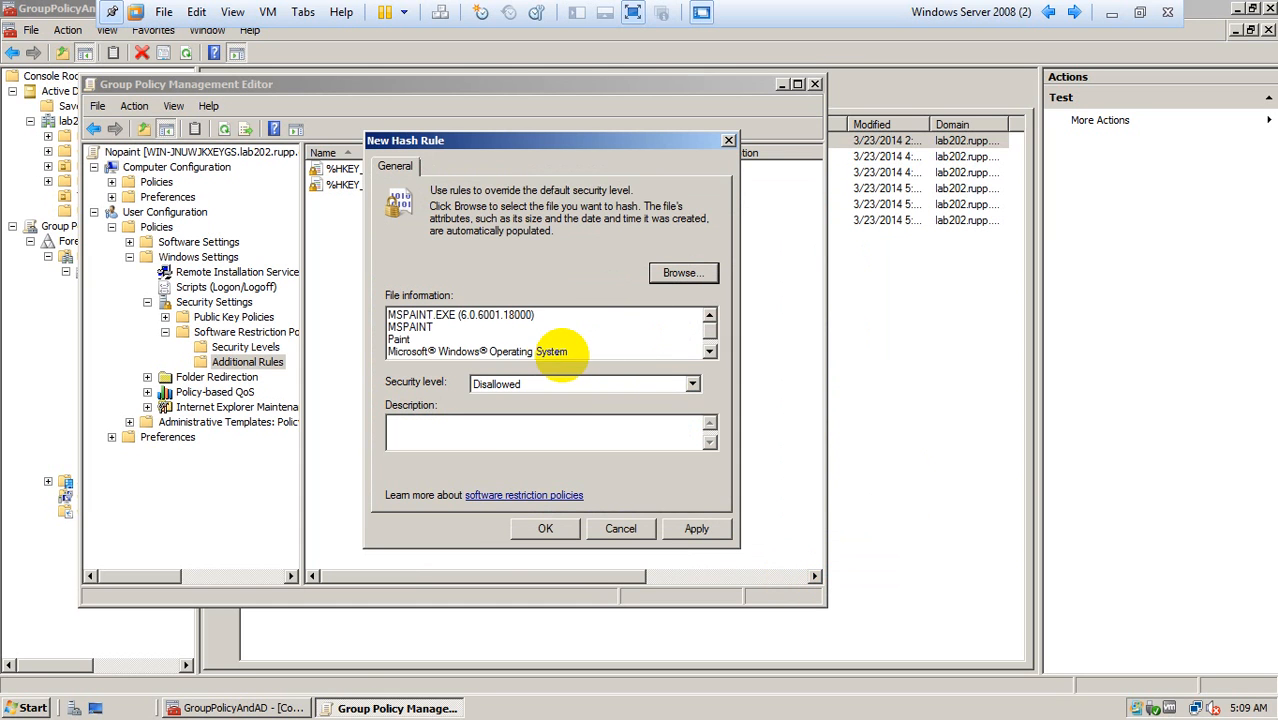
# Step: Check the Paint file information, set the rule's security level to Disallowed, apply it and close the policy editor
pyautogui.click(709, 351)
pyautogui.click(709, 313)
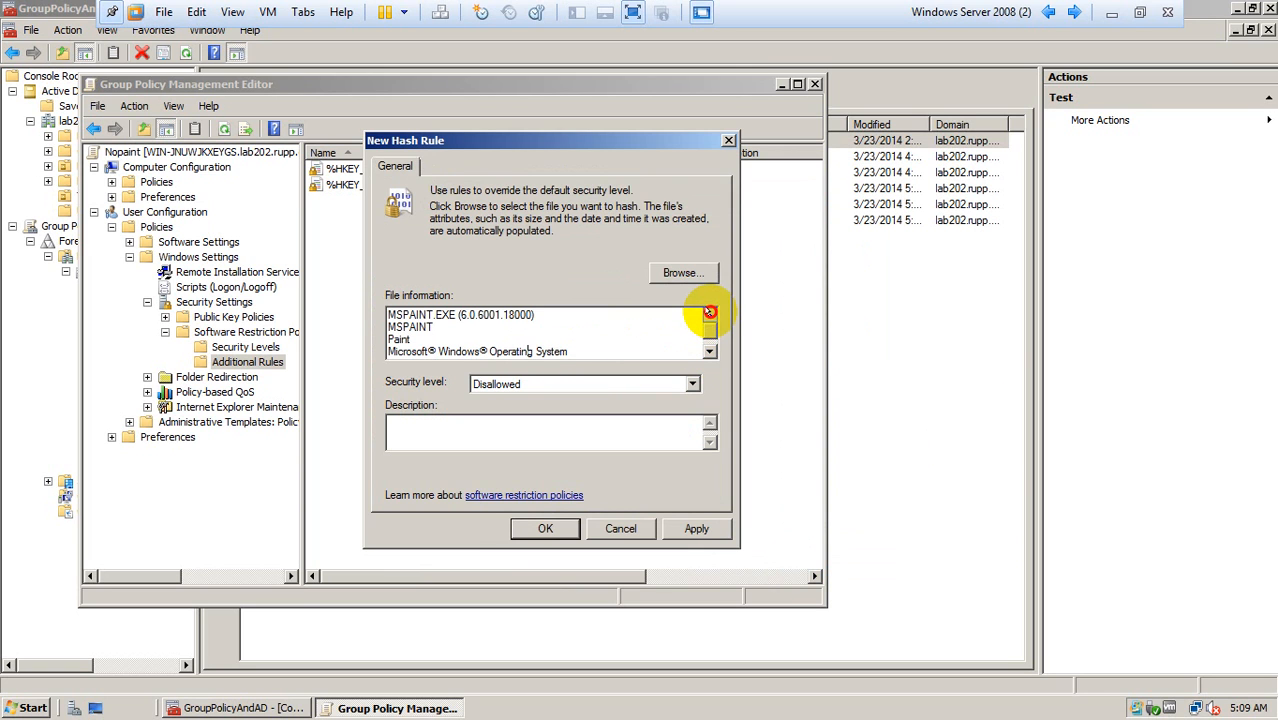
pyautogui.click(709, 349)
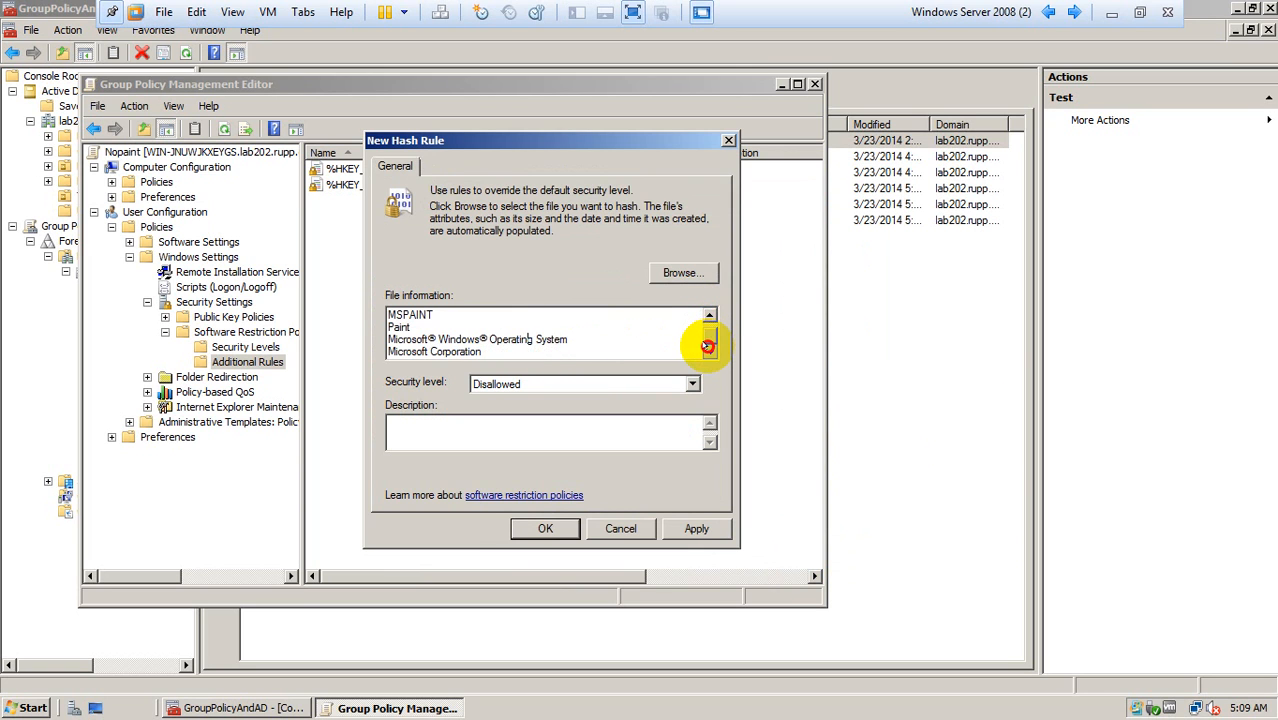
pyautogui.click(690, 384)
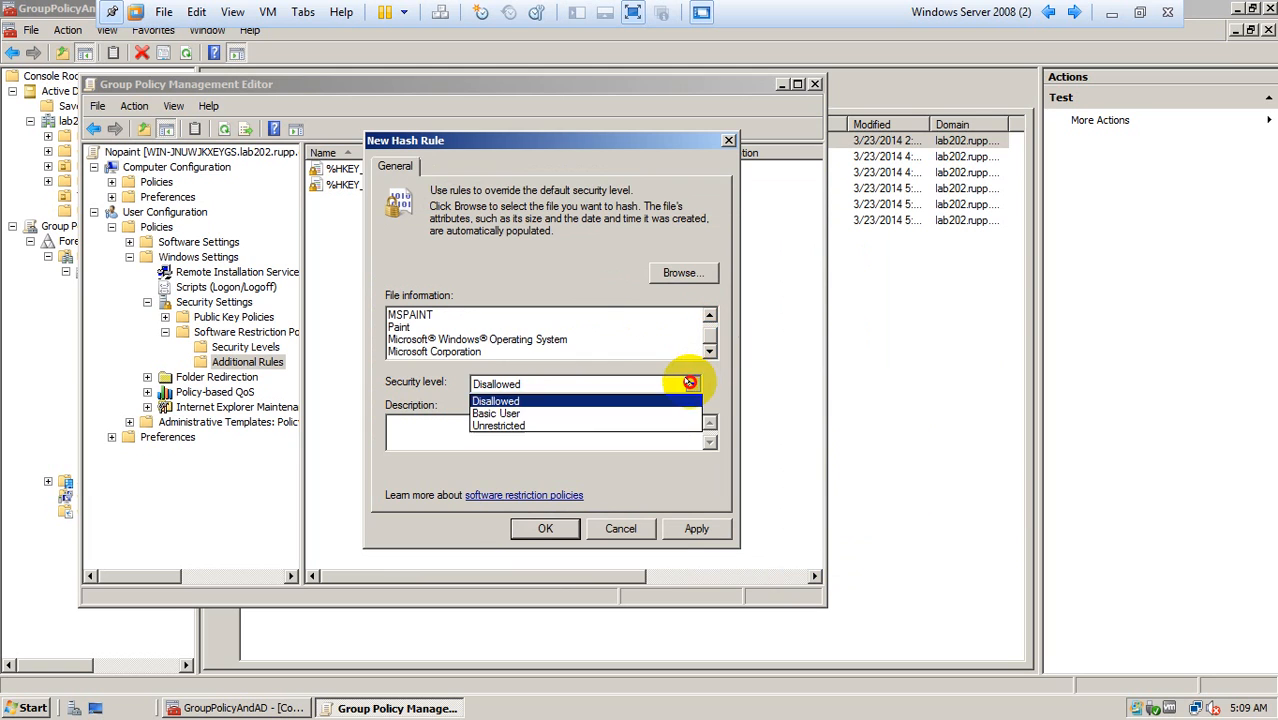
pyautogui.click(558, 401)
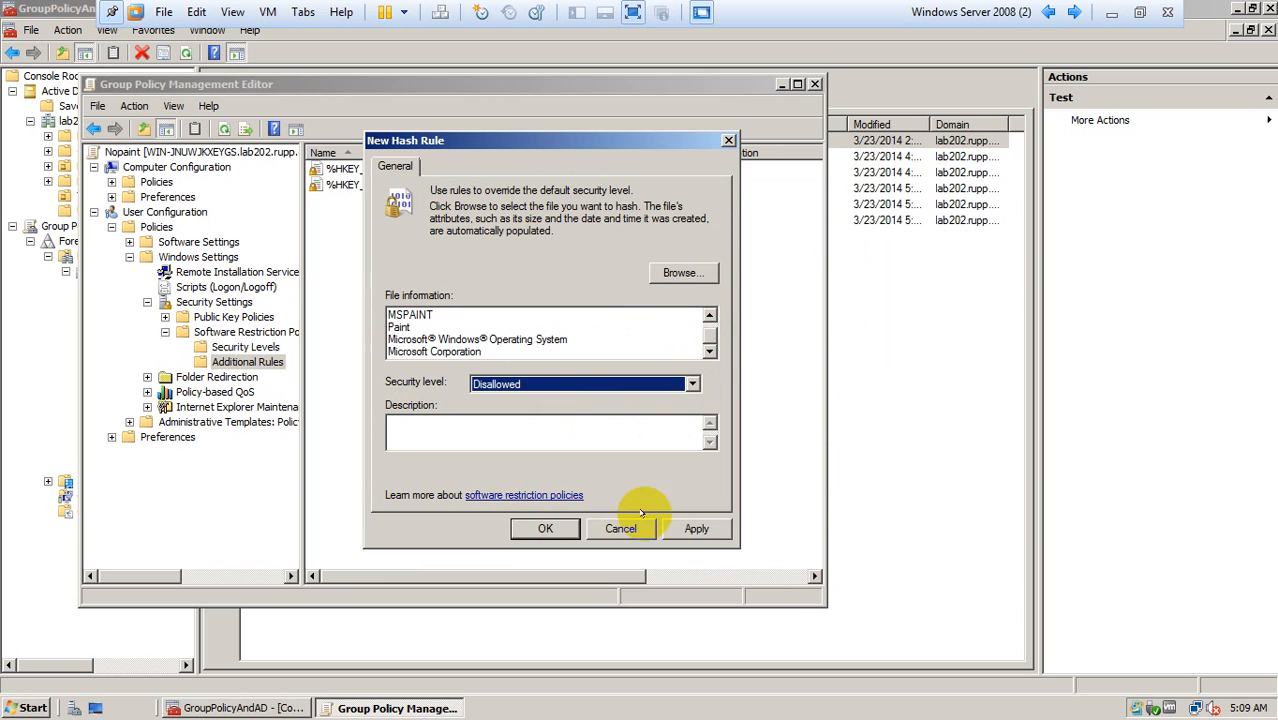
pyautogui.click(680, 522)
pyautogui.click(546, 528)
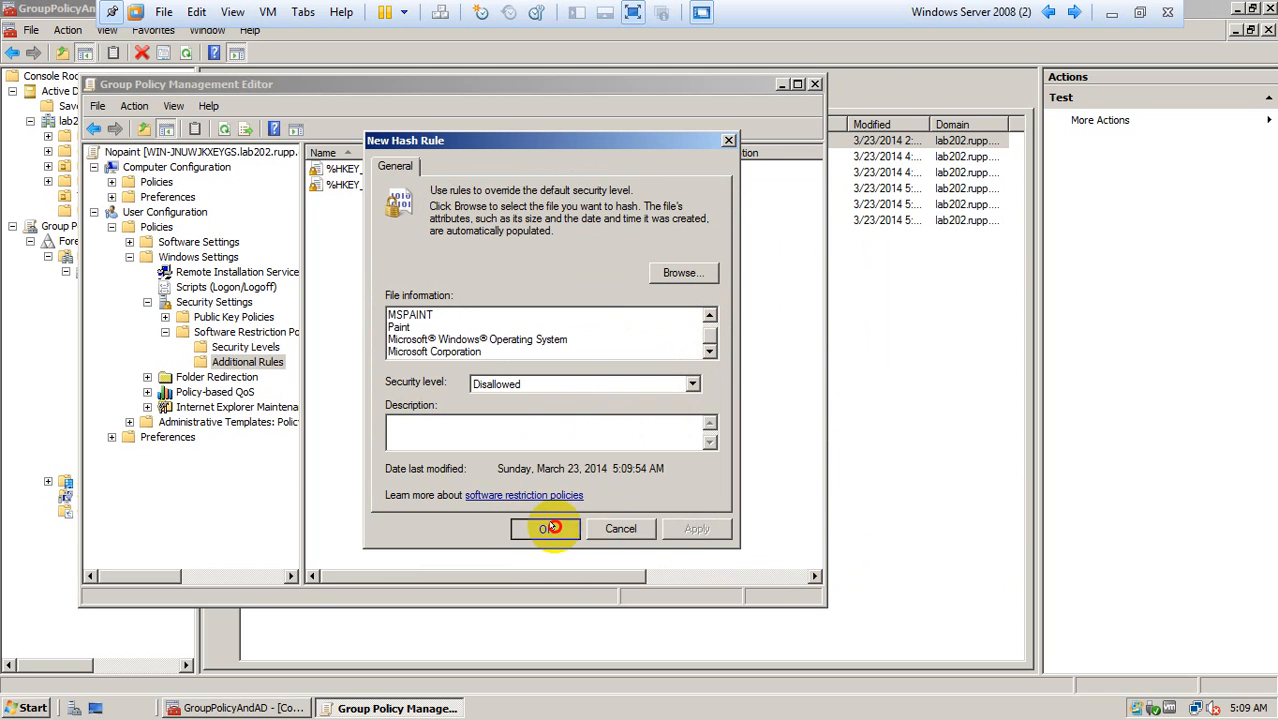
pyautogui.click(813, 85)
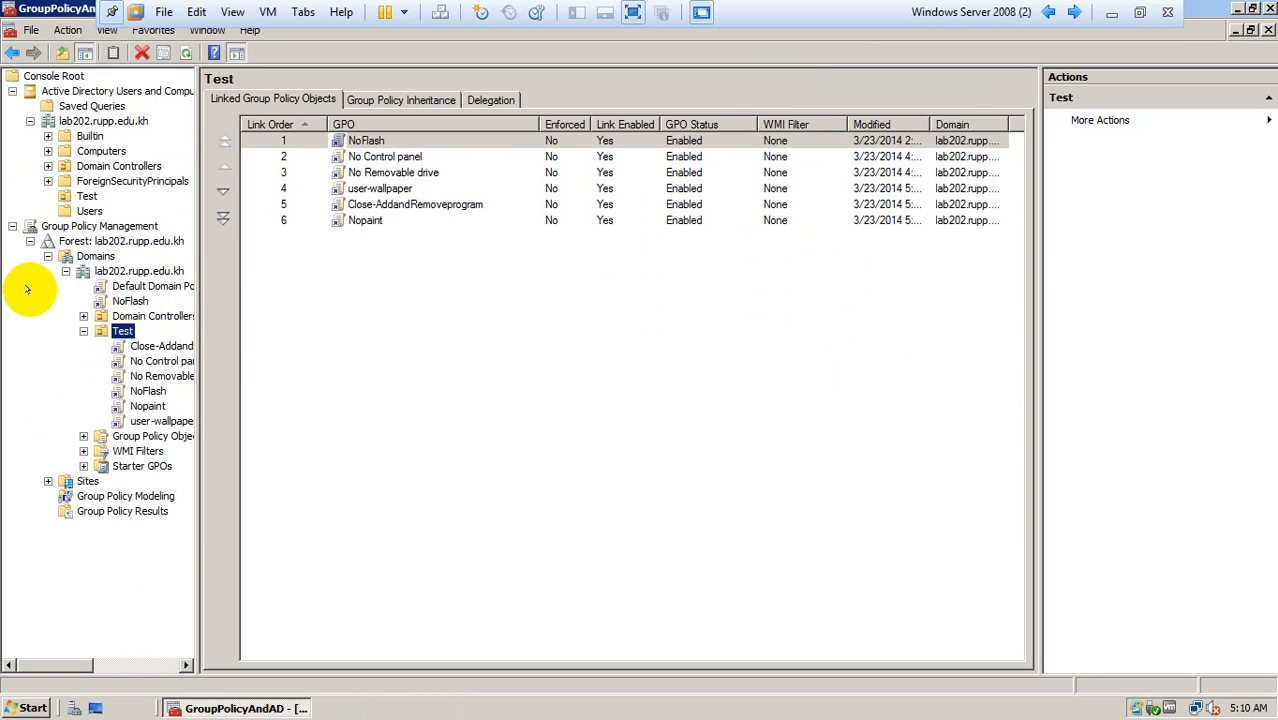
# Step: Open the Default Domain Policy of the lab202.rupp.edu.kh domain for editing
pyautogui.click(110, 281)
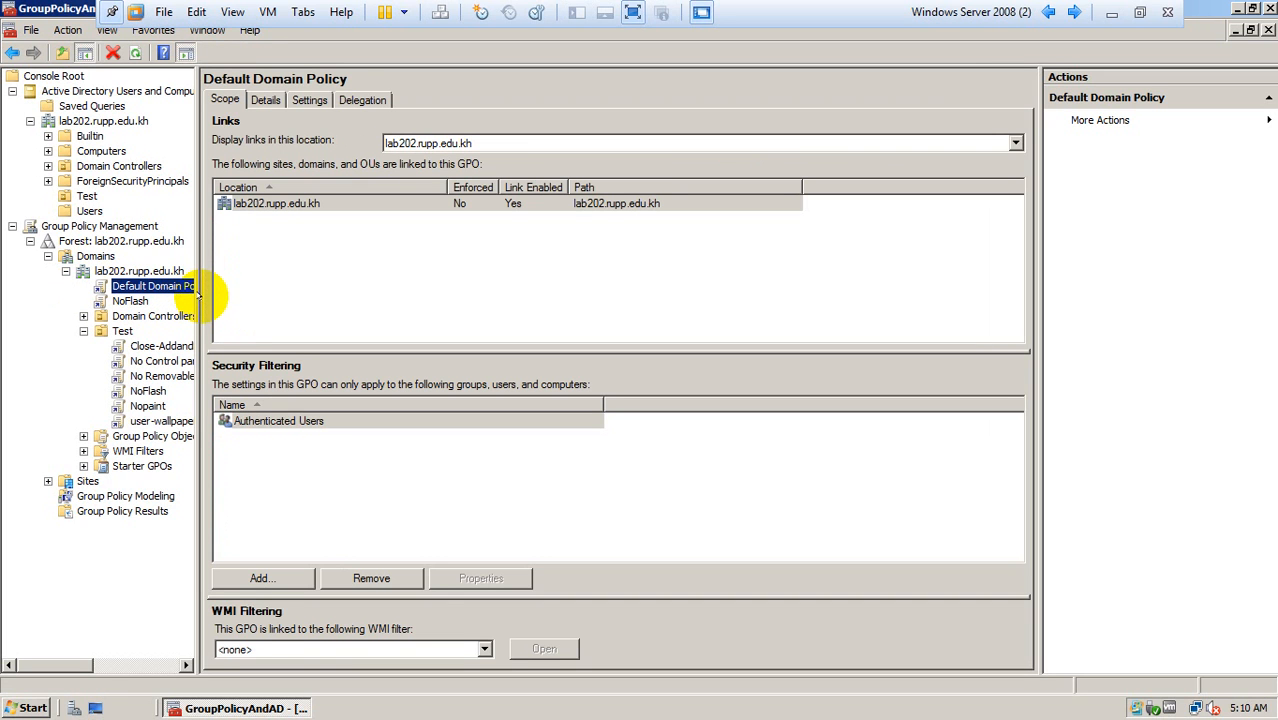
pyautogui.moveTo(199, 290); pyautogui.dragTo(221, 290)
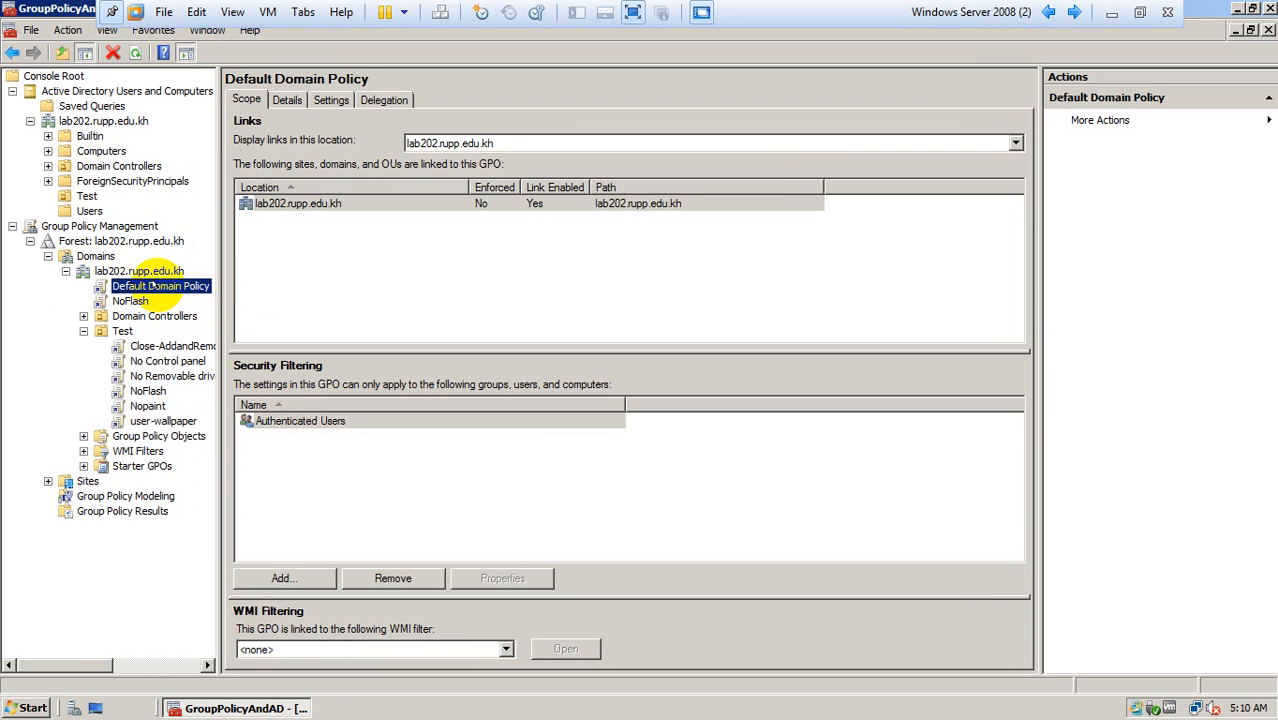
pyautogui.rightClick(158, 287)
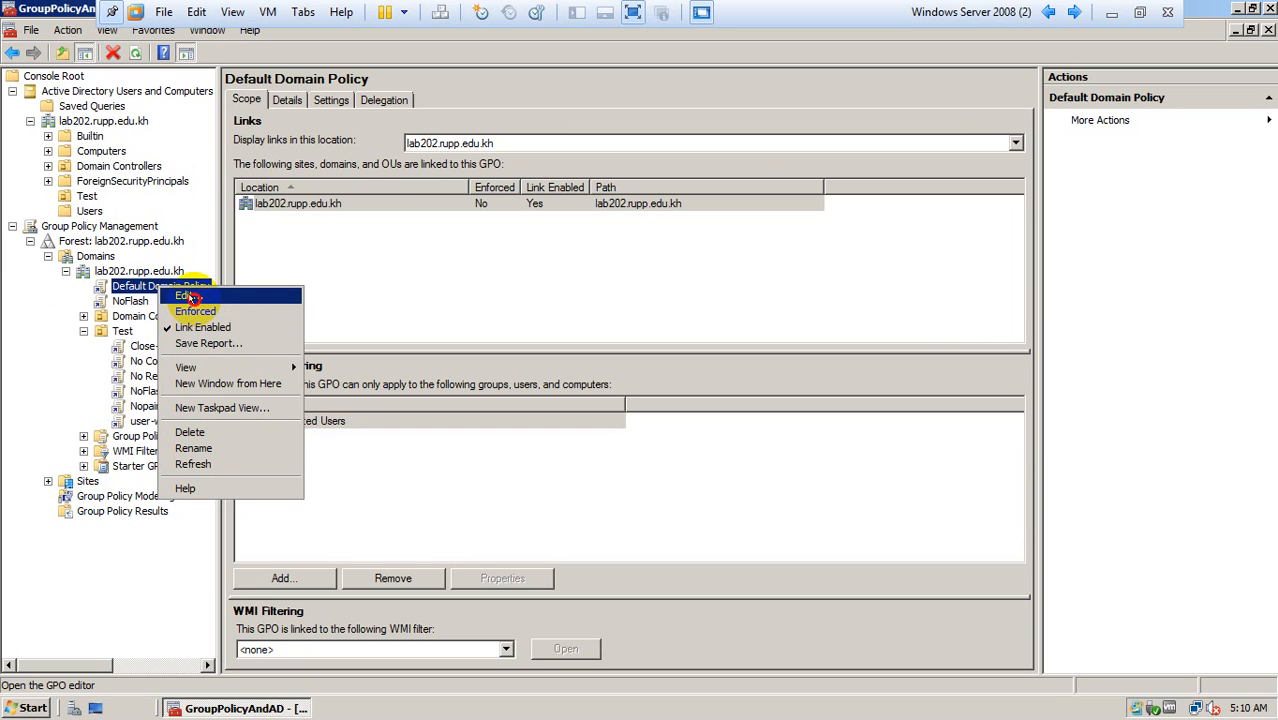
pyautogui.click(191, 297)
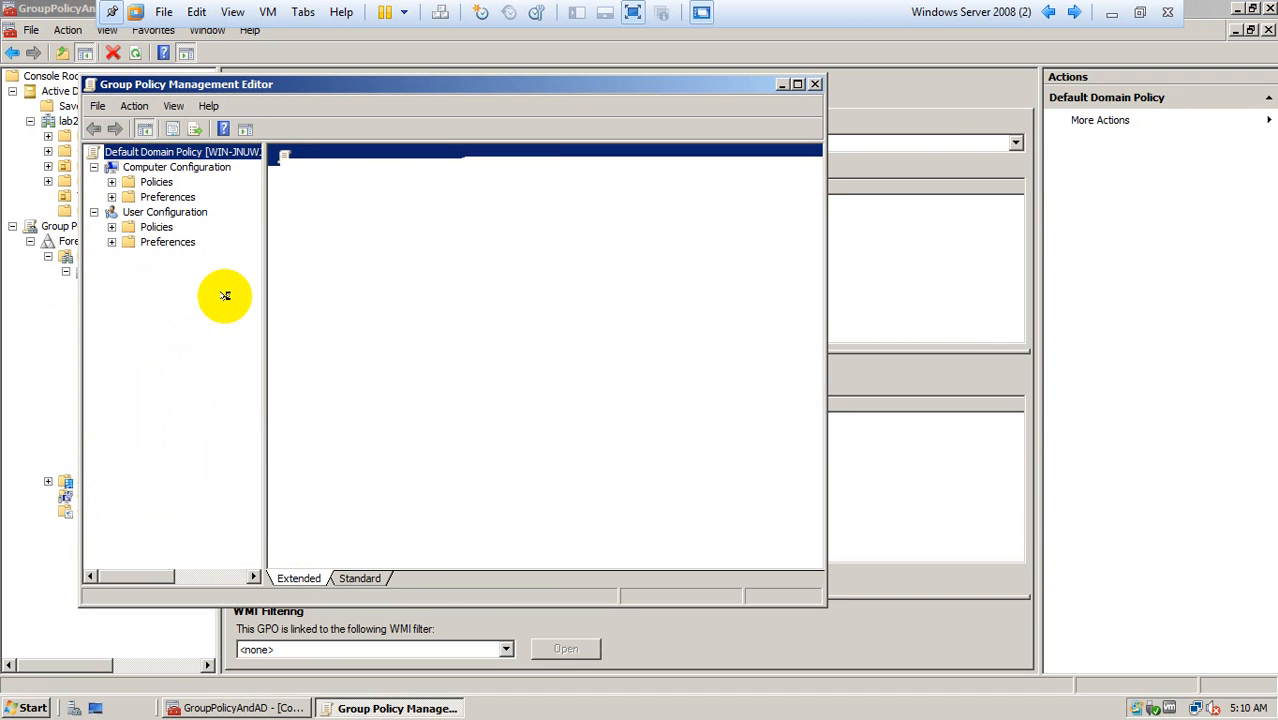
# Step: Expand the User Configuration policies to the Security Settings under Windows Settings and widen the console tree to read the names
pyautogui.click(111, 227)
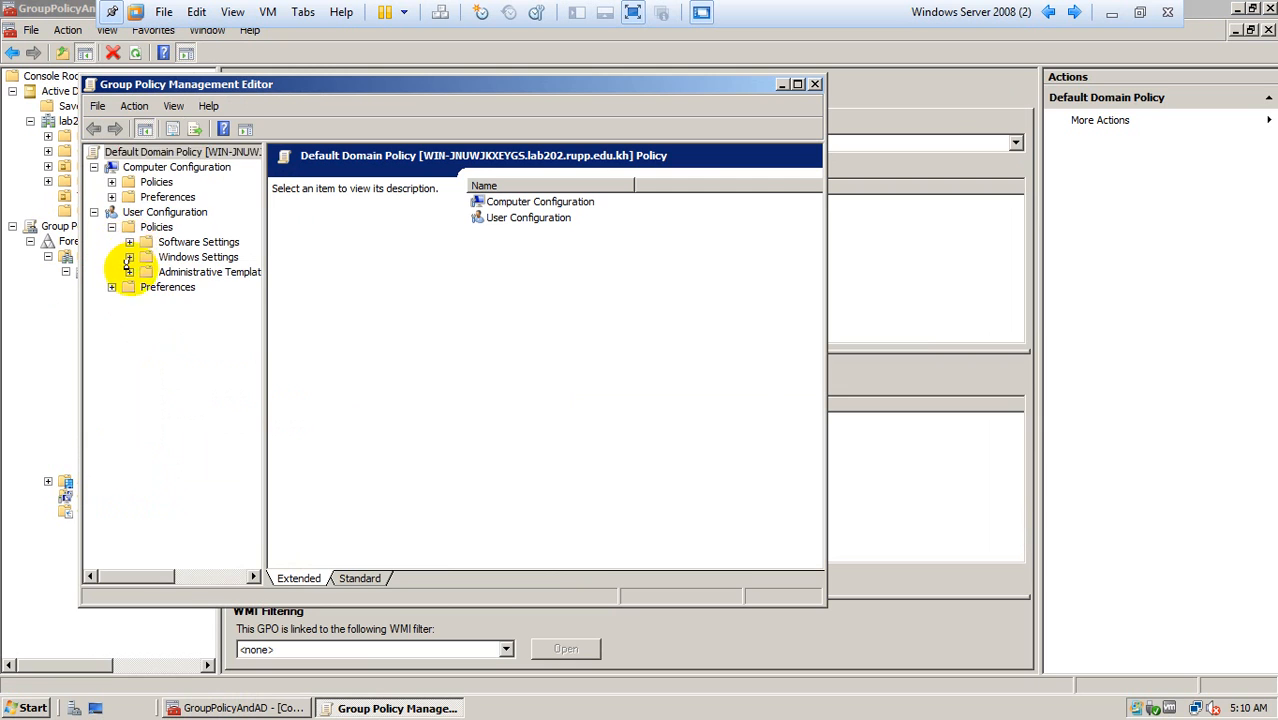
pyautogui.click(129, 242)
pyautogui.click(128, 272)
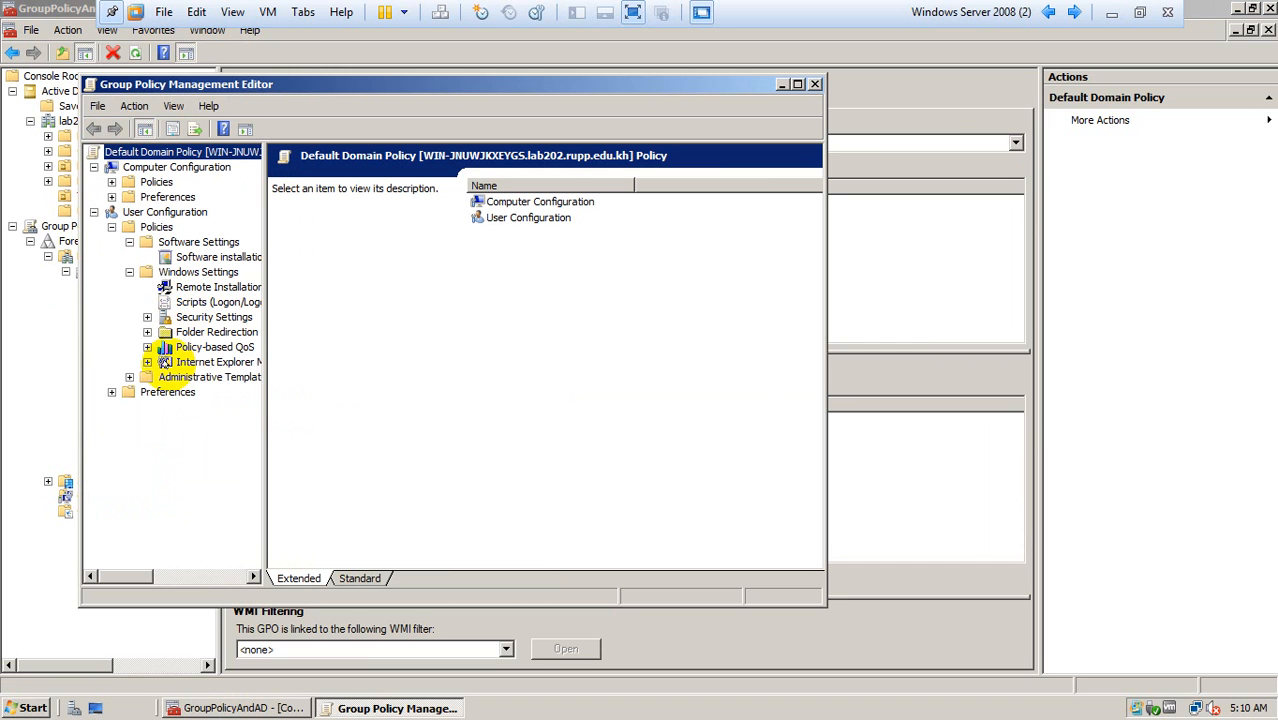
pyautogui.click(208, 317)
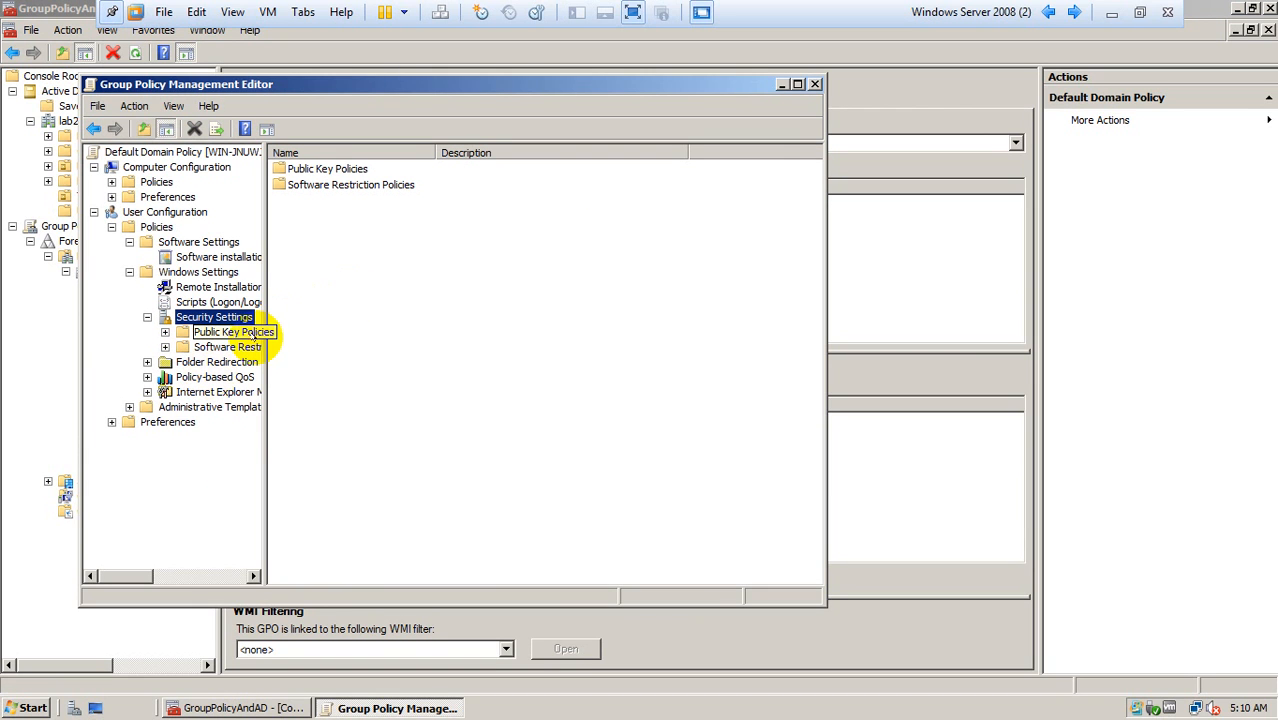
pyautogui.moveTo(265, 341); pyautogui.dragTo(302, 341)
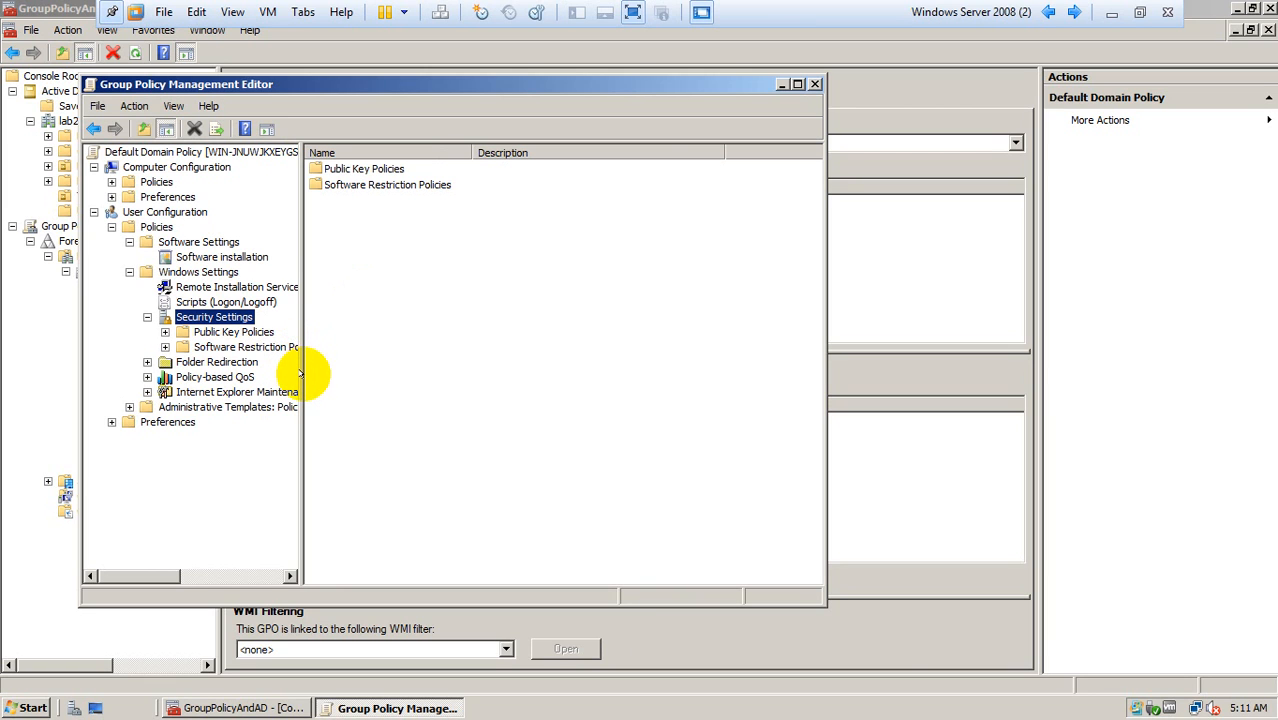
pyautogui.moveTo(297, 371); pyautogui.dragTo(332, 371)
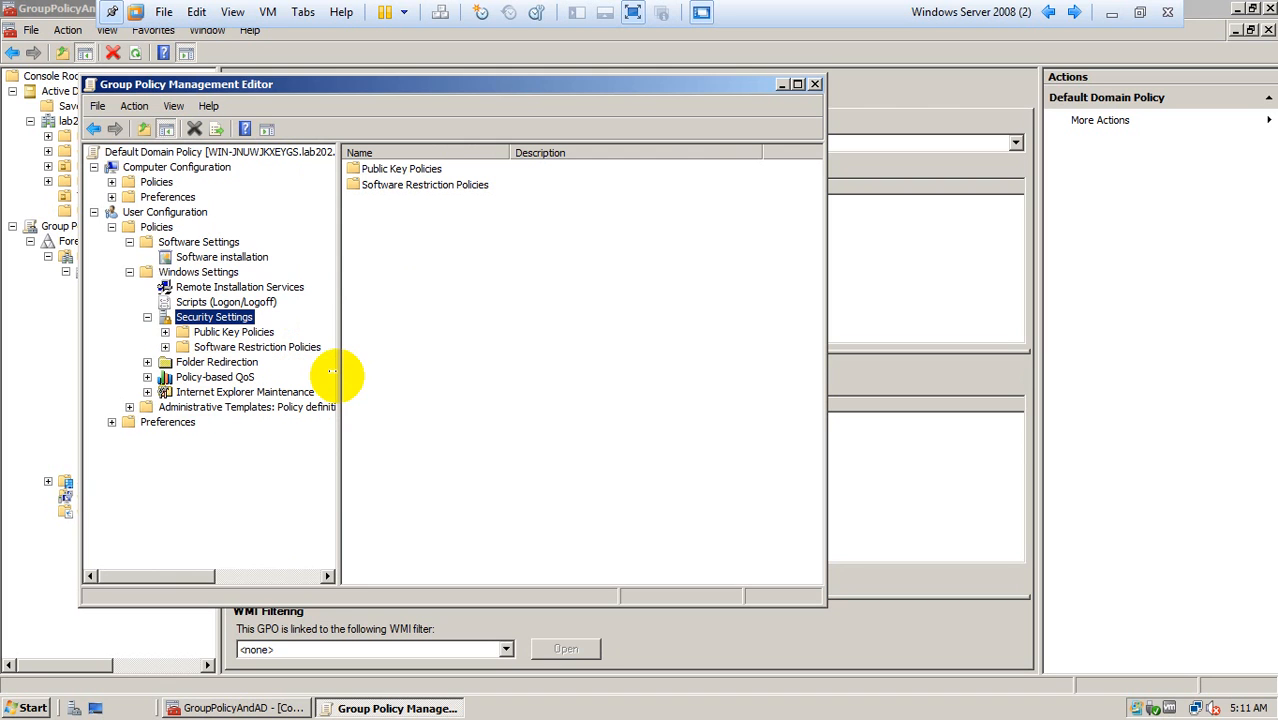
# Step: Review User Configuration's Software Restriction Policies, Public Key Policies, Policy-based QoS and Folder Redirection, and collapse Windows Settings and Software Settings
pyautogui.click(223, 346)
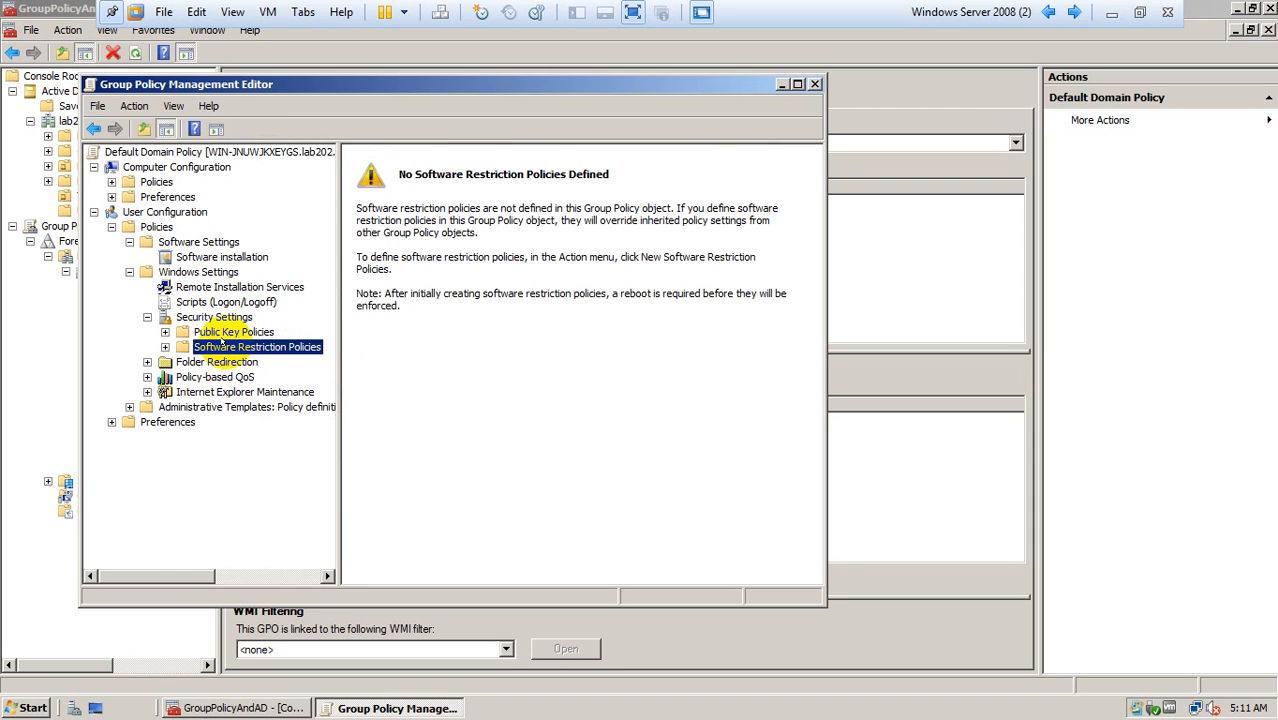
pyautogui.click(222, 331)
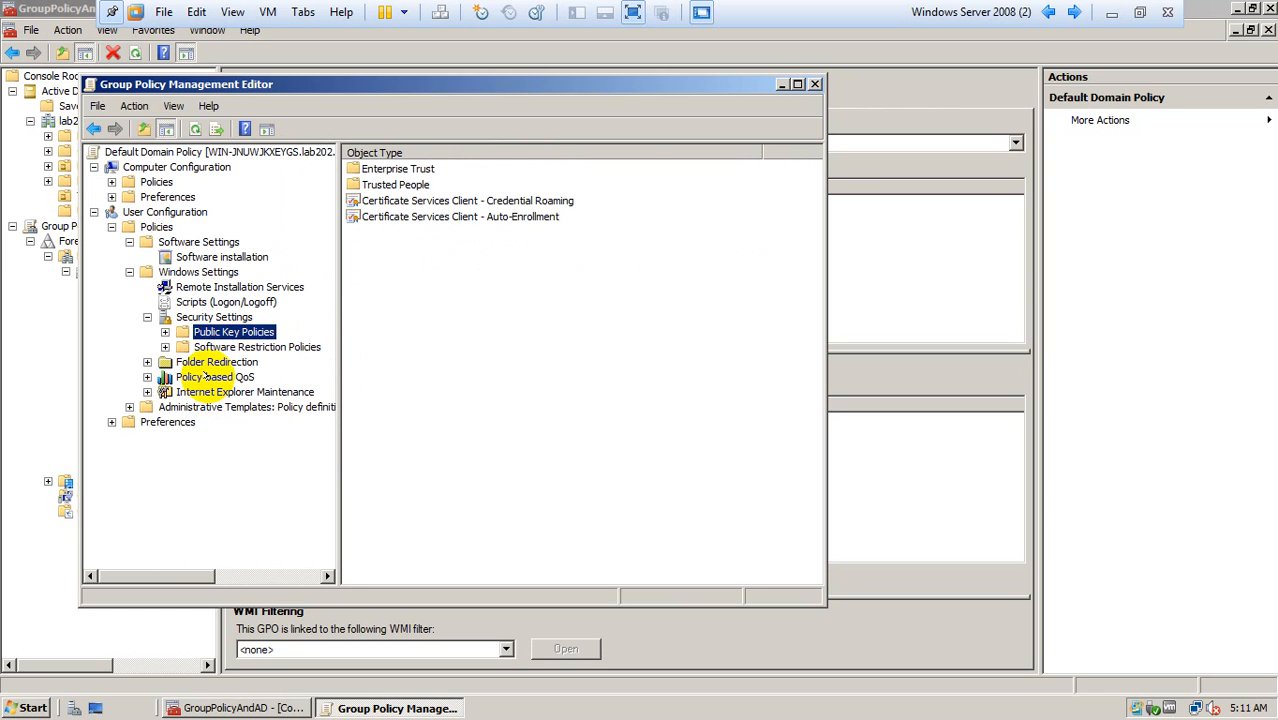
pyautogui.click(207, 376)
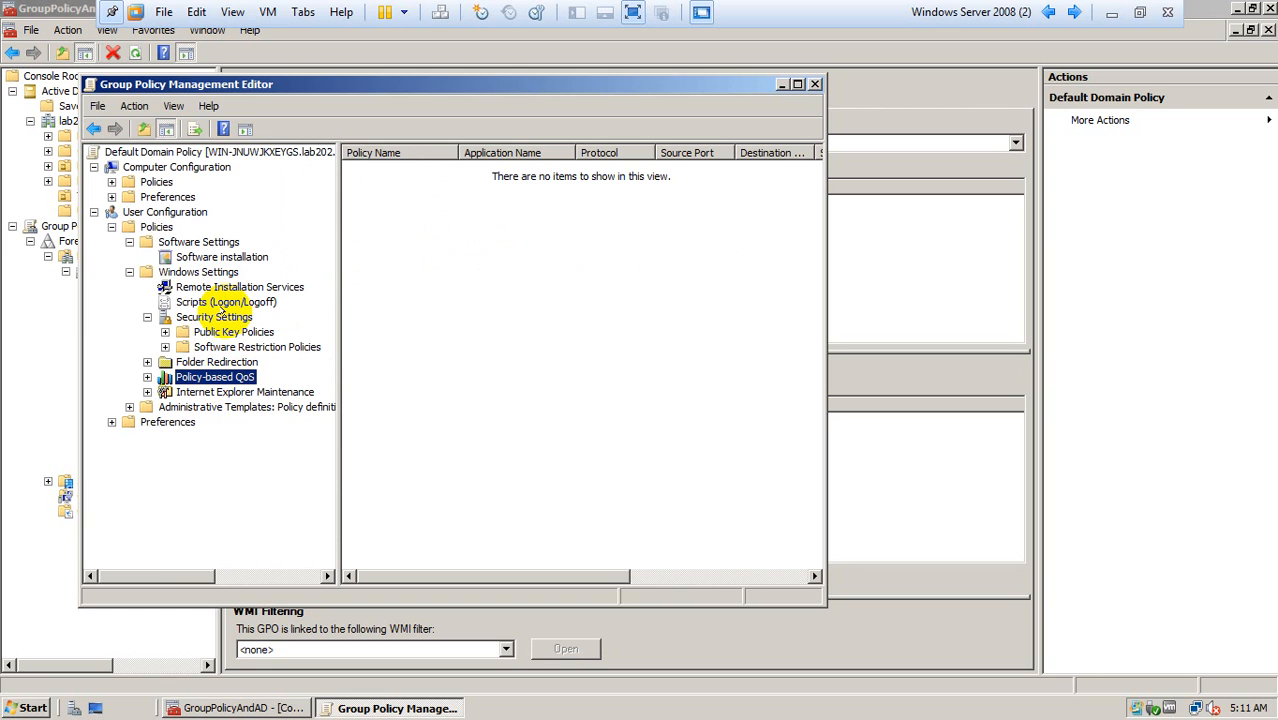
pyautogui.click(208, 361)
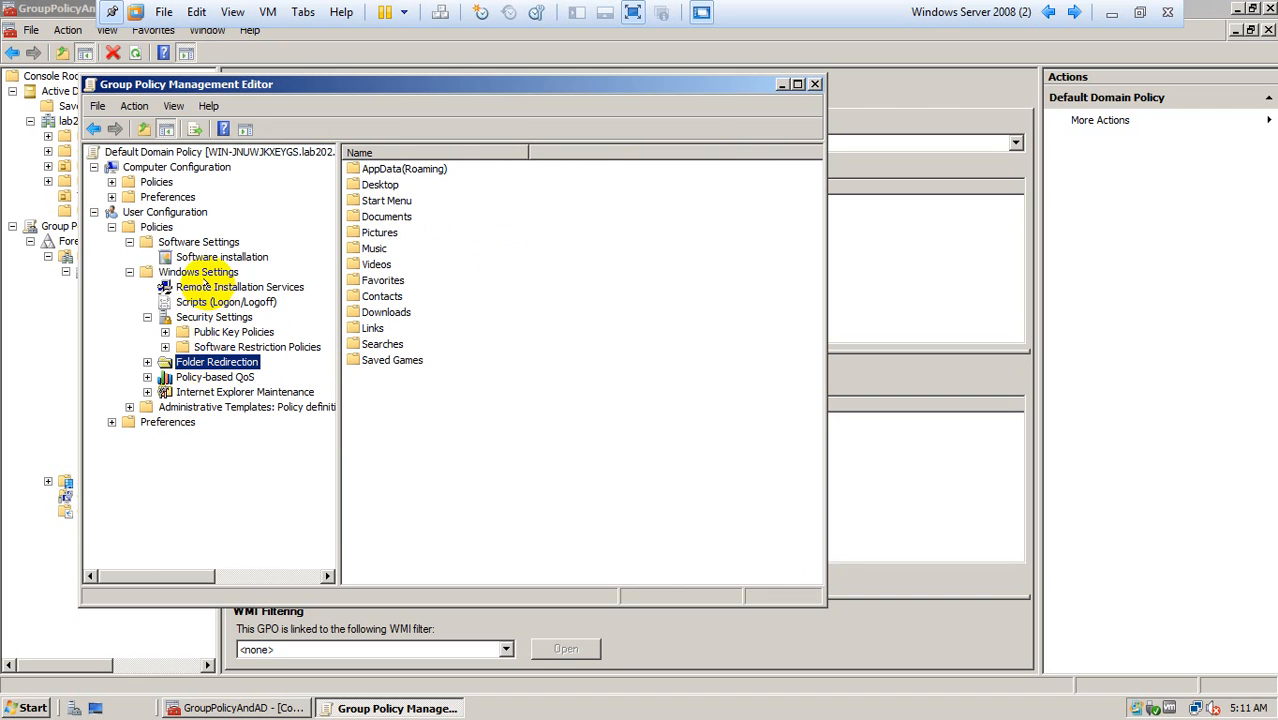
pyautogui.click(129, 272)
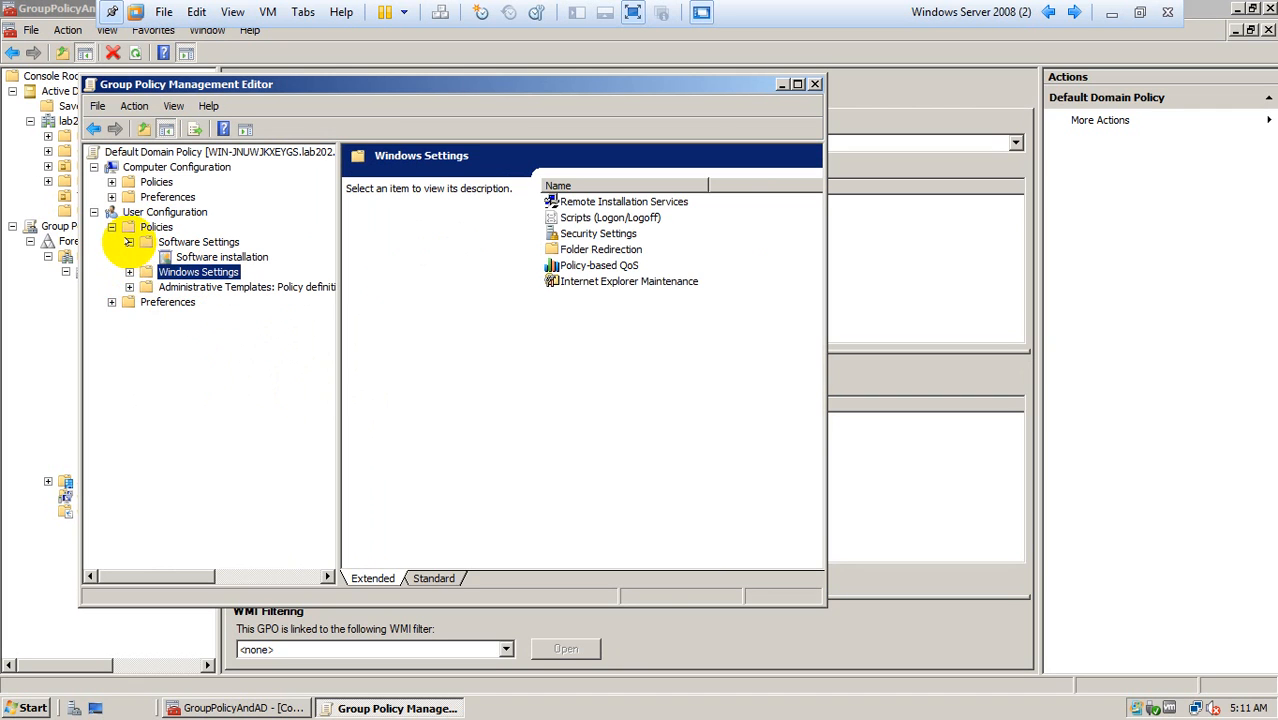
pyautogui.click(129, 242)
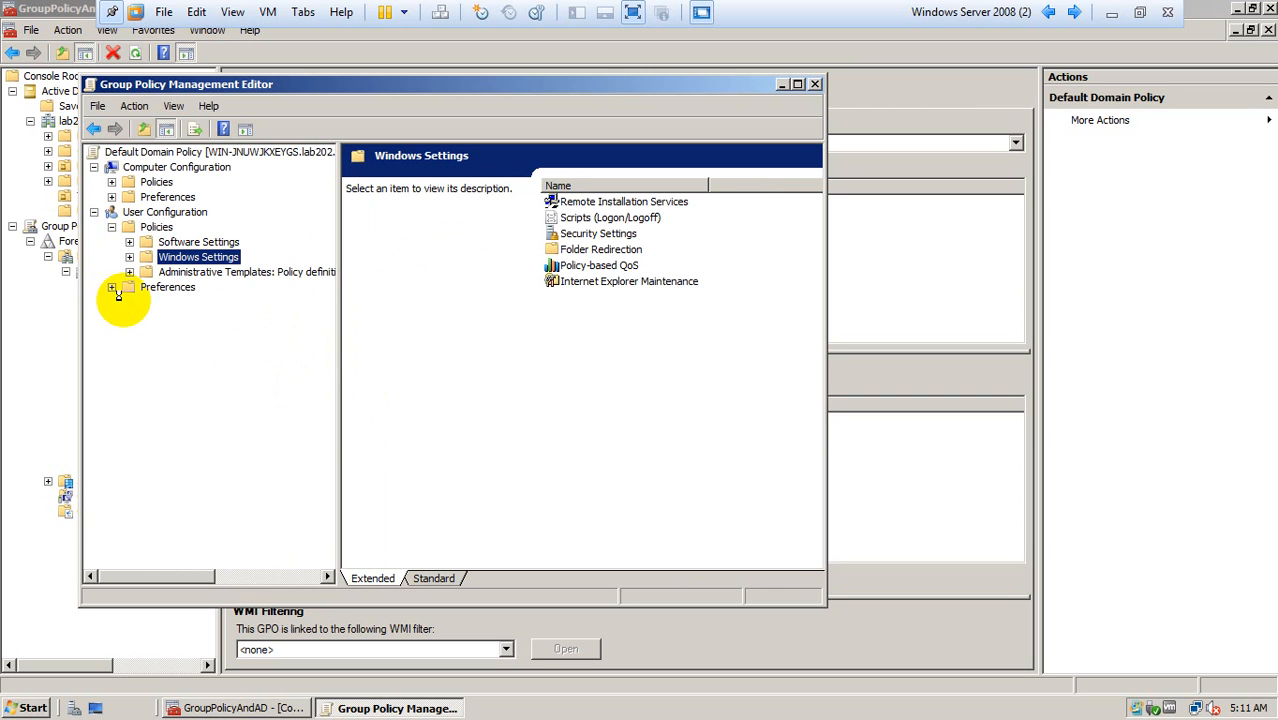
# Step: Examine the Windows Settings items under the User Configuration preferences and collapse the Preferences branch
pyautogui.click(111, 288)
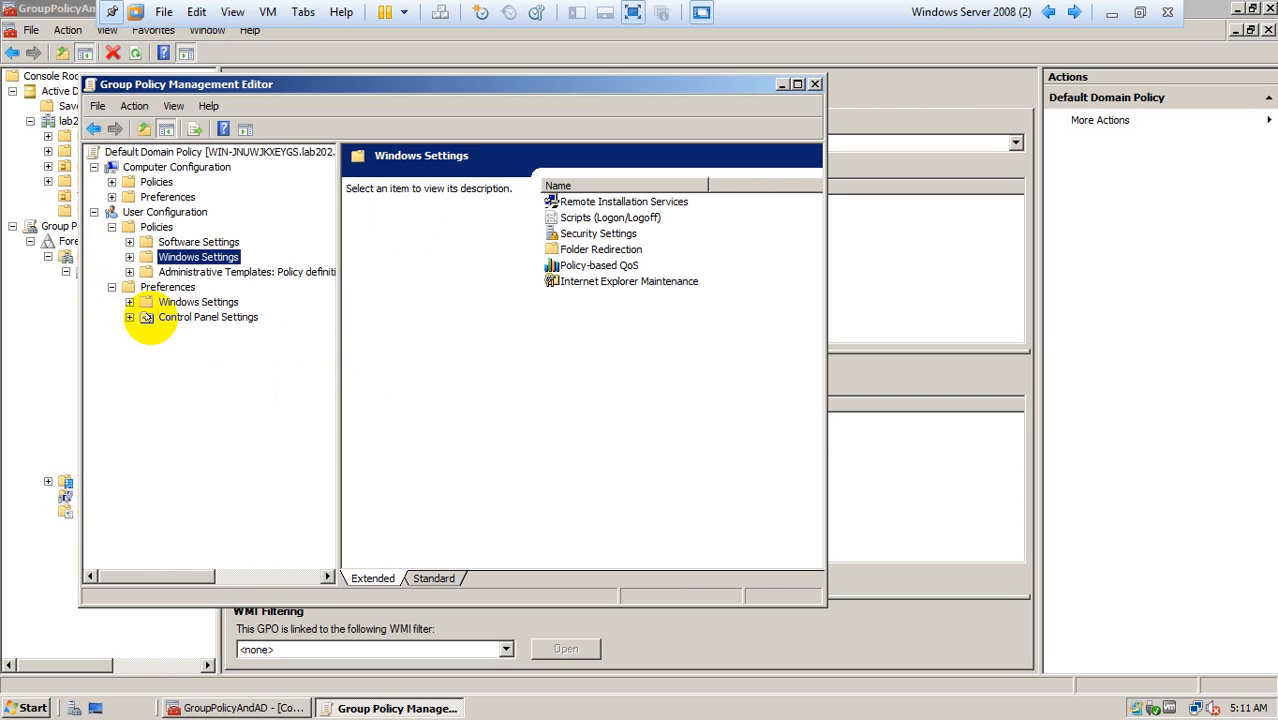
pyautogui.click(146, 302)
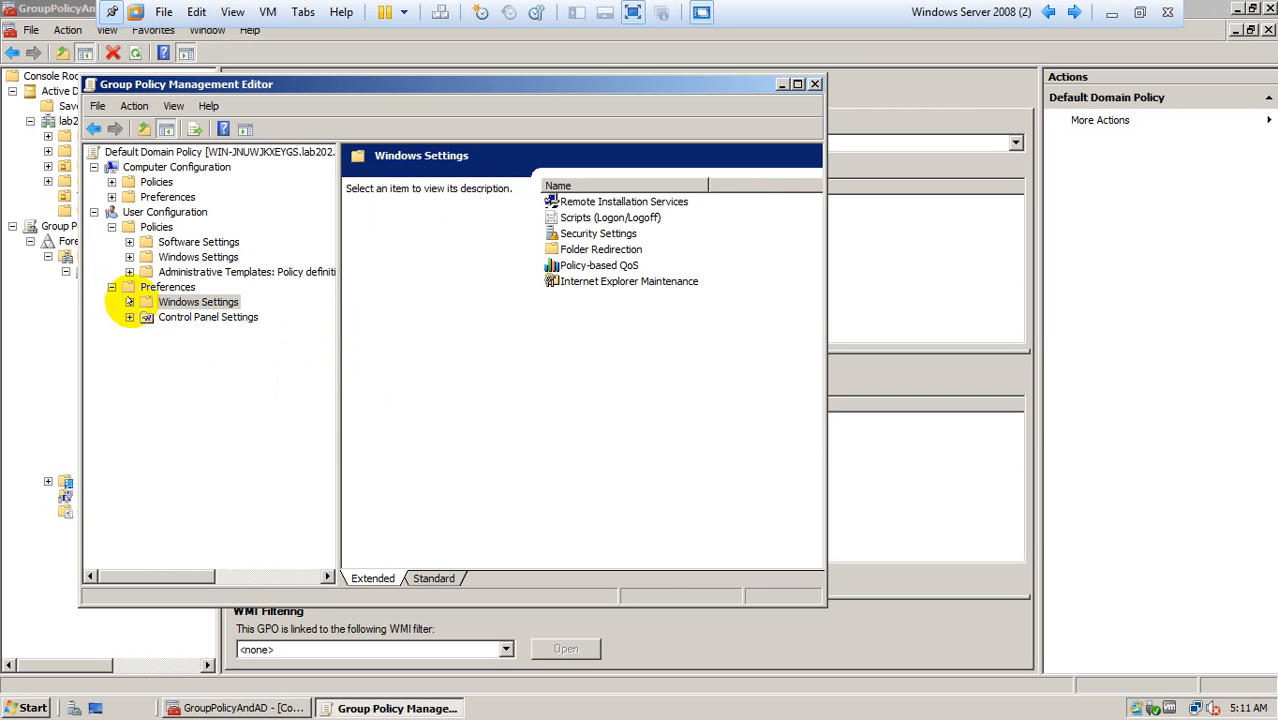
pyautogui.click(129, 302)
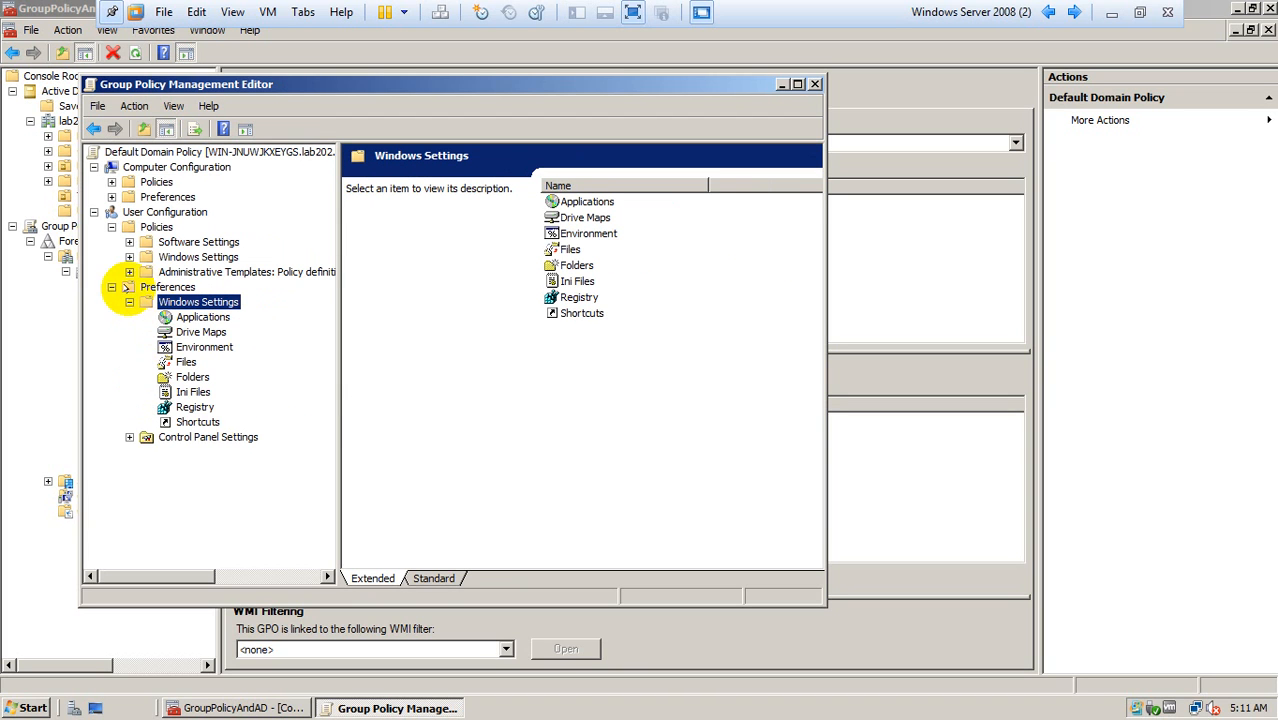
pyautogui.click(111, 287)
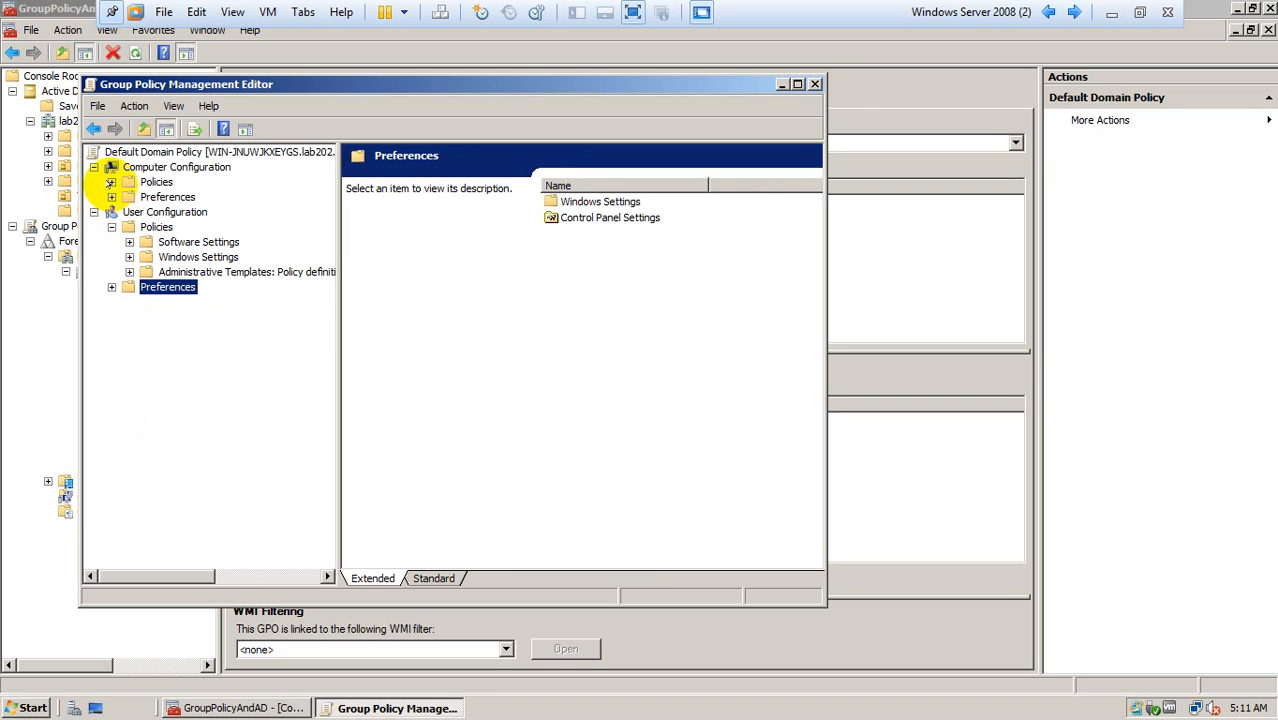
# Step: Examine the Computer Configuration policies, including Administrative Templates, Security Settings and Account Policies, and close the policy editor
pyautogui.click(111, 182)
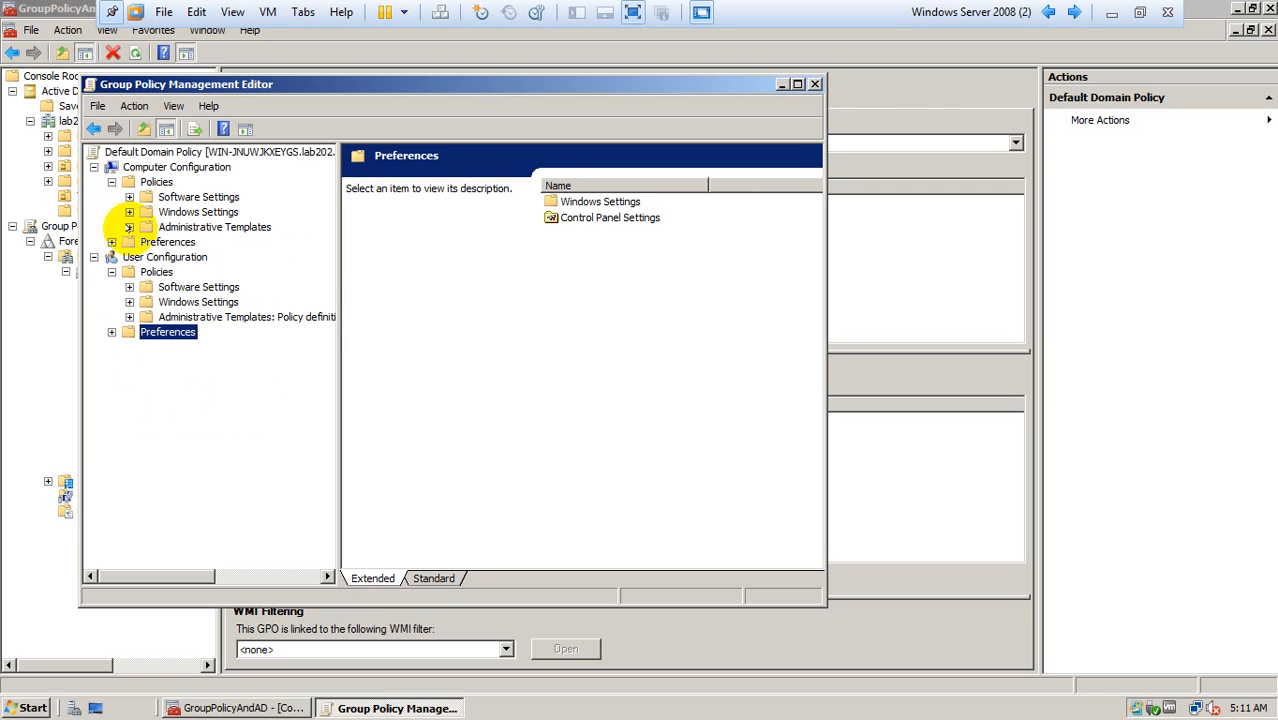
pyautogui.click(129, 227)
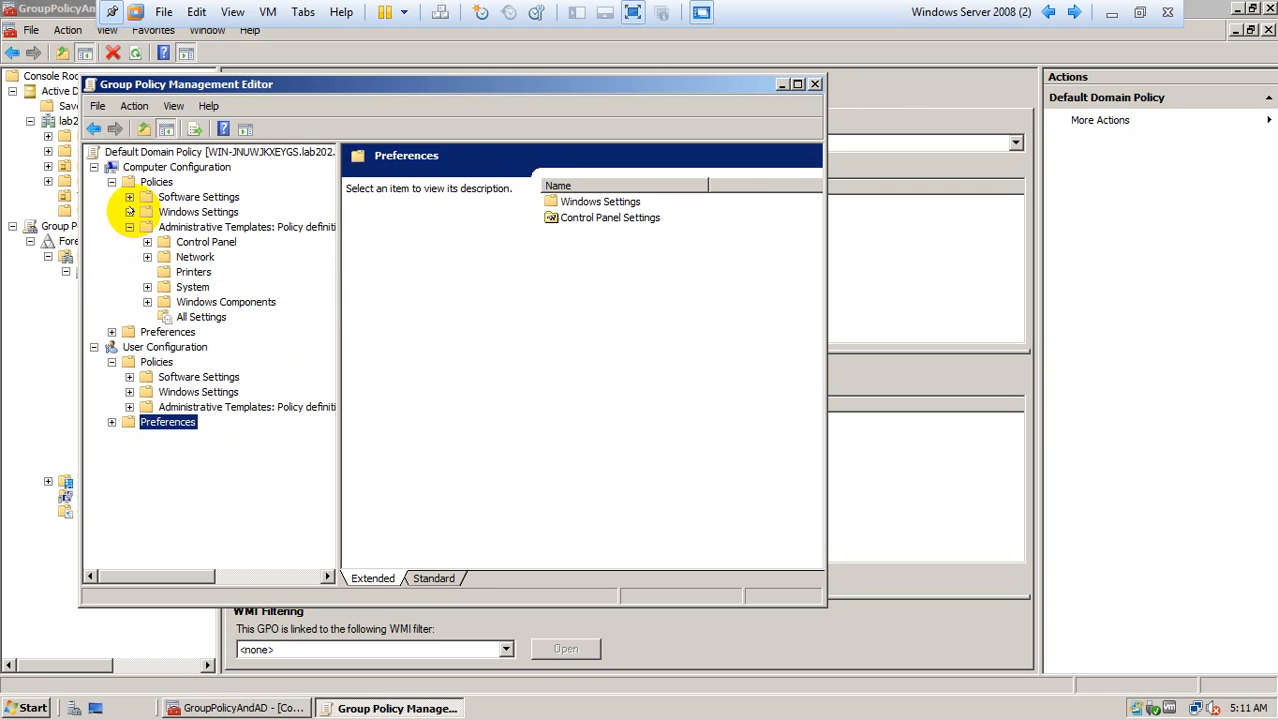
pyautogui.click(129, 212)
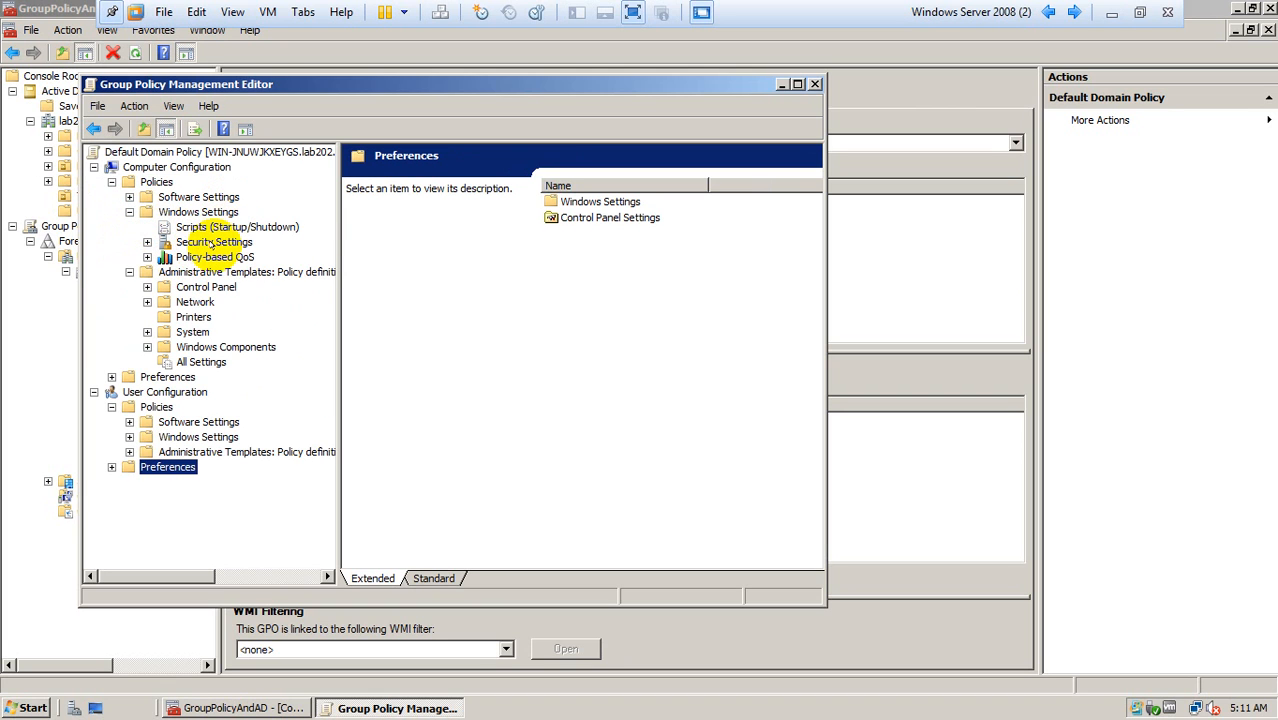
pyautogui.click(199, 241)
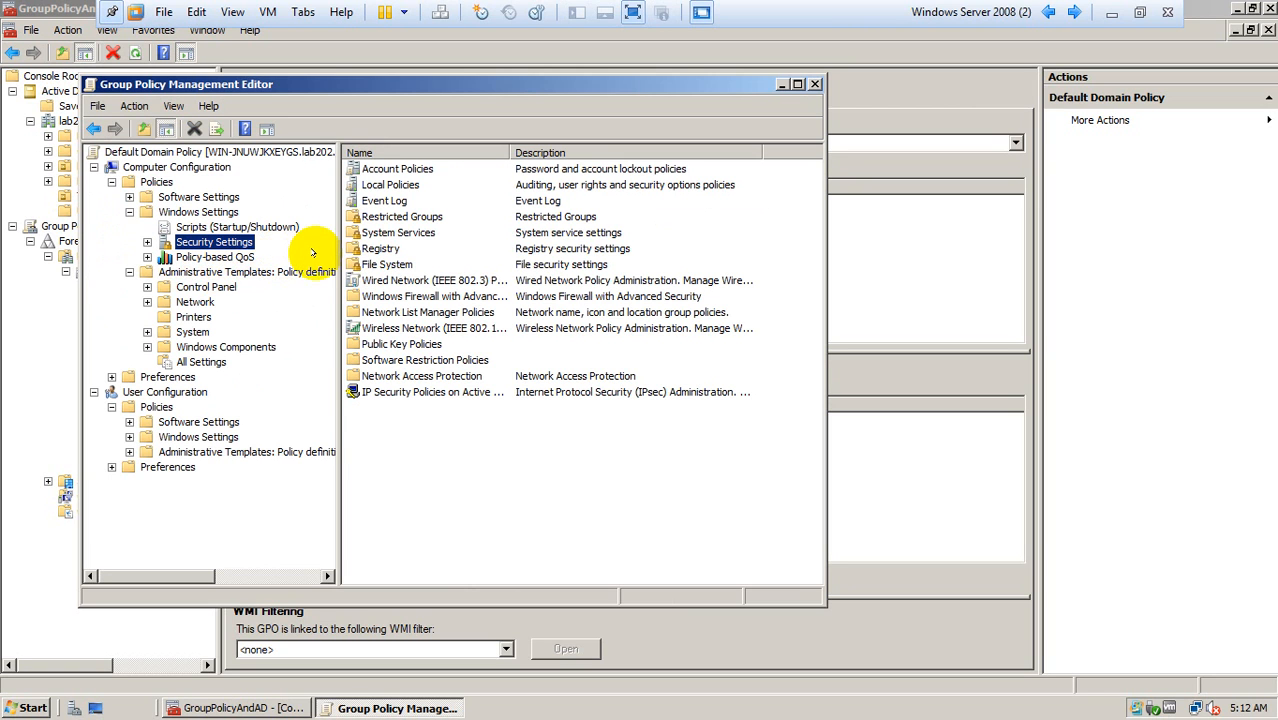
pyautogui.click(147, 242)
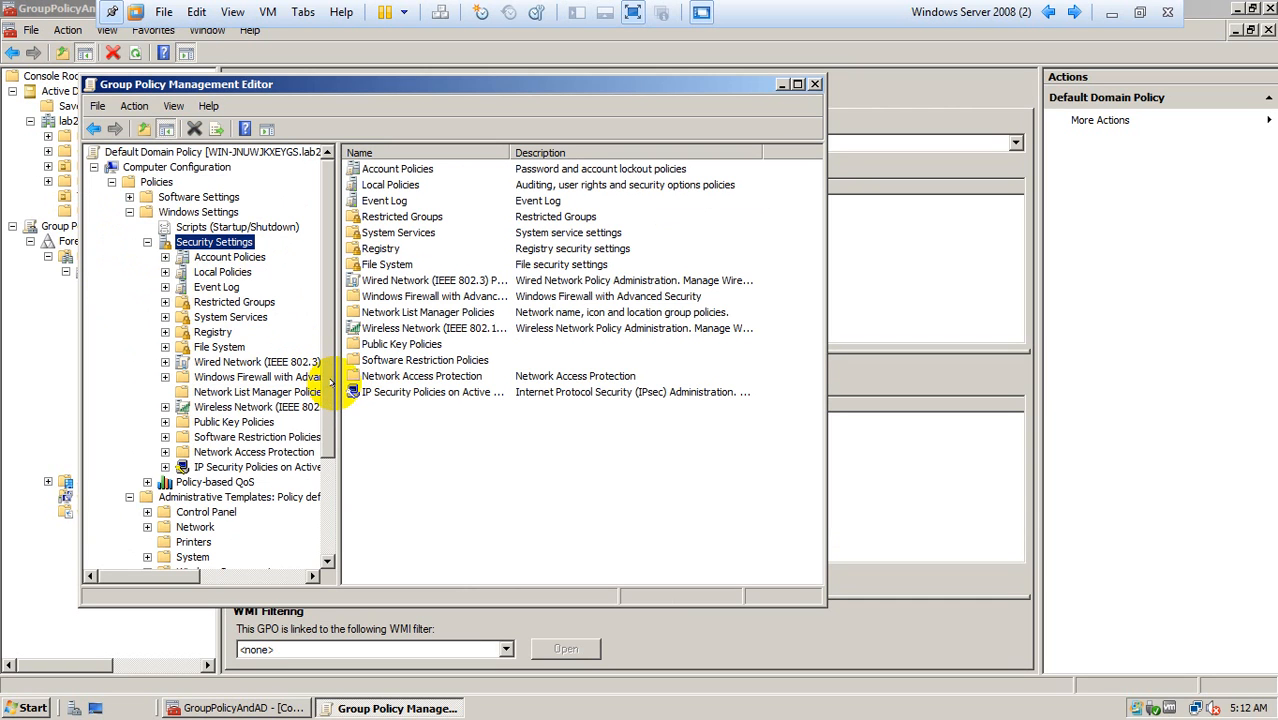
pyautogui.moveTo(337, 381); pyautogui.dragTo(360, 376)
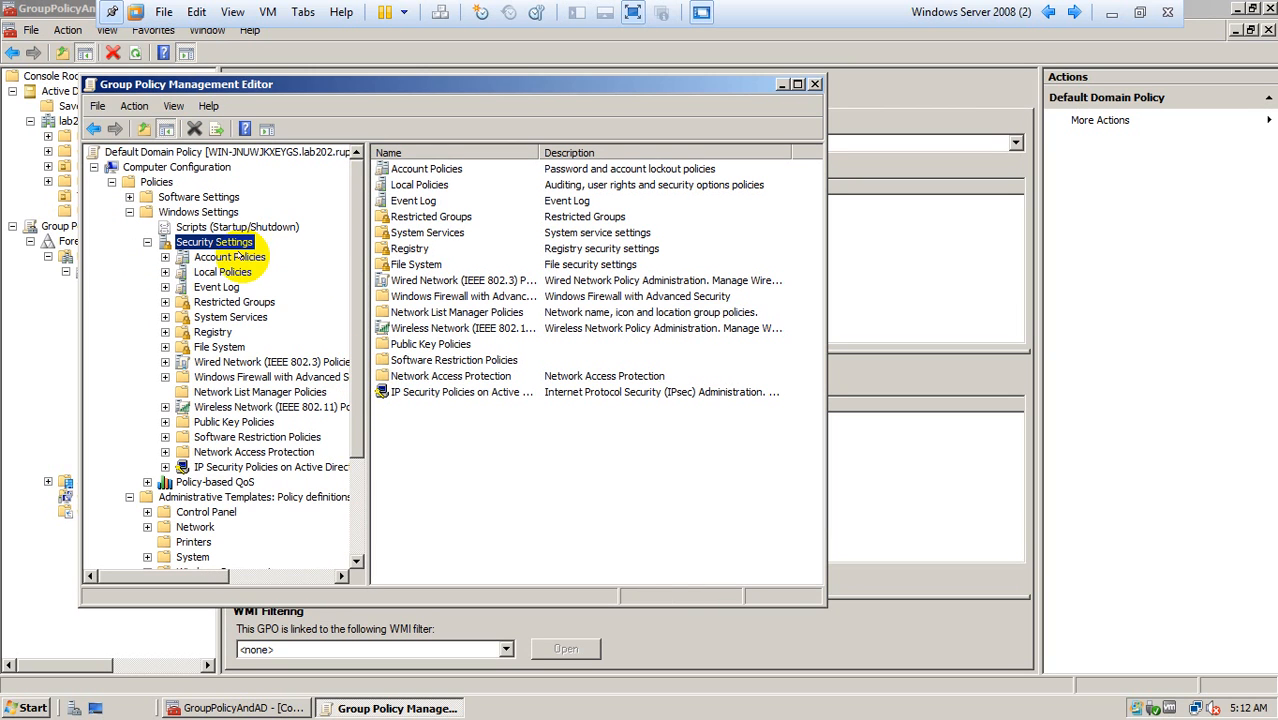
pyautogui.click(228, 258)
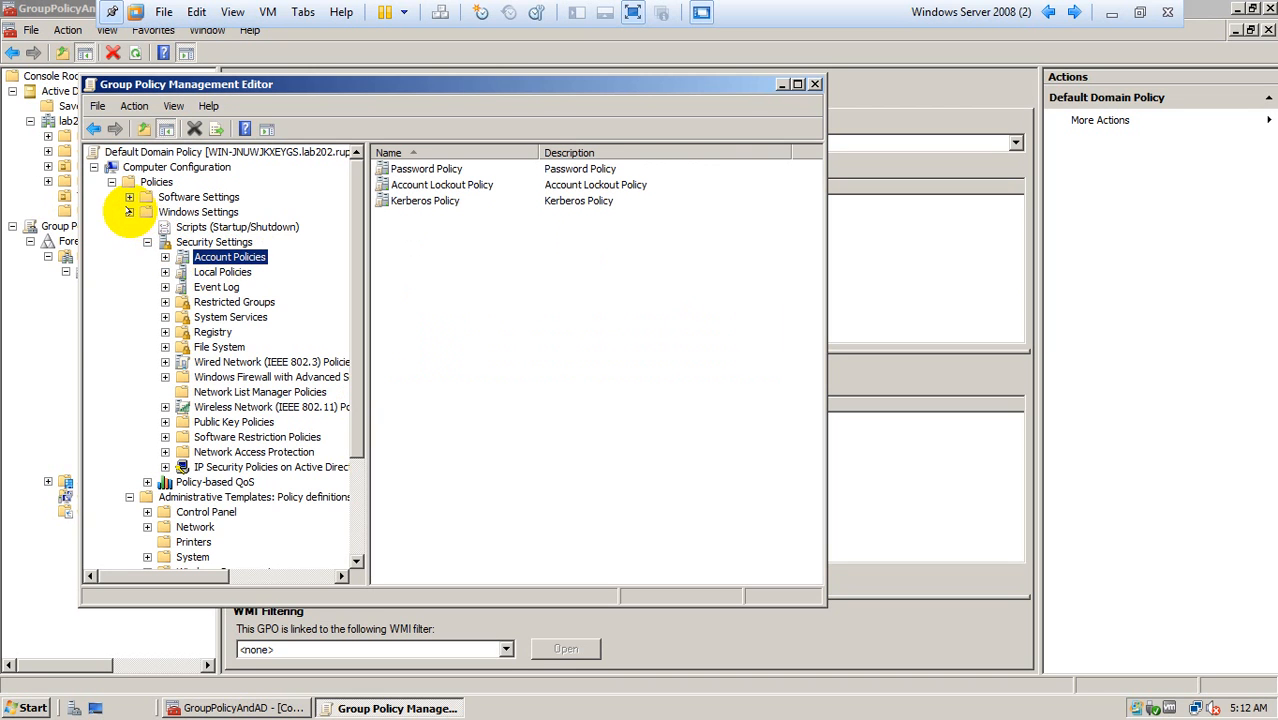
pyautogui.click(129, 212)
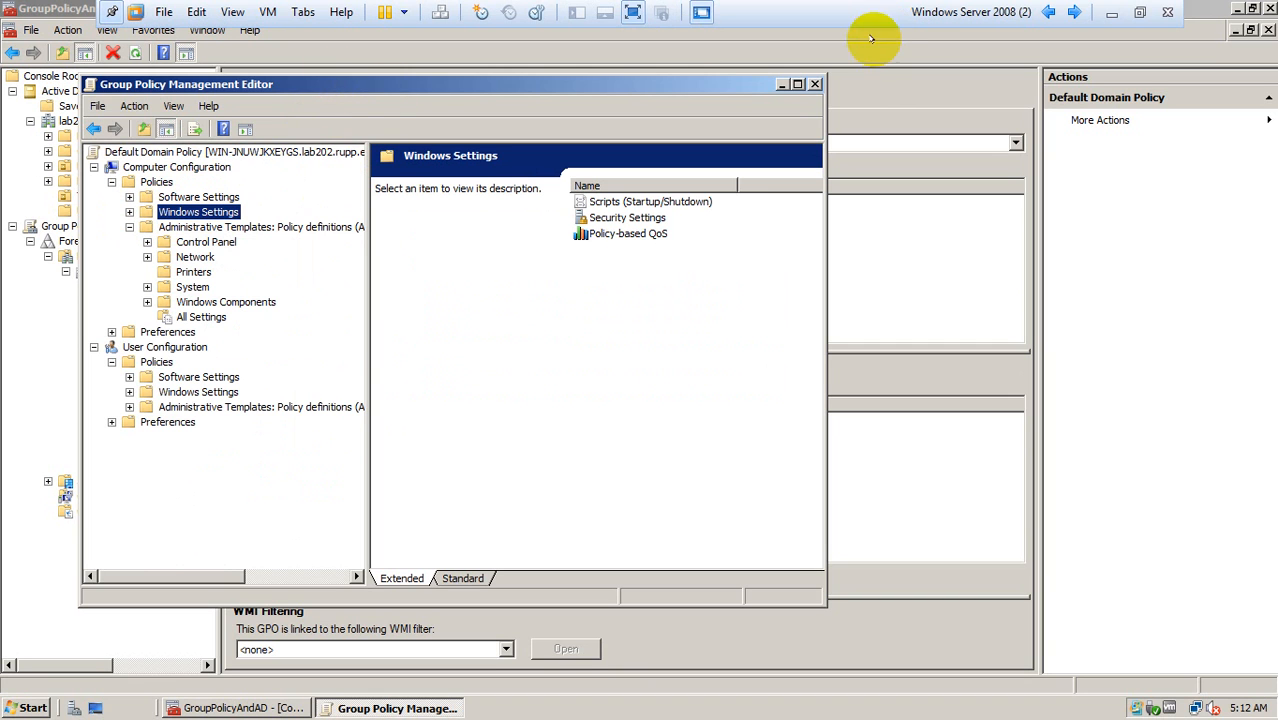
pyautogui.click(815, 84)
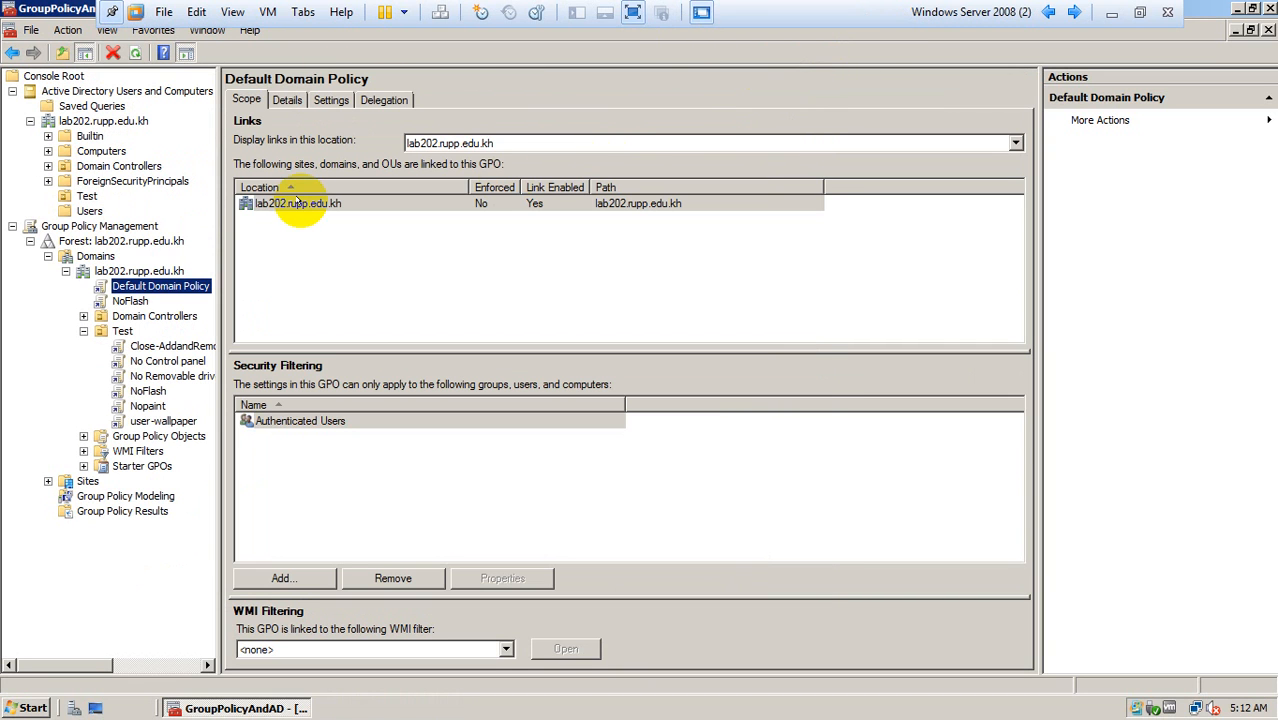
# Step: Reopen the Default Domain Policy of the lab202.rupp.edu.kh domain for editing
pyautogui.rightClick(145, 283)
pyautogui.click(365, 255)
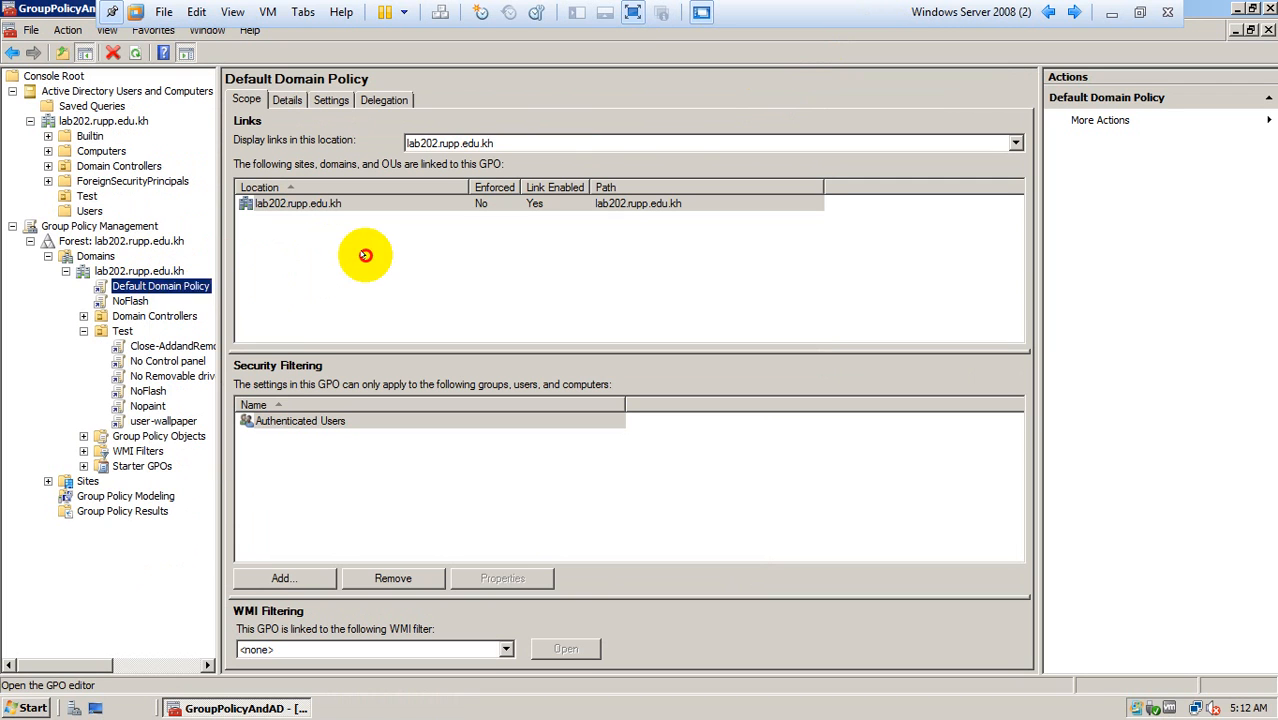
pyautogui.click(158, 287)
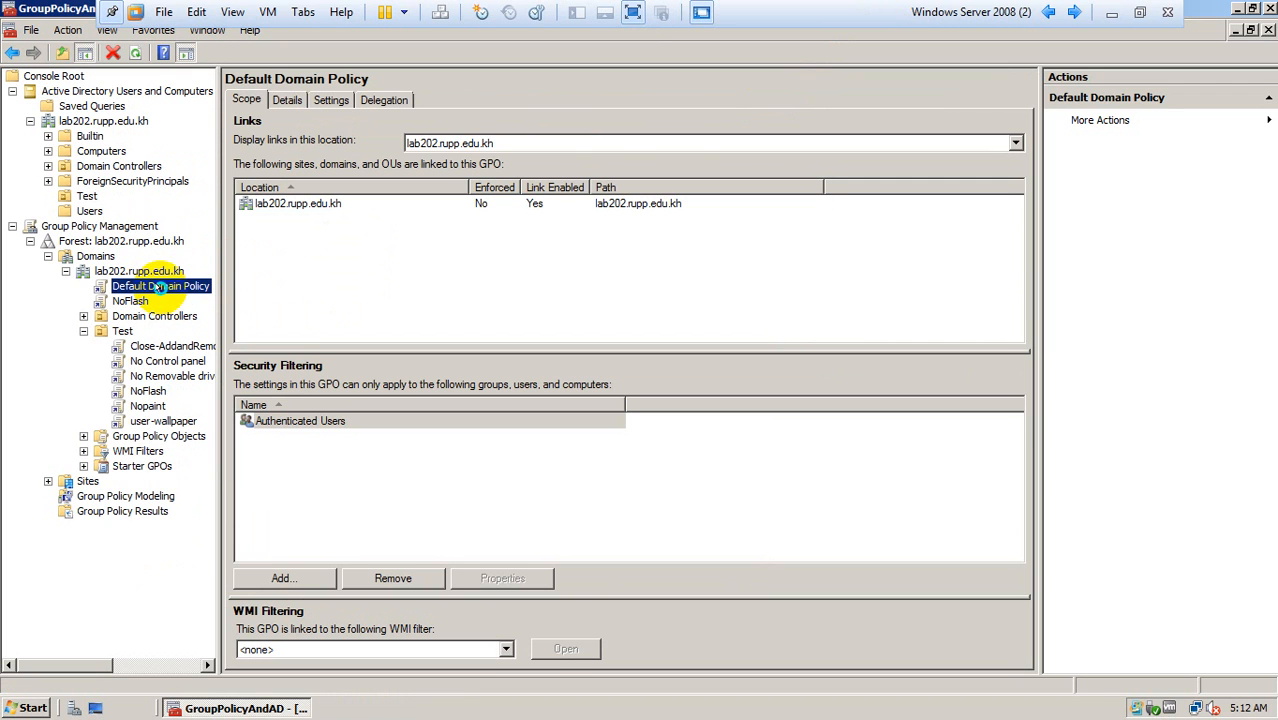
pyautogui.rightClick(170, 290)
pyautogui.click(181, 298)
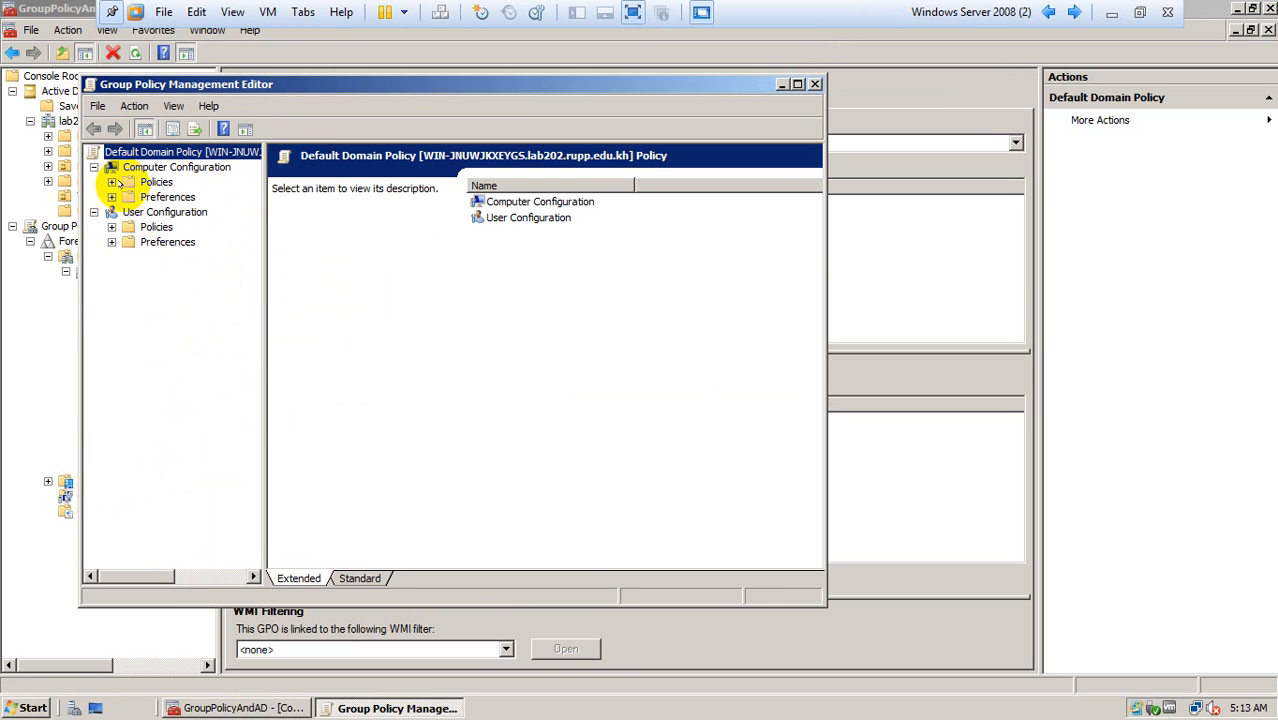
# Step: Open the Password Policy in Account Policies under the Computer Configuration security settings of the Default Domain Policy
pyautogui.click(127, 181)
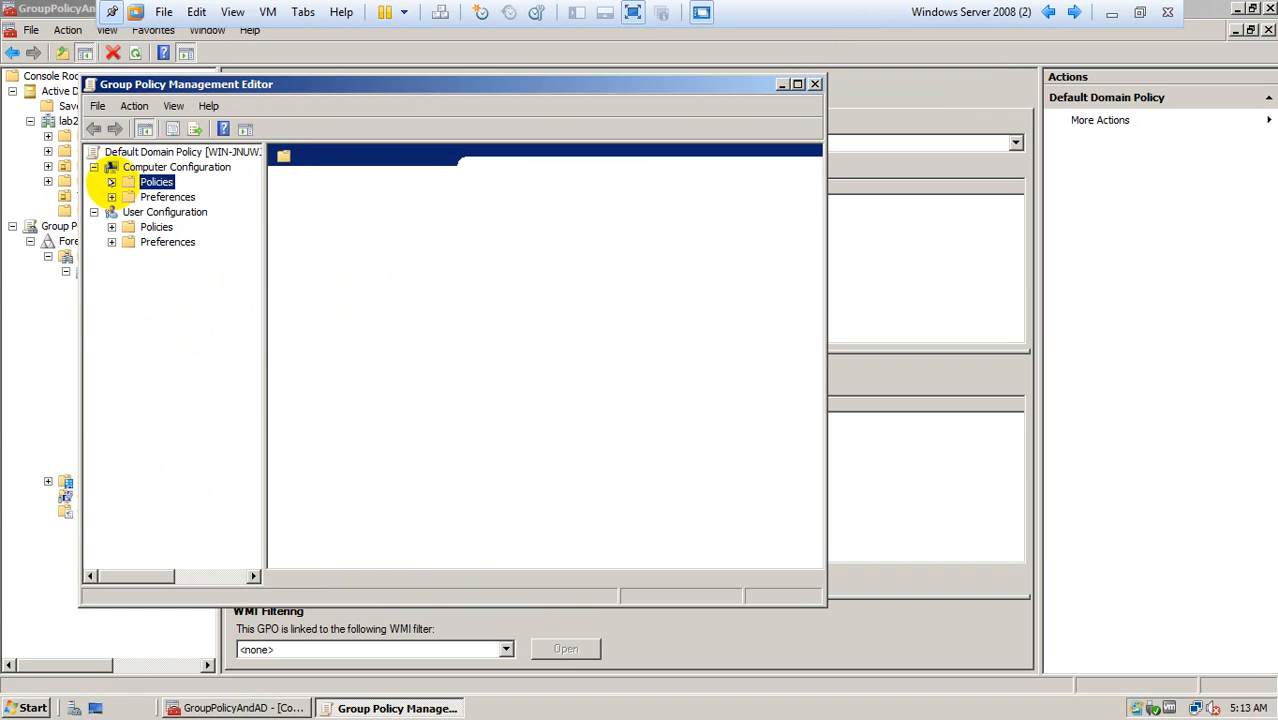
pyautogui.click(111, 182)
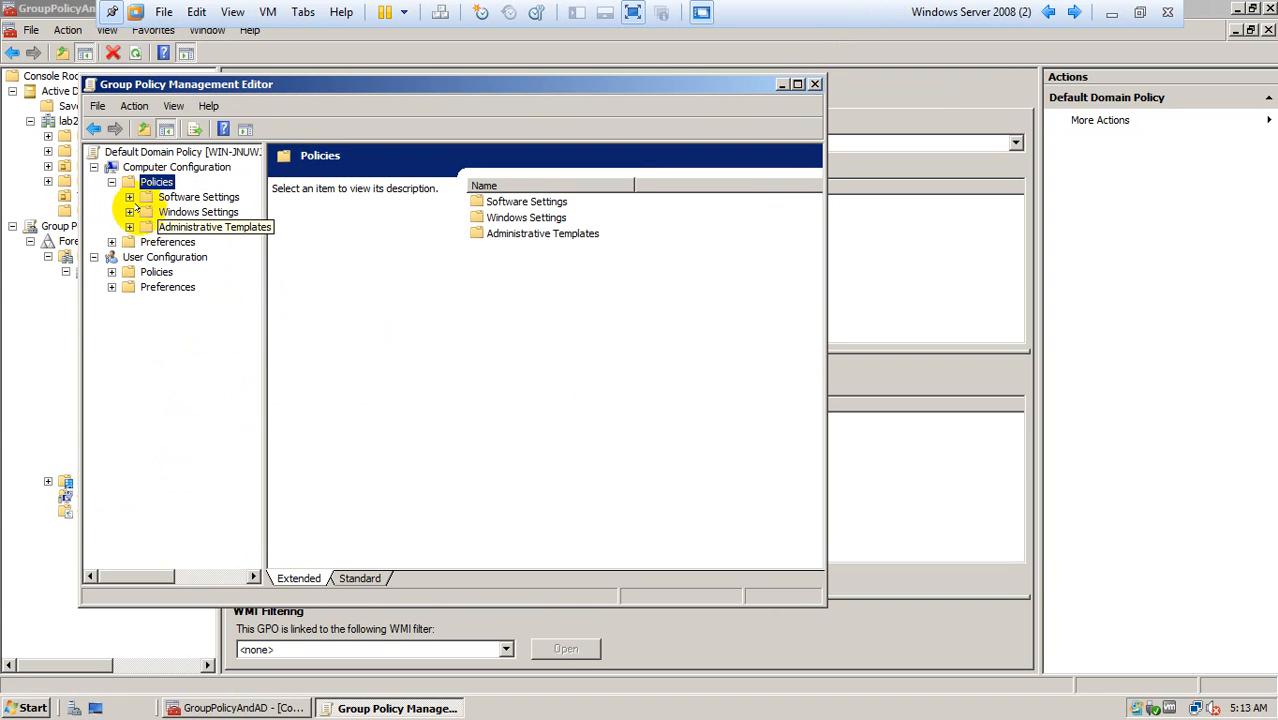
pyautogui.click(129, 212)
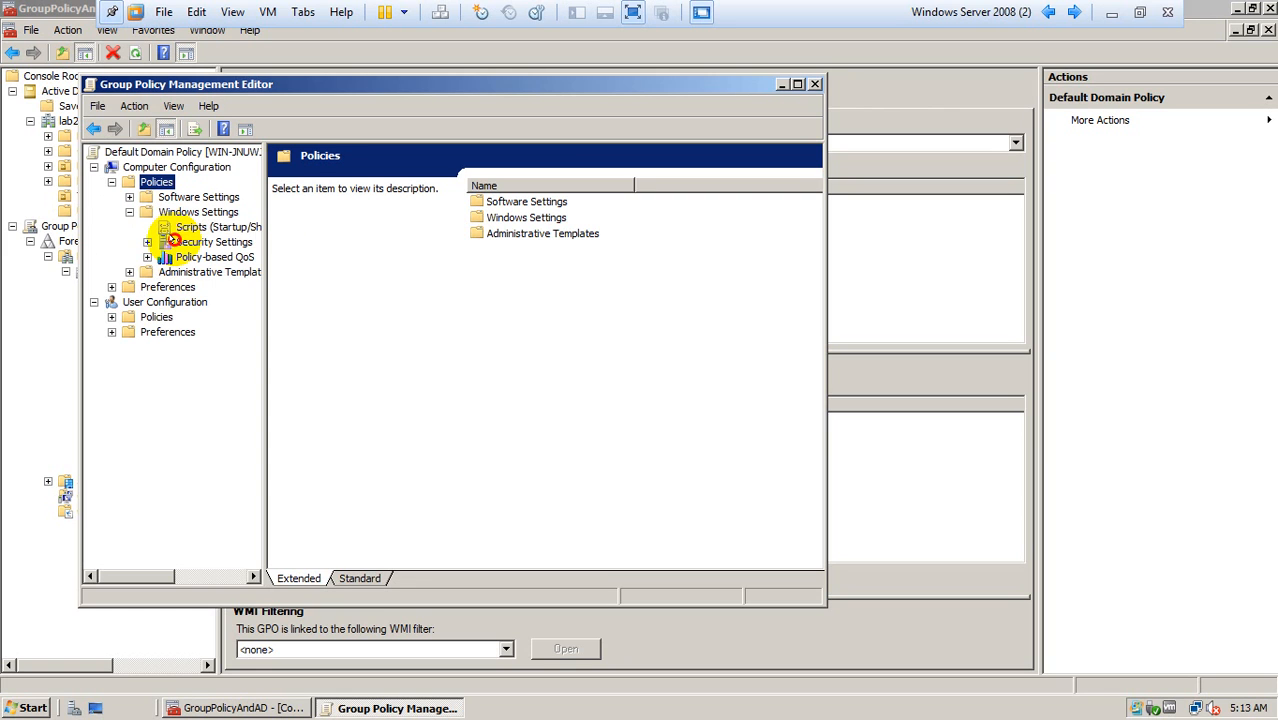
pyautogui.click(176, 242)
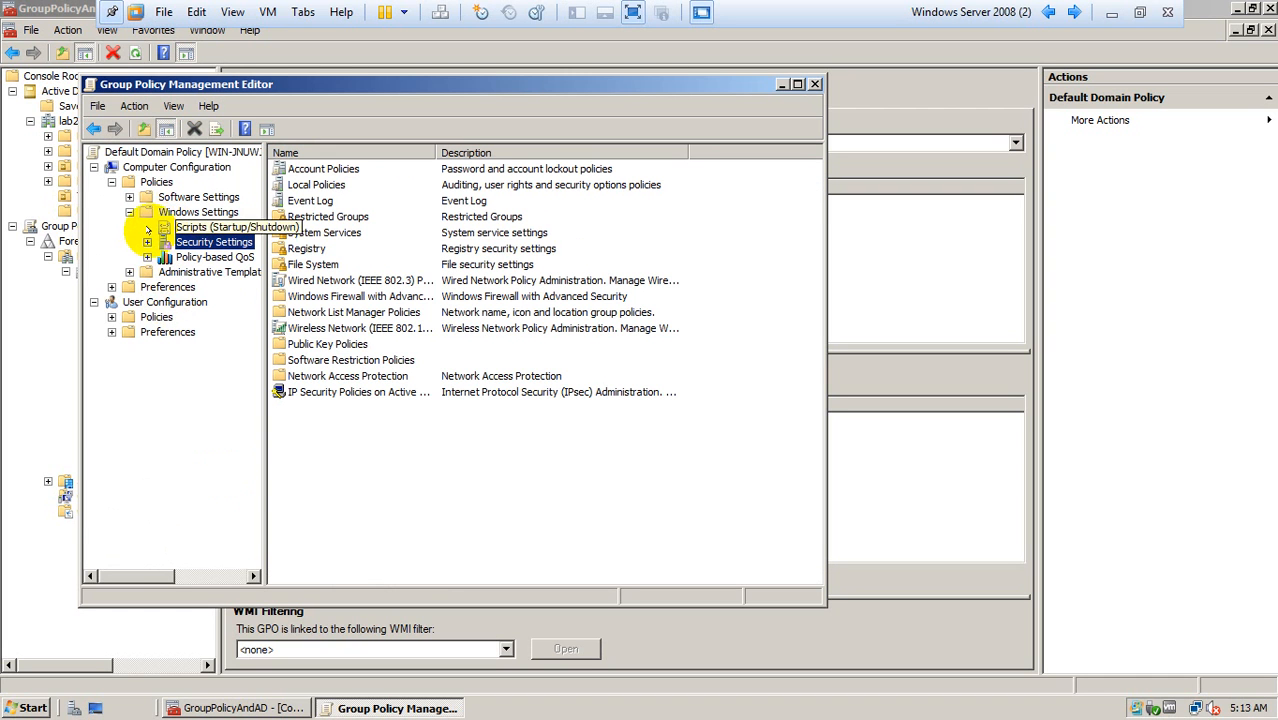
pyautogui.click(147, 242)
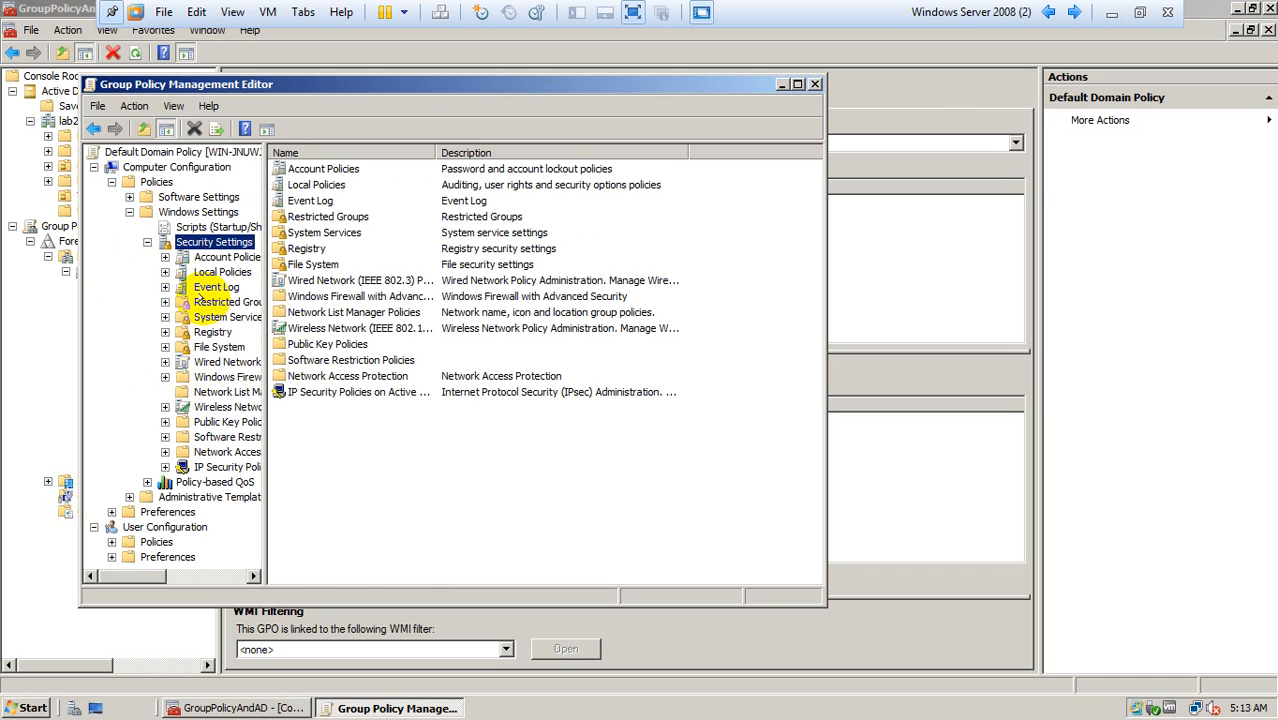
pyautogui.click(201, 257)
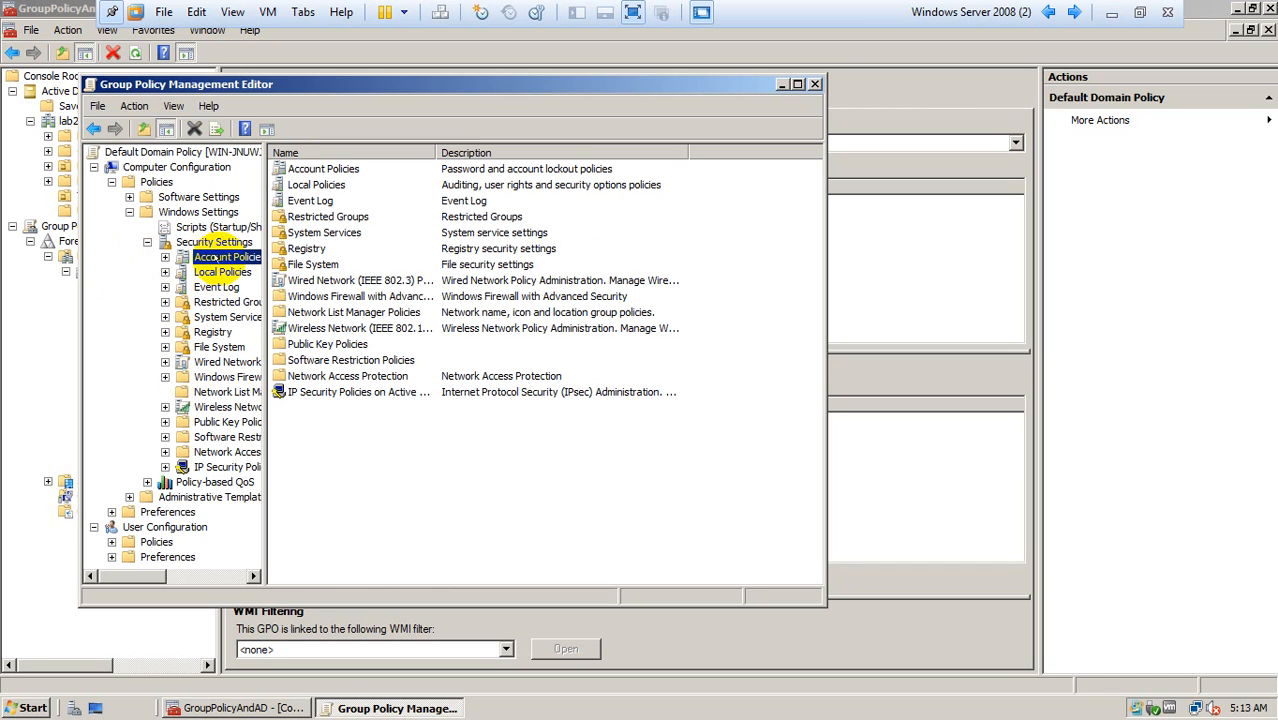
pyautogui.click(320, 169)
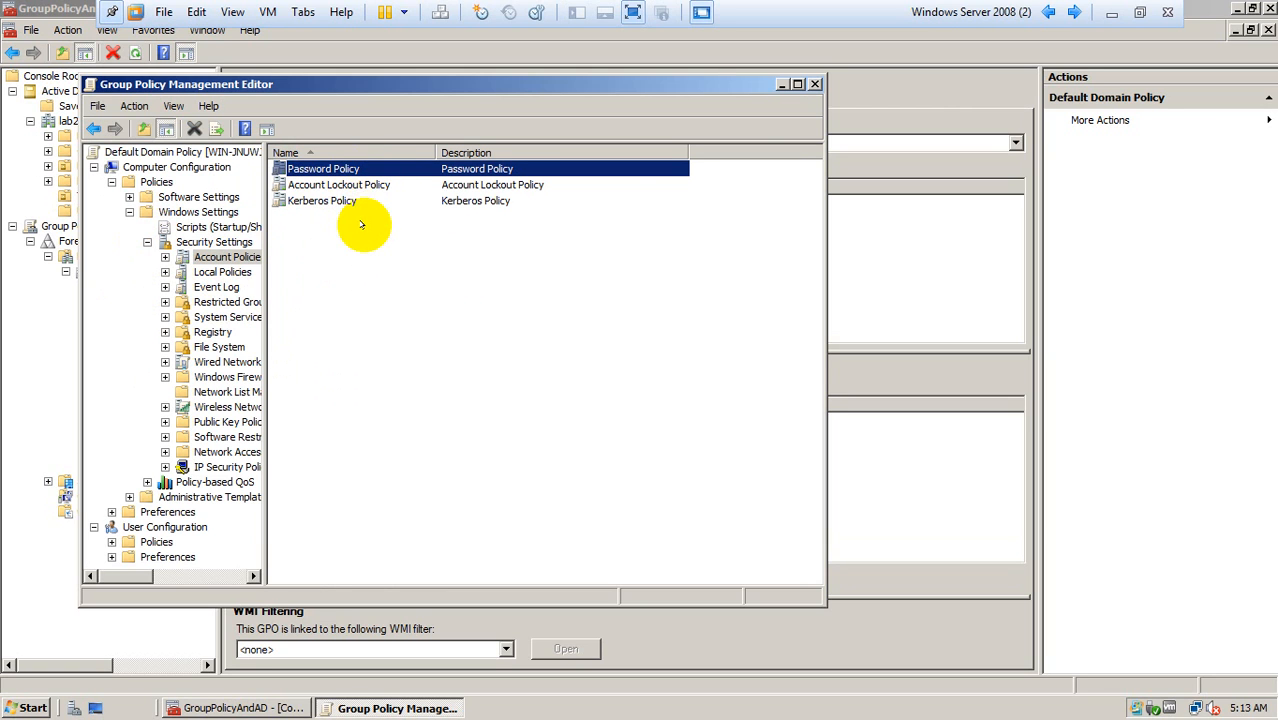
pyautogui.doubleClick(358, 169)
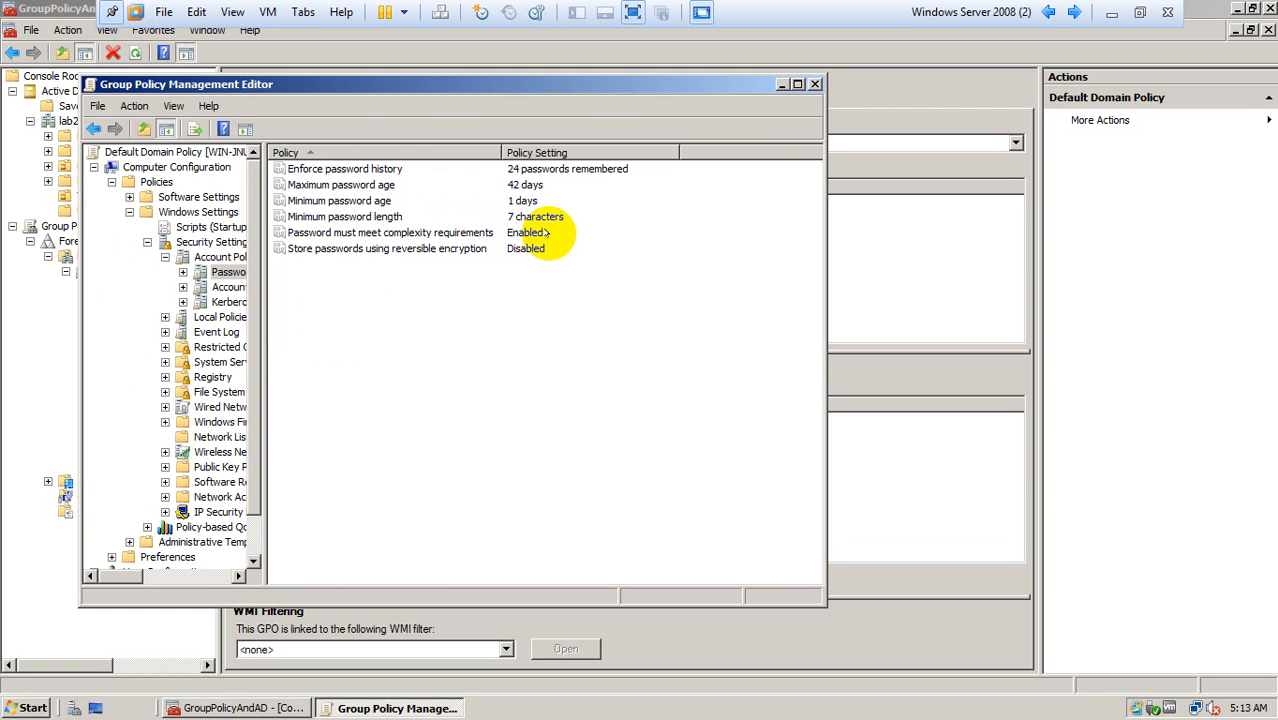
# Step: Read the explanation of the "Password must meet complexity requirements" policy and set that policy to Disabled
pyautogui.click(427, 231)
pyautogui.doubleClick(427, 231)
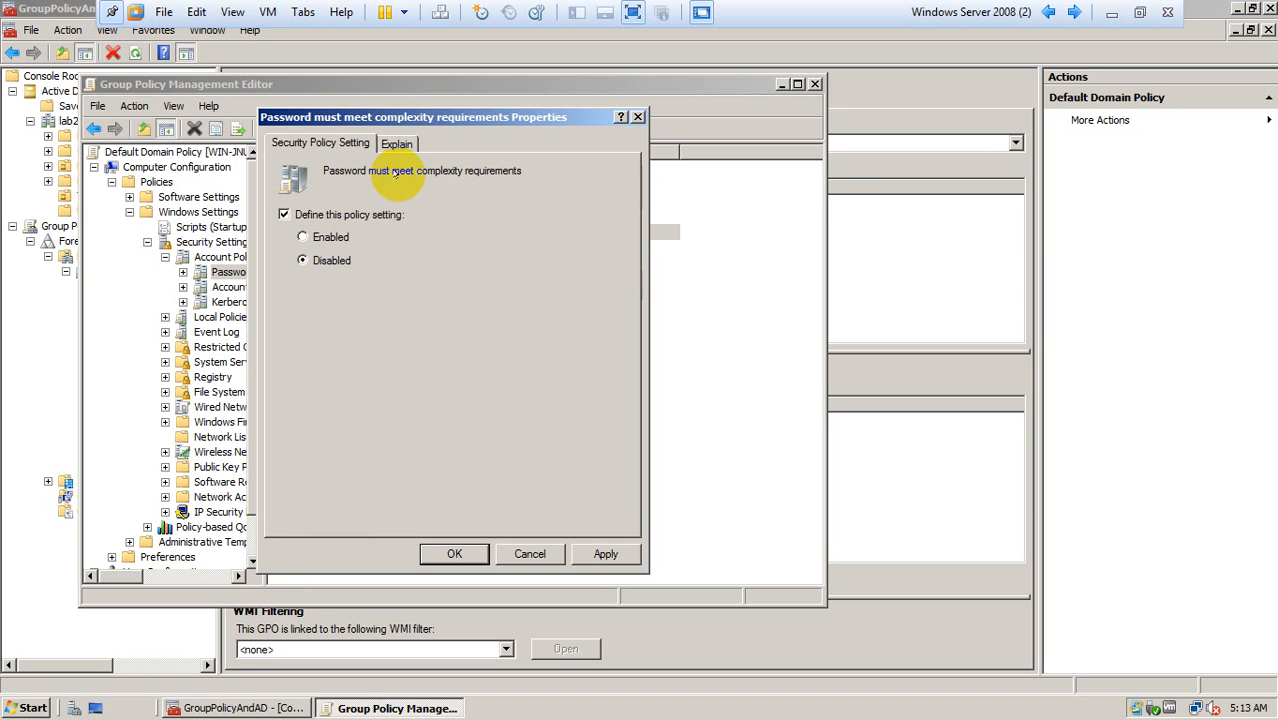
pyautogui.click(397, 143)
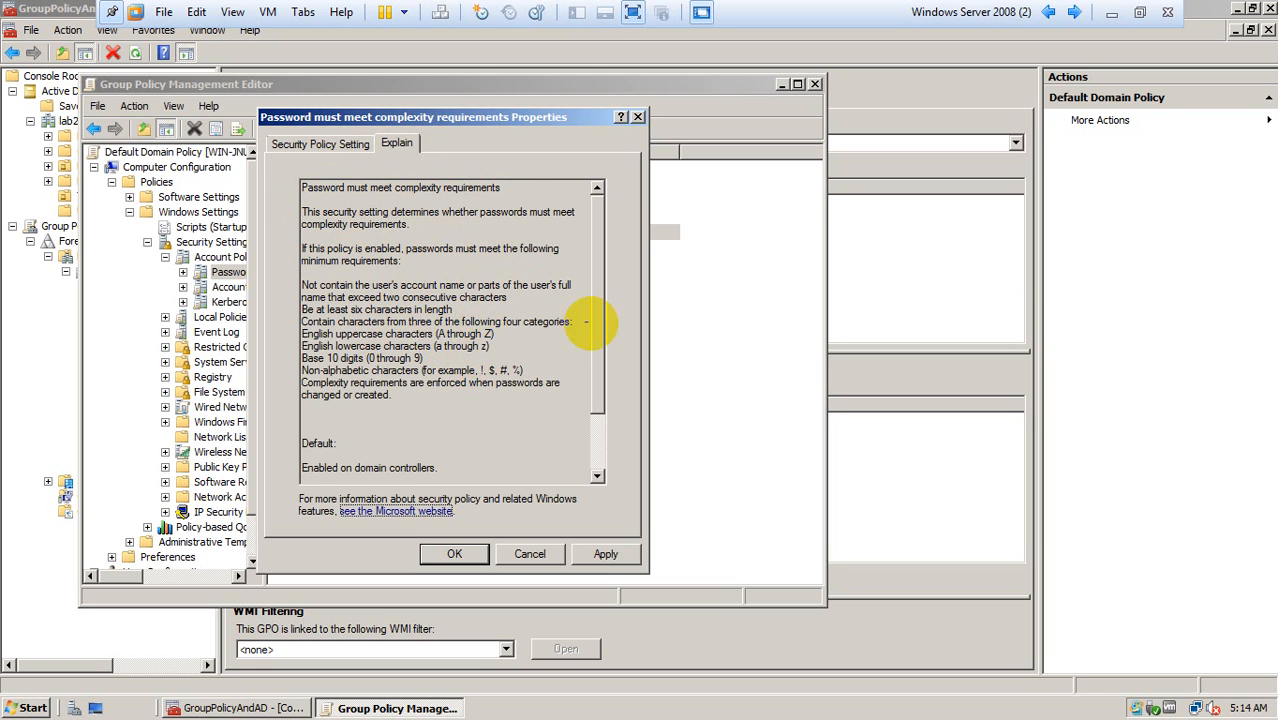
pyautogui.moveTo(599, 332); pyautogui.dragTo(571, 414)
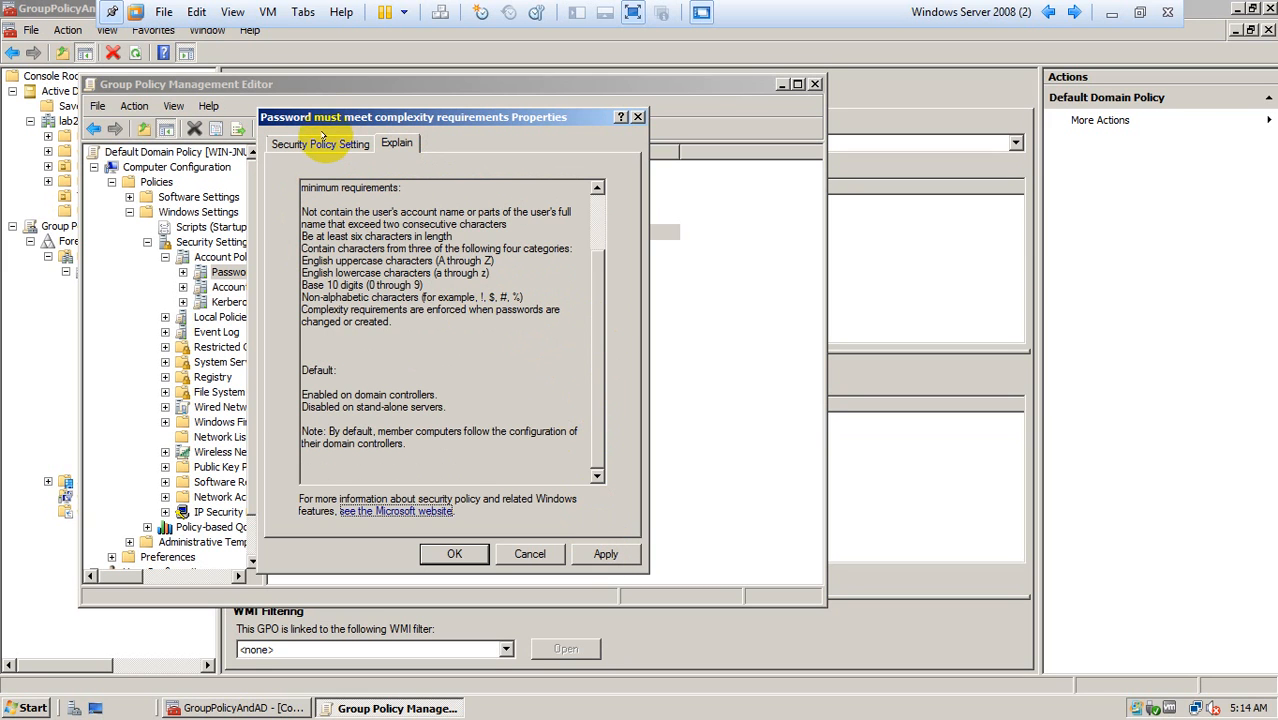
pyautogui.click(325, 142)
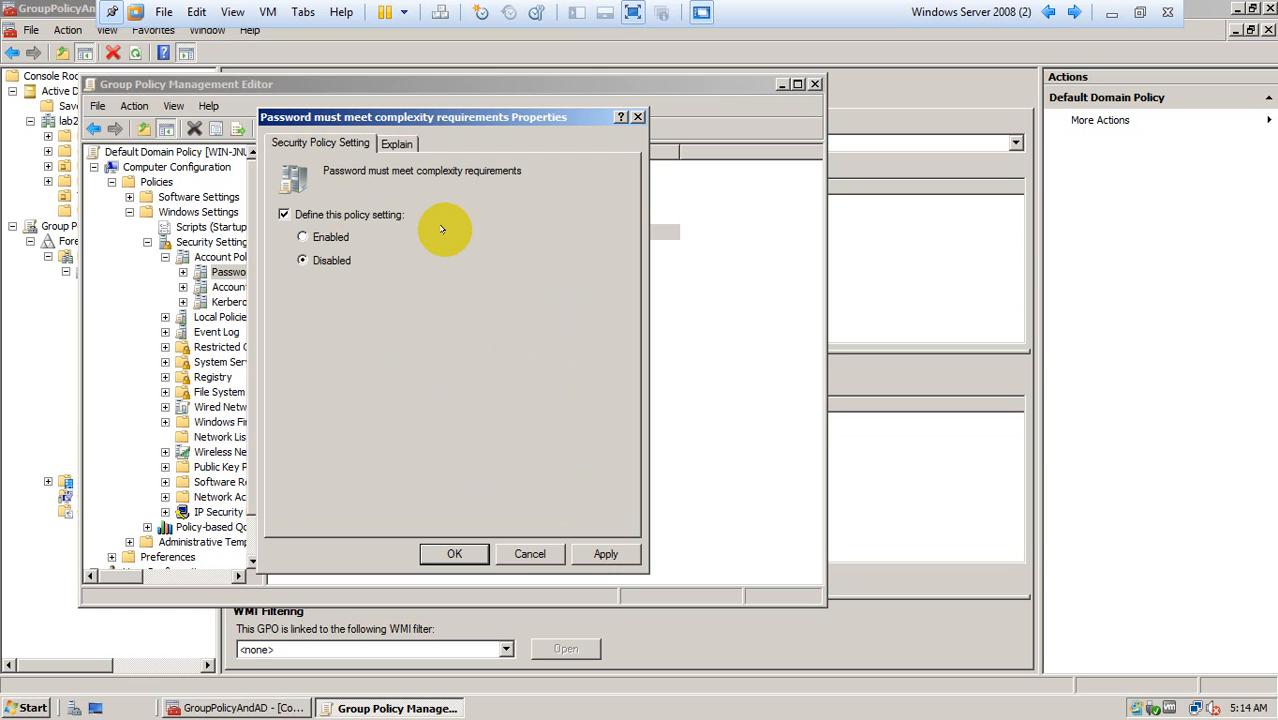
pyautogui.click(316, 260)
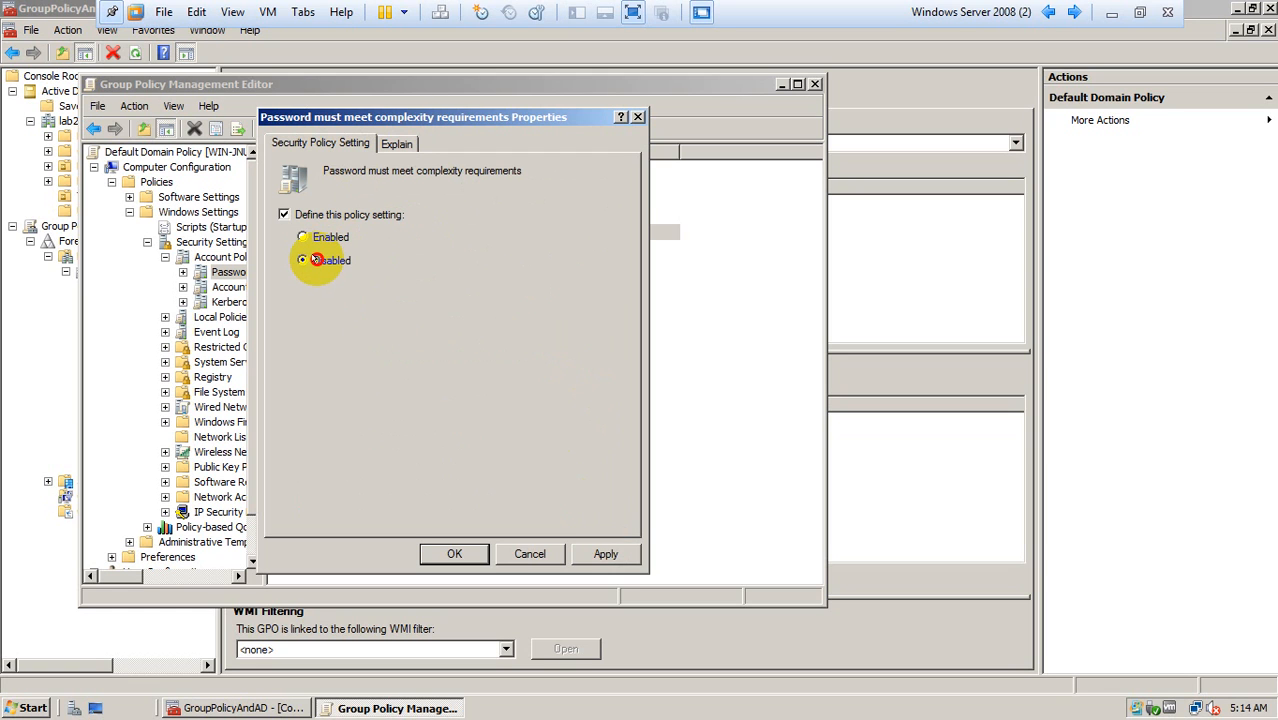
pyautogui.click(597, 553)
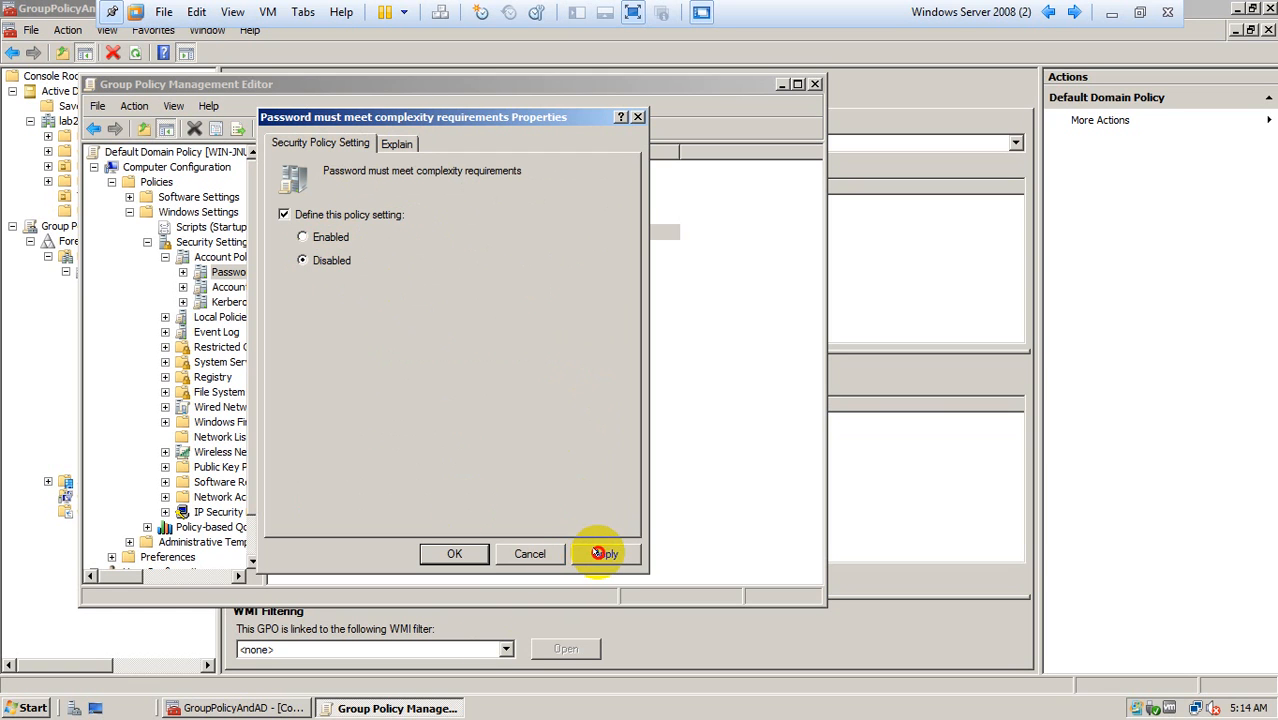
pyautogui.click(455, 552)
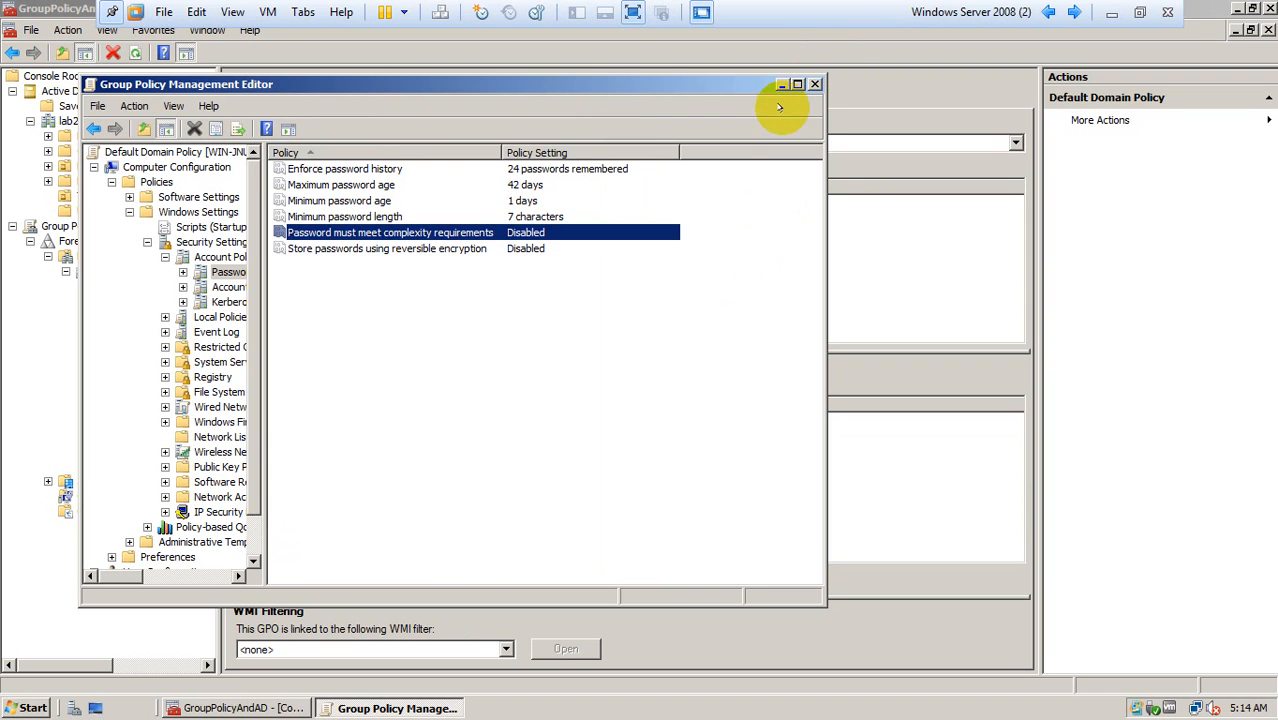
# Step: Close the policy editor and the management console, saving the console settings to GroupPolicyAndAD
pyautogui.click(815, 84)
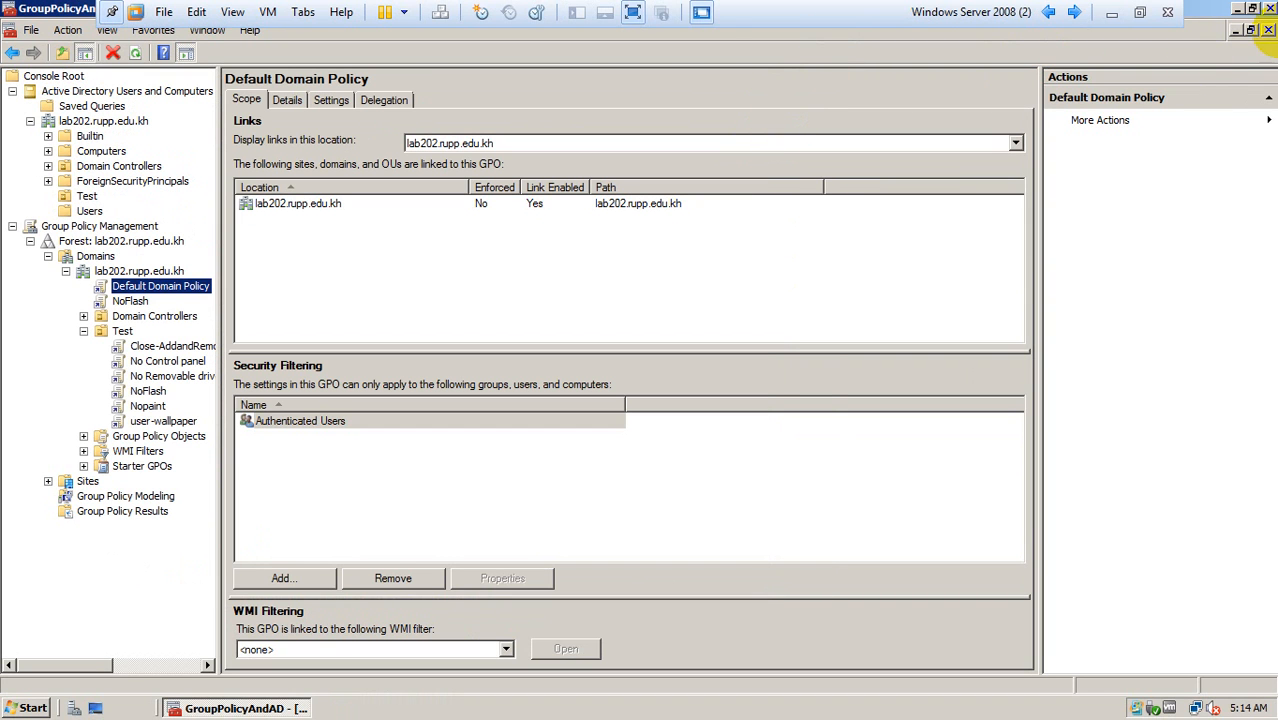
pyautogui.click(1268, 30)
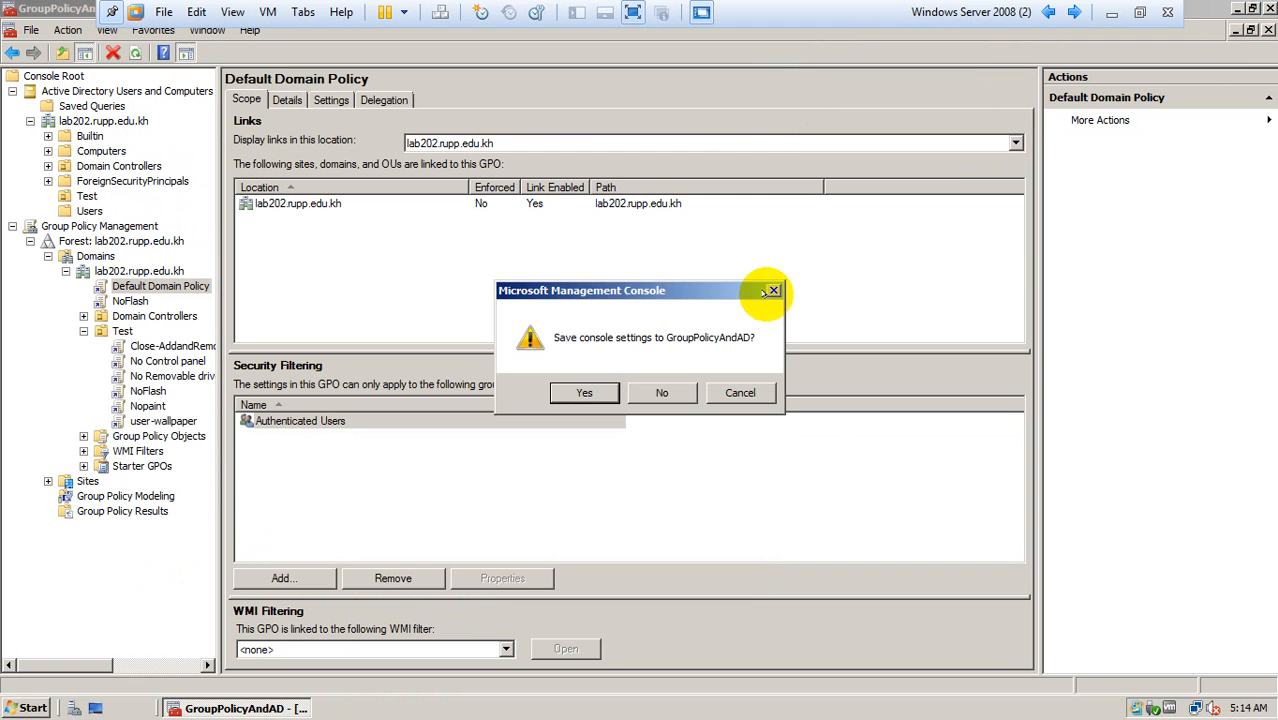
pyautogui.click(584, 391)
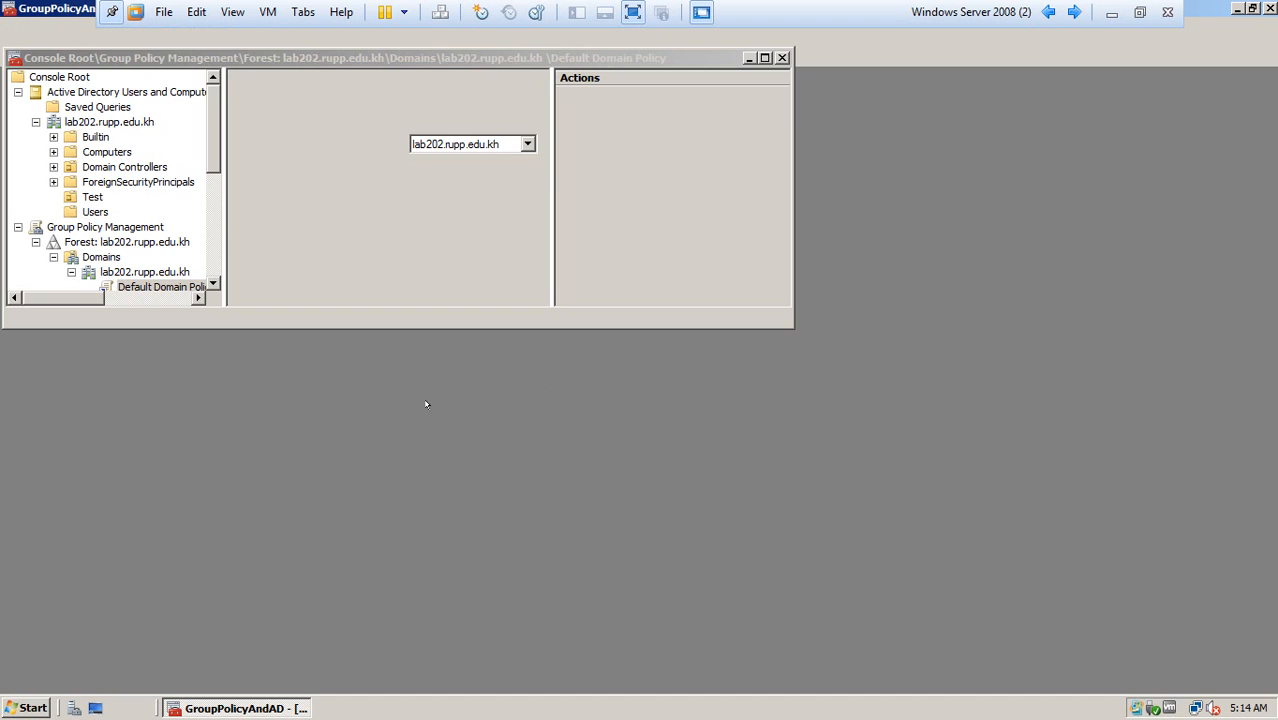
pyautogui.click(1268, 9)
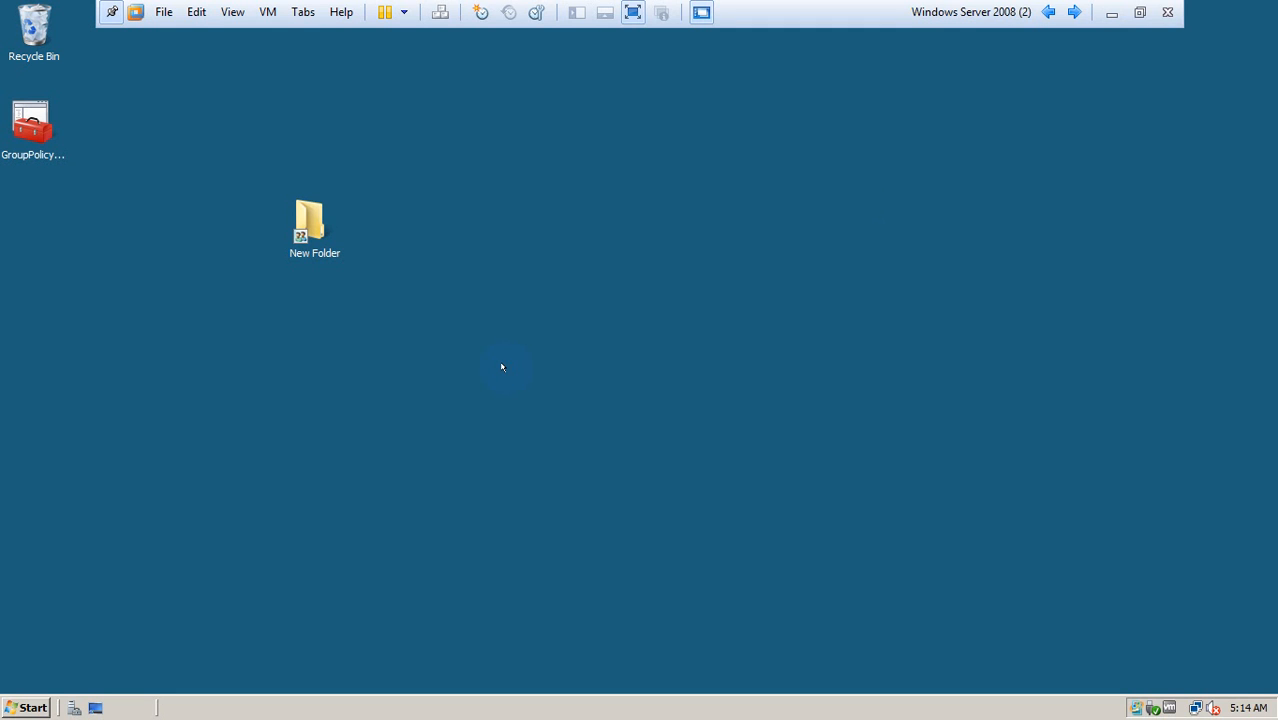
# Step: Open a command prompt and force a group policy update with gpupdate /force
pyautogui.press('super+r')
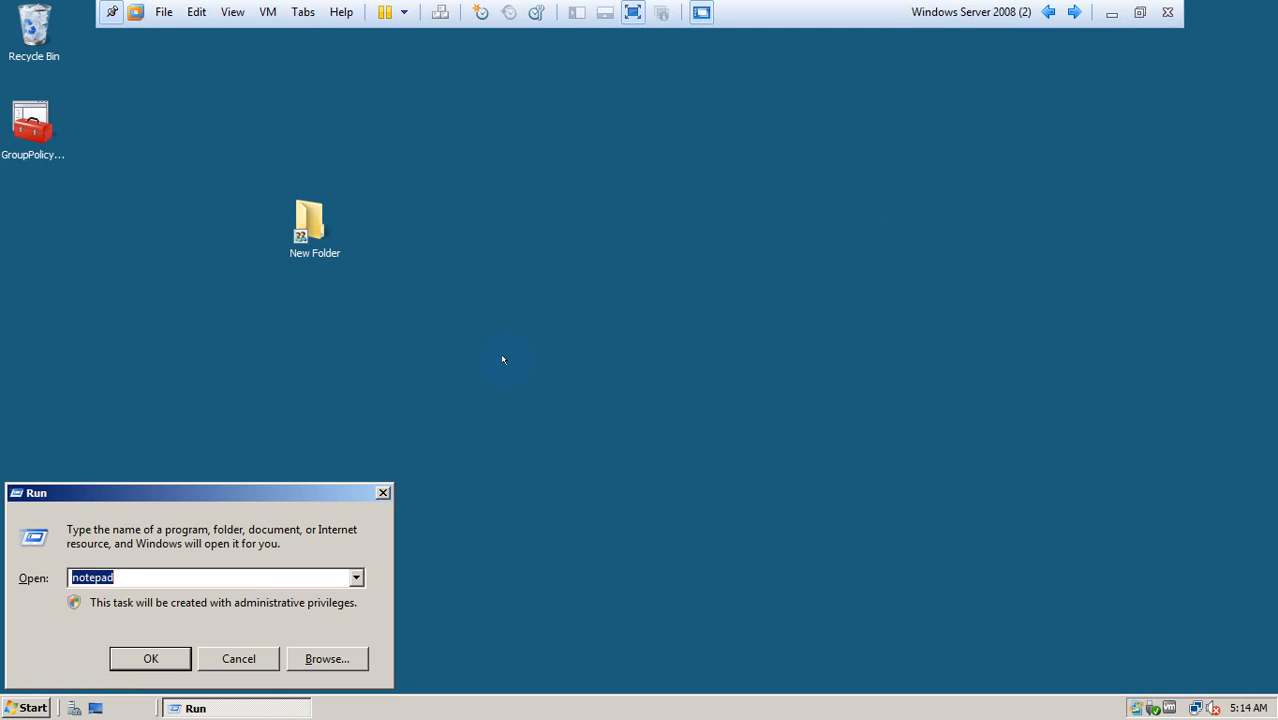
pyautogui.write('cmd')
pyautogui.press('Return')
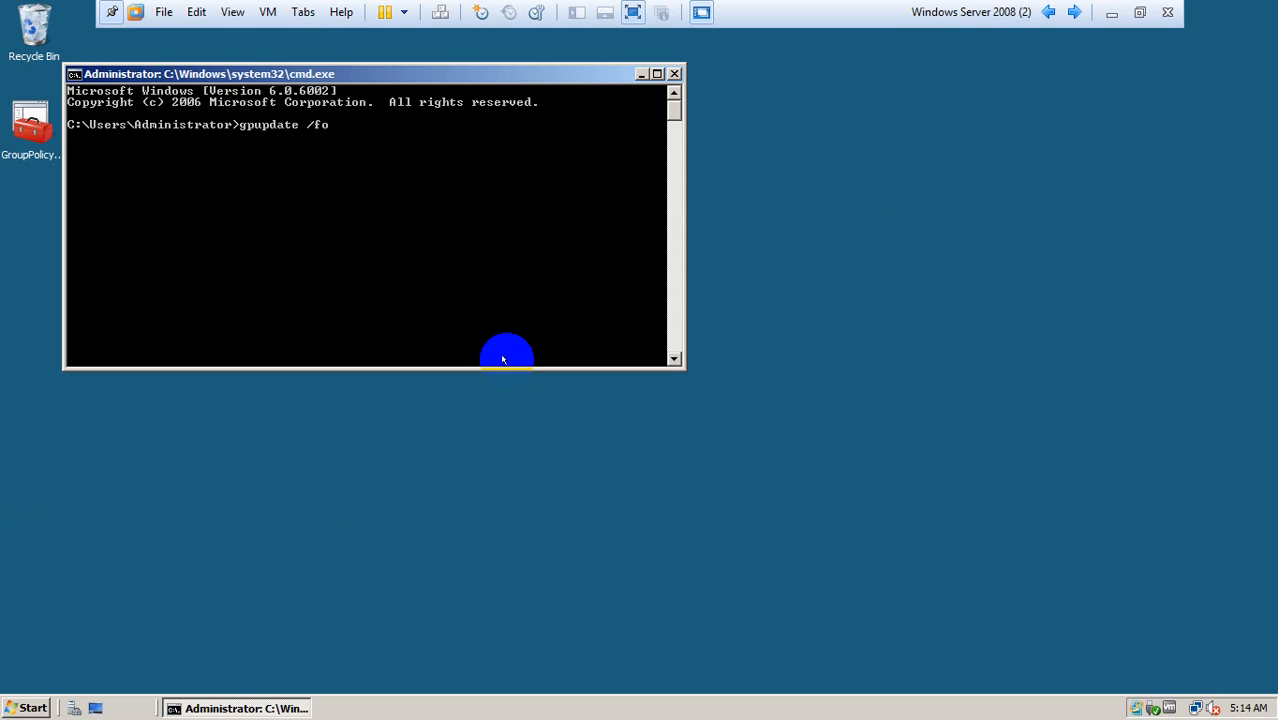
pyautogui.press('Return')
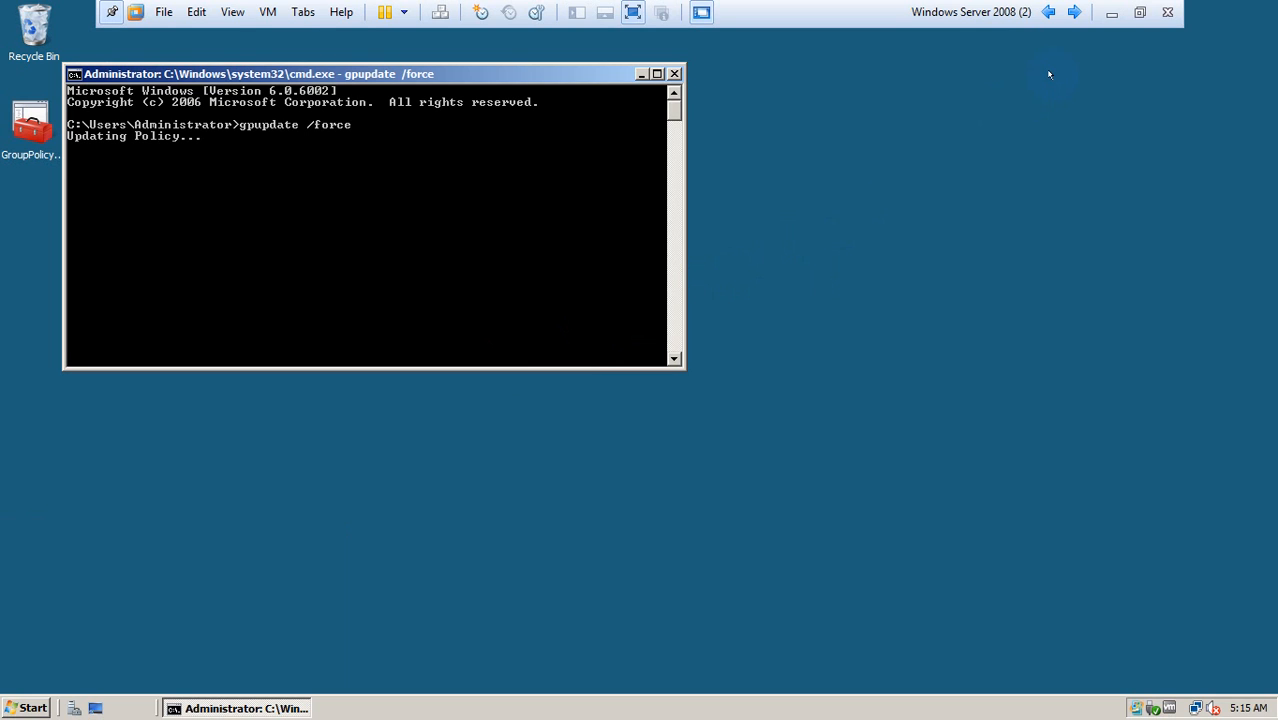
pyautogui.rightClick(846, 242)
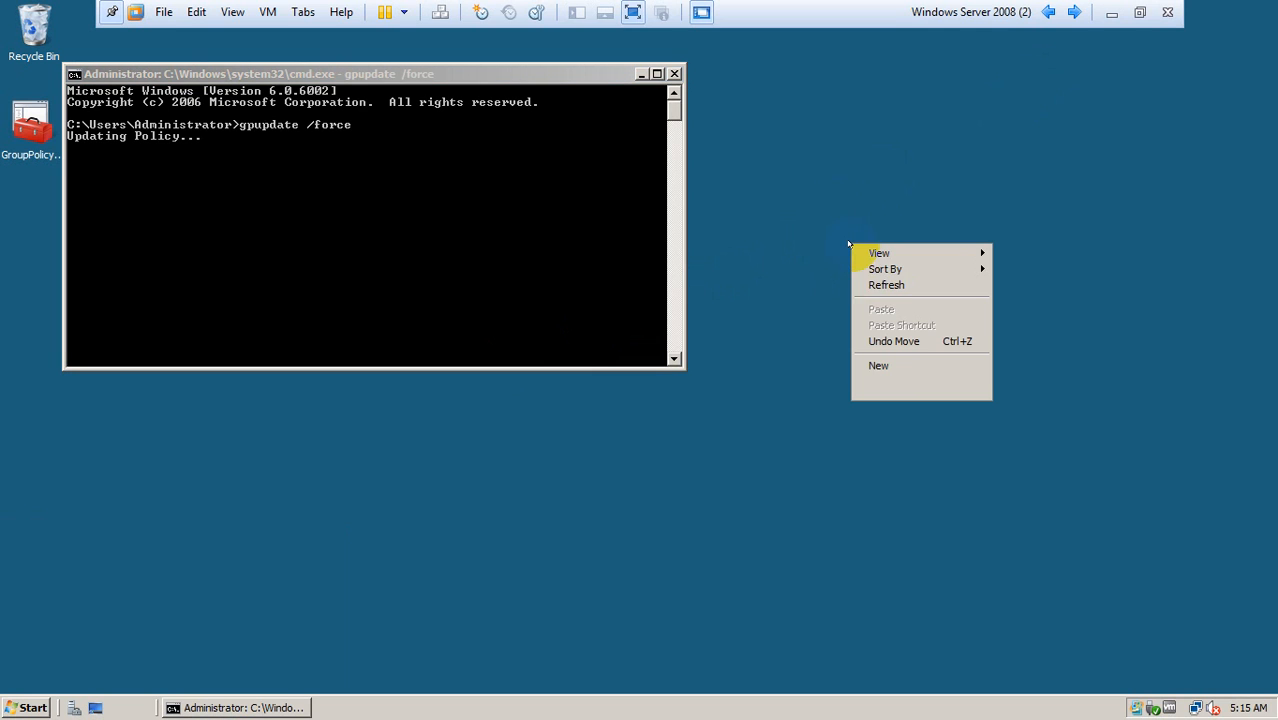
pyautogui.click(875, 285)
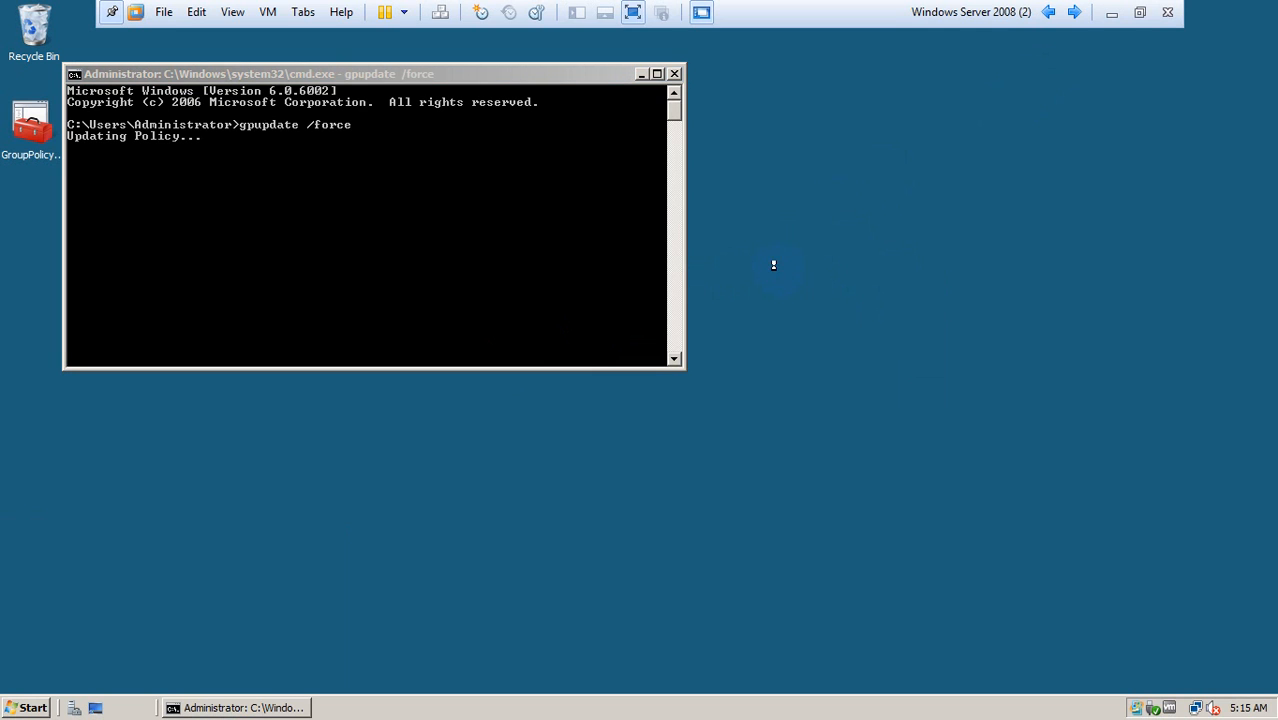
pyautogui.click(455, 132)
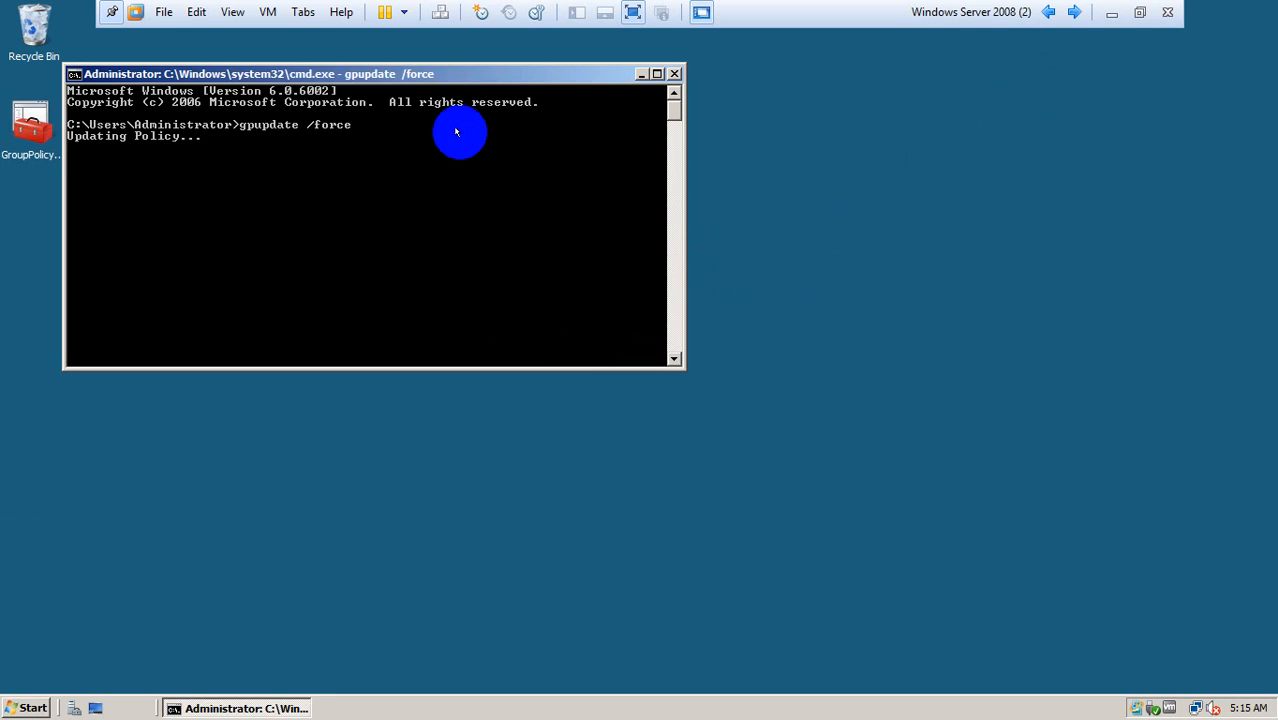
pyautogui.moveTo(455, 132); pyautogui.dragTo(476, 194)
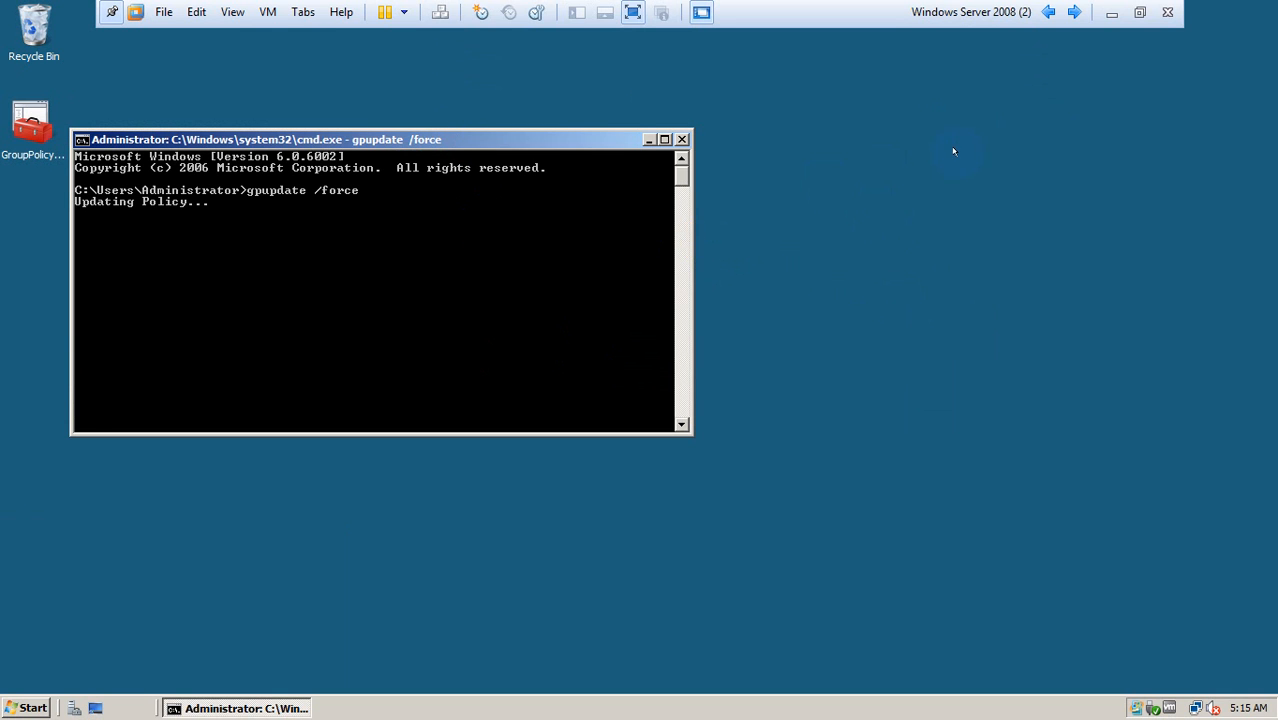
# Step: Minimize the Windows Server 2008 virtual machine and switch to the Windows 7 virtual machine
pyautogui.click(1111, 12)
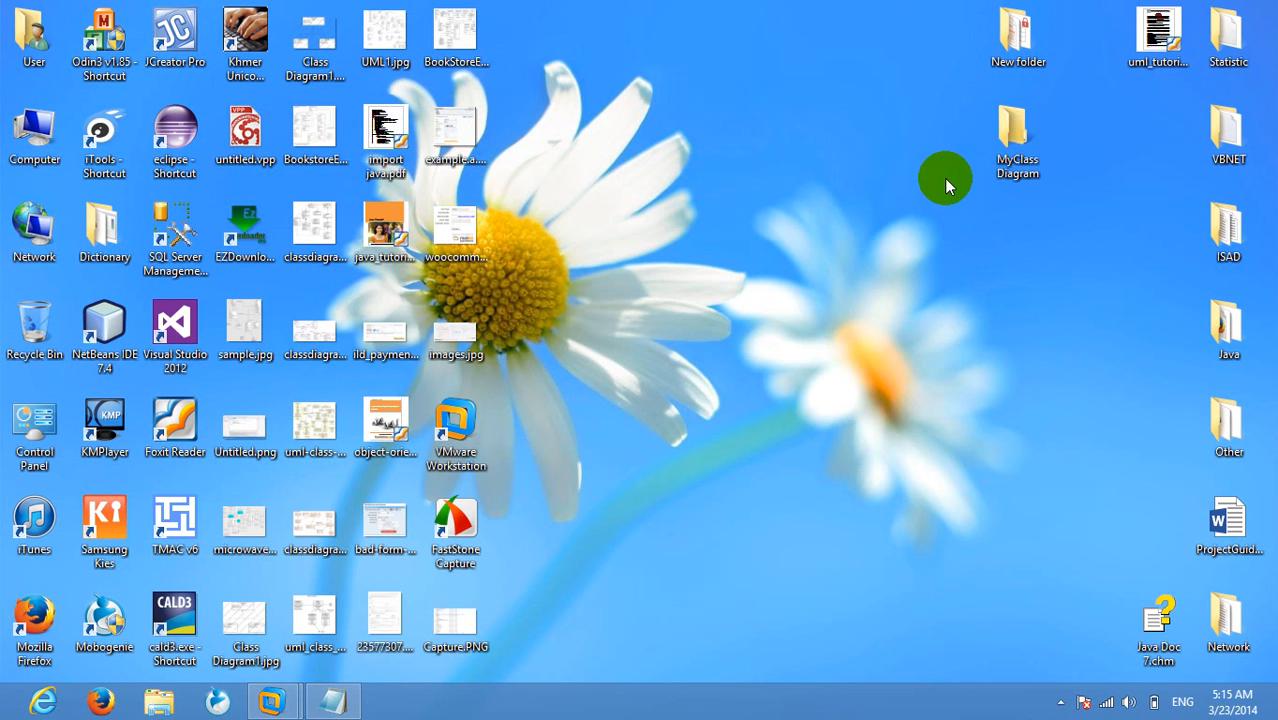
pyautogui.rightClick(593, 358)
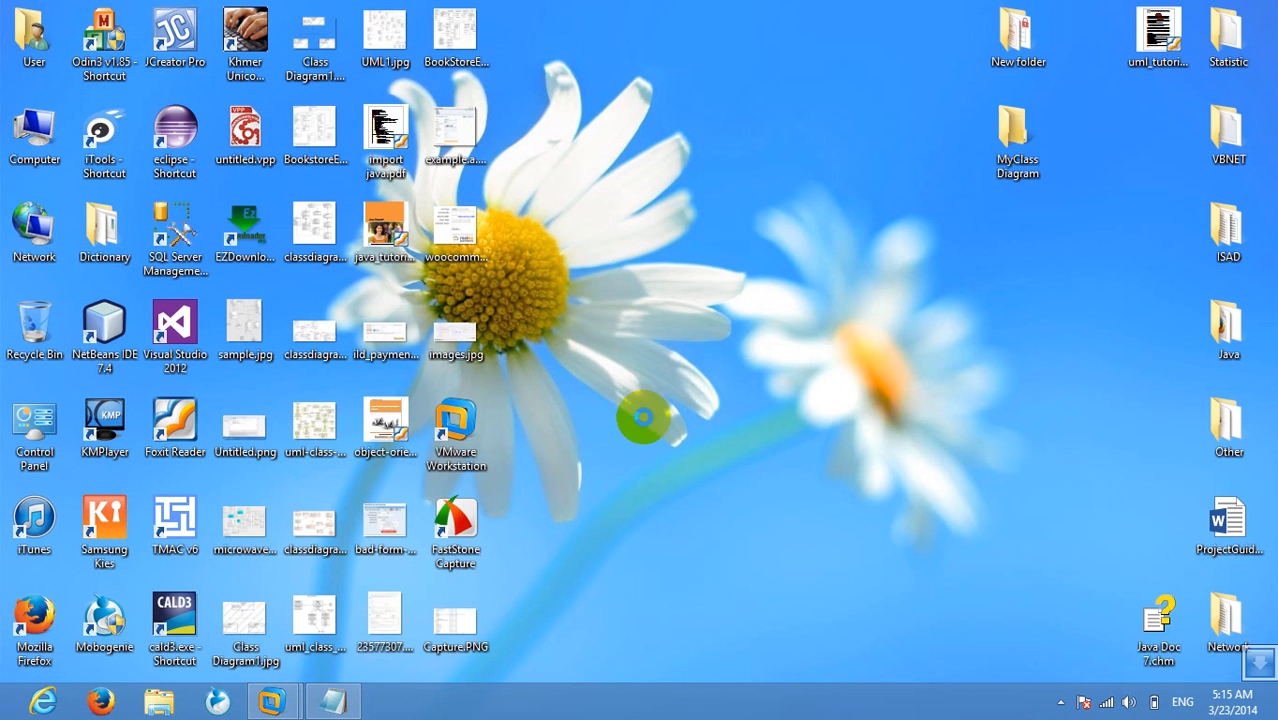
pyautogui.click(653, 412)
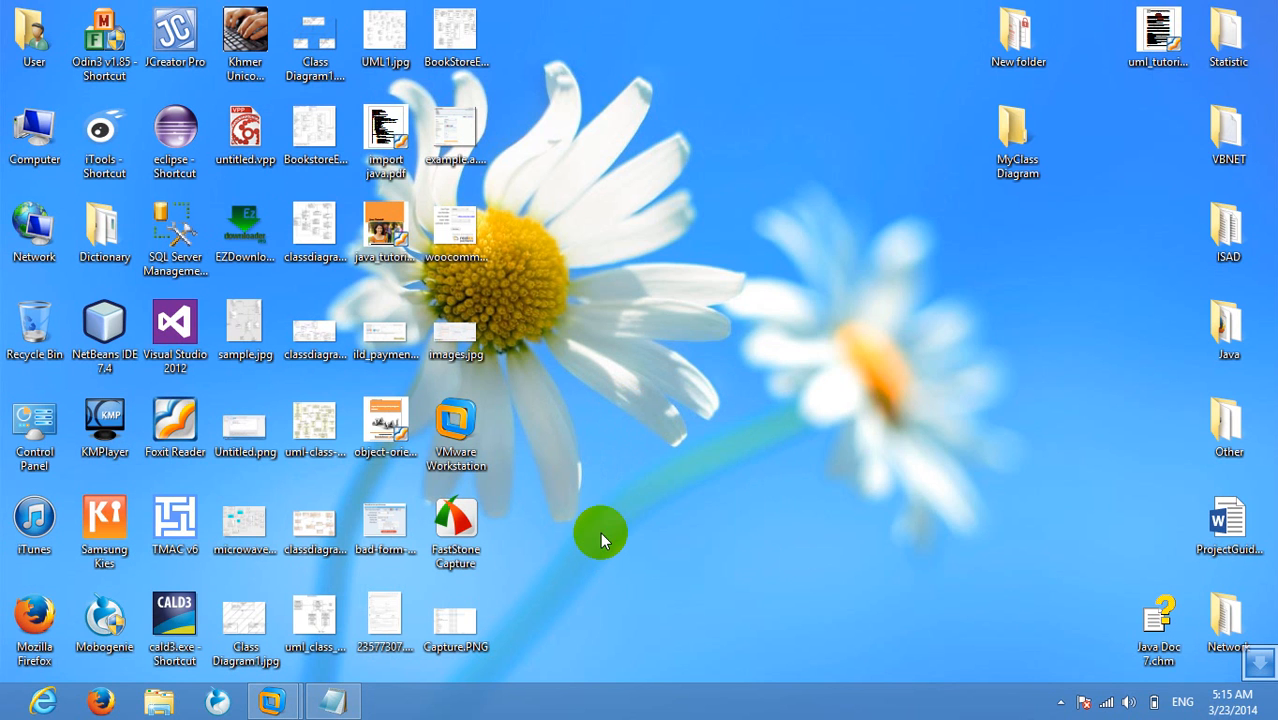
pyautogui.click(694, 445)
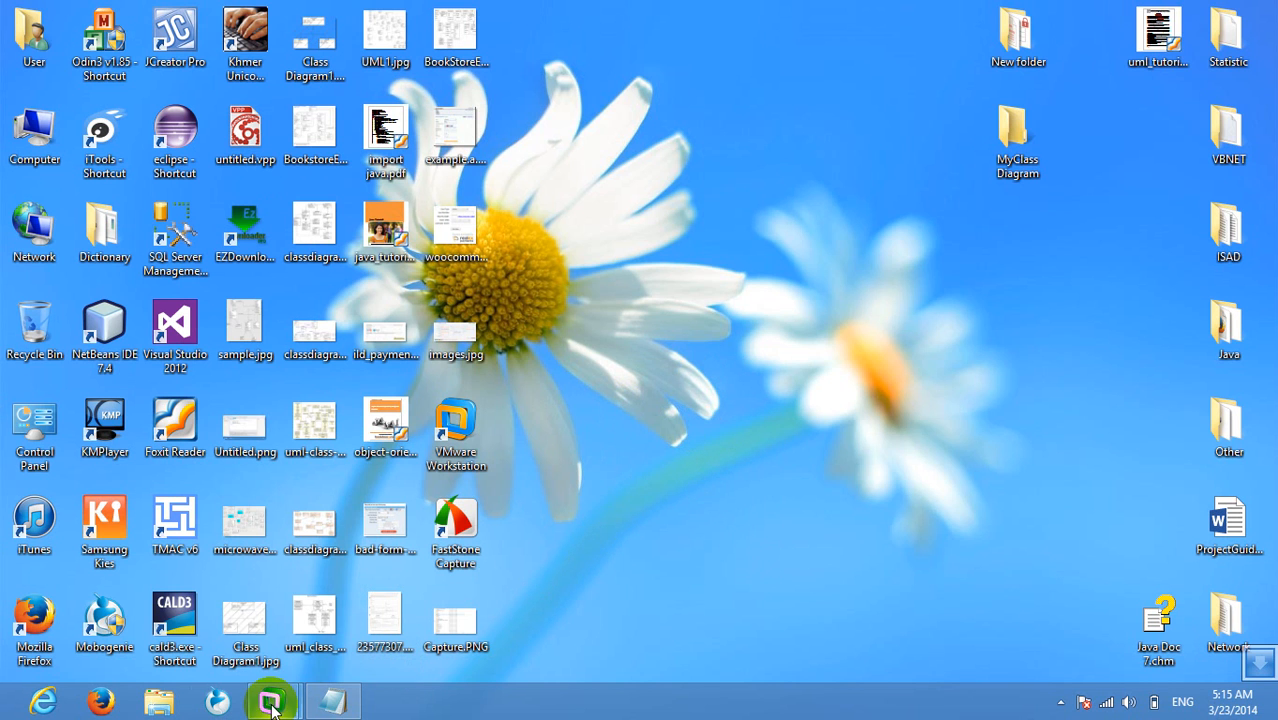
pyautogui.click(1061, 702)
pyautogui.click(603, 588)
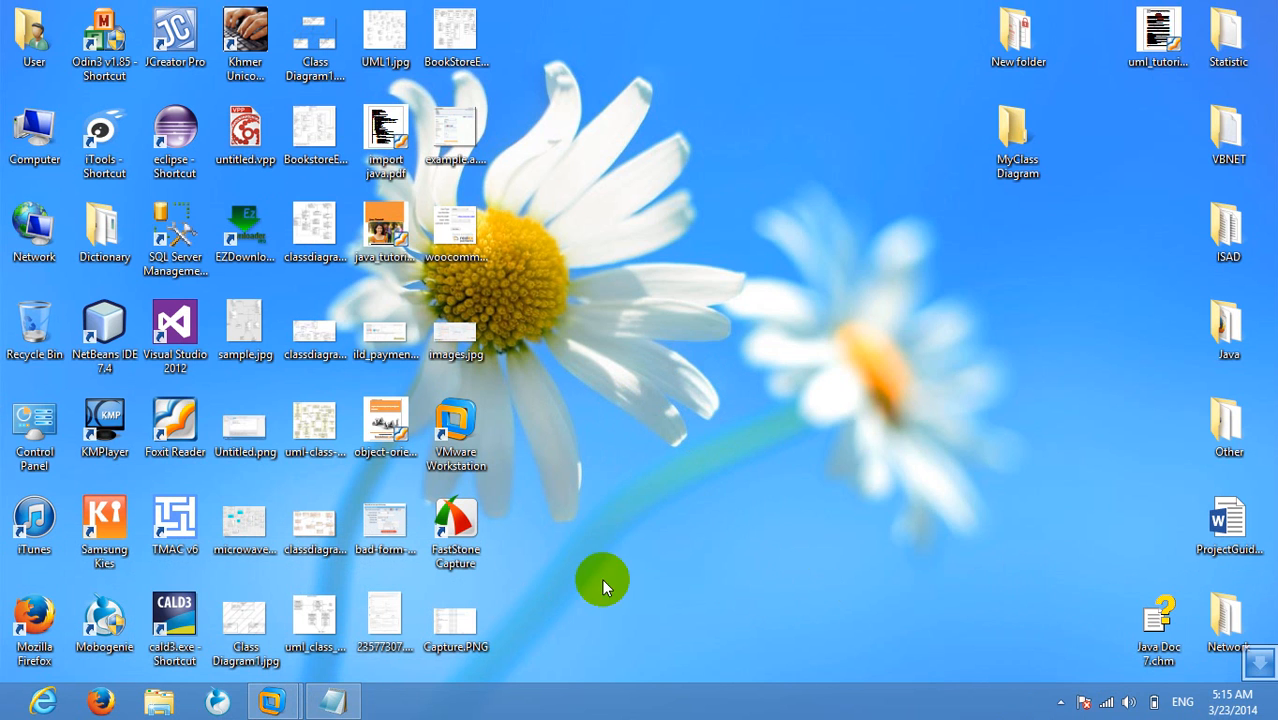
pyautogui.click(1061, 702)
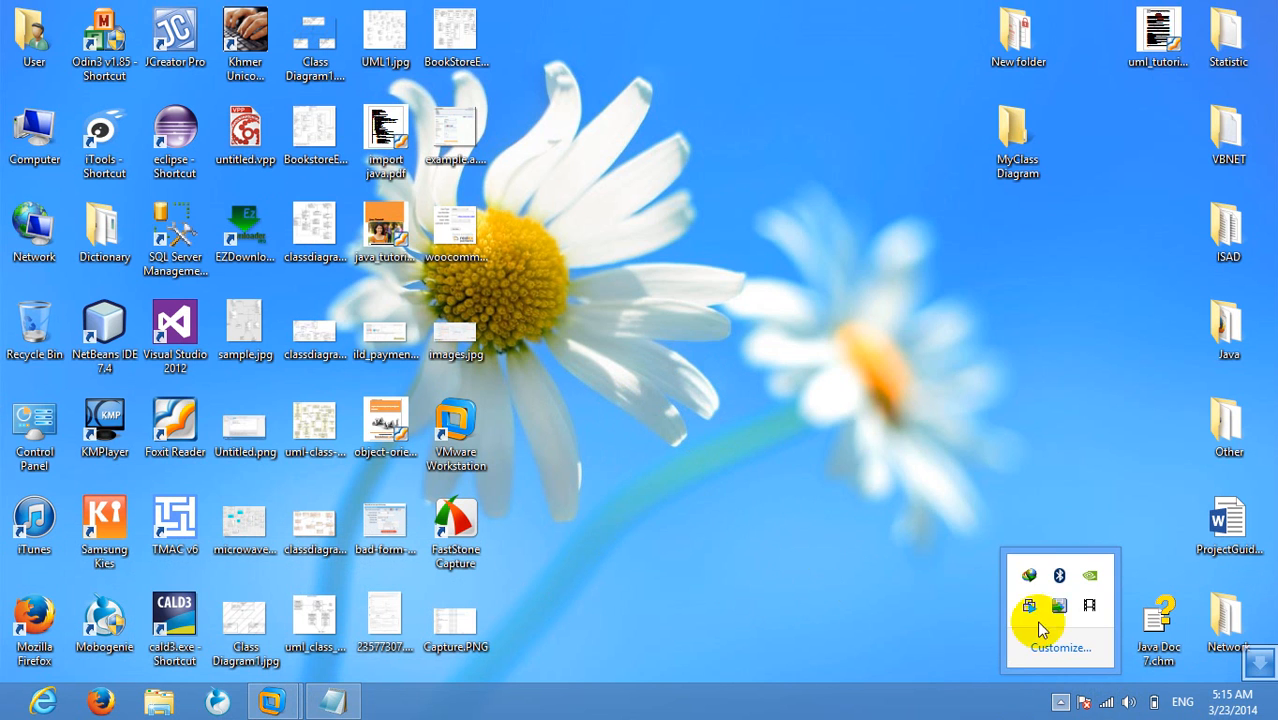
pyautogui.click(535, 352)
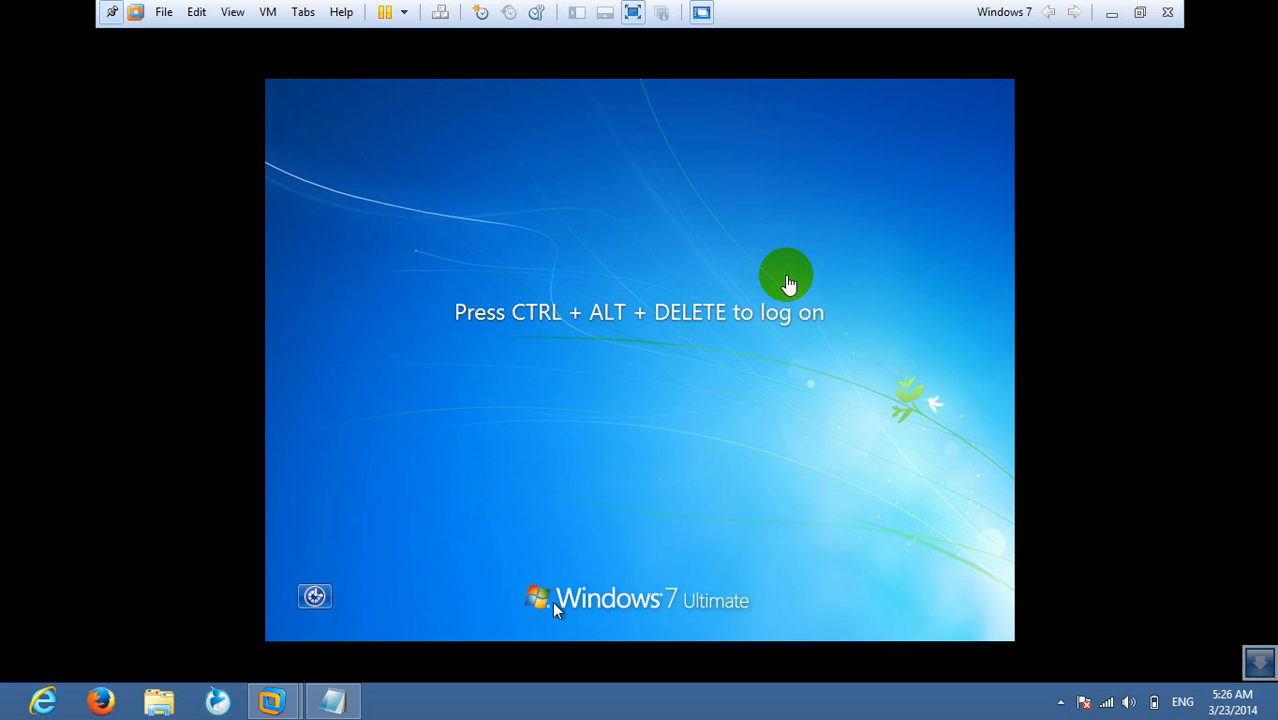
# Step: Log on to the Windows 7 client as lab202.rupp.edu.kh\PC1 by entering the account password
pyautogui.click(701, 376)
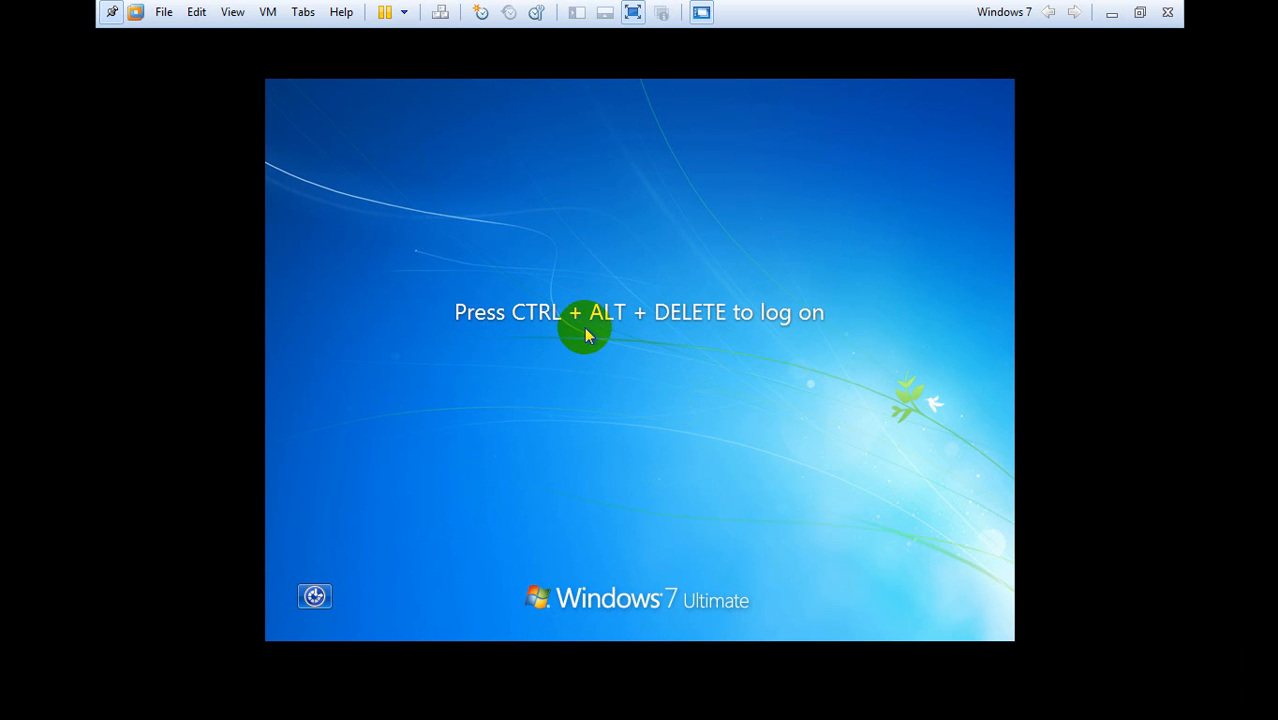
pyautogui.hotkey('ctrl', 'alt', 'Delete')
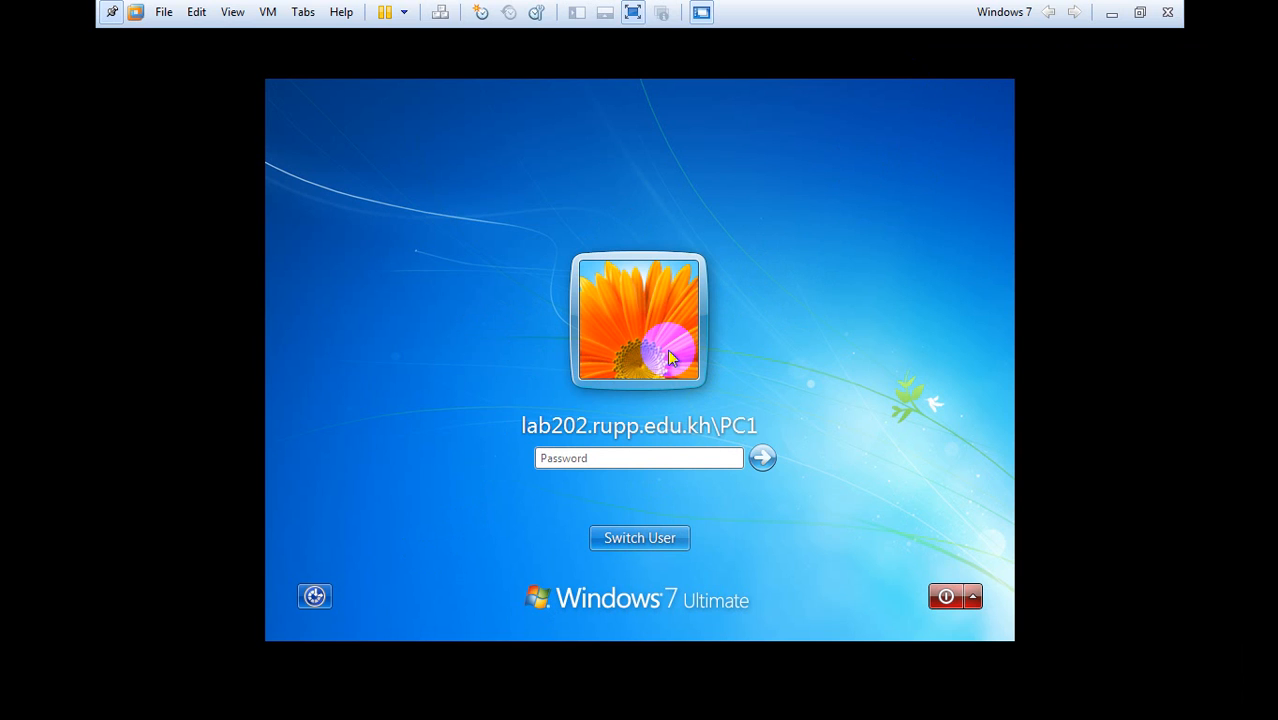
pyautogui.write('********')
pyautogui.press('Return')
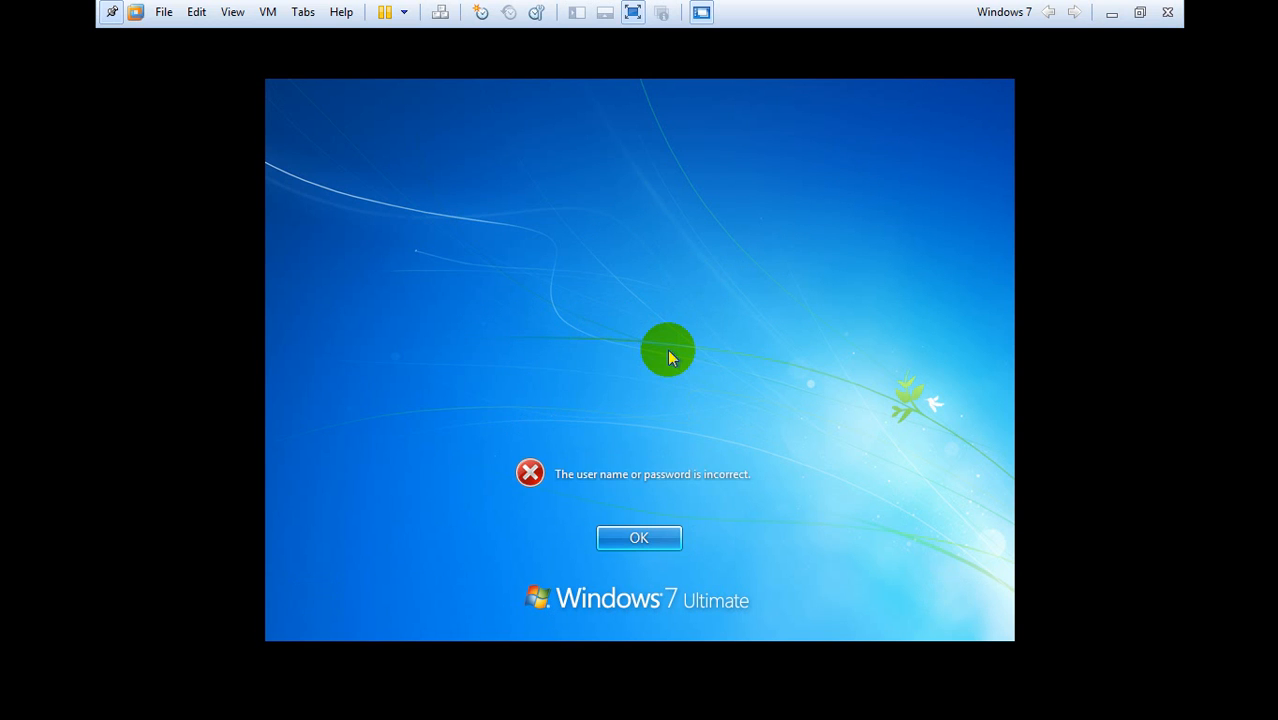
pyautogui.press('Return')
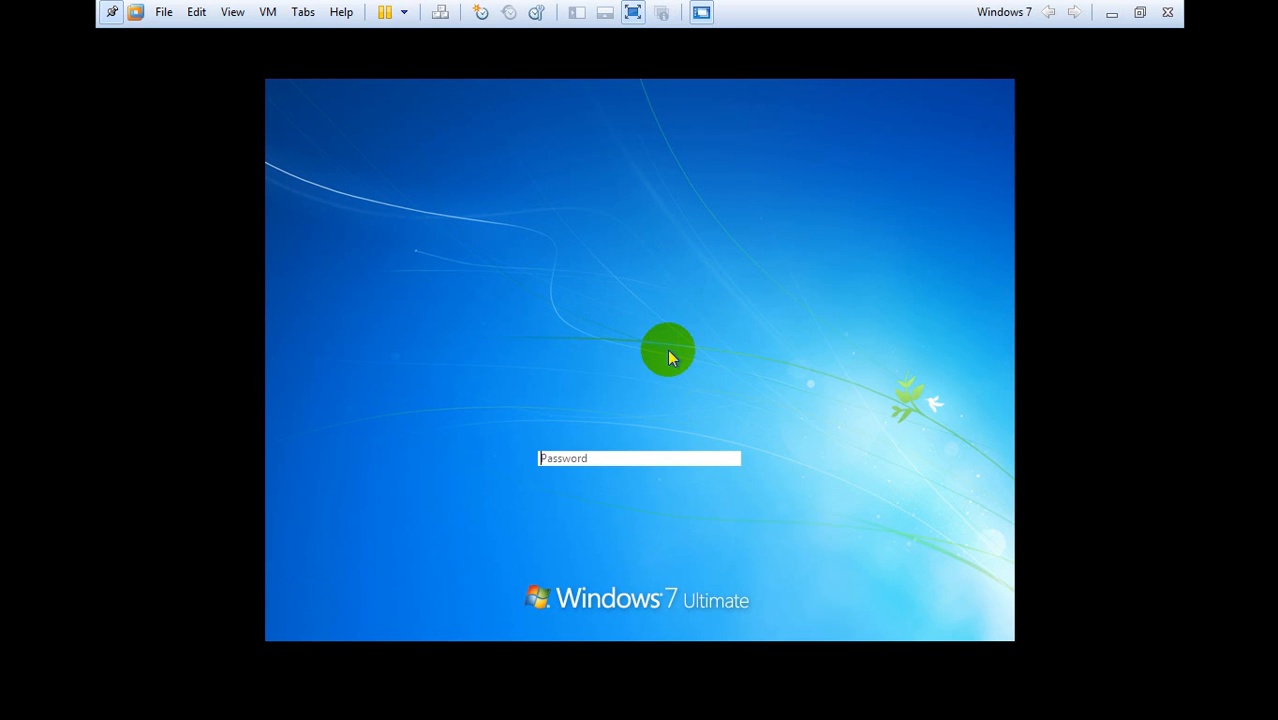
pyautogui.write('•••••')
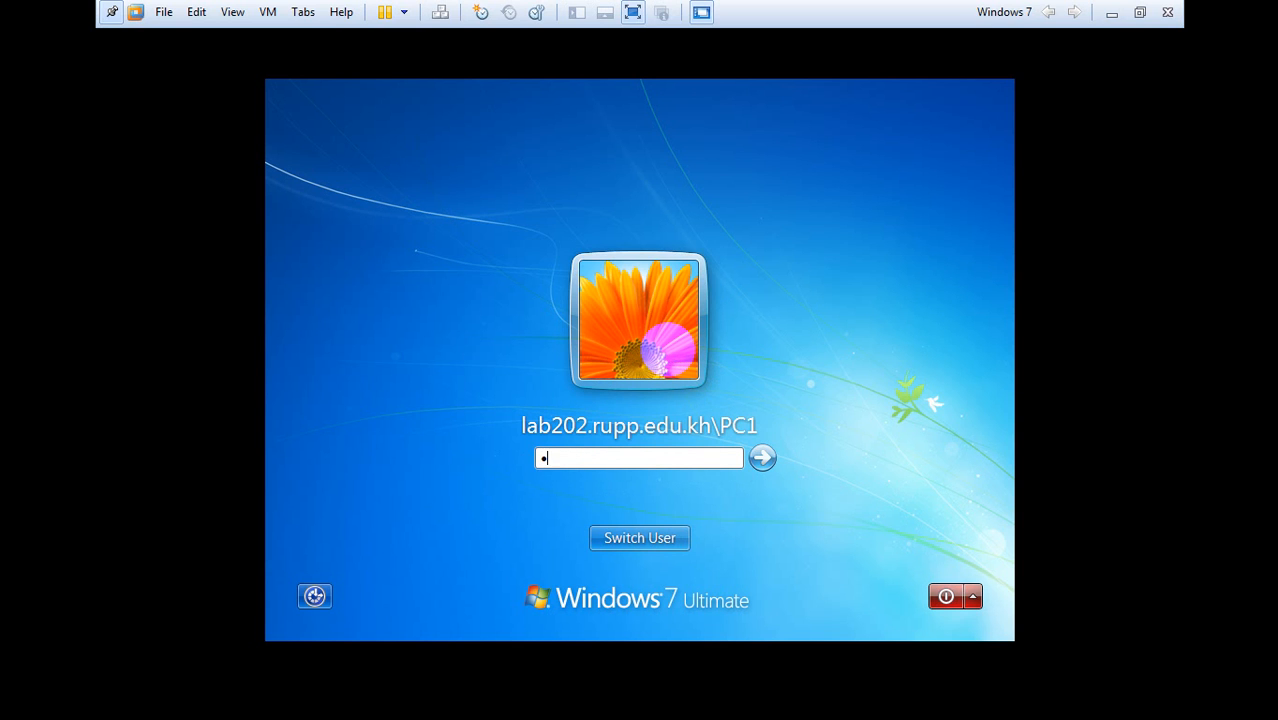
pyautogui.write('•••')
pyautogui.press('Return')
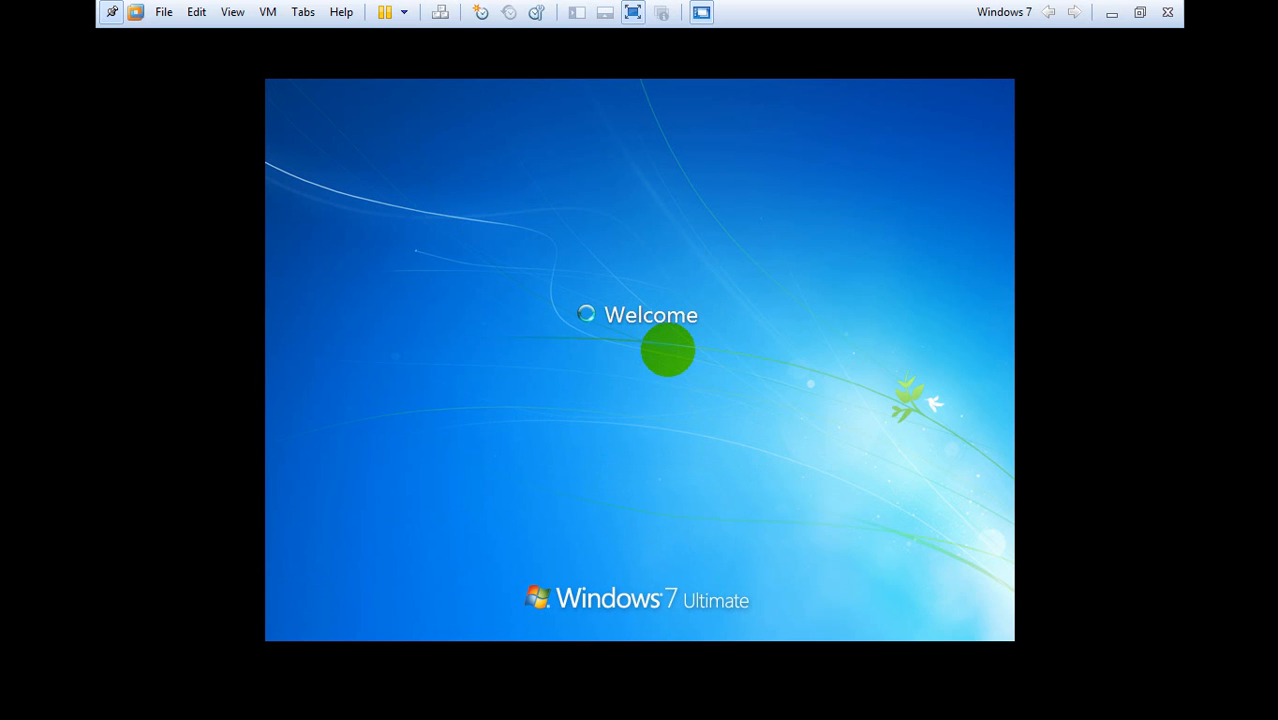
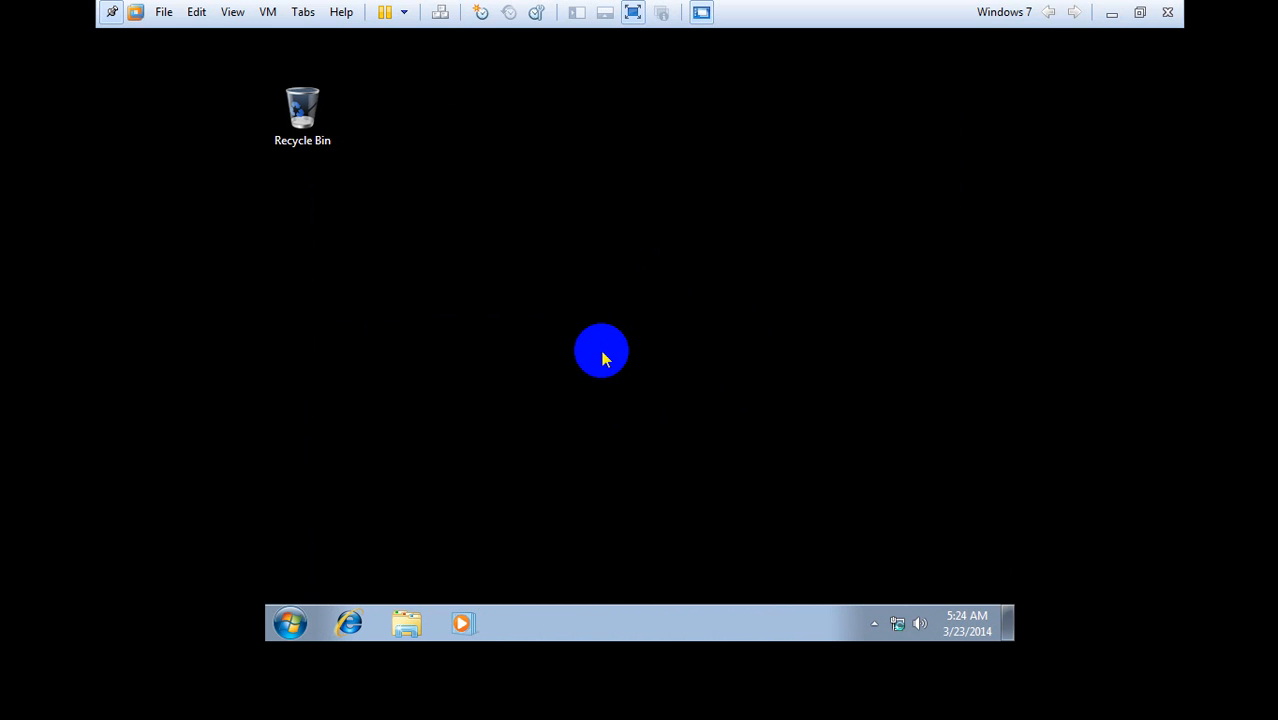
pyautogui.rightClick(632, 408)
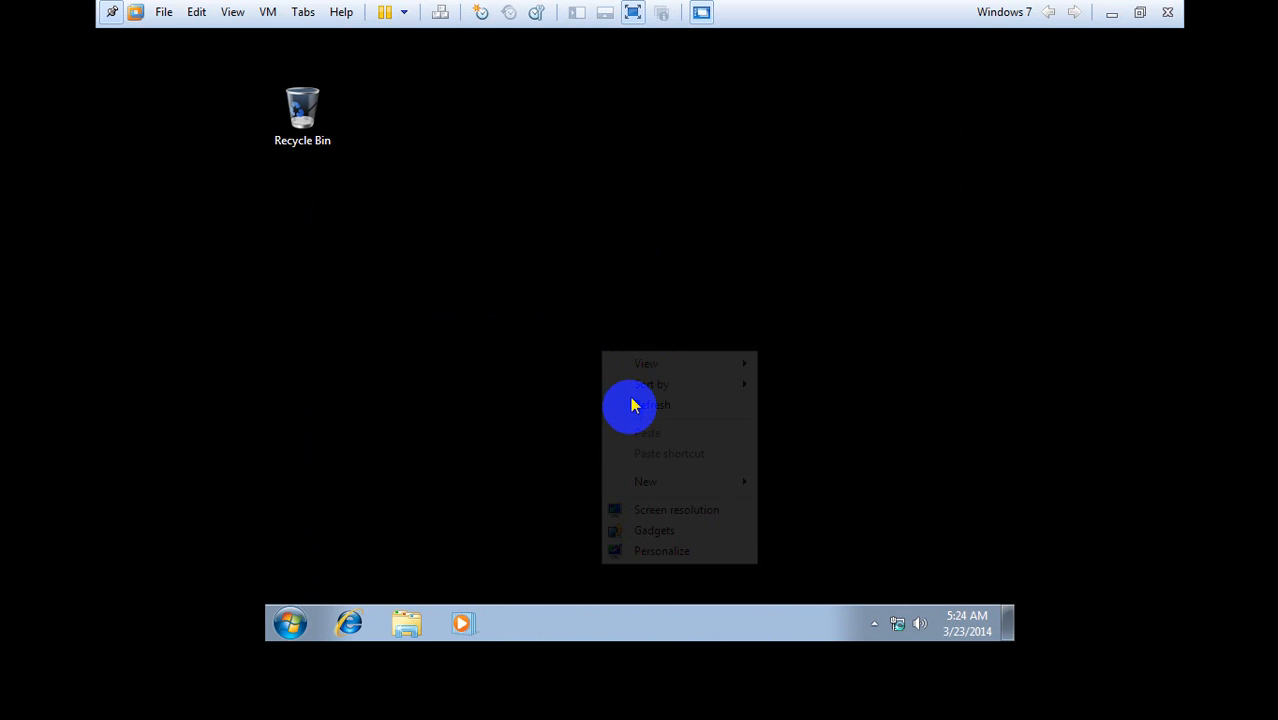
pyautogui.click(640, 410)
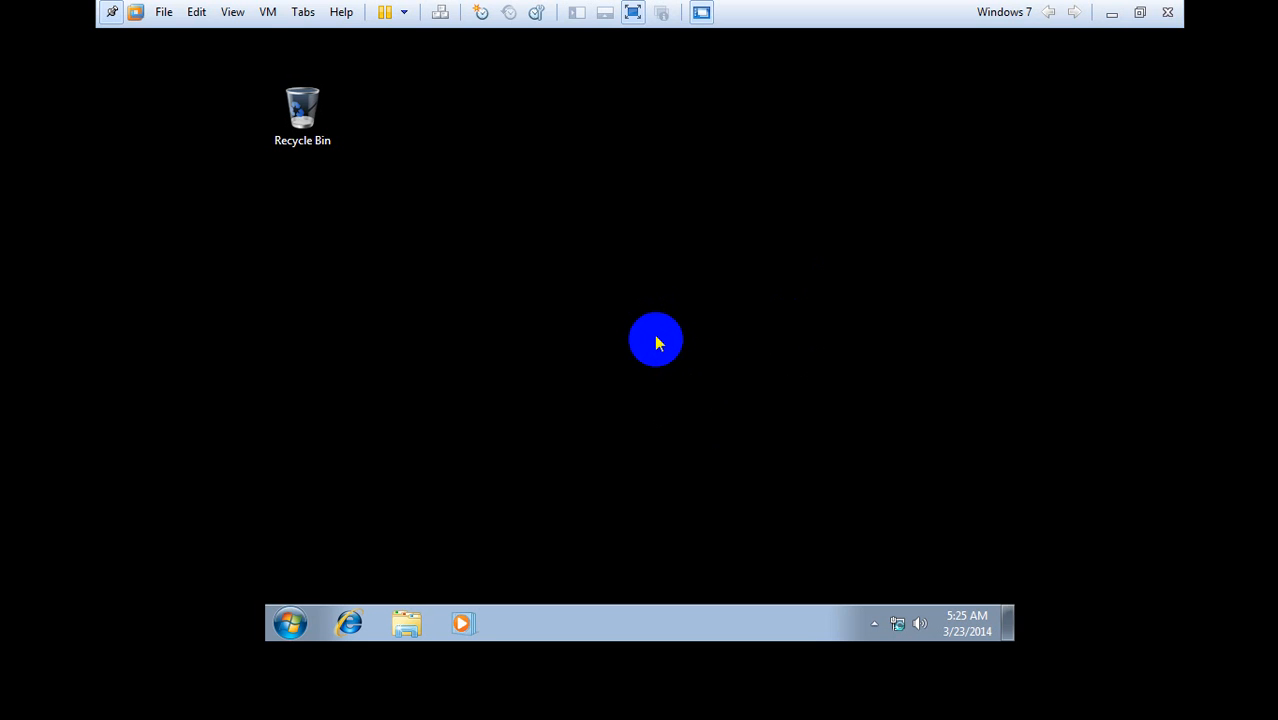
pyautogui.rightClick(654, 328)
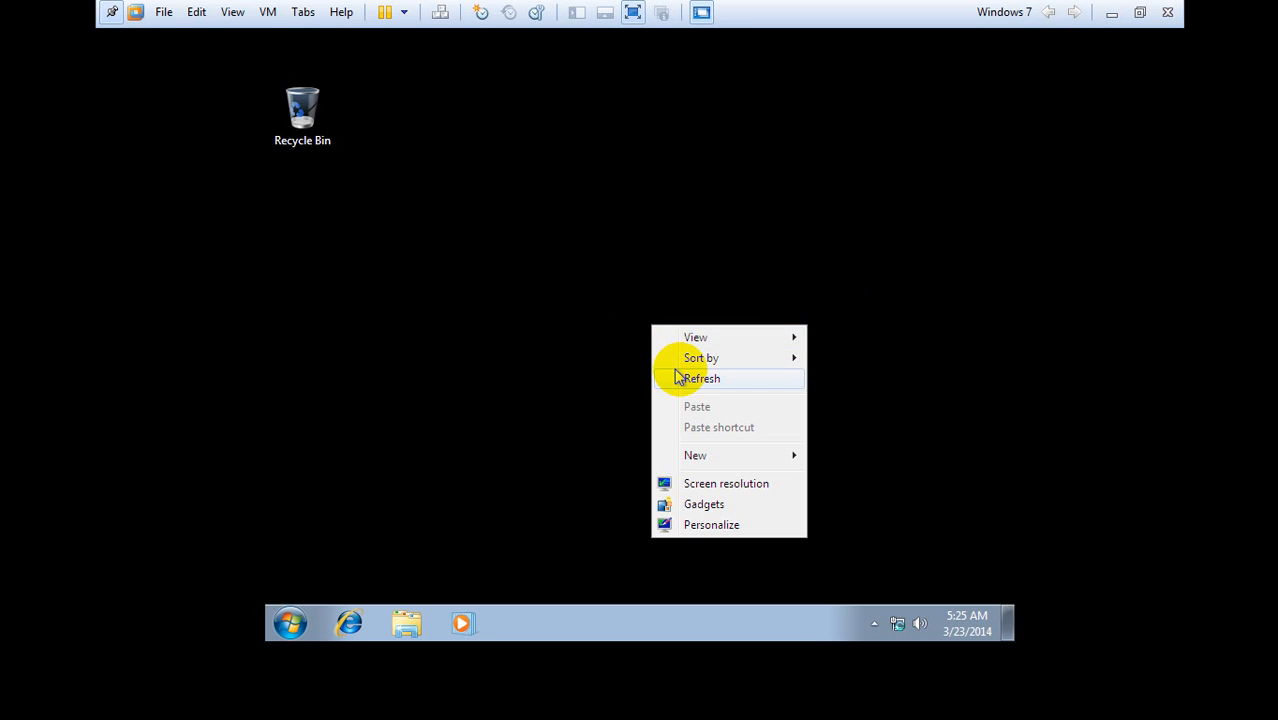
# Step: Refresh the Windows 7 desktop and search programs and files for controlpanel, closing the search without opening anything
pyautogui.click(680, 377)
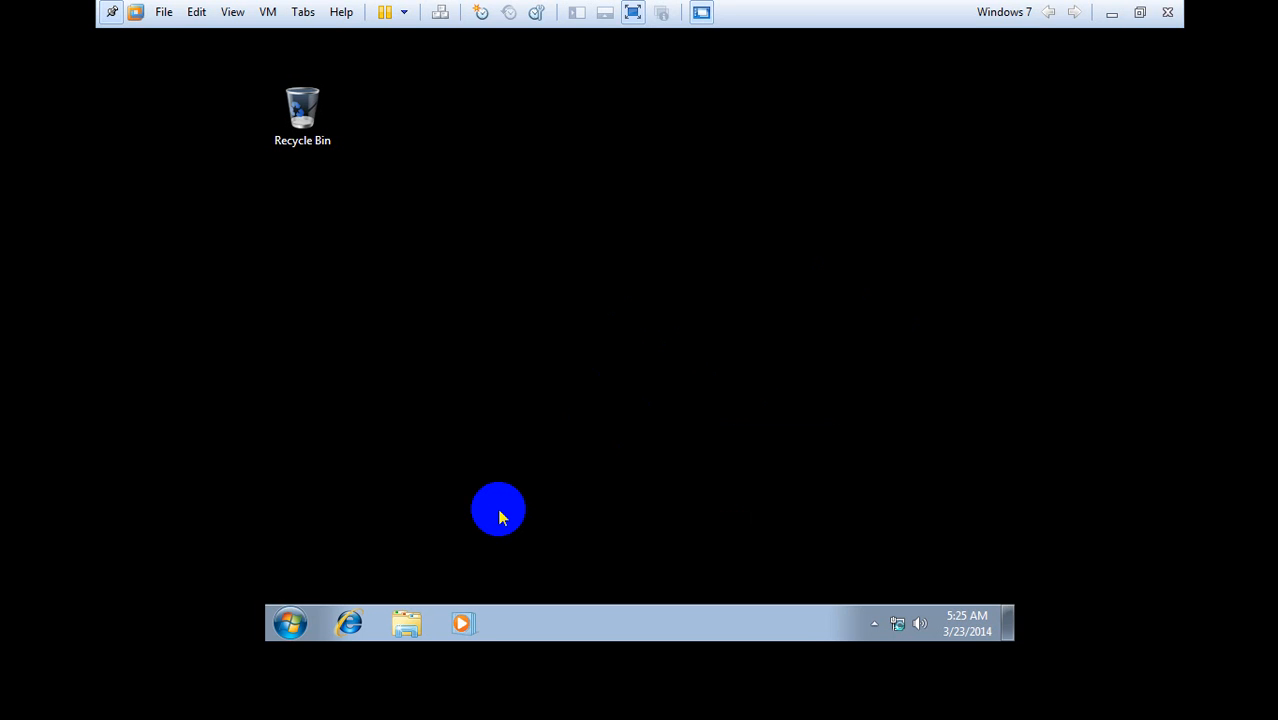
pyautogui.click(290, 622)
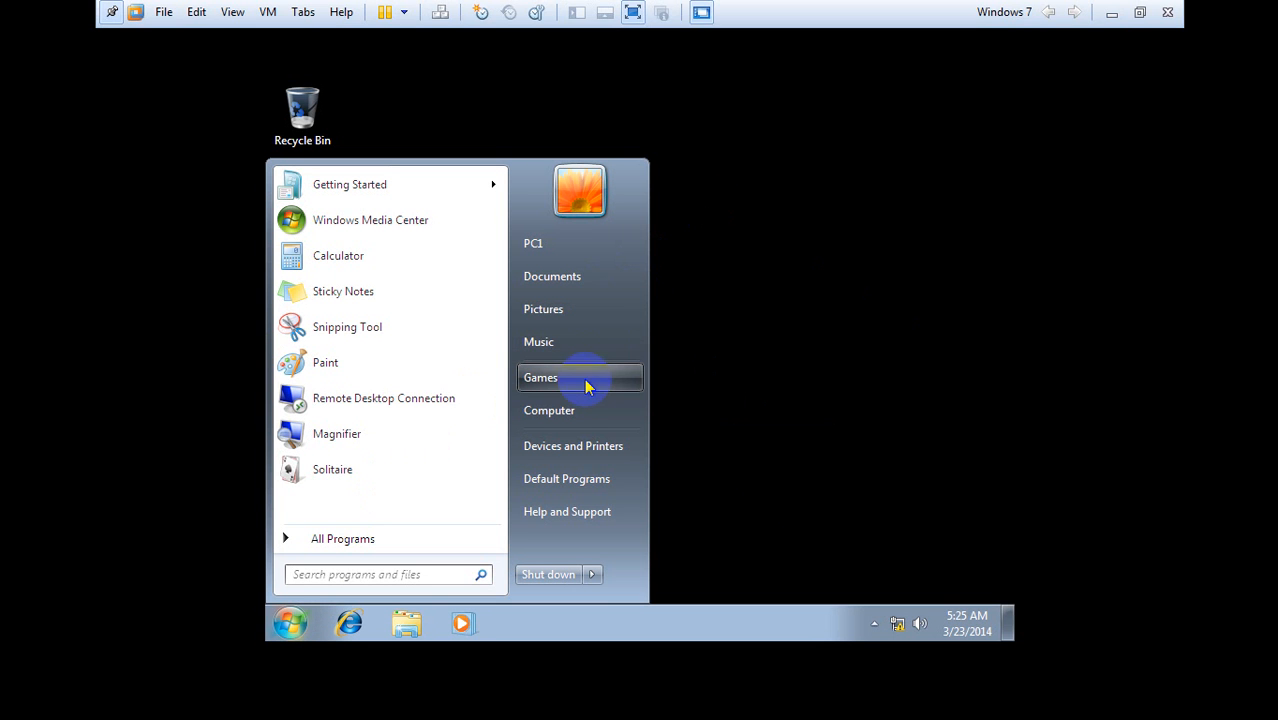
pyautogui.click(545, 450)
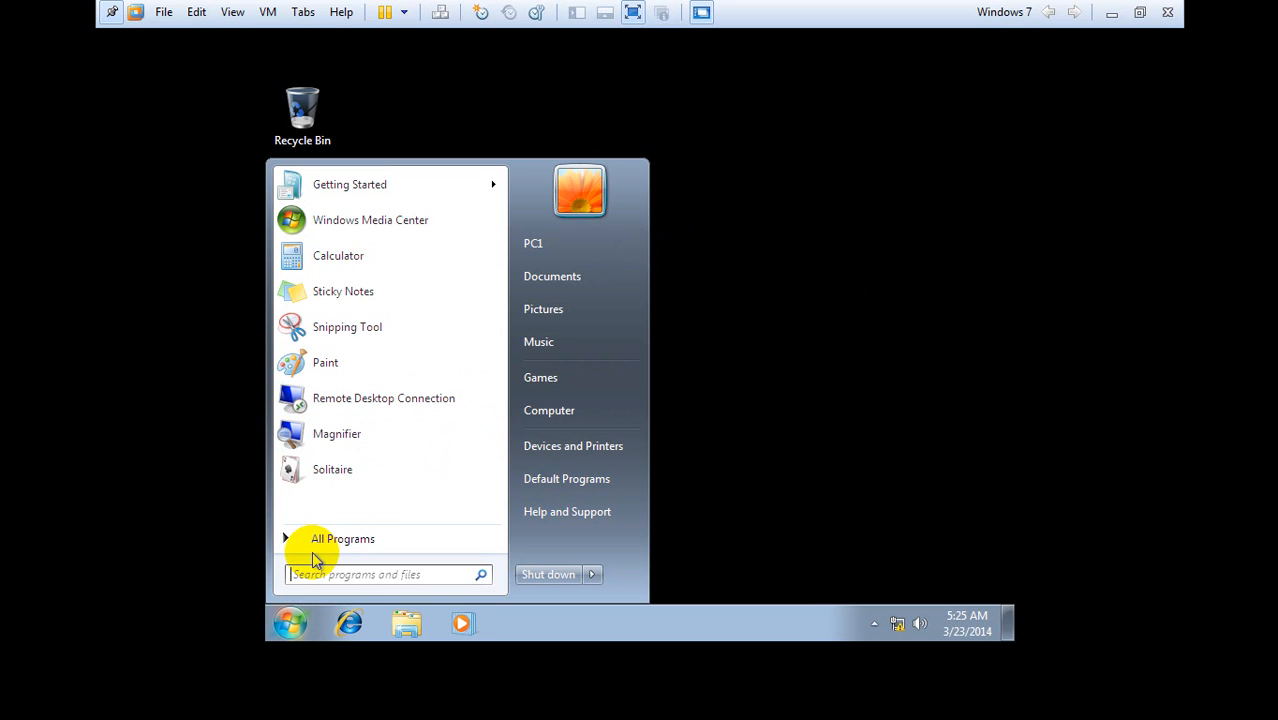
pyautogui.click(313, 552)
pyautogui.write('con')
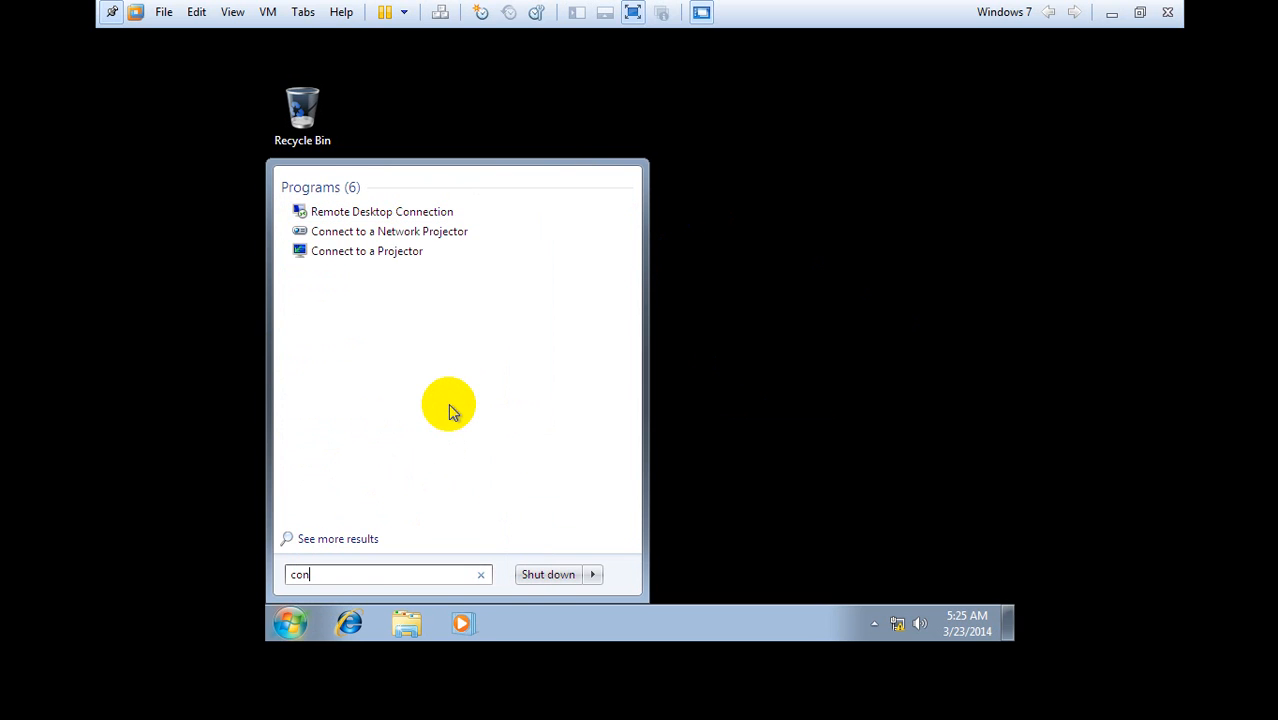
pyautogui.write('t')
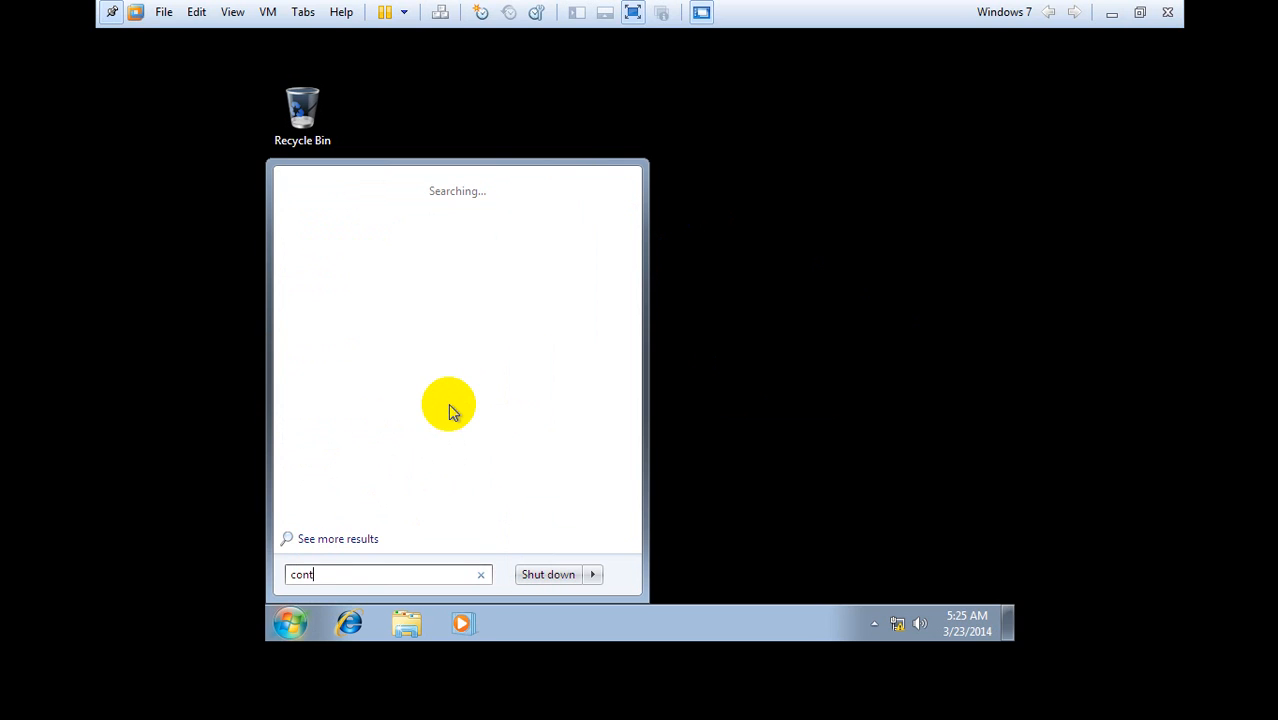
pyautogui.write('rolpanel')
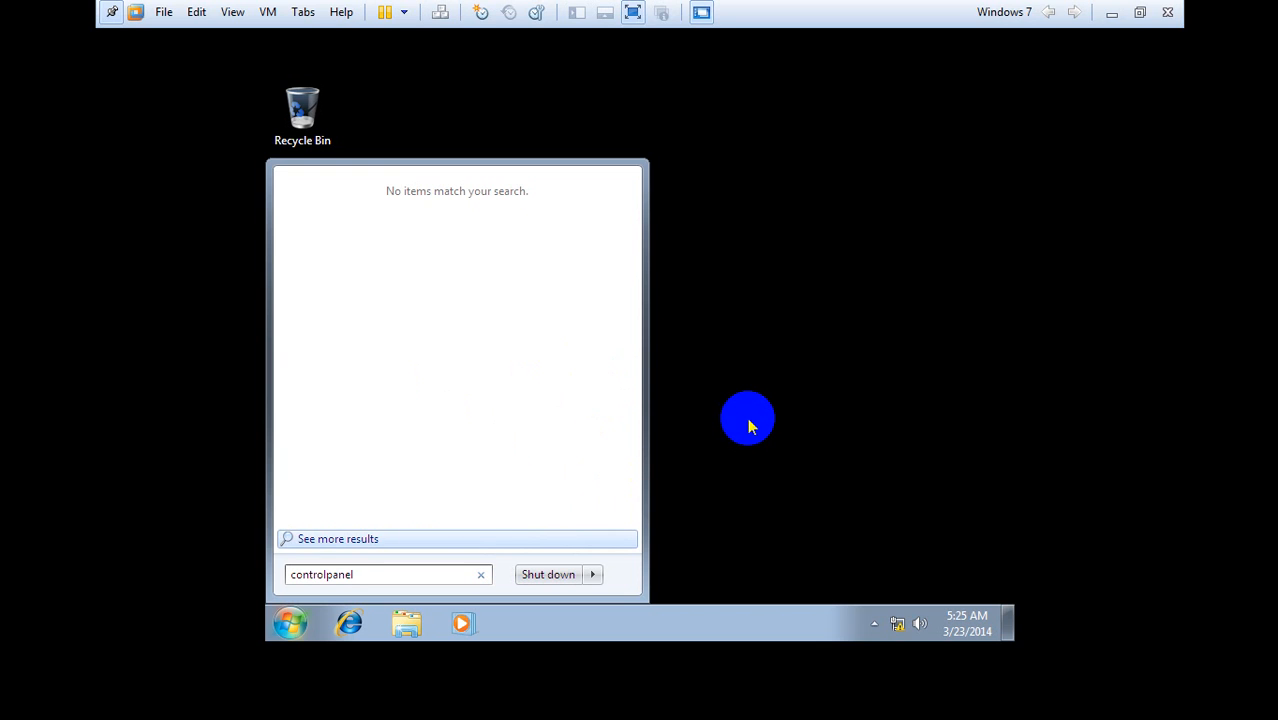
pyautogui.click(750, 425)
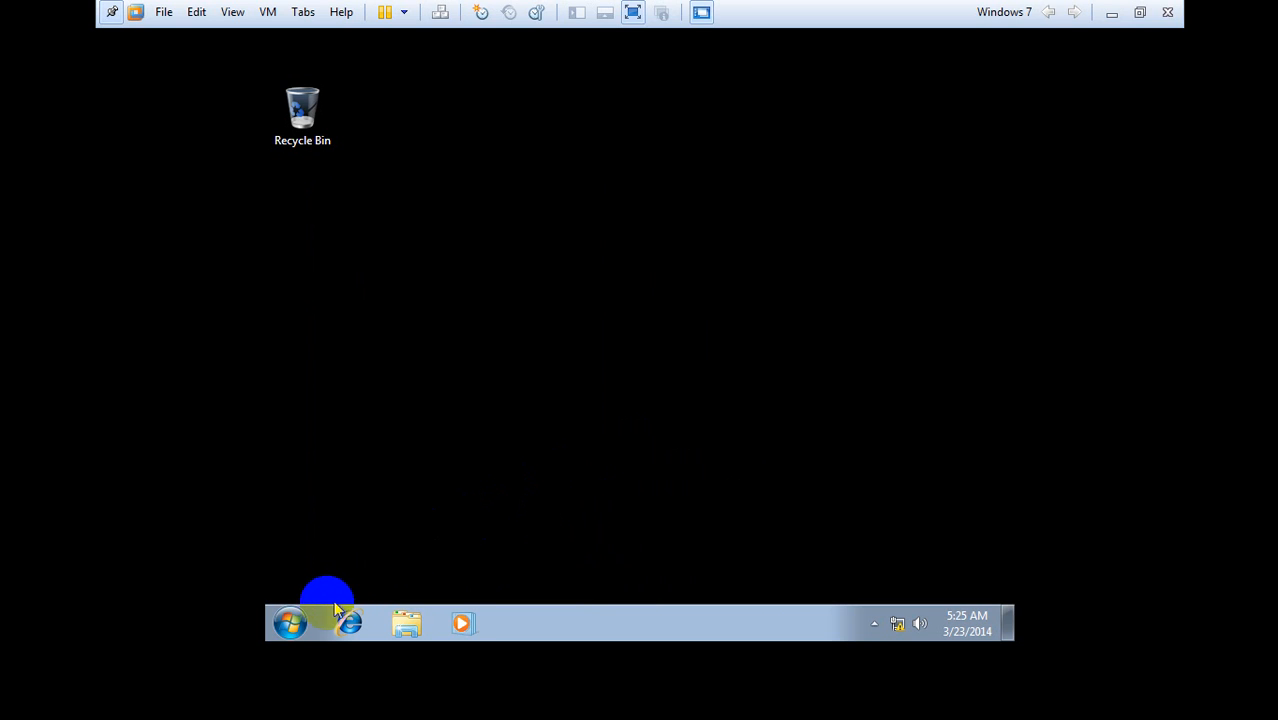
# Step: Search programs and files for con and try to open Control Panel from the results
pyautogui.click(300, 622)
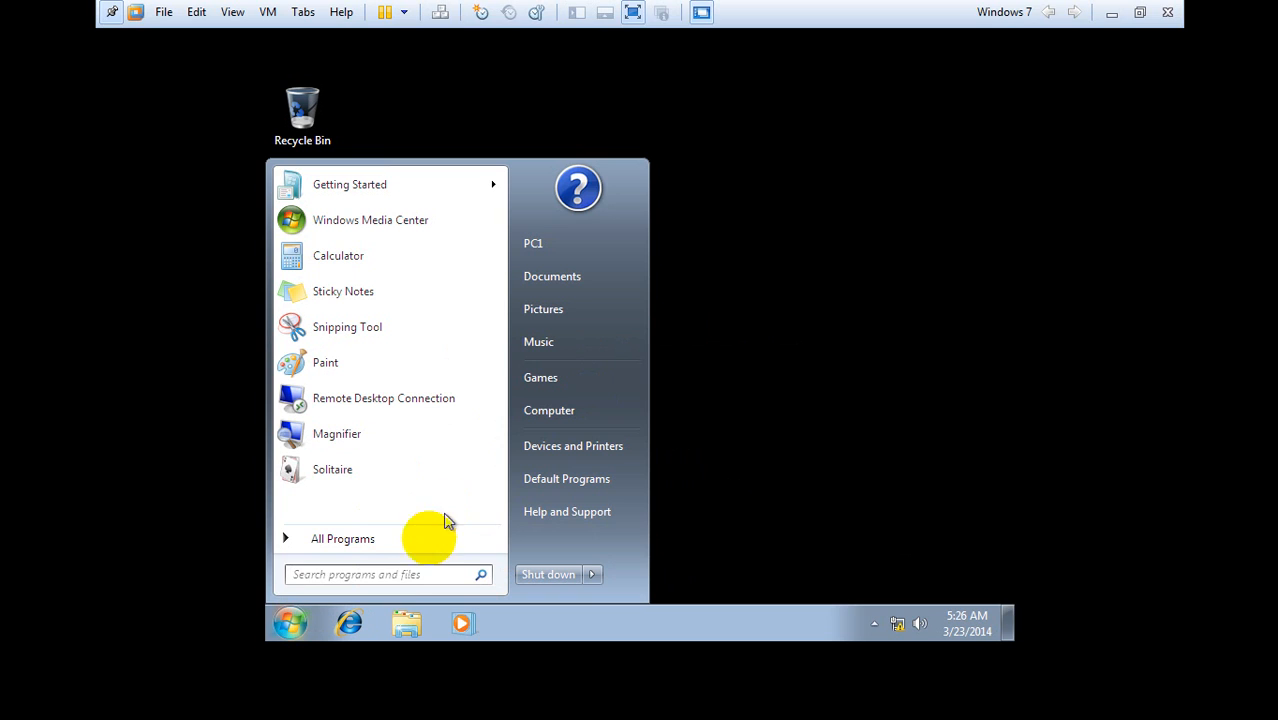
pyautogui.click(371, 576)
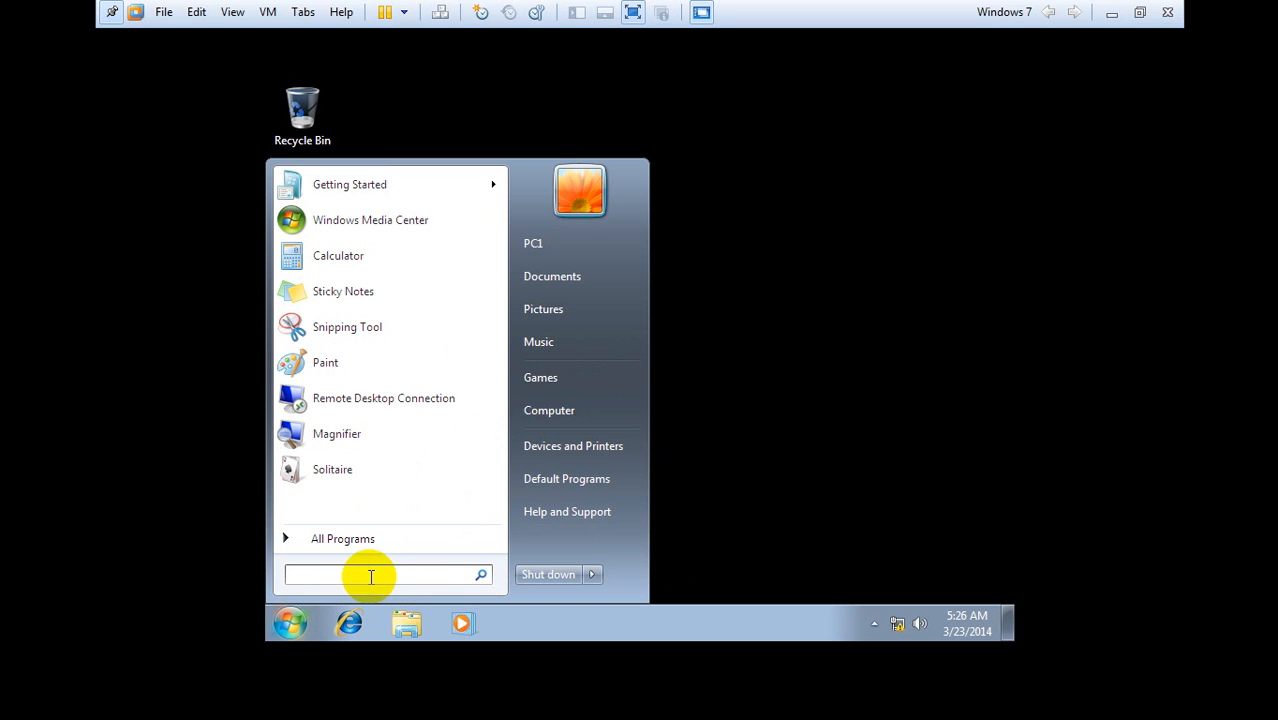
pyautogui.click(371, 576)
pyautogui.write('c')
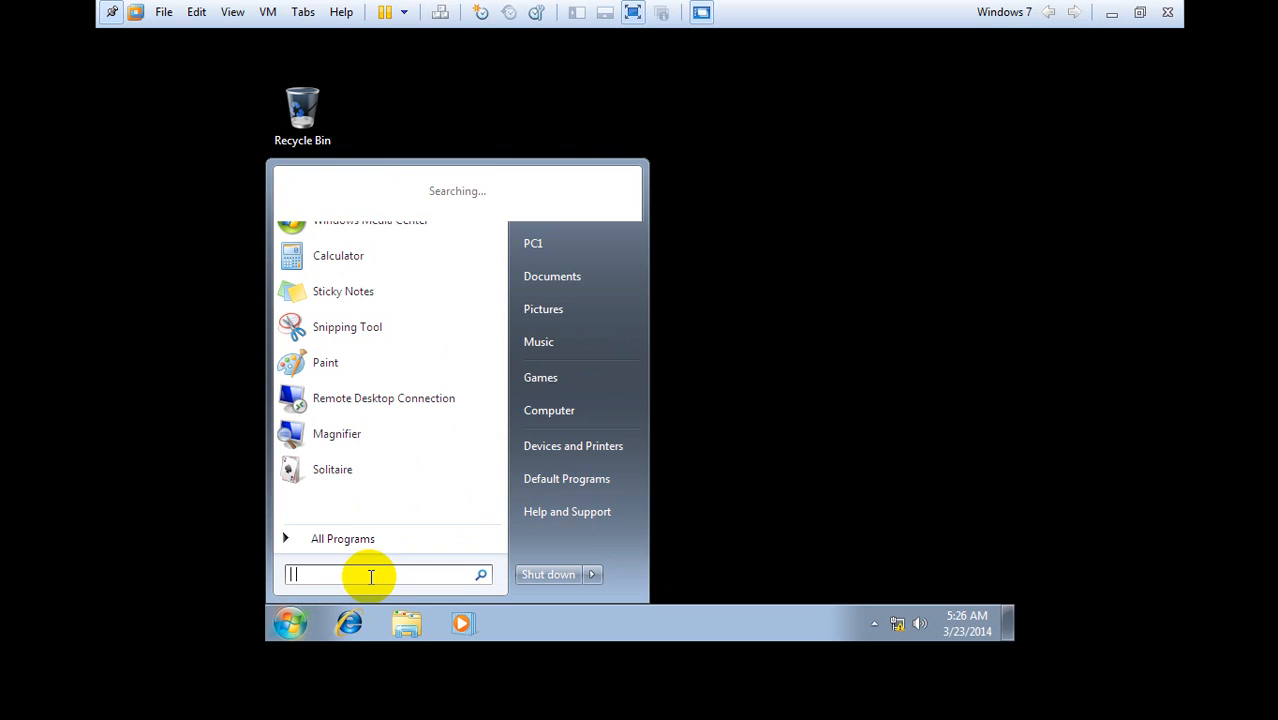
pyautogui.write('o')
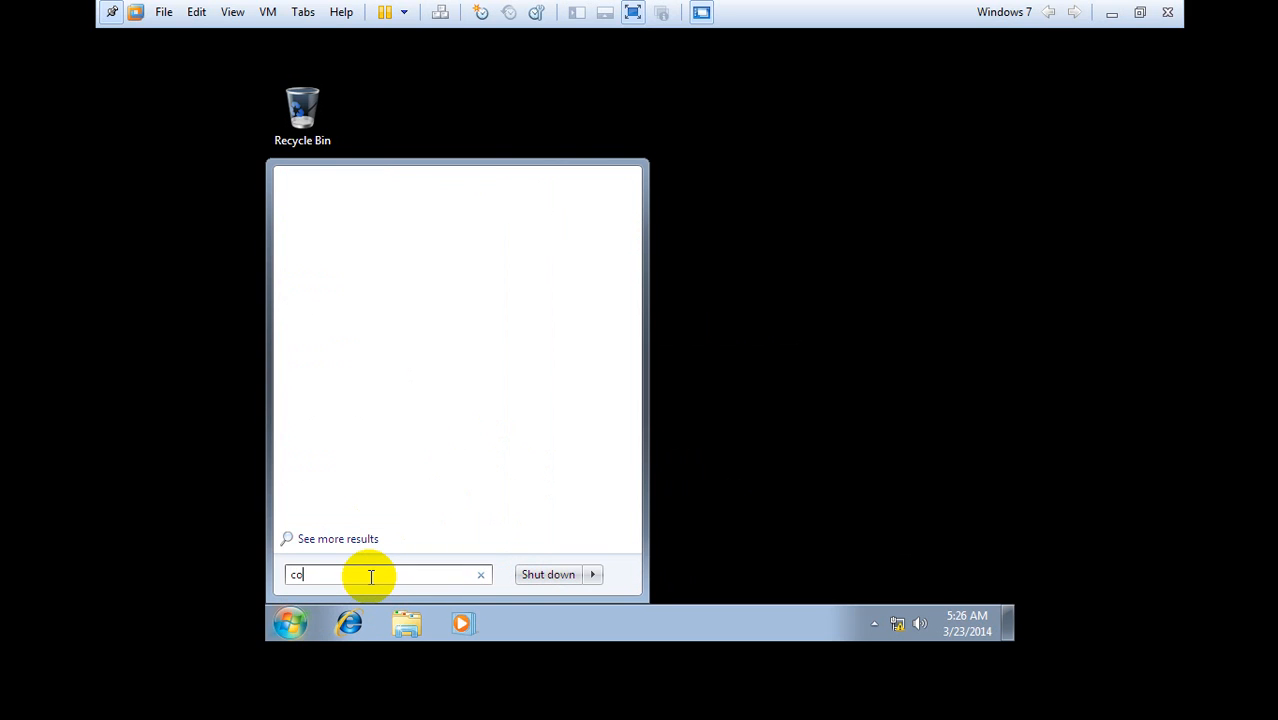
pyautogui.write('n')
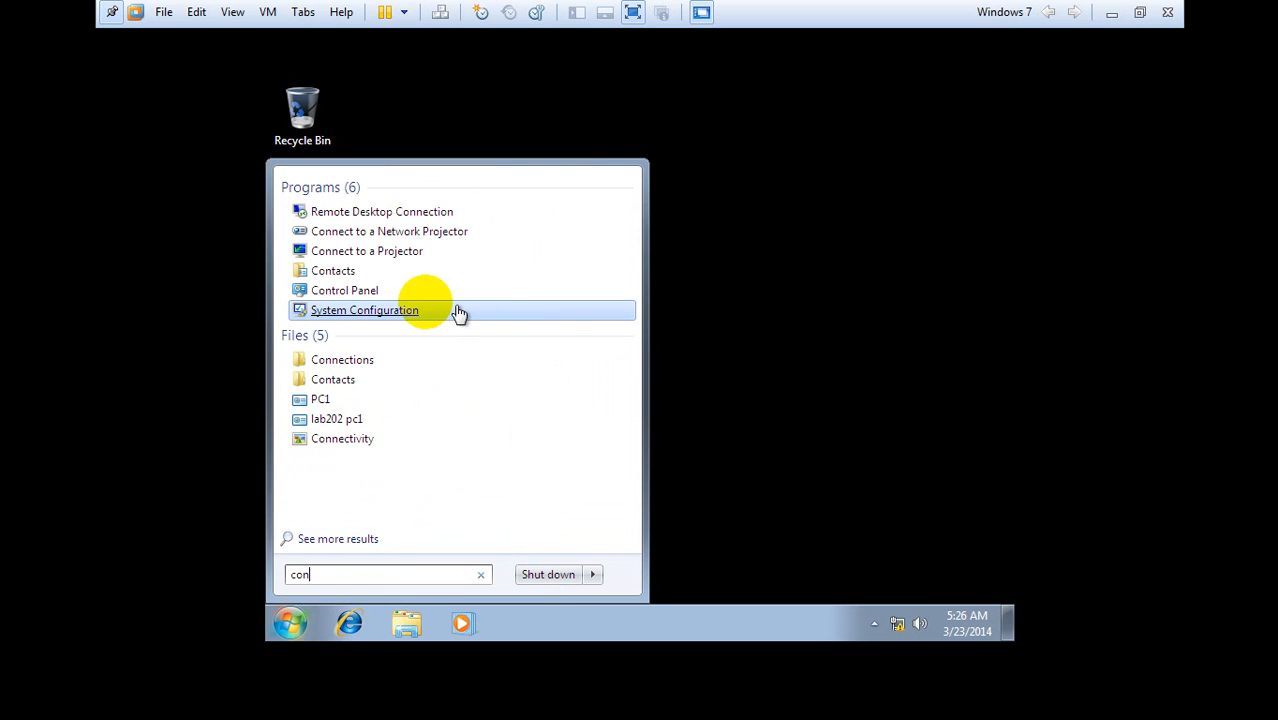
pyautogui.click(383, 296)
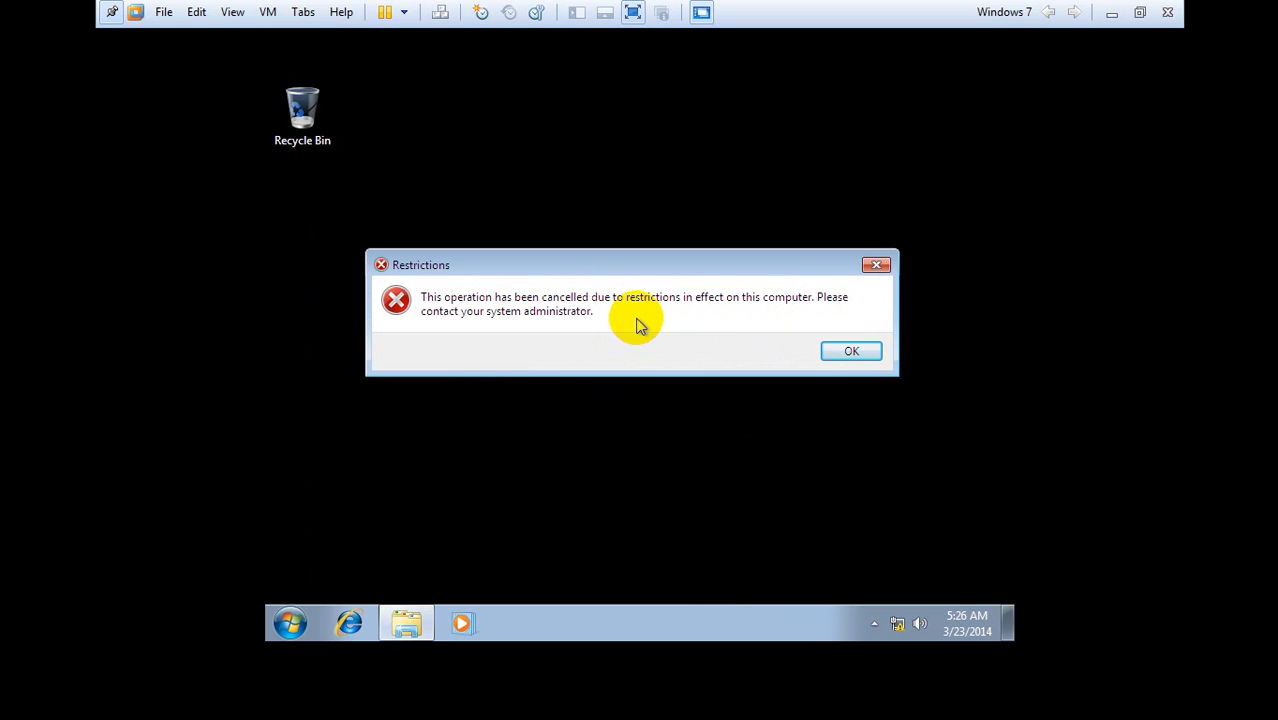
# Step: Close the AutoPlay window for Win.Server. (E:) and dismiss the Restrictions and Explorer.EXE error dialogs
pyautogui.click(785, 246)
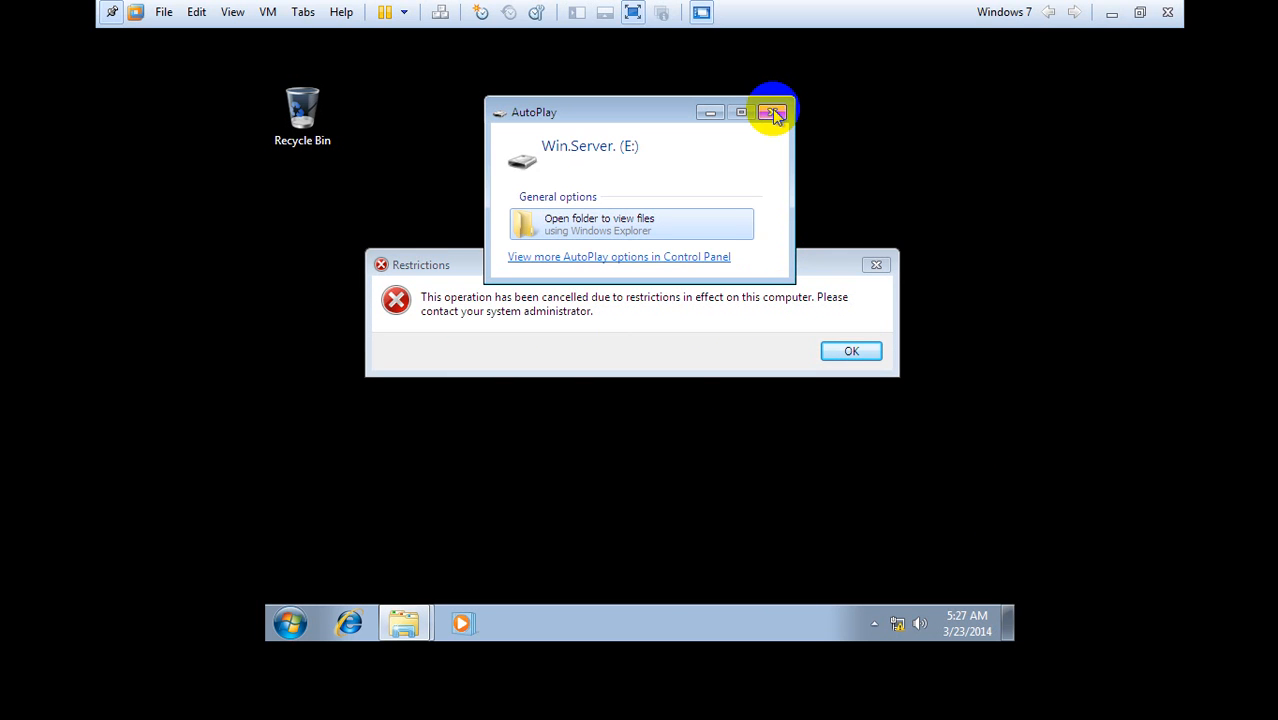
pyautogui.click(776, 113)
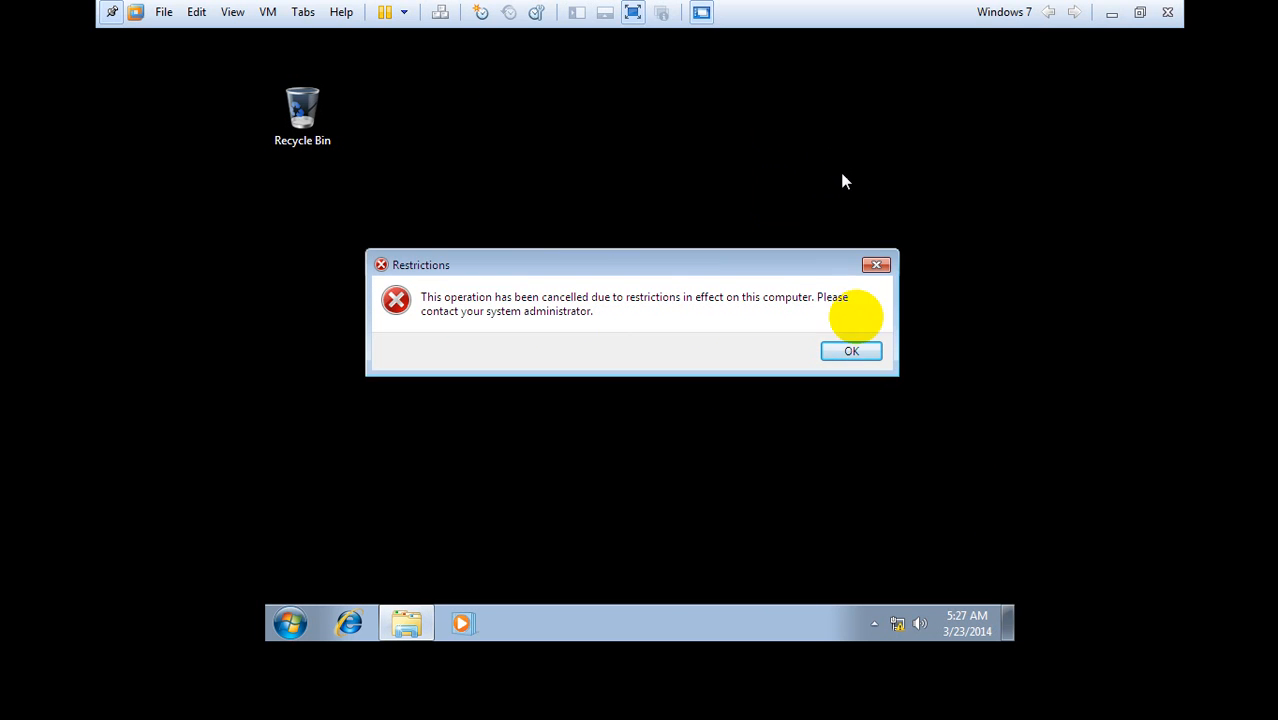
pyautogui.click(877, 266)
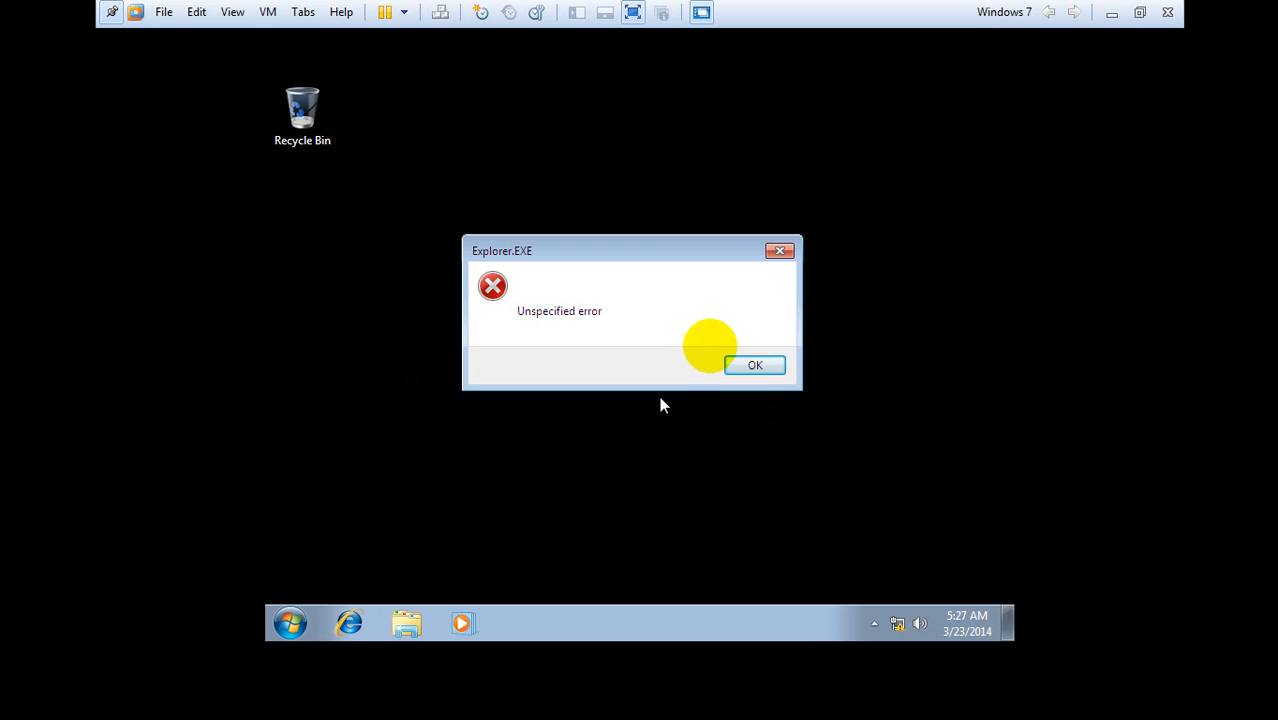
pyautogui.click(781, 251)
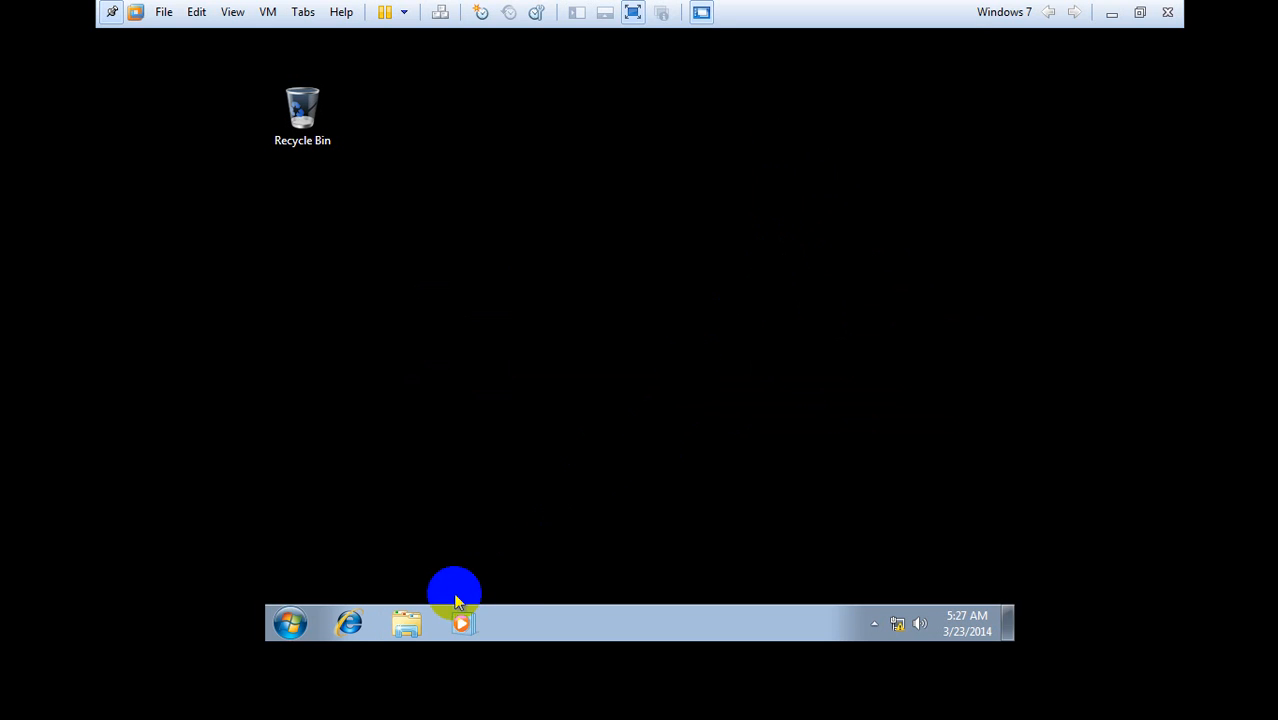
# Step: Try to open the removable drive Win.Server. (E:) in Windows Explorer, dismiss the error, and close the window
pyautogui.click(414, 622)
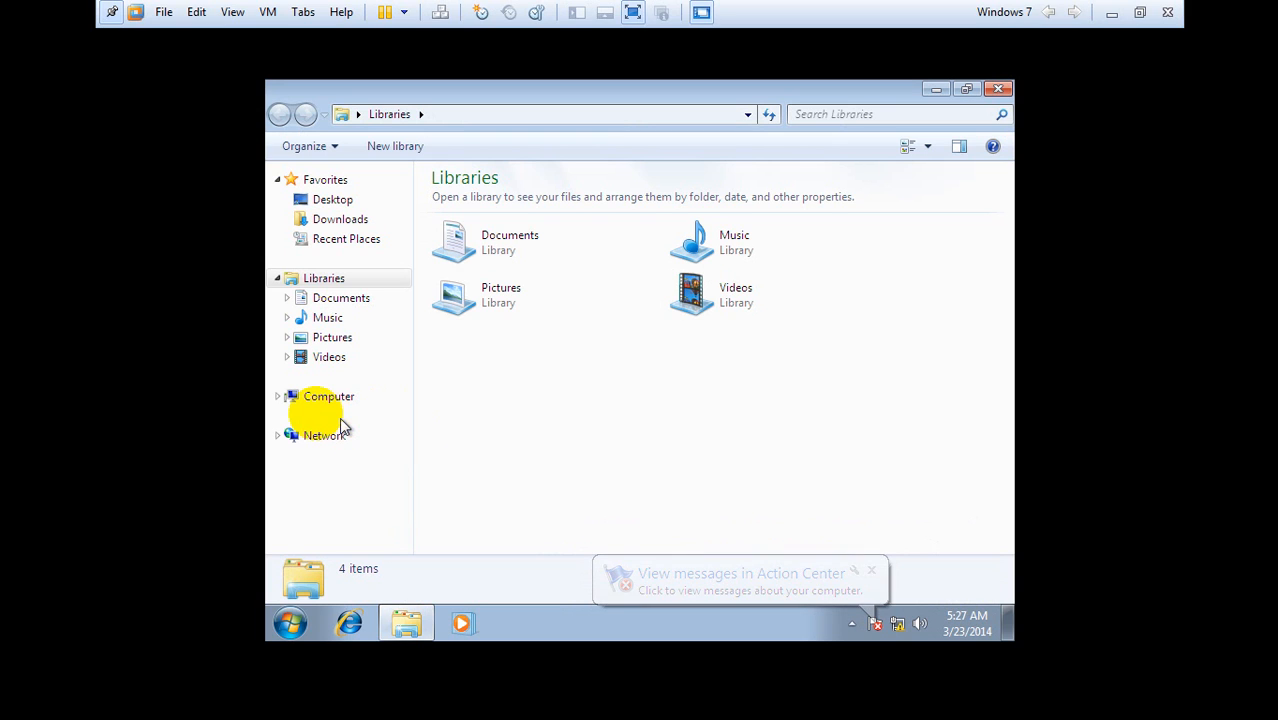
pyautogui.click(279, 401)
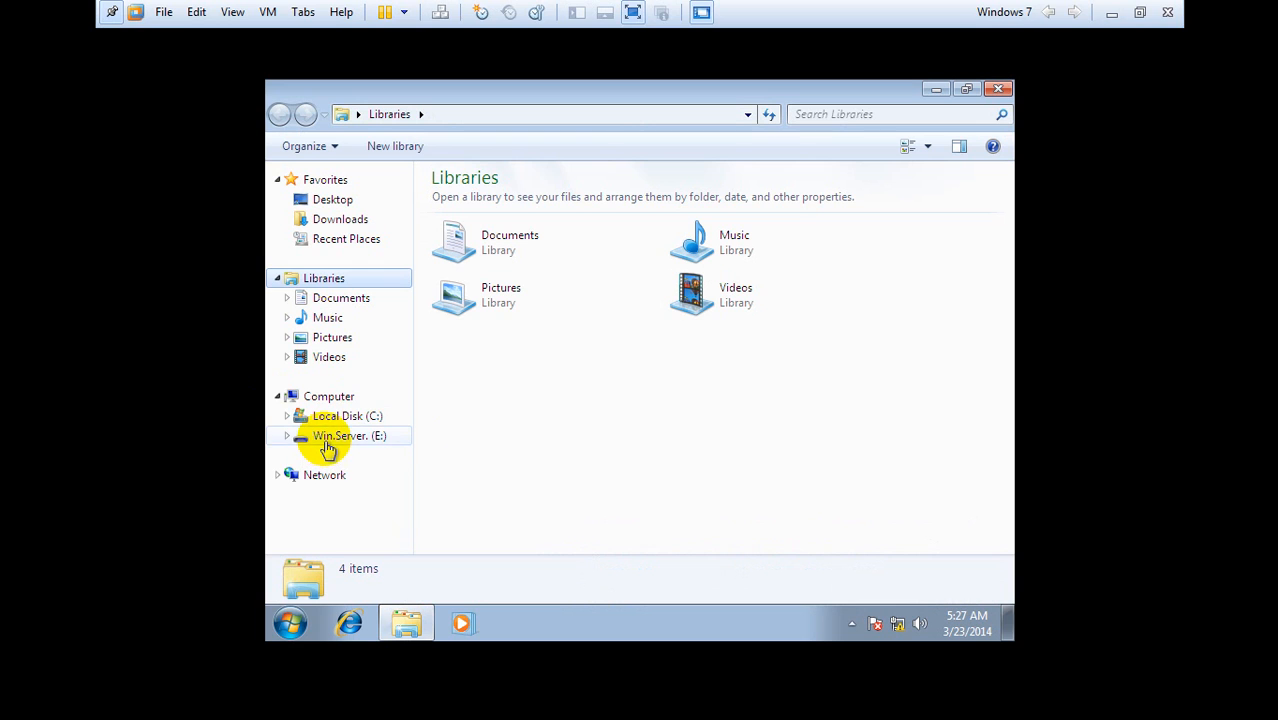
pyautogui.click(327, 446)
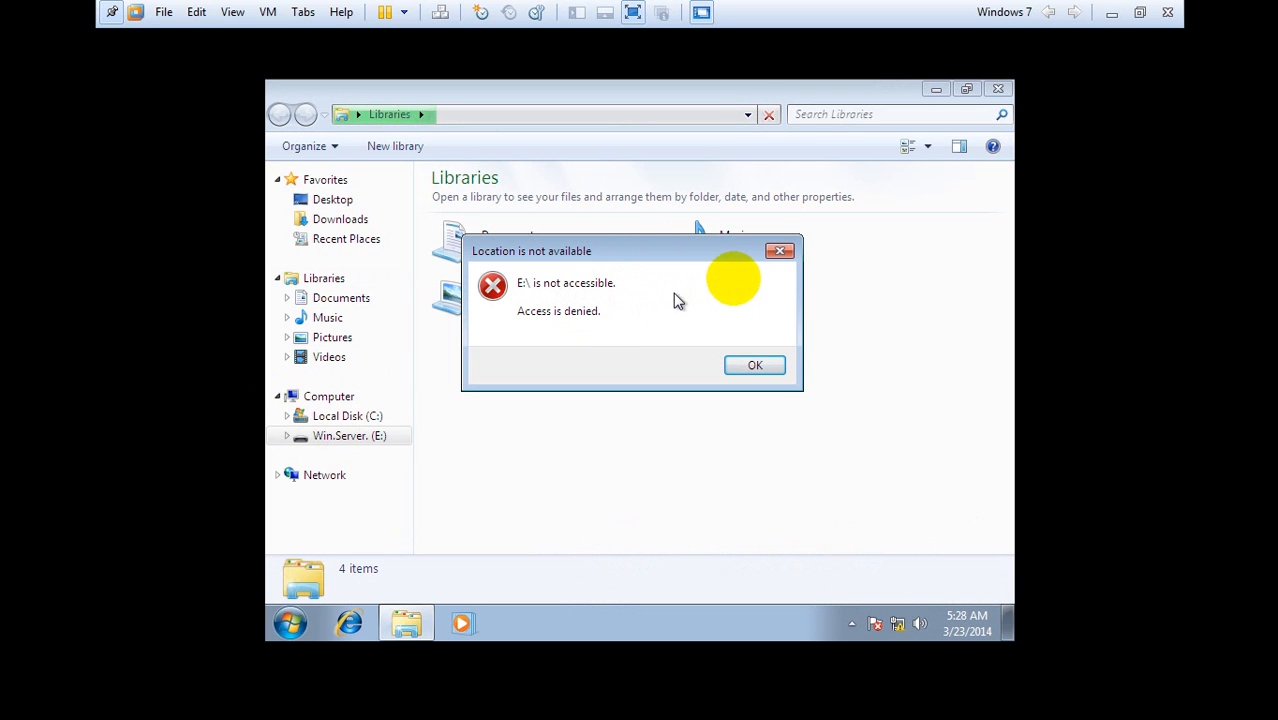
pyautogui.click(780, 252)
pyautogui.click(780, 254)
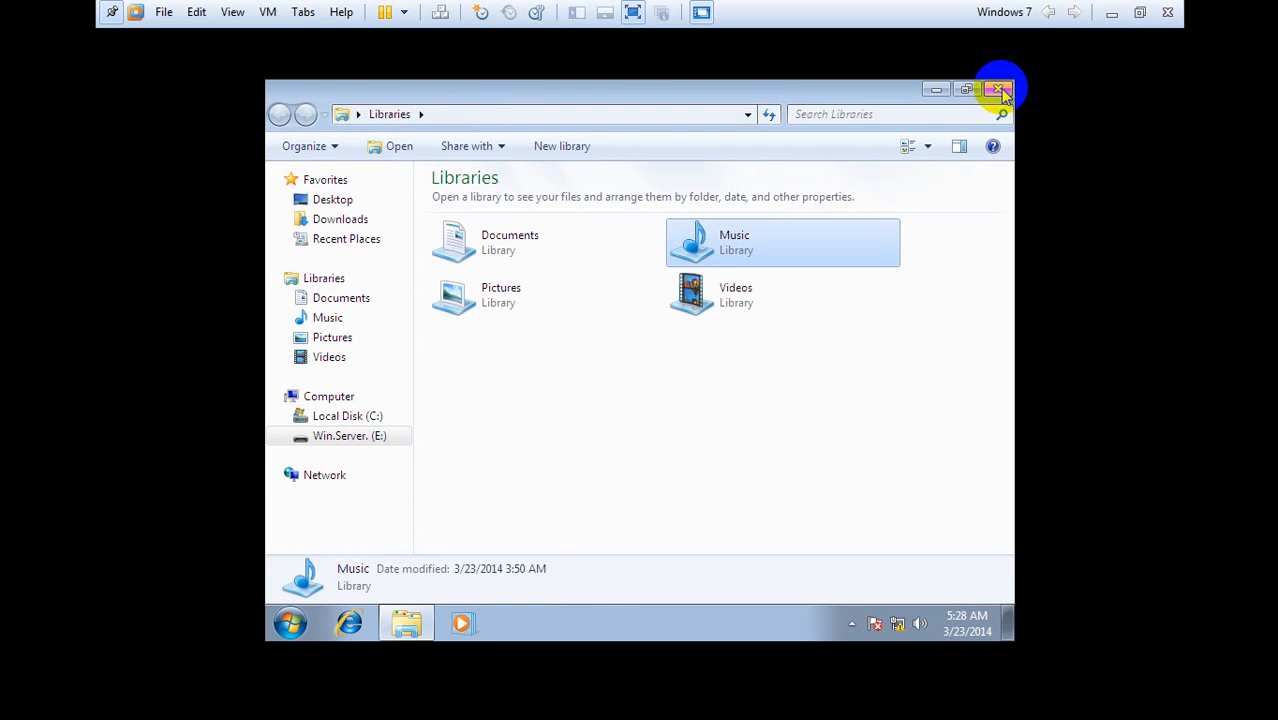
pyautogui.click(998, 89)
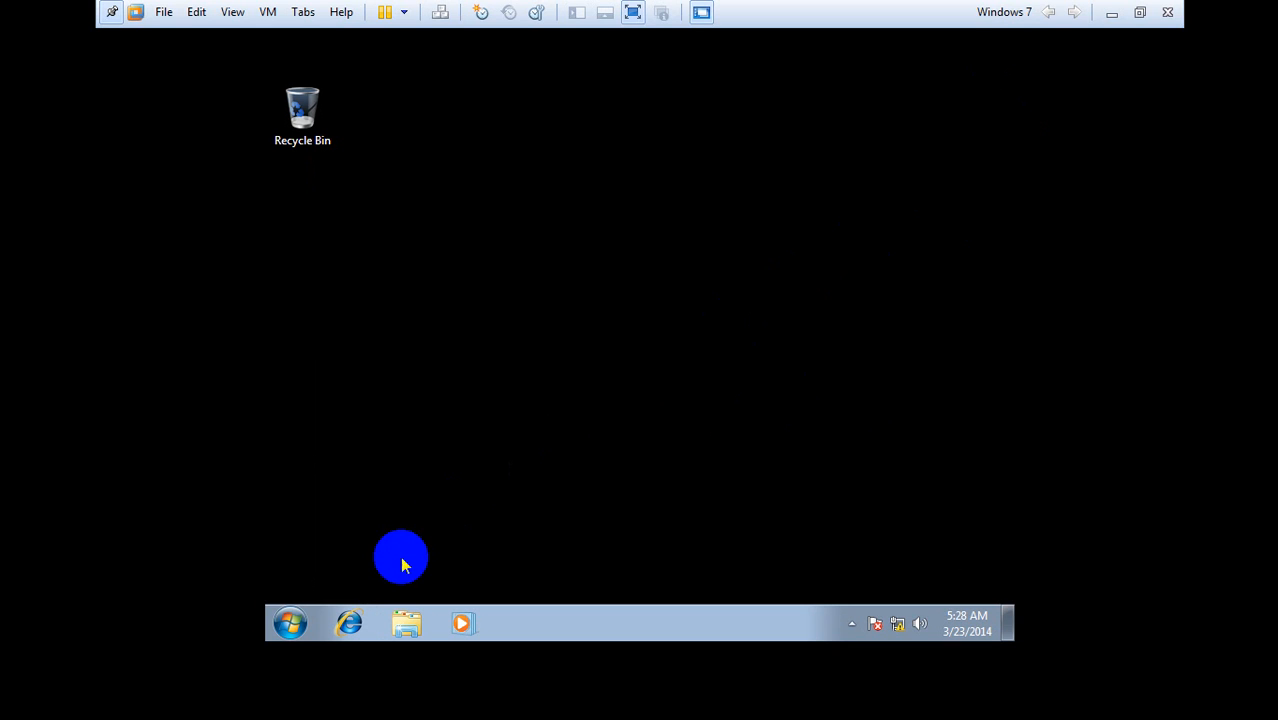
# Step: Browse Local Disk (C:) and its Program Files folder in Windows Explorer, and close the Explorer windows
pyautogui.click(292, 621)
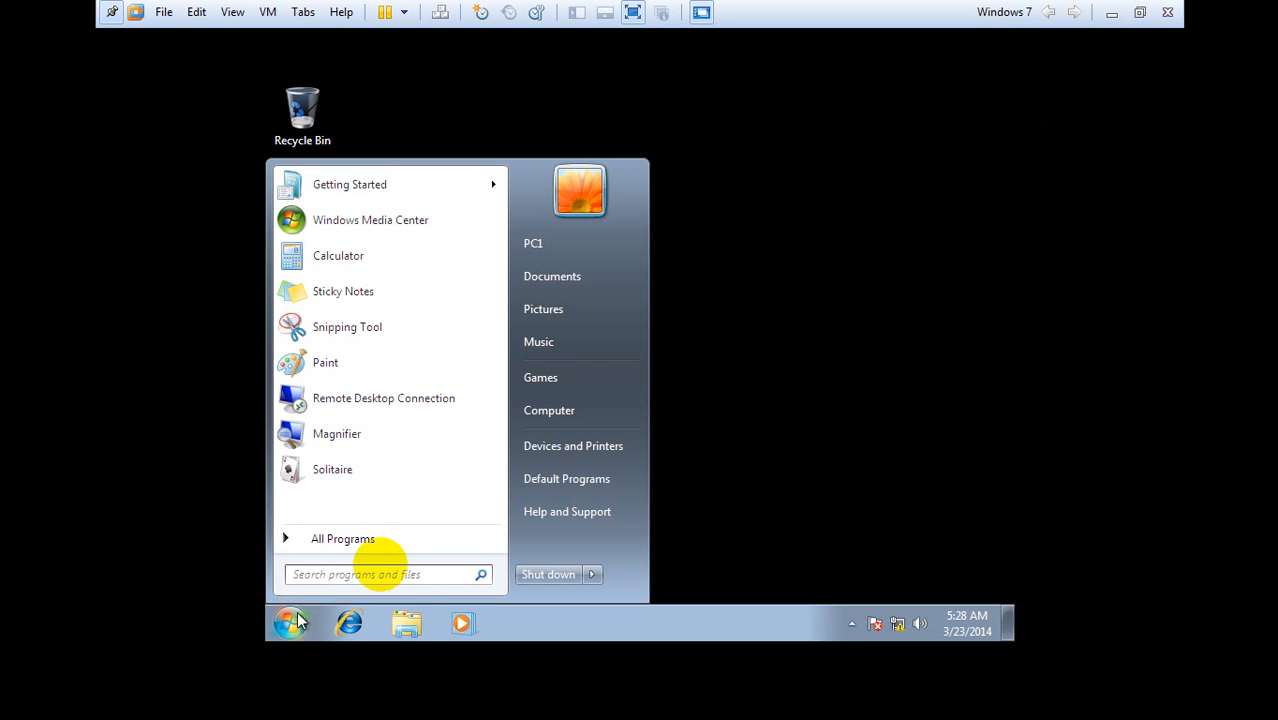
pyautogui.click(410, 628)
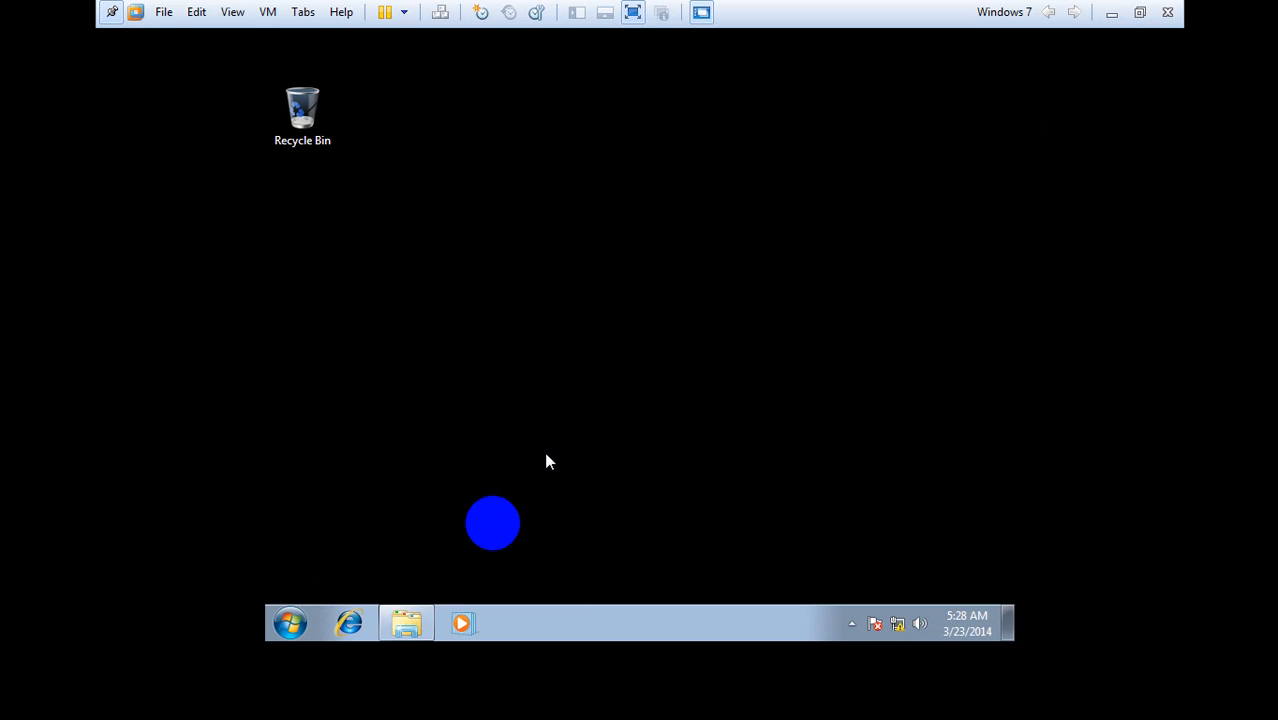
pyautogui.click(424, 624)
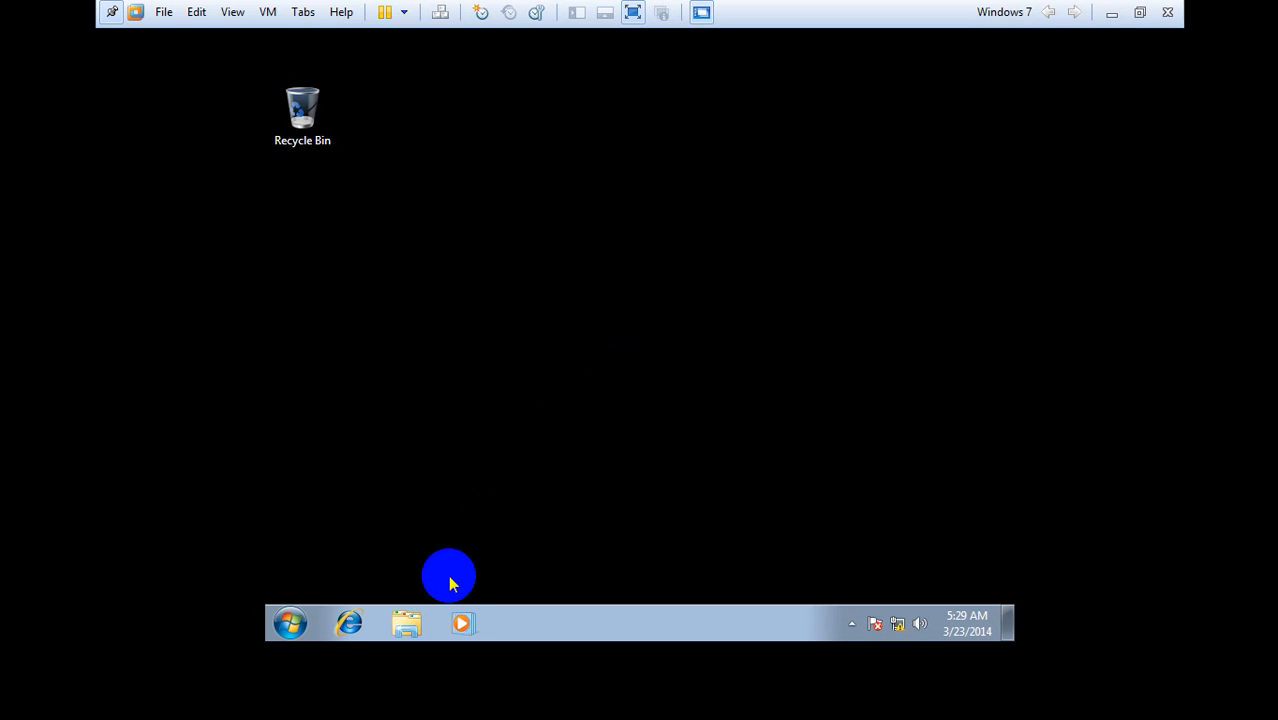
pyautogui.click(410, 620)
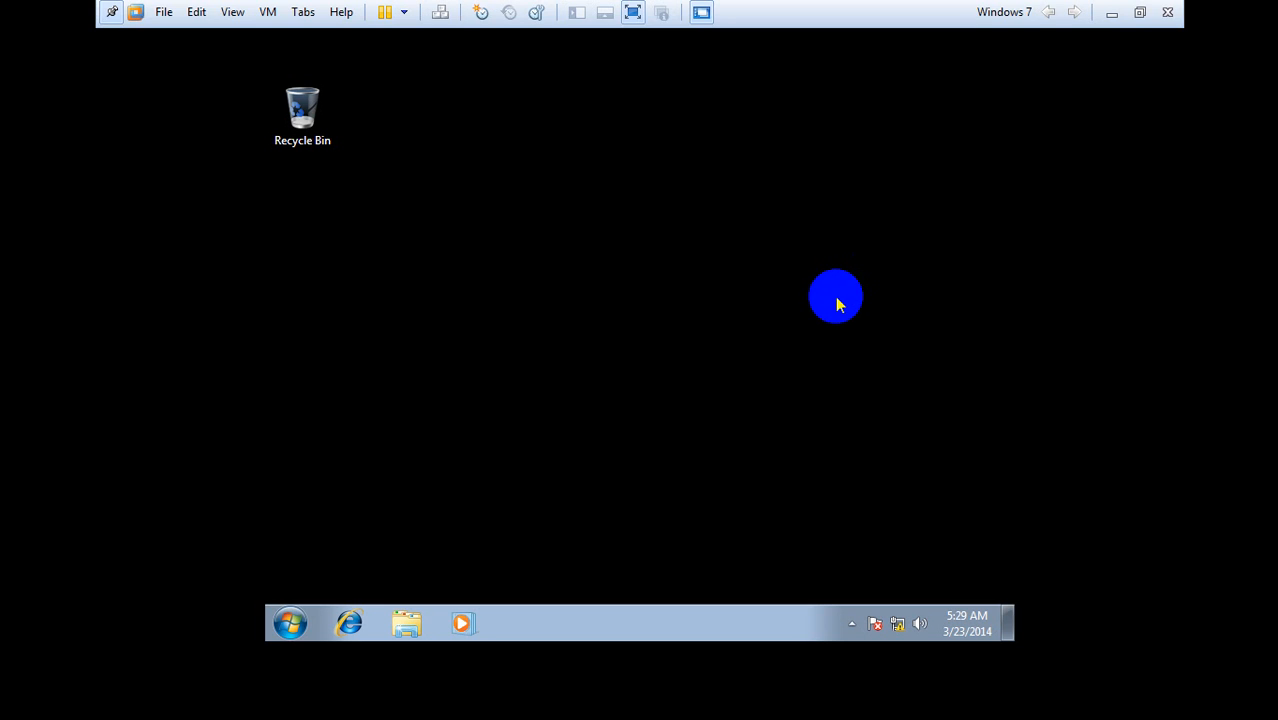
pyautogui.press('super+e')
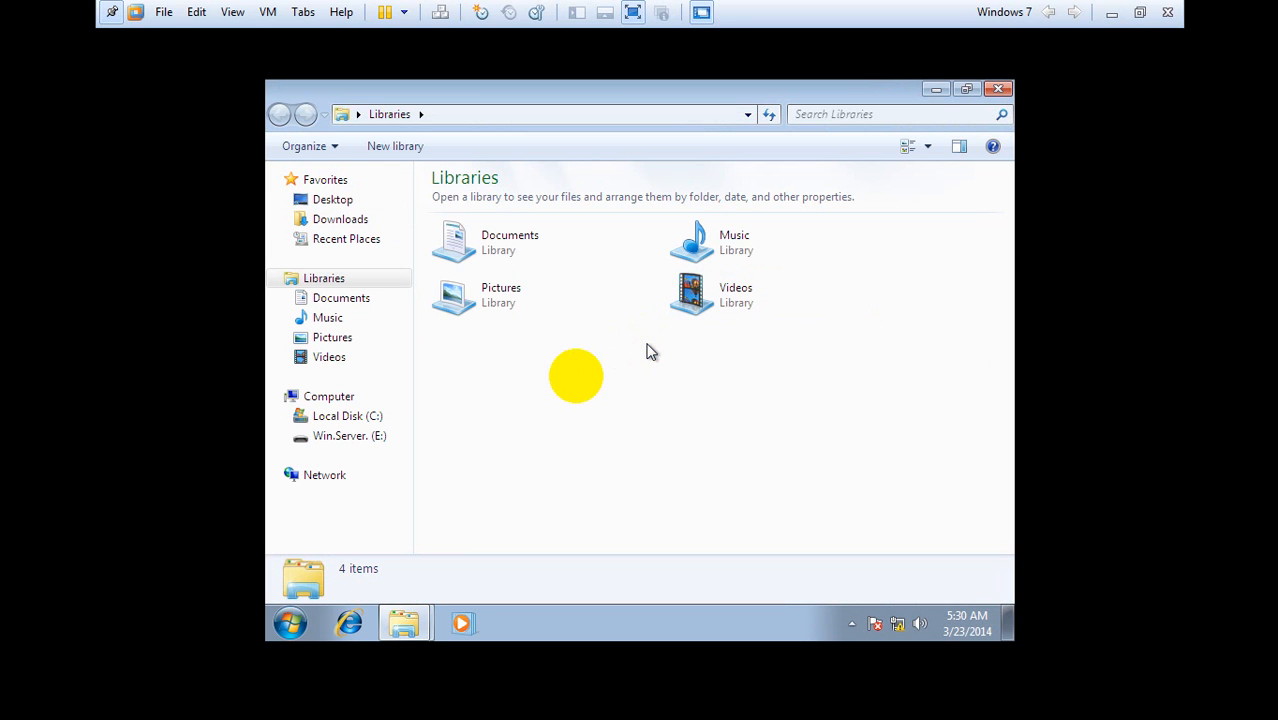
pyautogui.click(389, 416)
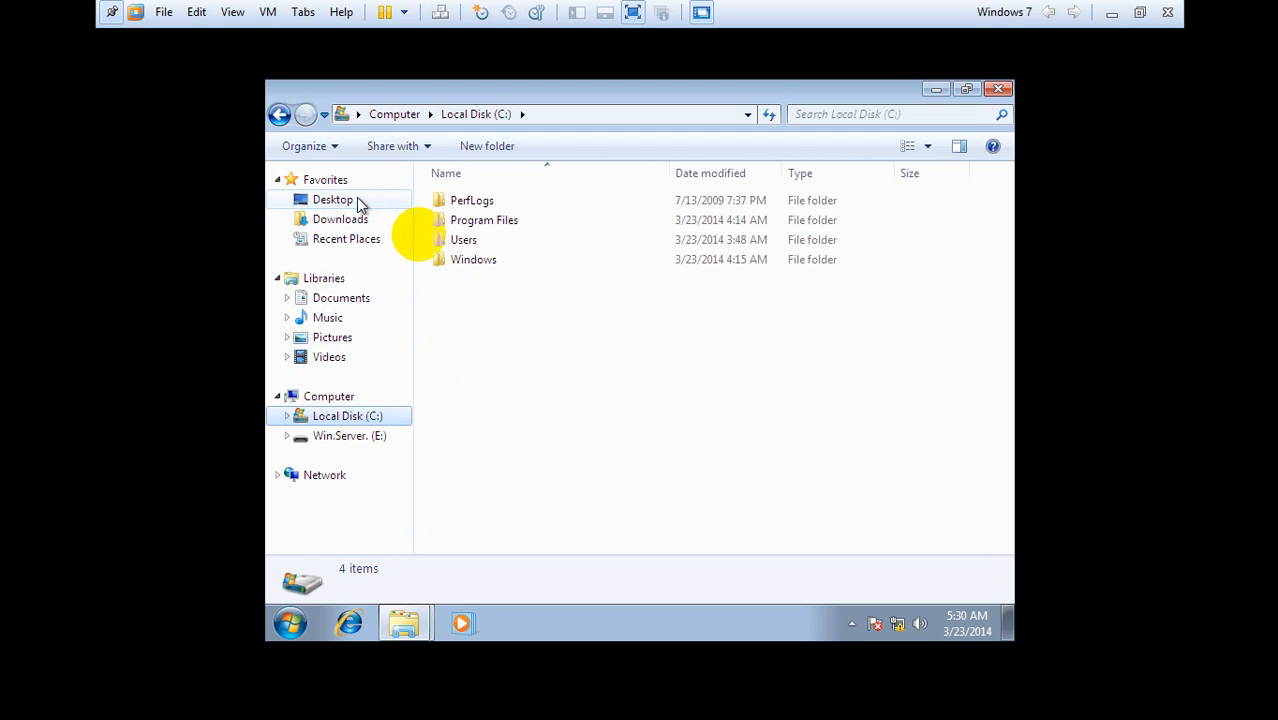
pyautogui.click(466, 224)
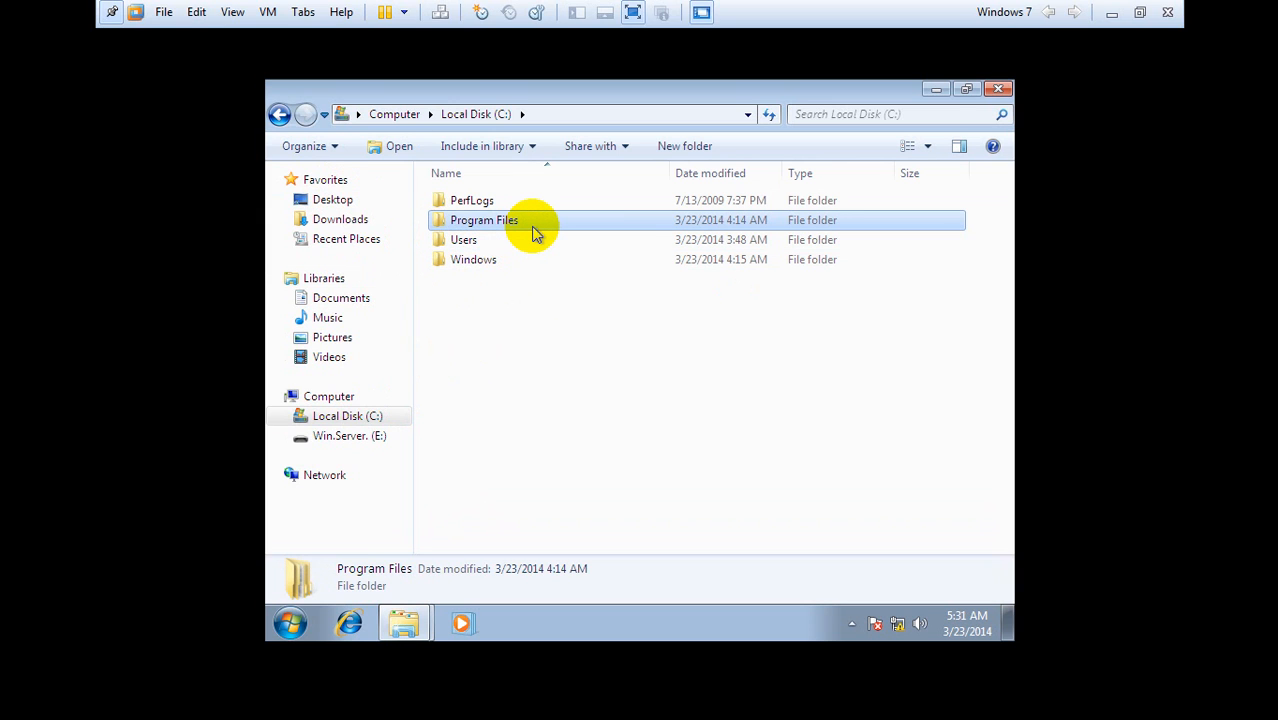
pyautogui.click(540, 230)
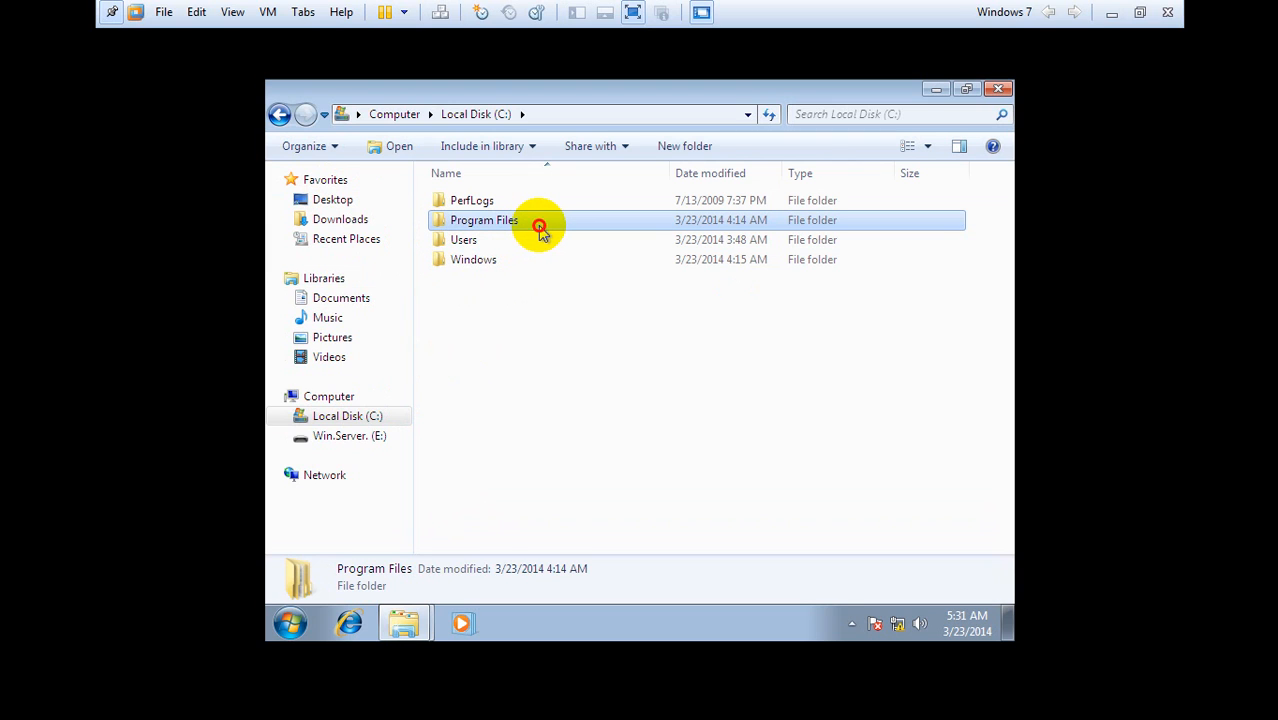
pyautogui.moveTo(542, 232); pyautogui.dragTo(660, 190)
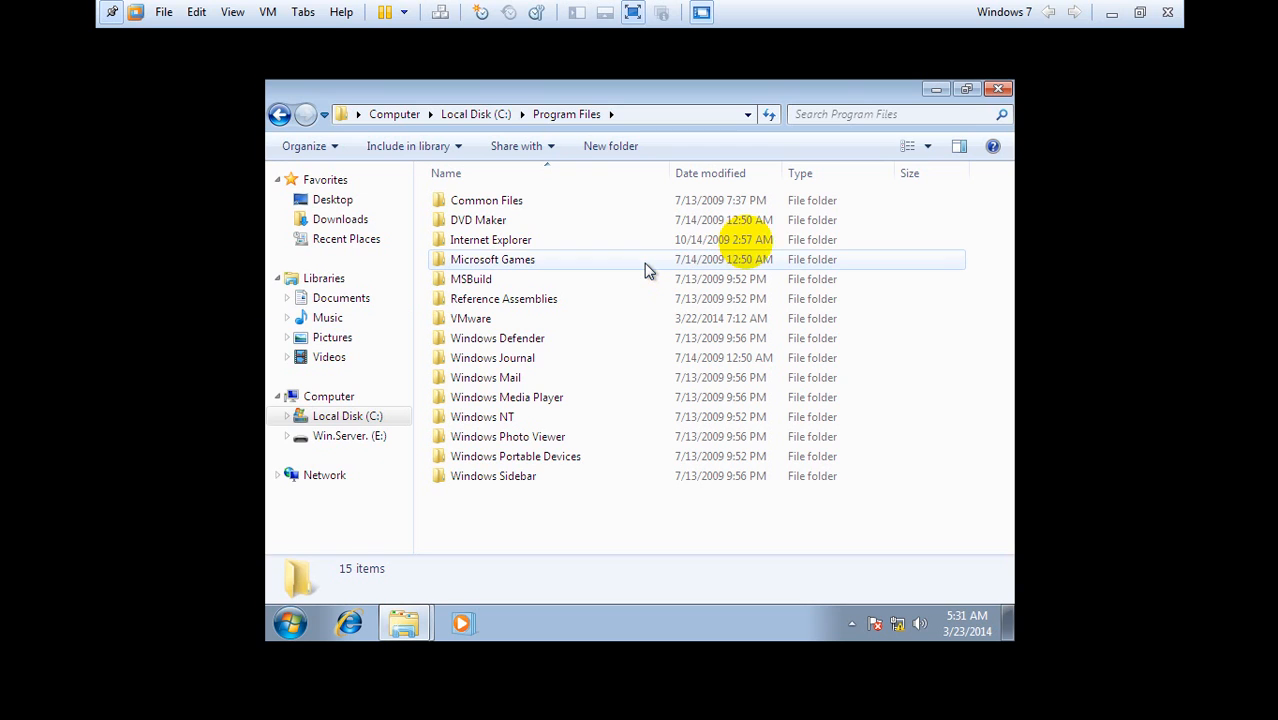
pyautogui.click(1000, 90)
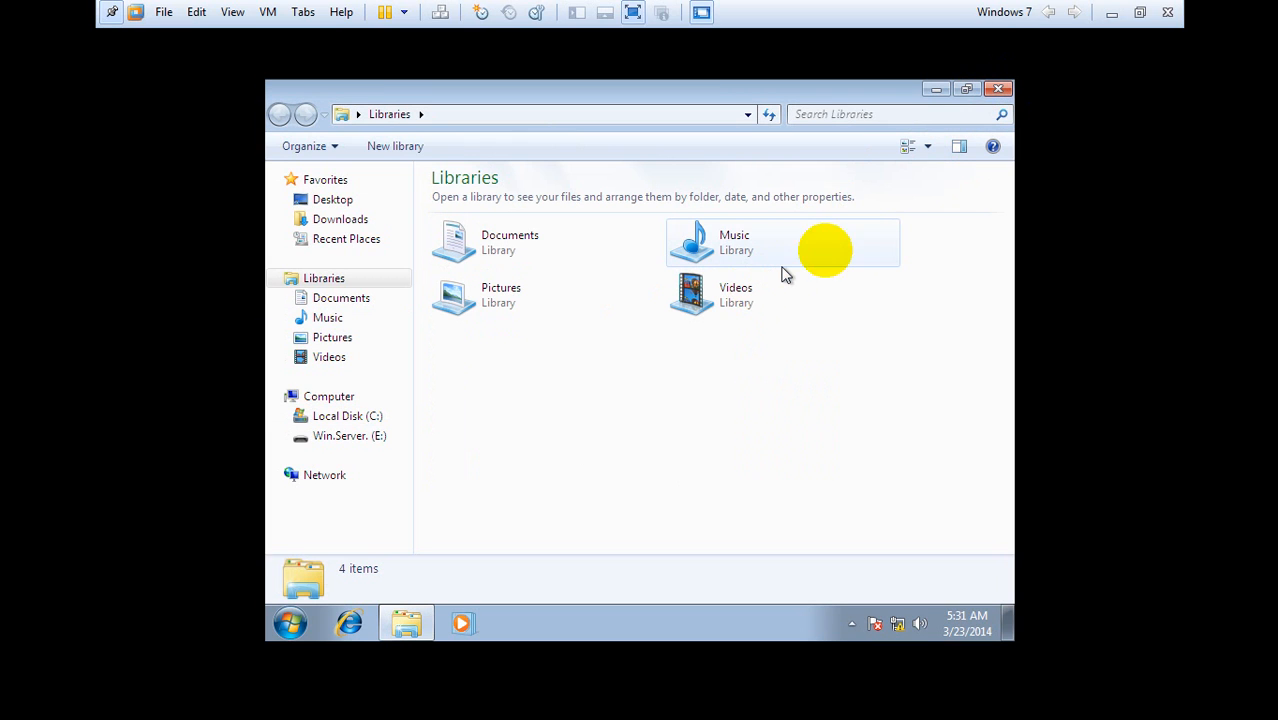
pyautogui.click(1000, 90)
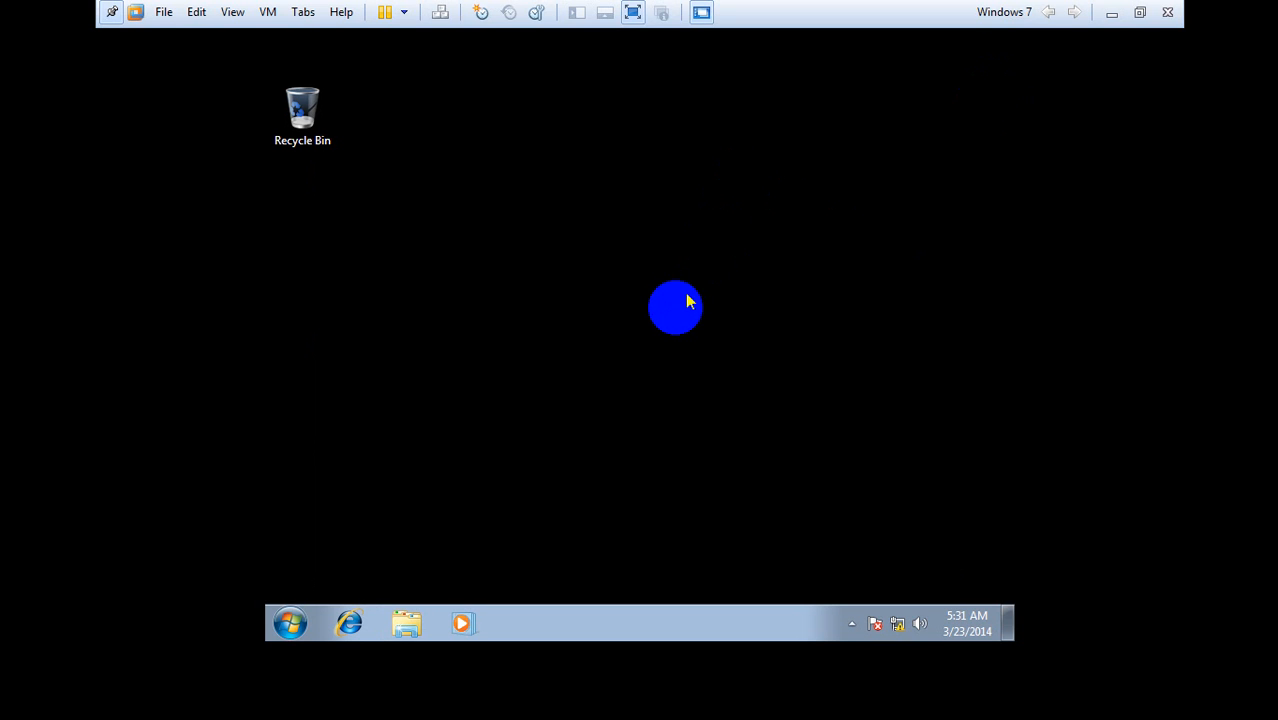
# Step: Open the Computer window and go to Programs and Features to view the programs that can be uninstalled or changed
pyautogui.press('super+e')
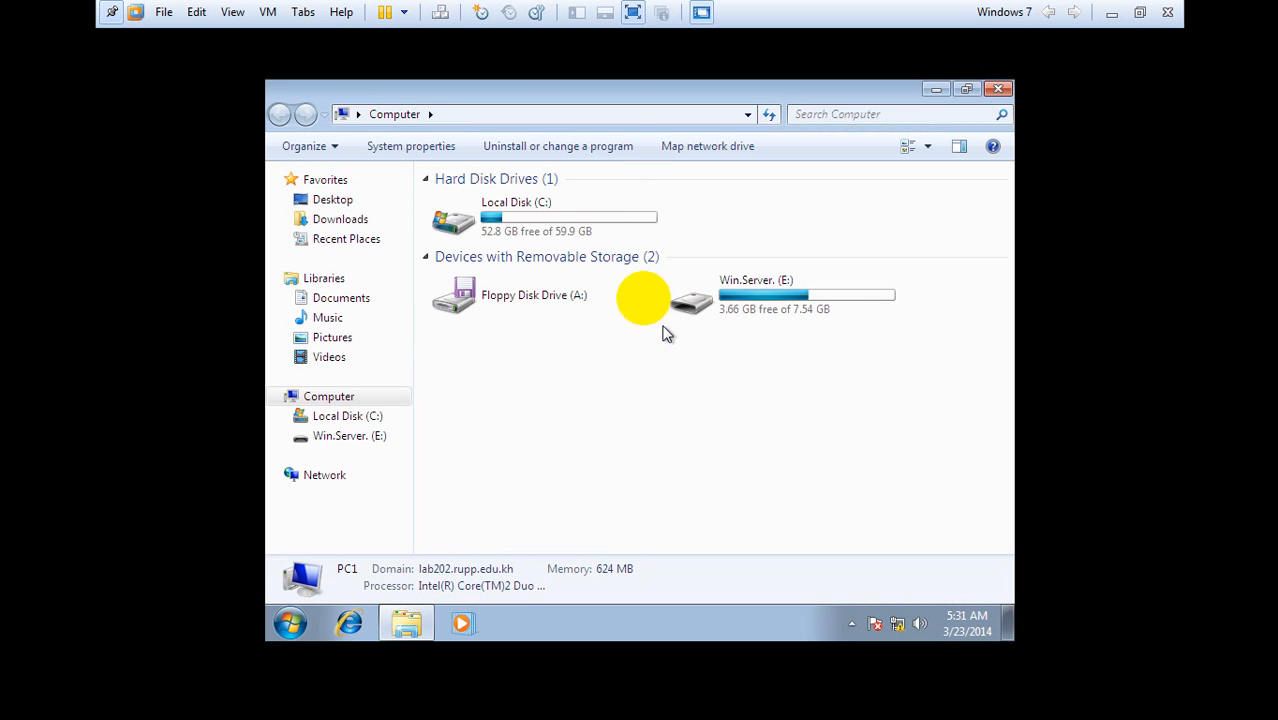
pyautogui.click(594, 152)
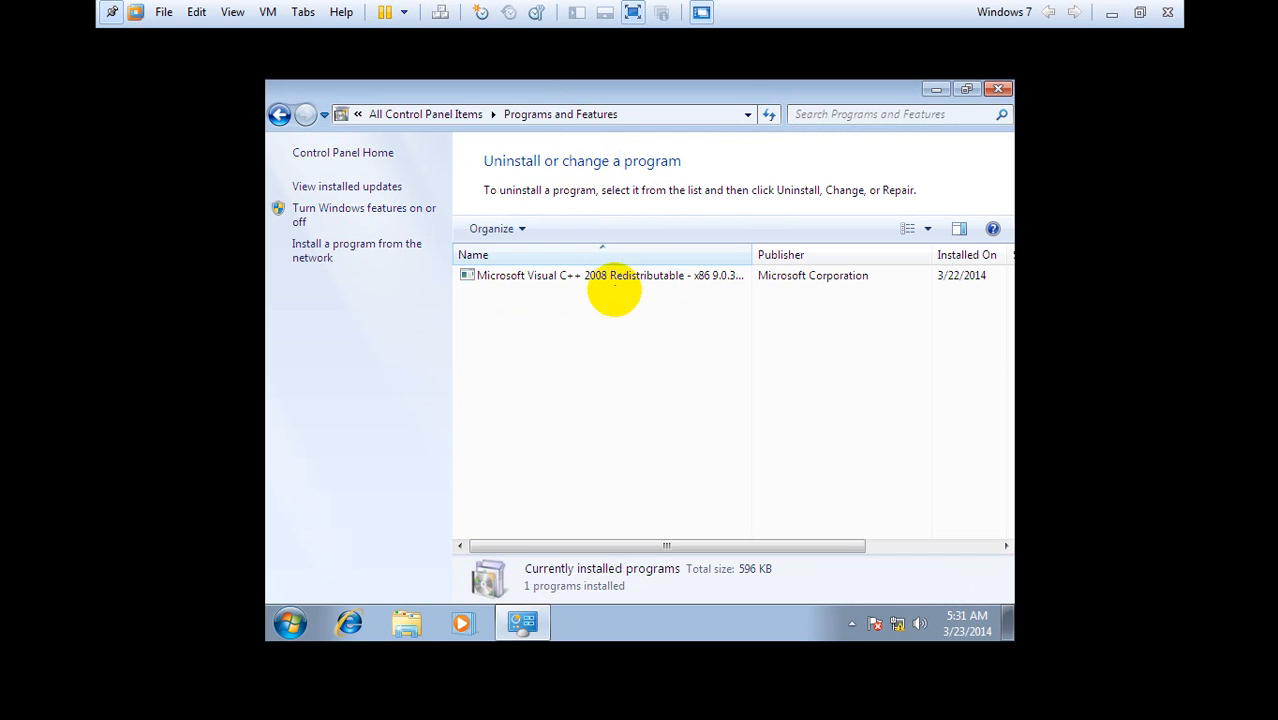
# Step: Try uninstalling Microsoft Visual C++ 2008 Redistributable, decline the confirmation, and close the Programs and Features window
pyautogui.click(672, 288)
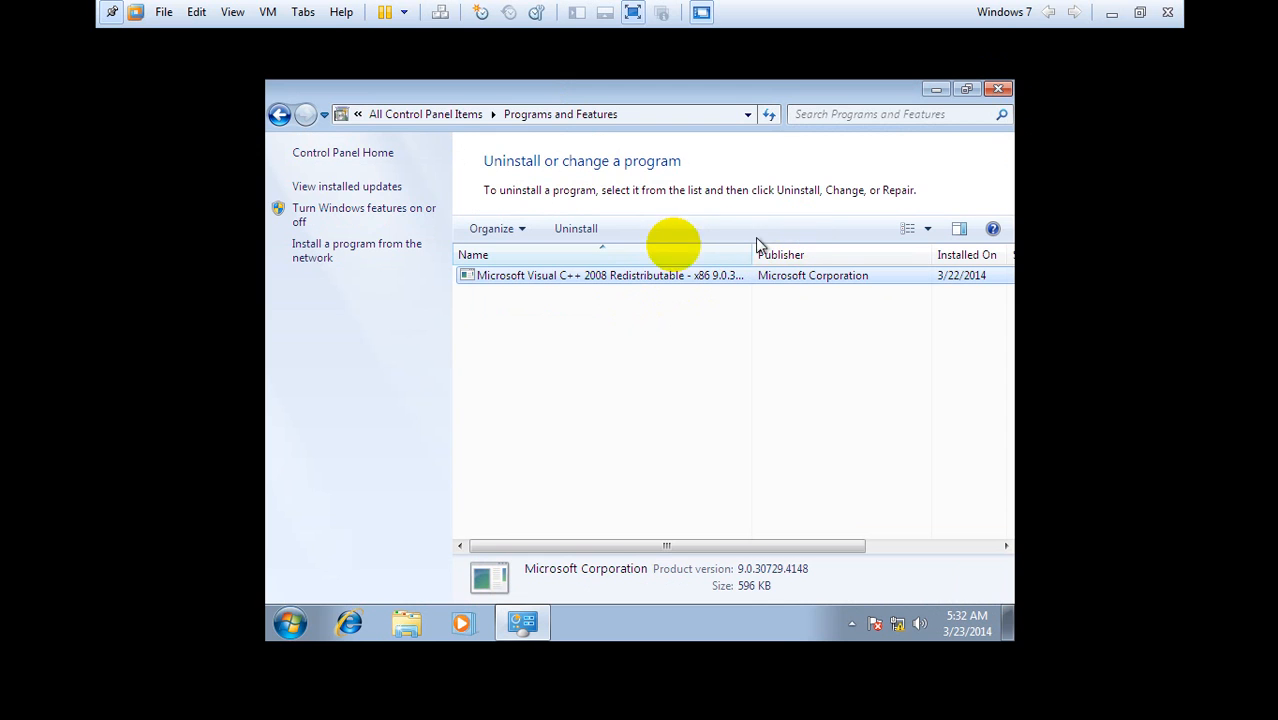
pyautogui.click(608, 230)
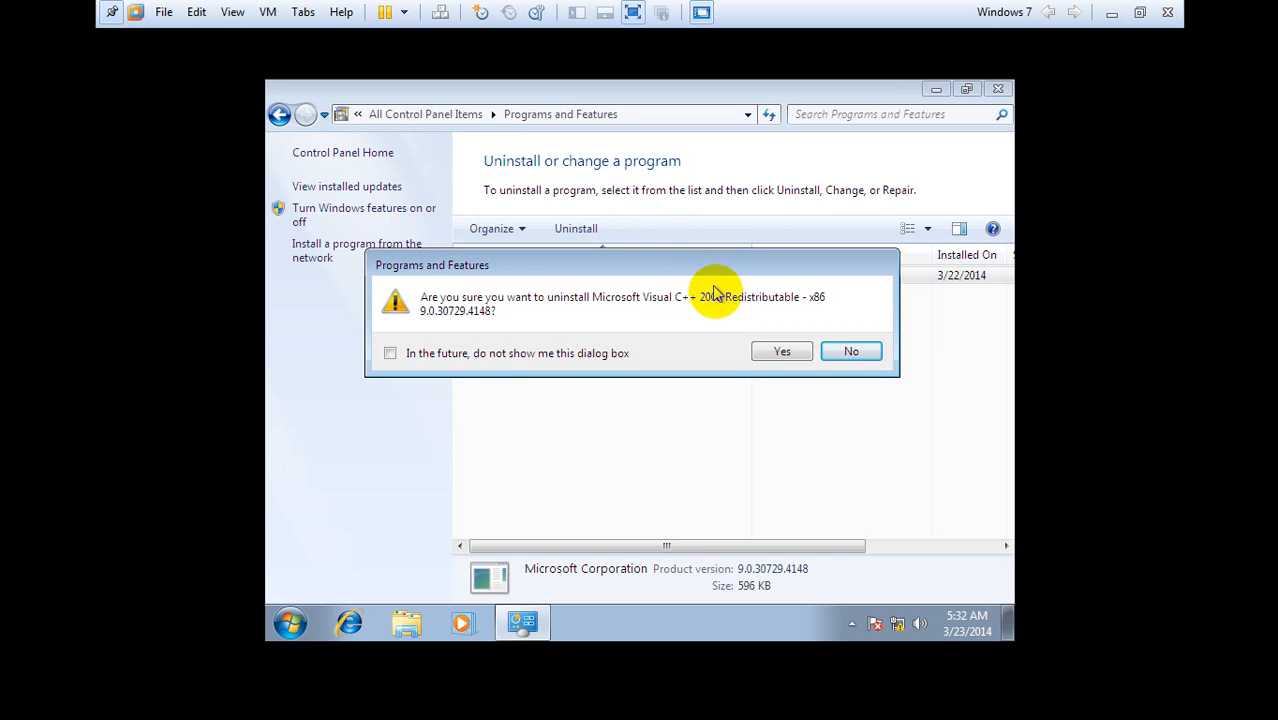
pyautogui.click(846, 355)
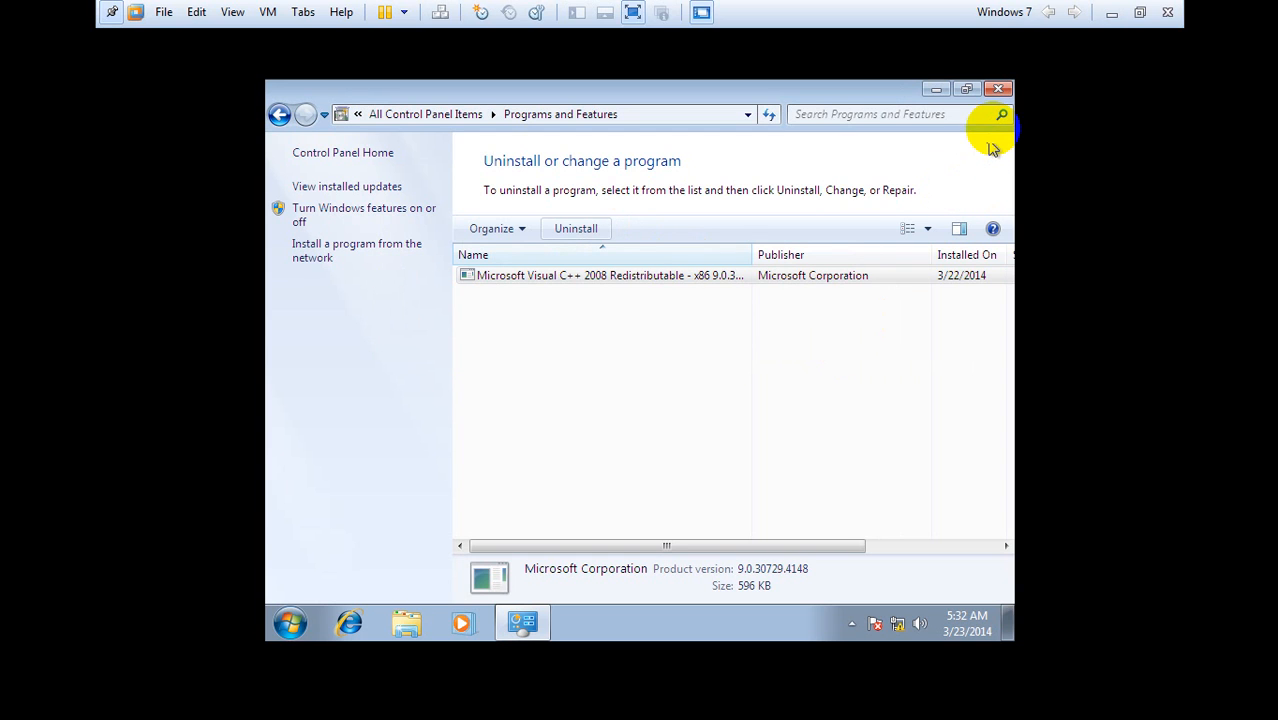
pyautogui.click(998, 89)
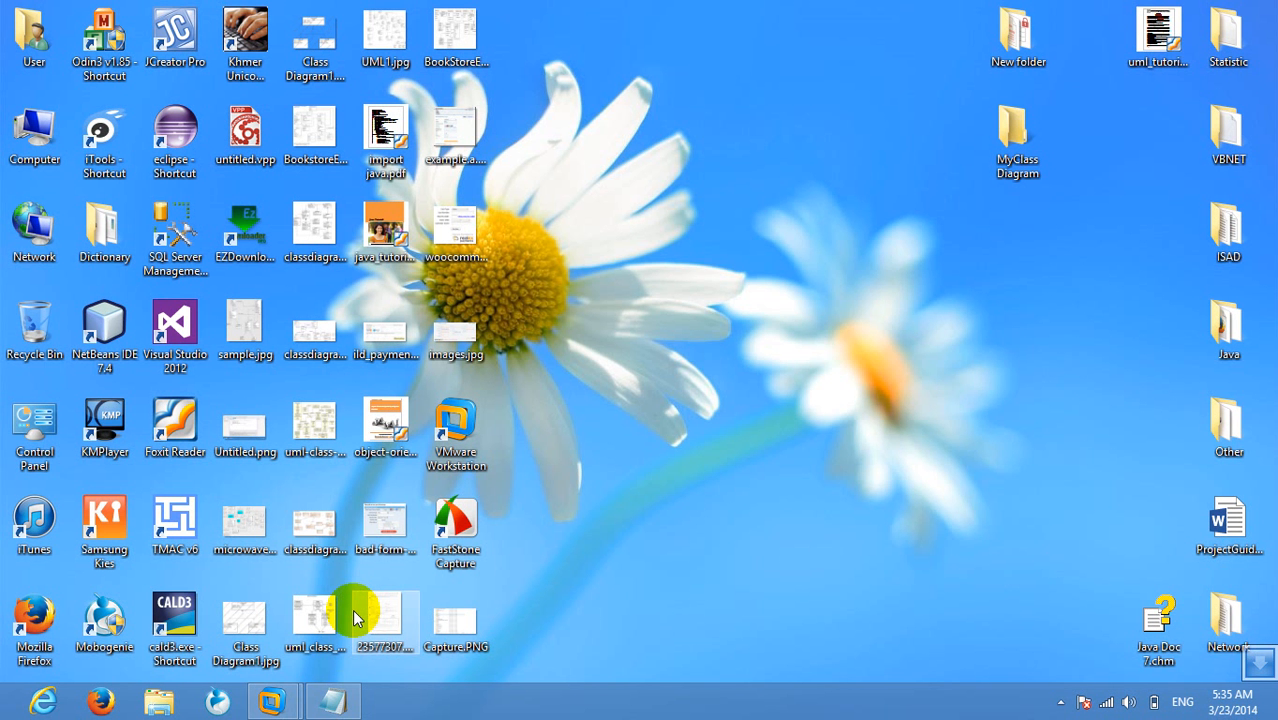
# Step: Switch to the Notepad notes and add the closing line "Thank you" below item 5, separated by a blank line
pyautogui.click(336, 708)
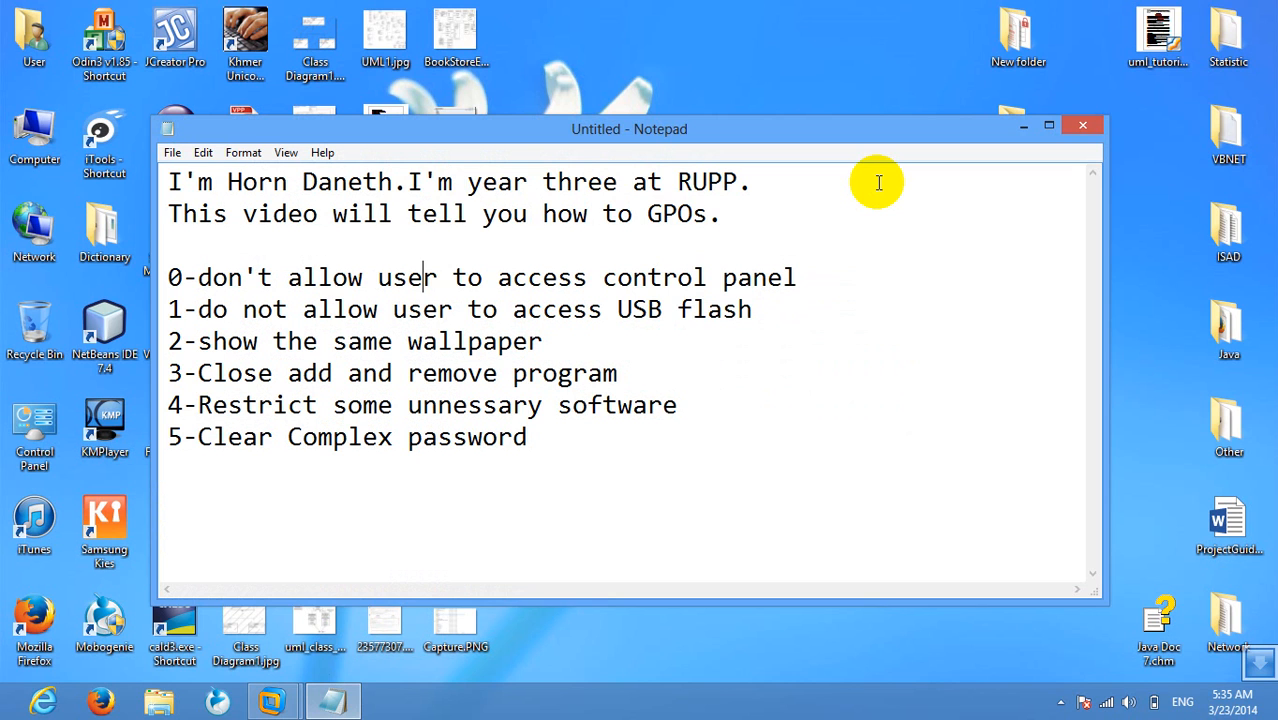
pyautogui.click(576, 435)
pyautogui.press('Return')
pyautogui.press('Return')
pyautogui.write('Thank you for wa')
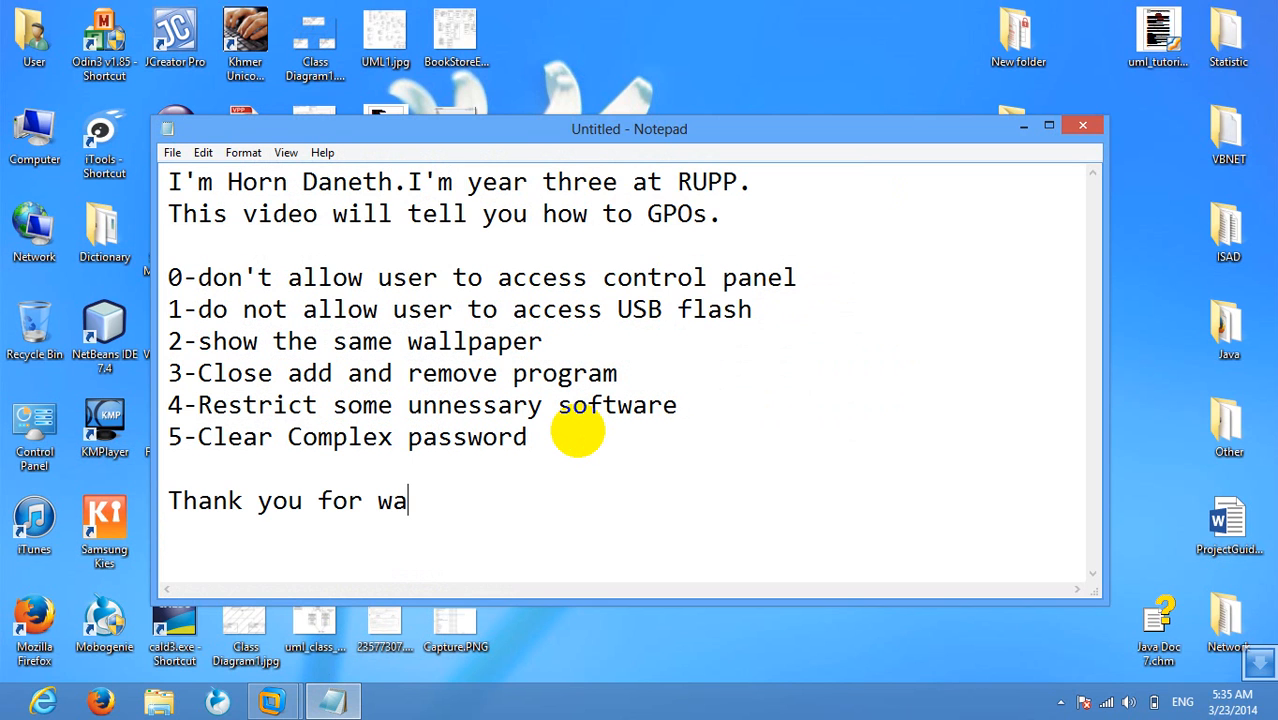
pyautogui.write('t')
pyautogui.press('BackSpace')
pyautogui.press('BackSpace')
pyautogui.press('BackSpace')
pyautogui.press('BackSpace')
pyautogui.press('BackSpace')
pyautogui.press('BackSpace')
pyautogui.press('BackSpace')
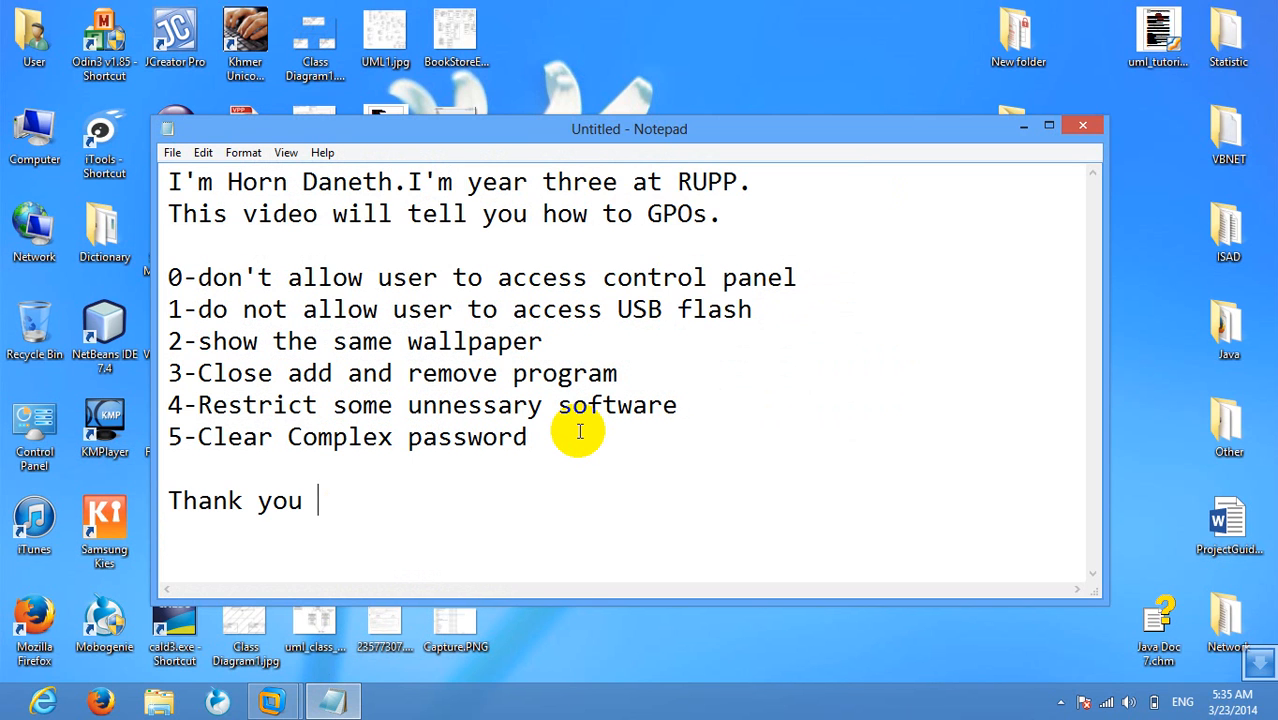
# Step: Continue the closing line after "Thank you" with ". b"
pyautogui.write('. bte')
pyautogui.press('BackSpace')
pyautogui.press('BackSpace')
pyautogui.press('BackSpace')
pyautogui.write('byte')
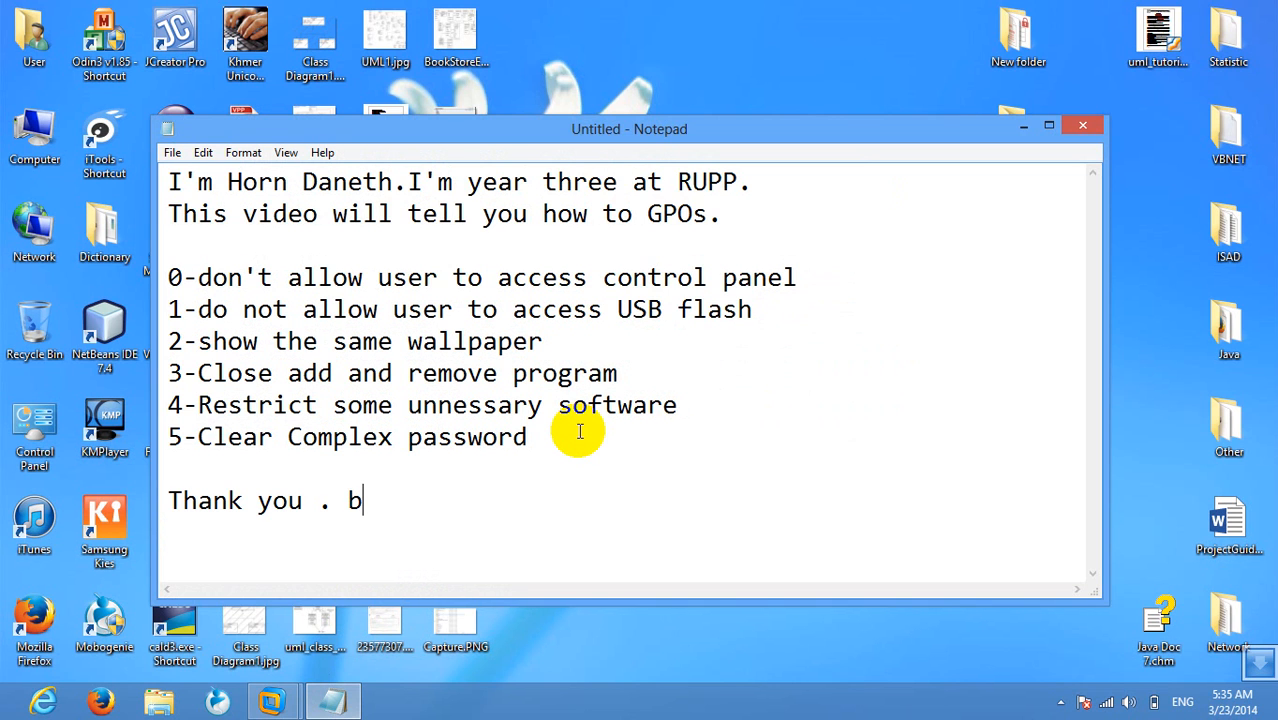